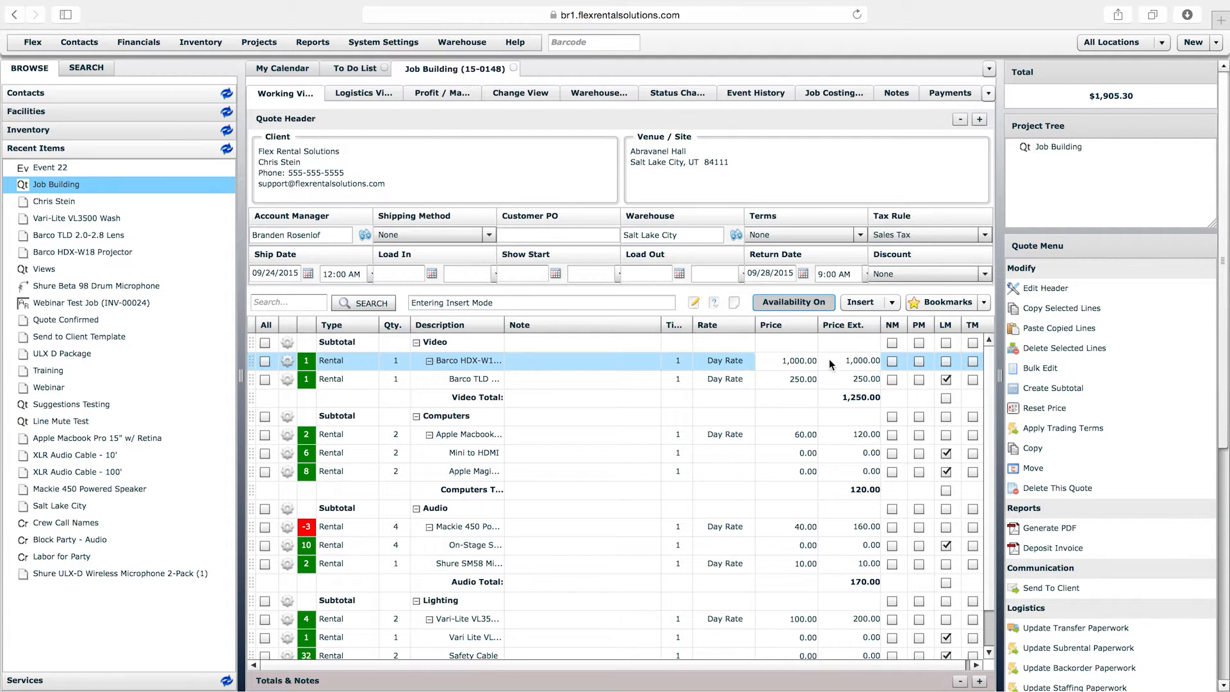
# Show the inventory groups for browsing and switch the quote's line item entry mode to Auto
pyautogui.moveTo(991, 367)
pyautogui.mouseDown()
pyautogui.moveTo(990, 421)
pyautogui.moveTo(993, 348)
pyautogui.mouseUp()
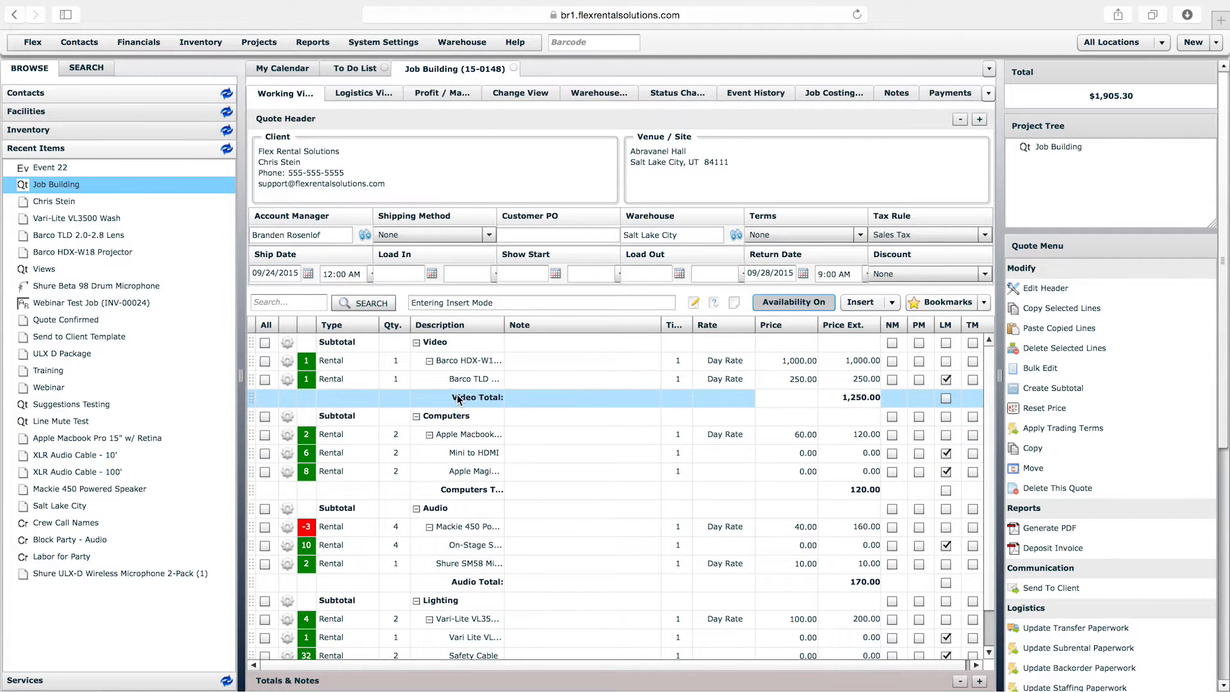
pyautogui.click(72, 129)
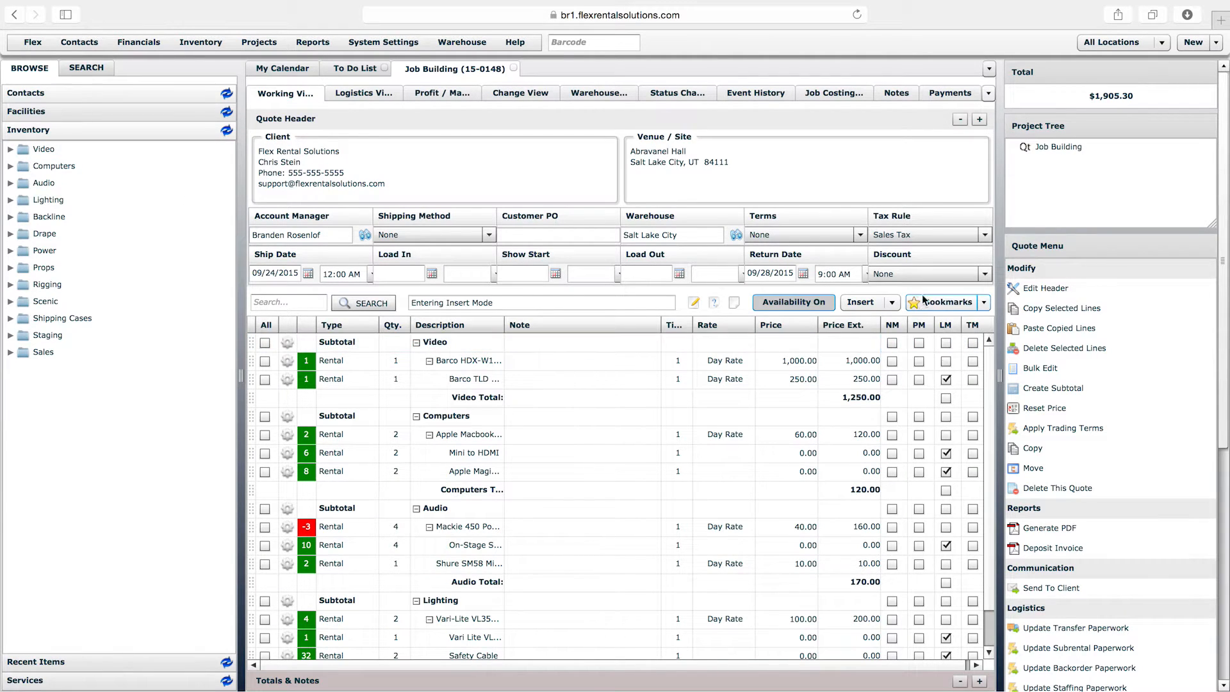
pyautogui.click(865, 303)
pyautogui.click(855, 319)
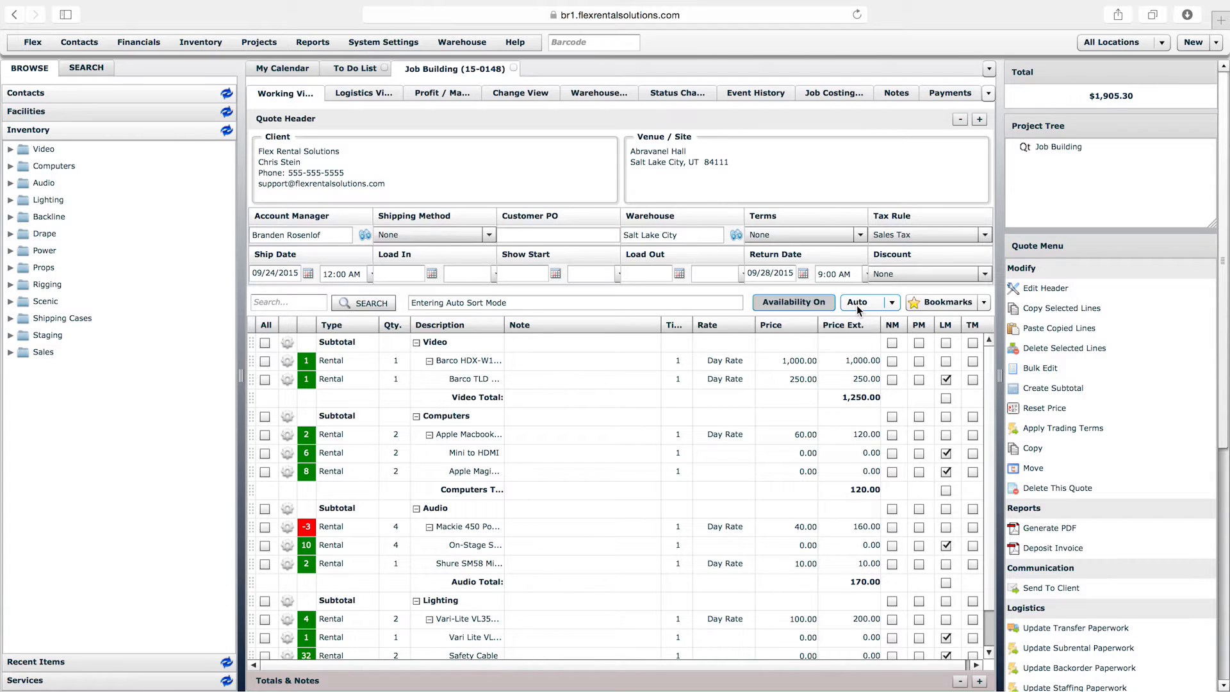
# Expand the Video inventory group and widen the quote's Description column so the line item names fit
pyautogui.click(11, 151)
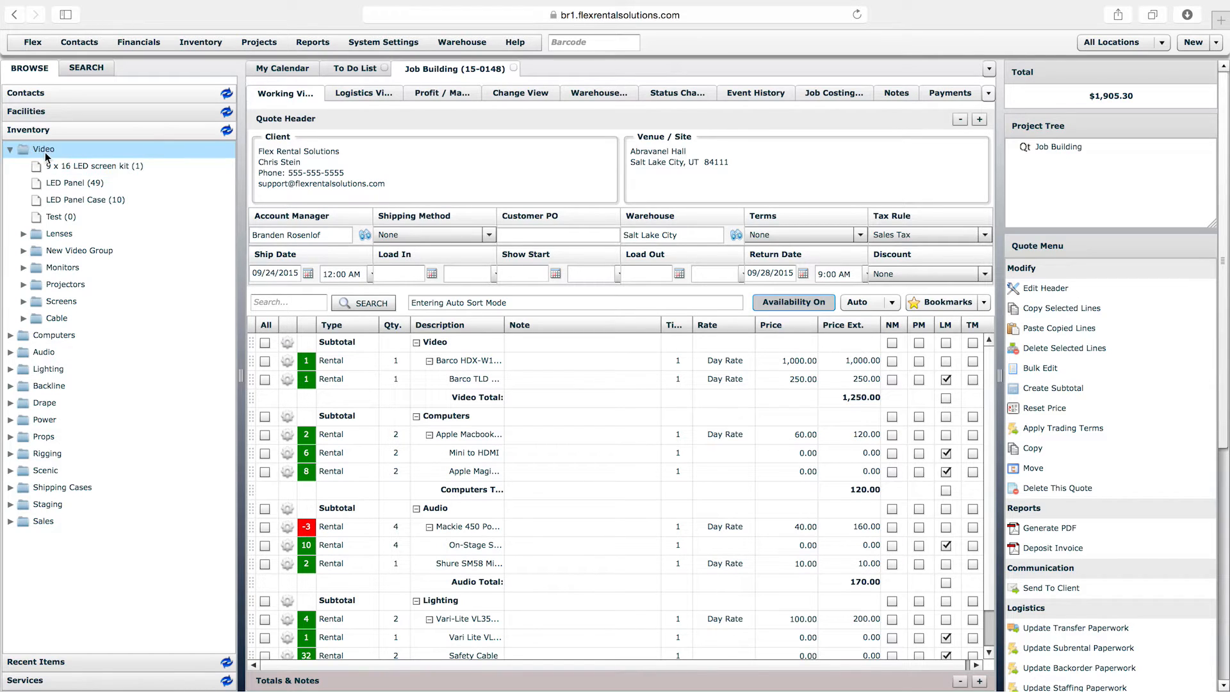
pyautogui.click(40, 153)
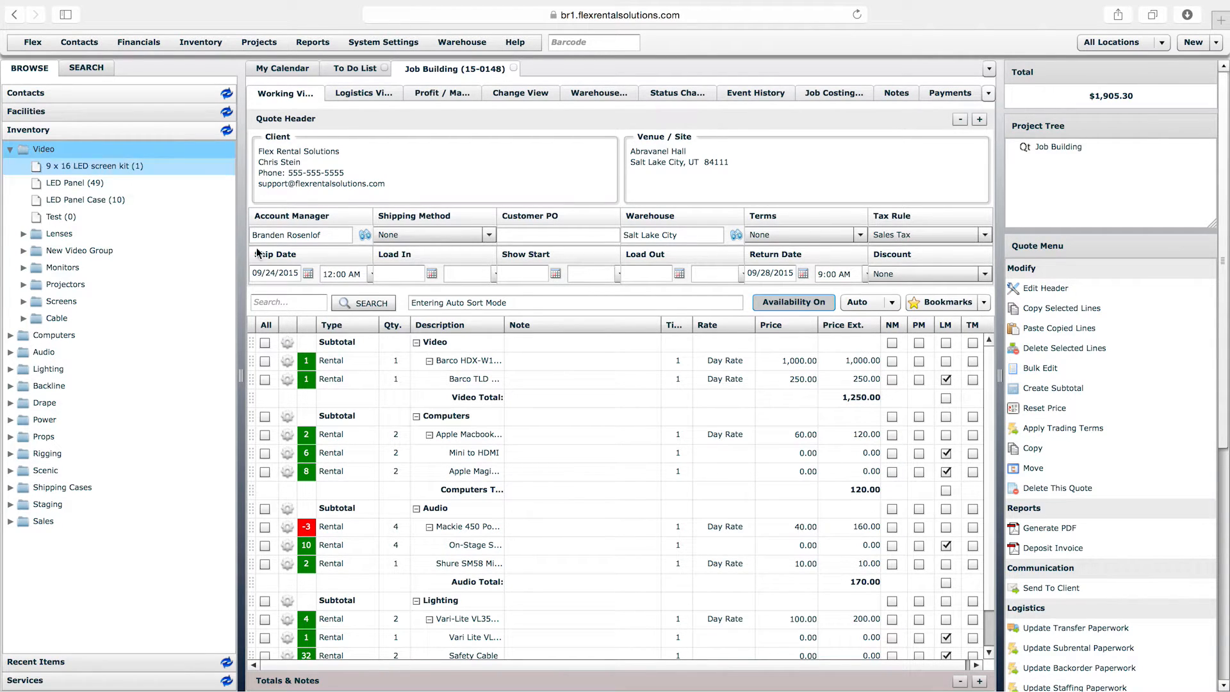
pyautogui.moveTo(504, 327); pyautogui.dragTo(556, 326)
pyautogui.click(453, 364)
pyautogui.click(428, 343)
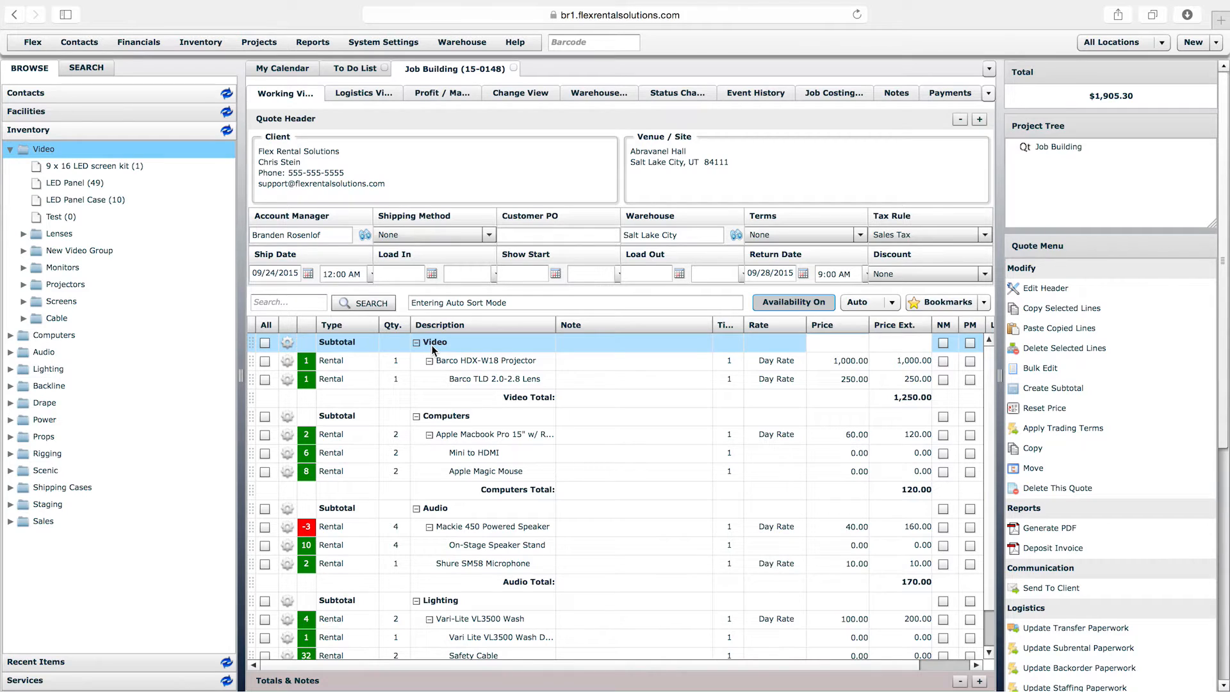
pyautogui.click(462, 380)
pyautogui.click(461, 471)
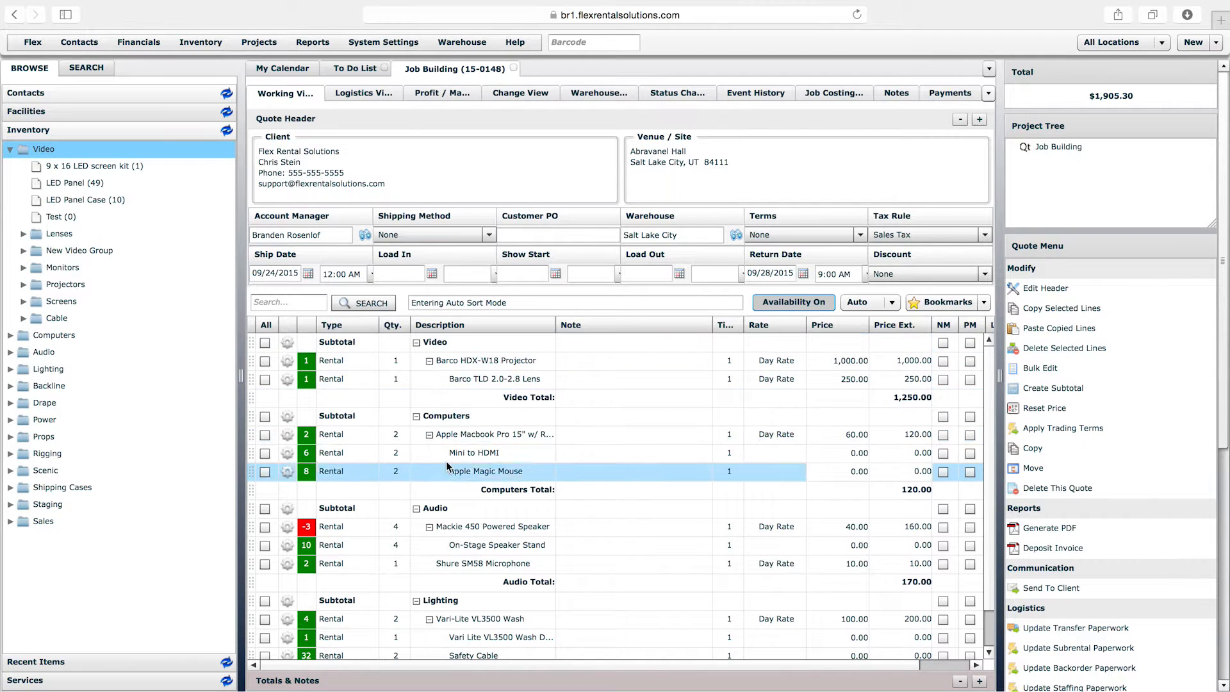
pyautogui.click(453, 441)
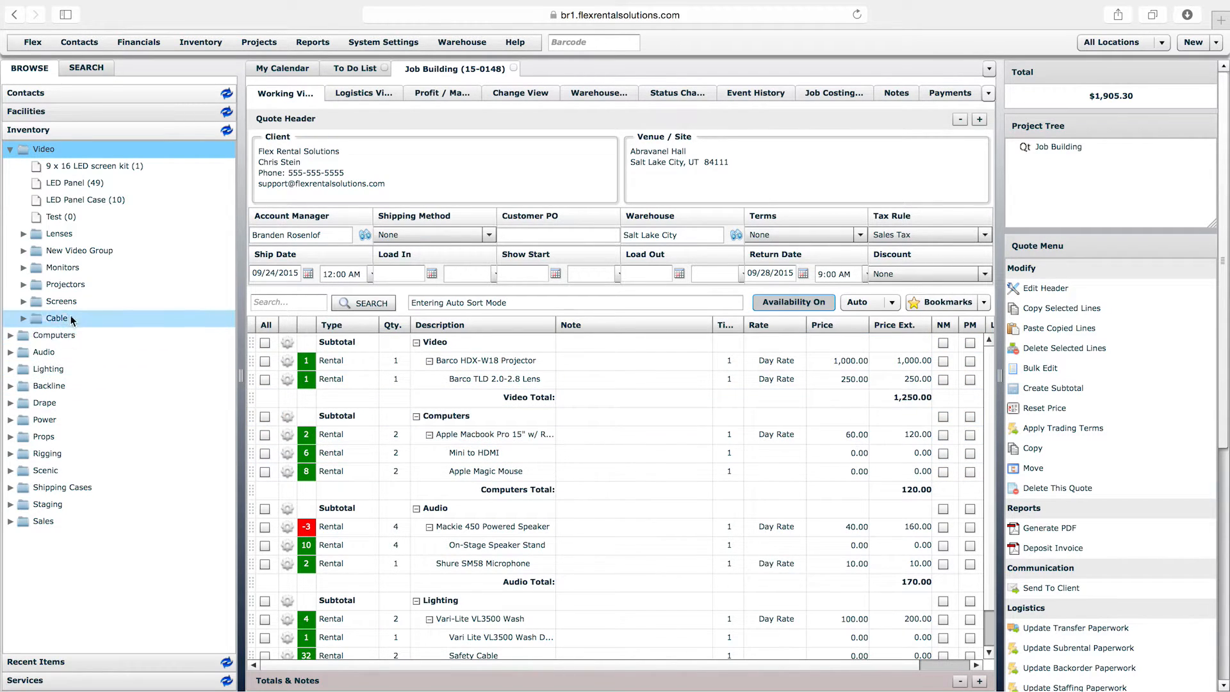
# Expand the Computers inventory group and its Laptops subgroup to compare them with the quote's Computers subtotal
pyautogui.click(9, 336)
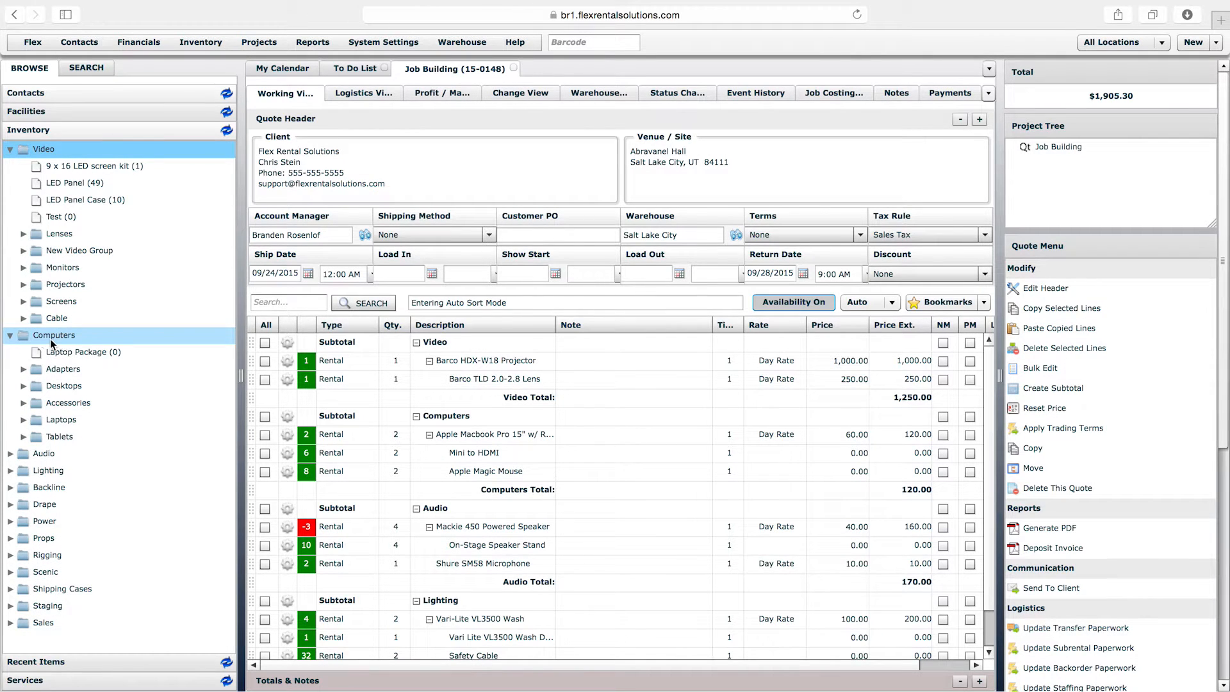
pyautogui.click(24, 420)
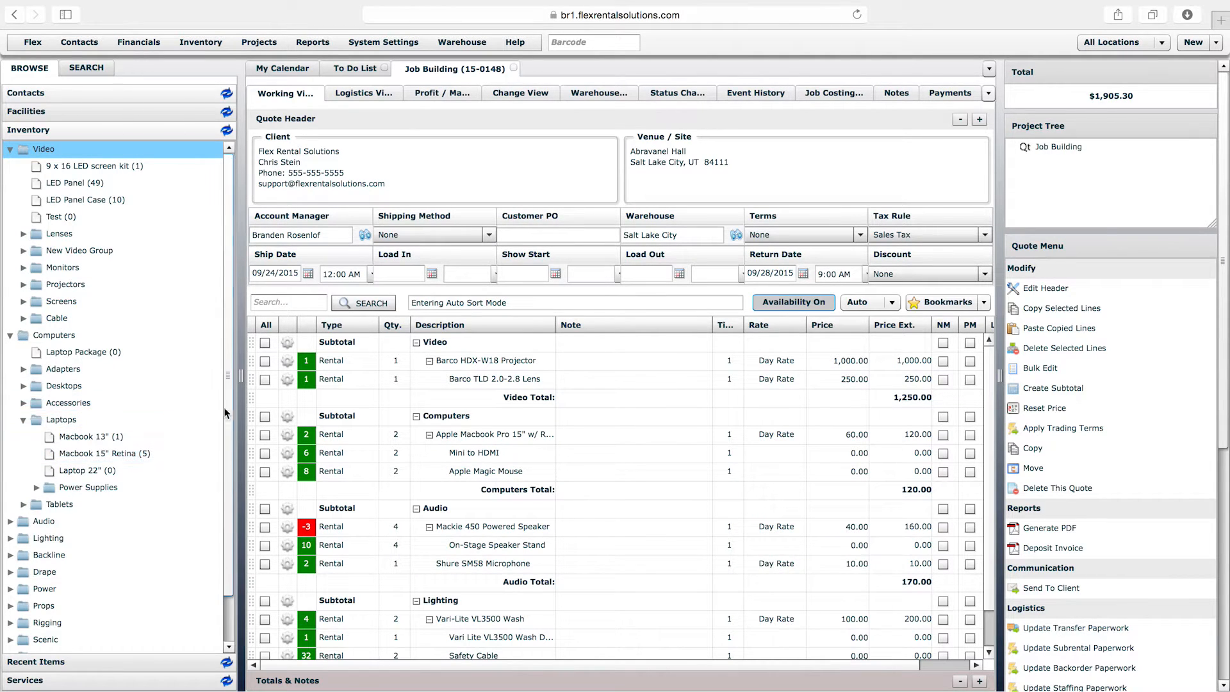
pyautogui.scroll(-1, 211, 481)
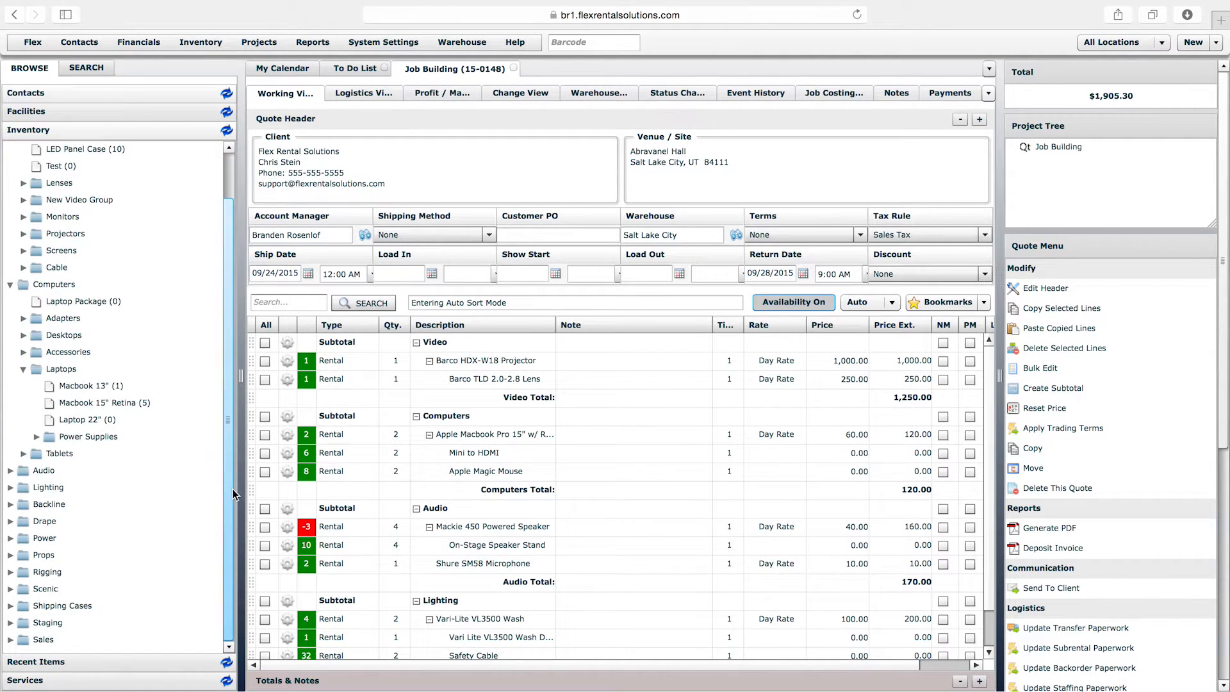
# Collapse the quote header and add two 25' AC Cables from the Power group's Cable folder to the quote
pyautogui.click(960, 119)
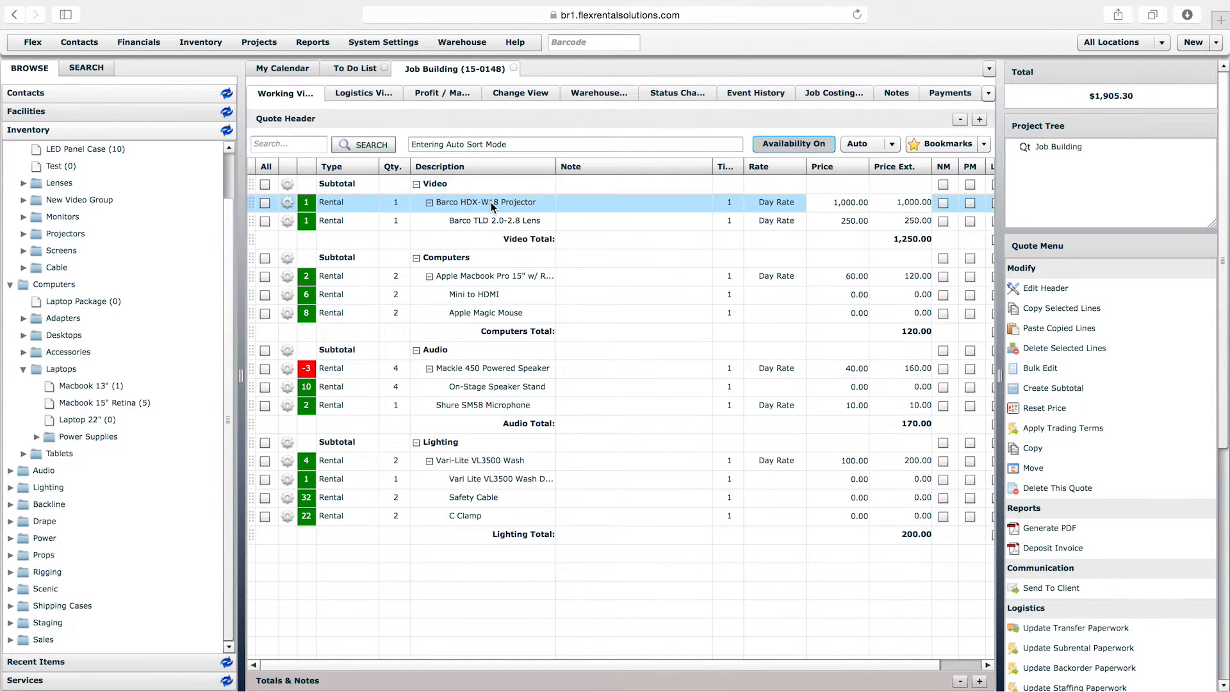
pyautogui.click(10, 488)
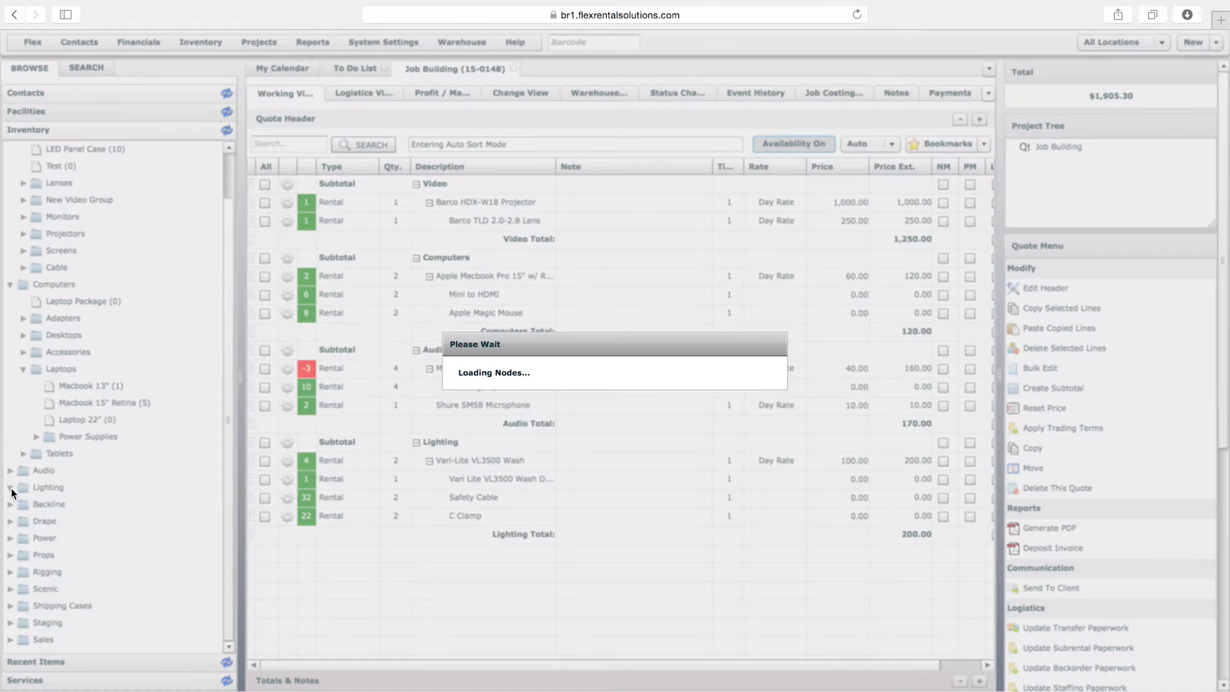
pyautogui.click(10, 488)
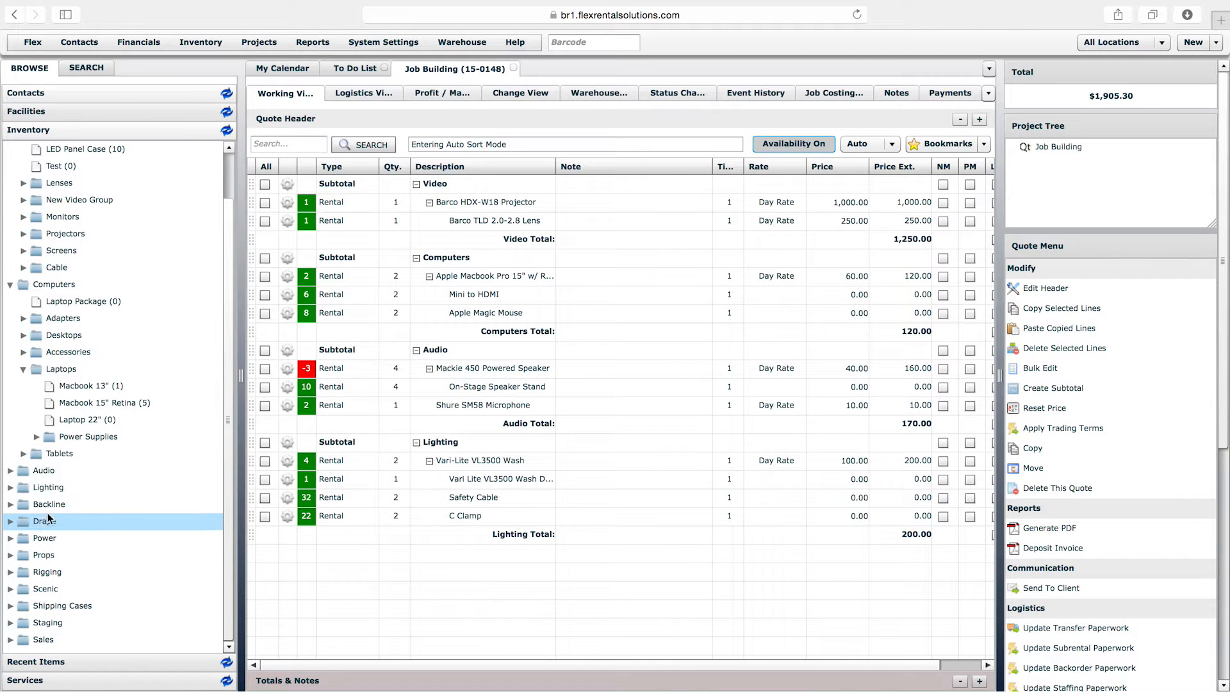
pyautogui.click(9, 538)
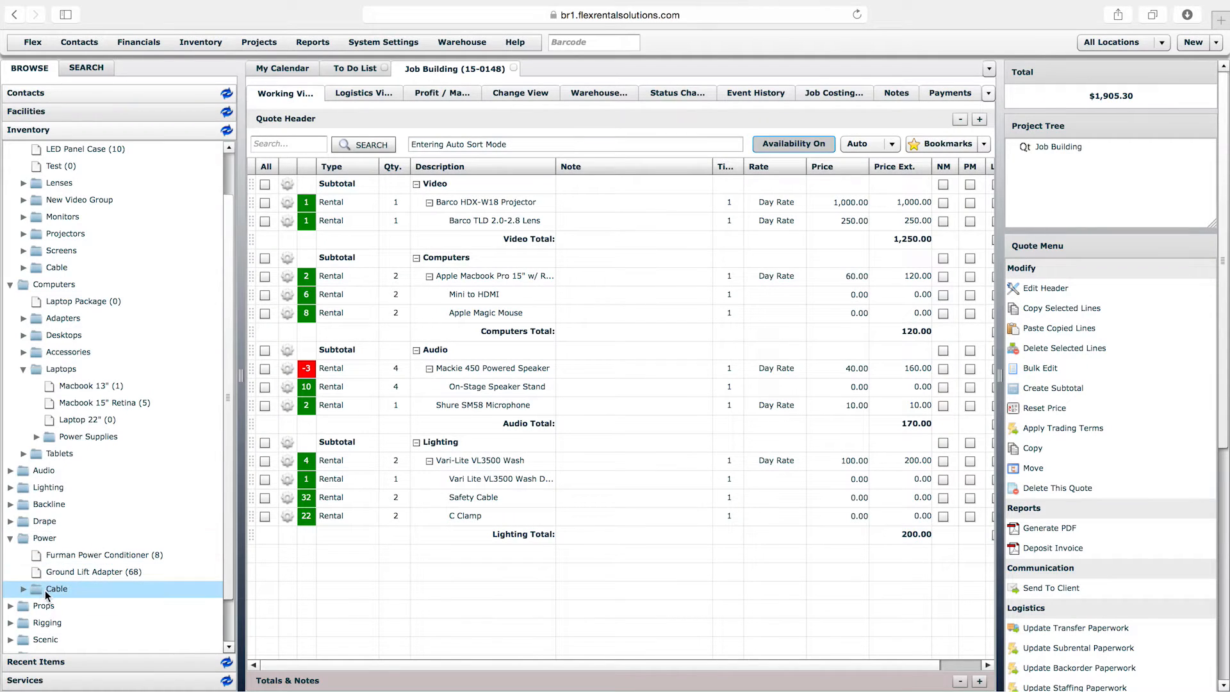
pyautogui.click(24, 590)
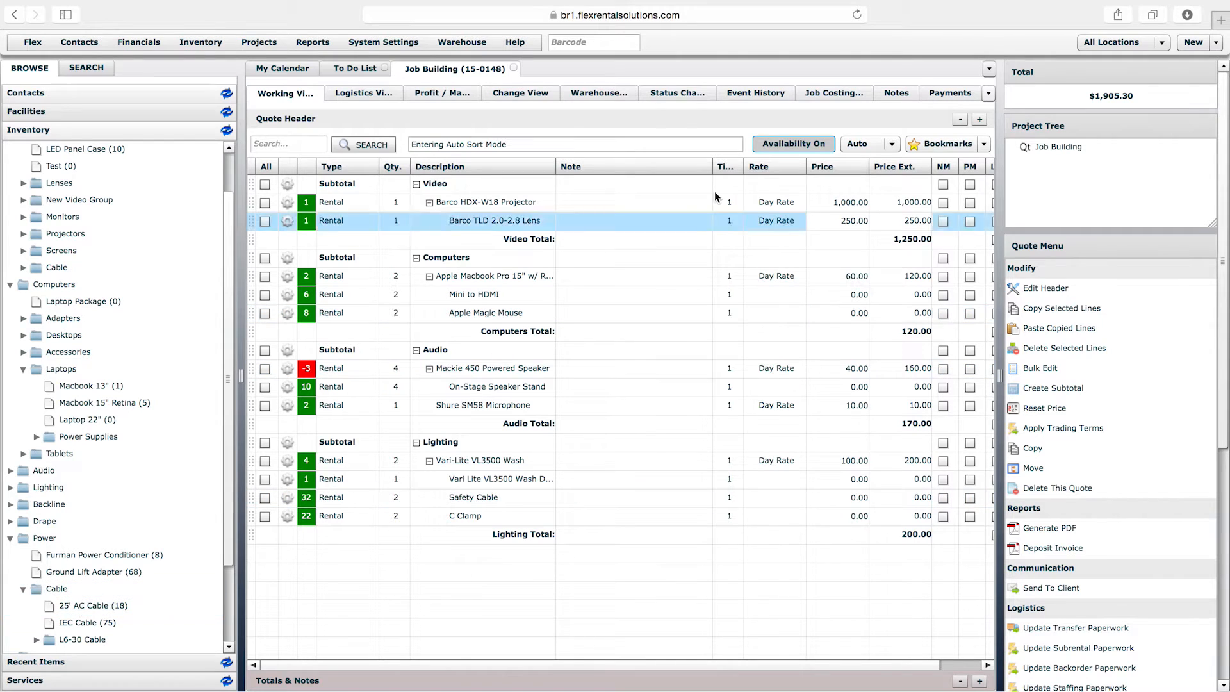
pyautogui.moveTo(87, 605); pyautogui.dragTo(486, 243)
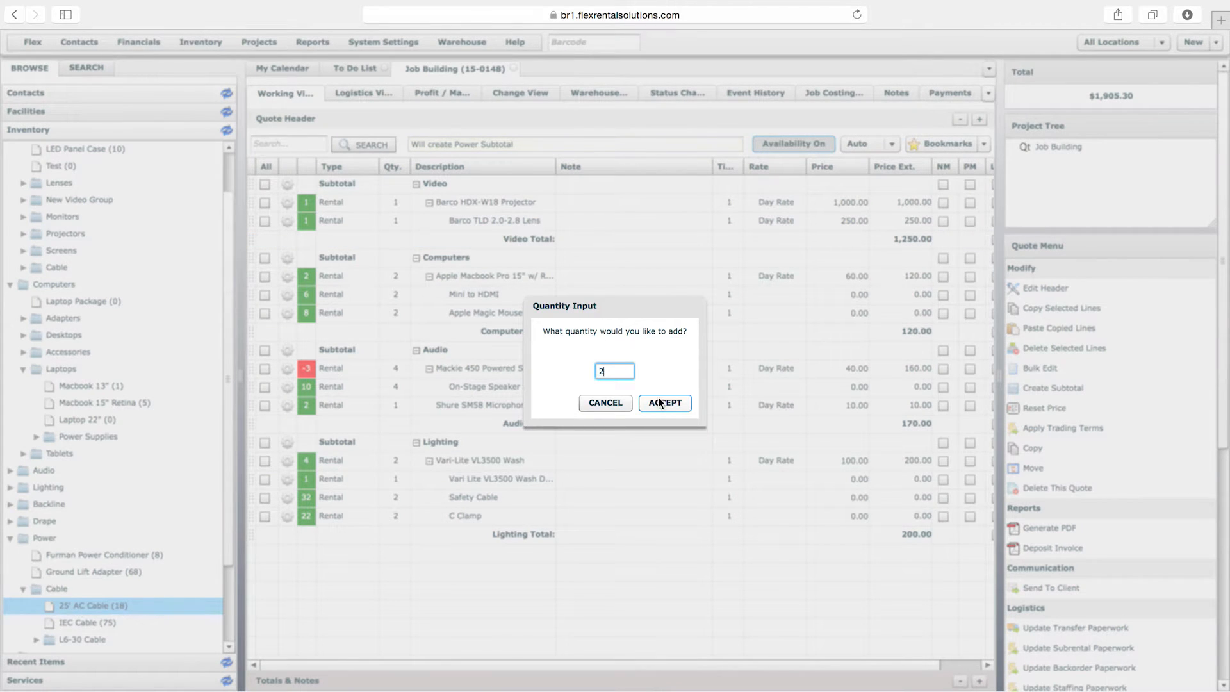
pyautogui.click(660, 402)
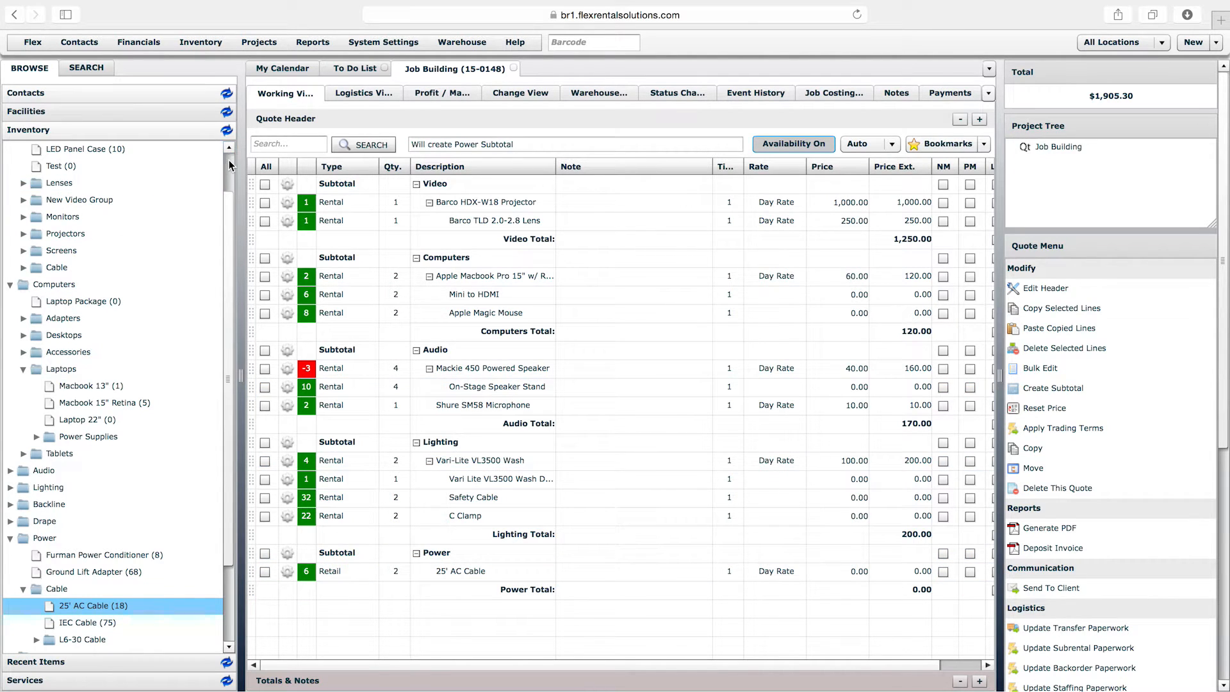
# Refresh the inventory tree so that all its groups are collapsed
pyautogui.scroll(1, 227, 166)
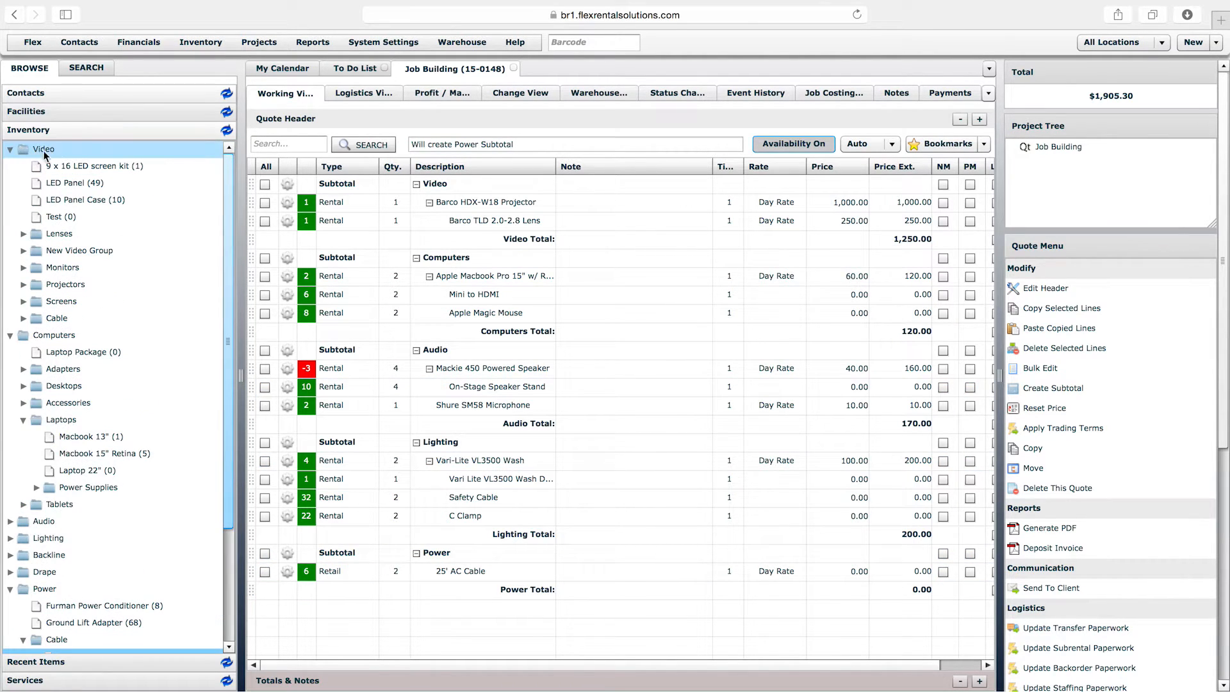
pyautogui.click(227, 131)
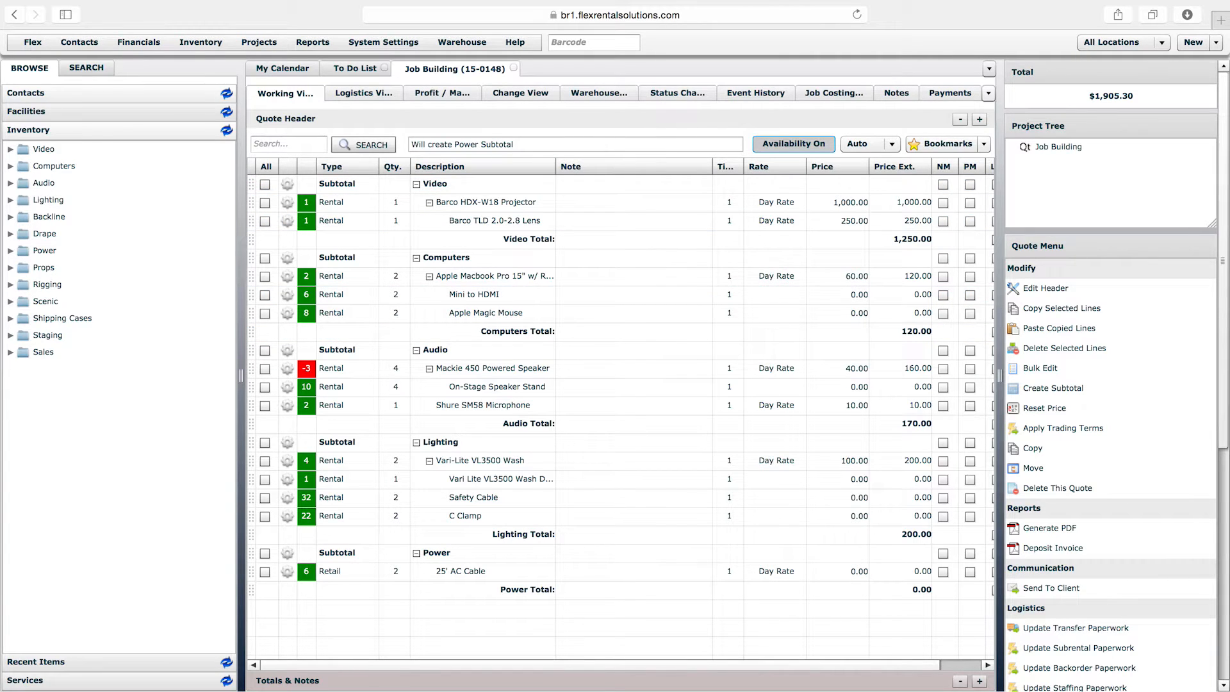
# Start a new quote named Job Building 2 with ship date 09/23/2015 and return date 09/28/2015
pyautogui.click(1196, 43)
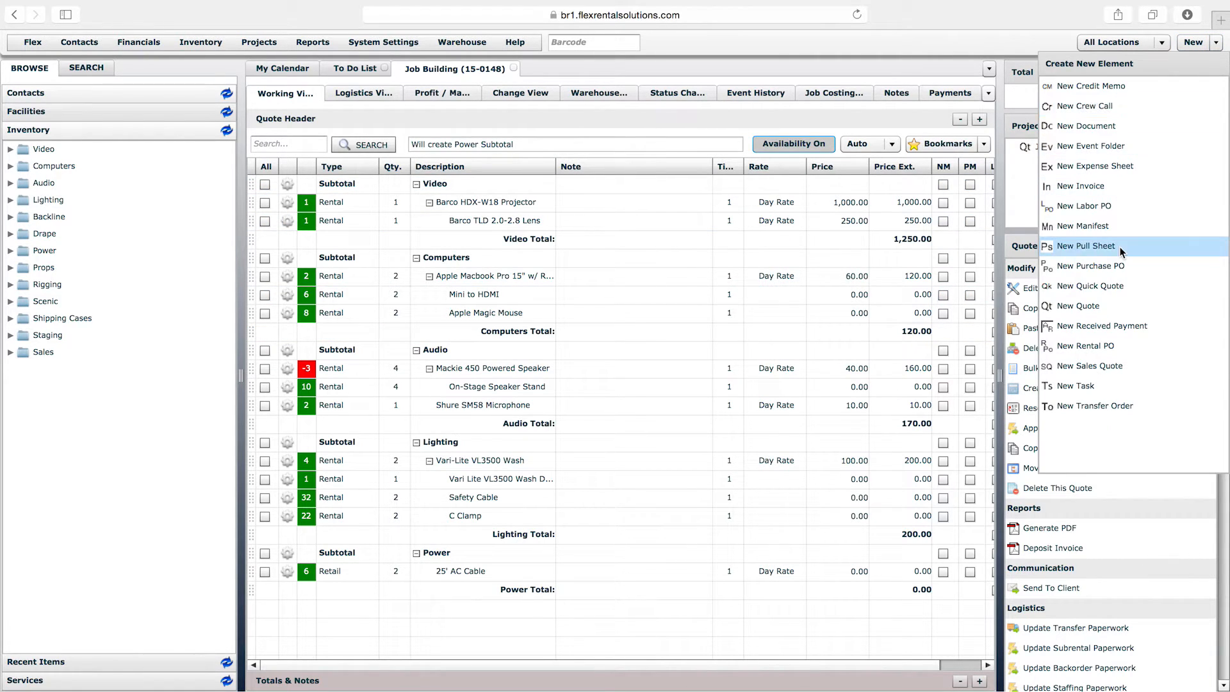
pyautogui.click(1090, 307)
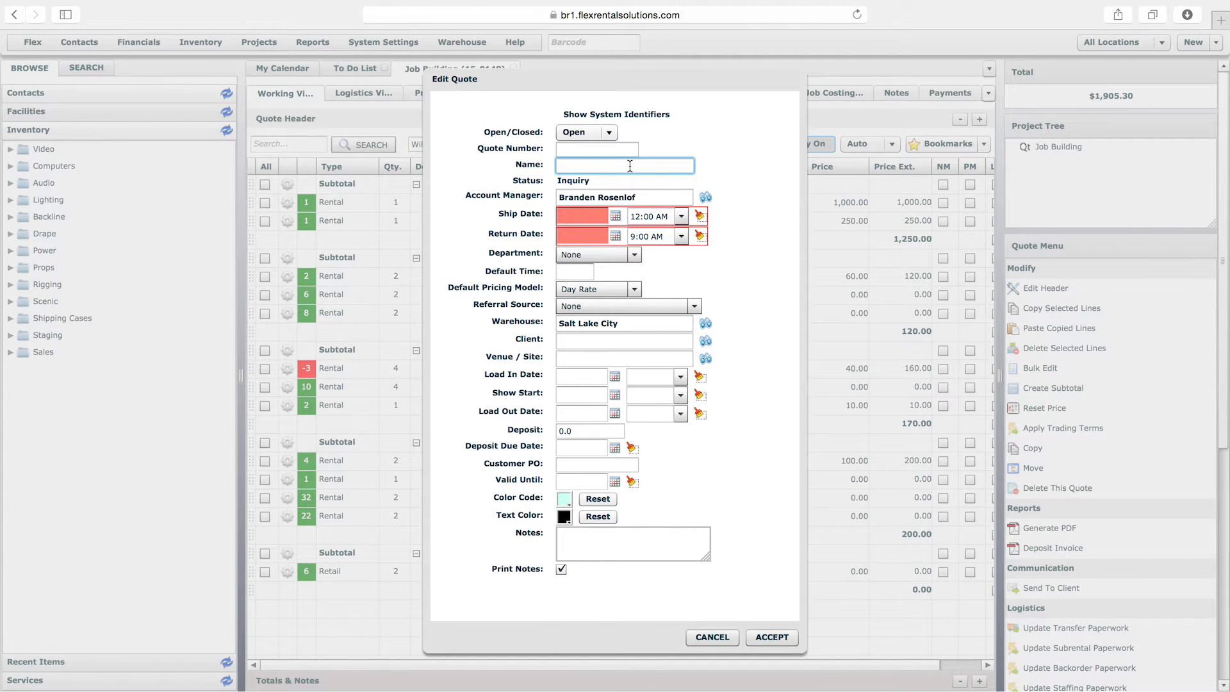
pyautogui.write('Job Building 2')
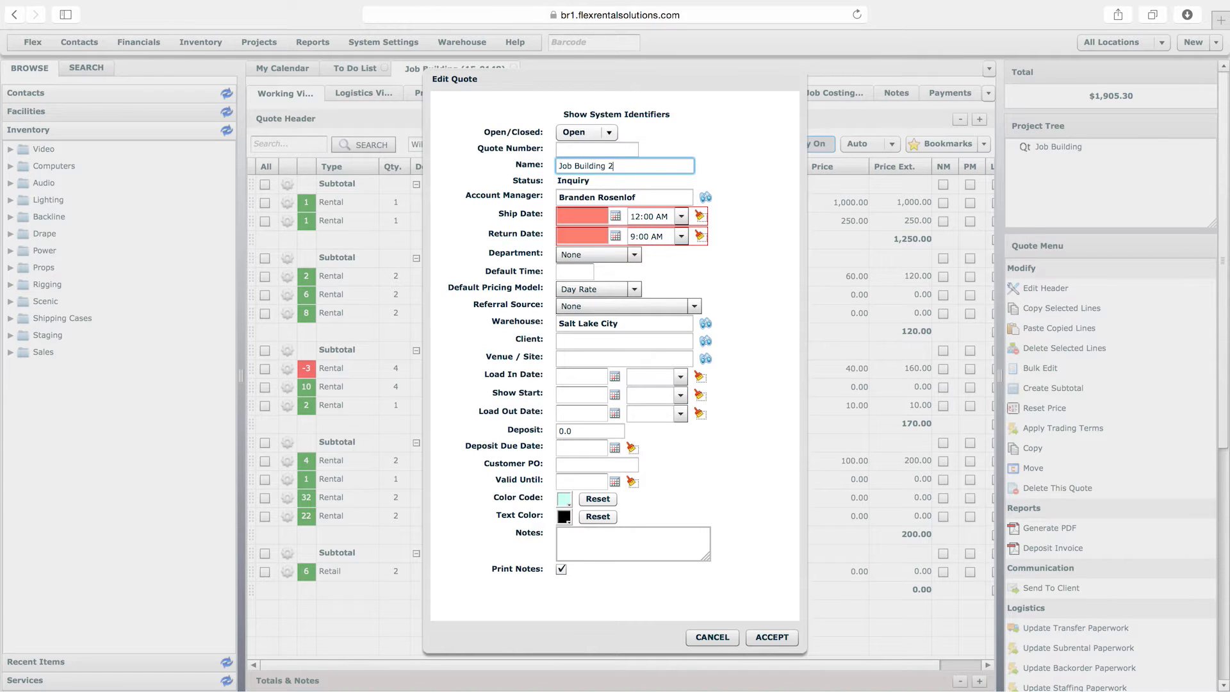
pyautogui.click(616, 218)
pyautogui.click(681, 301)
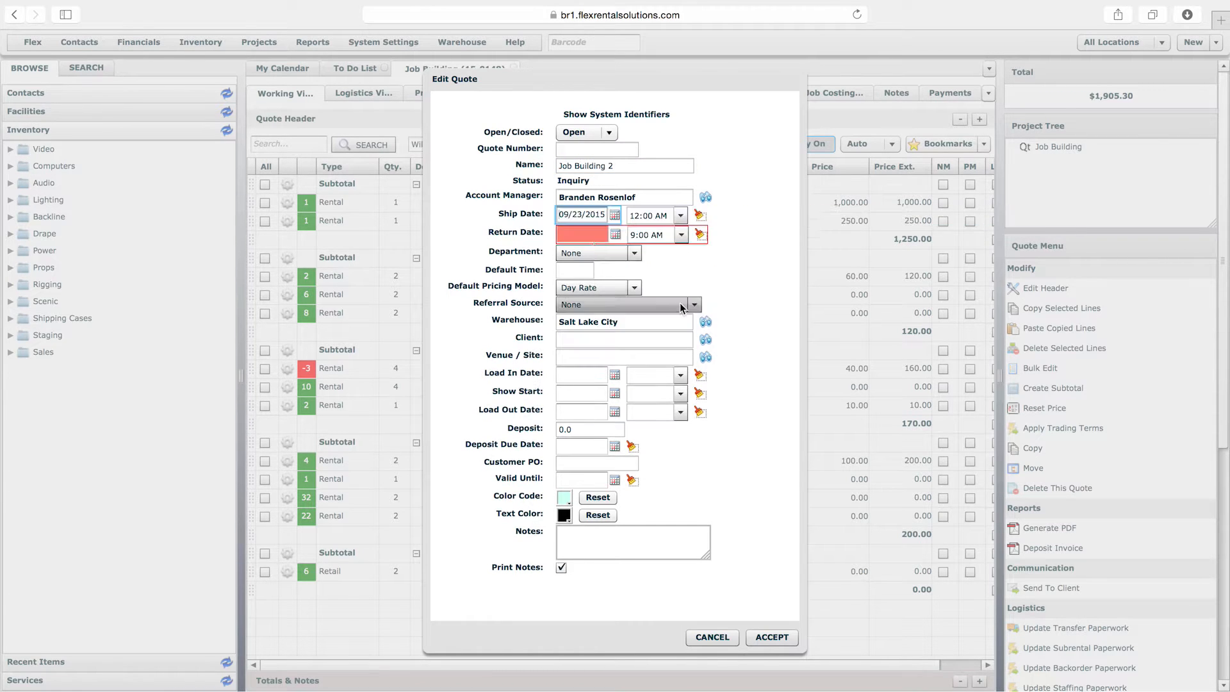
pyautogui.click(615, 233)
pyautogui.click(648, 335)
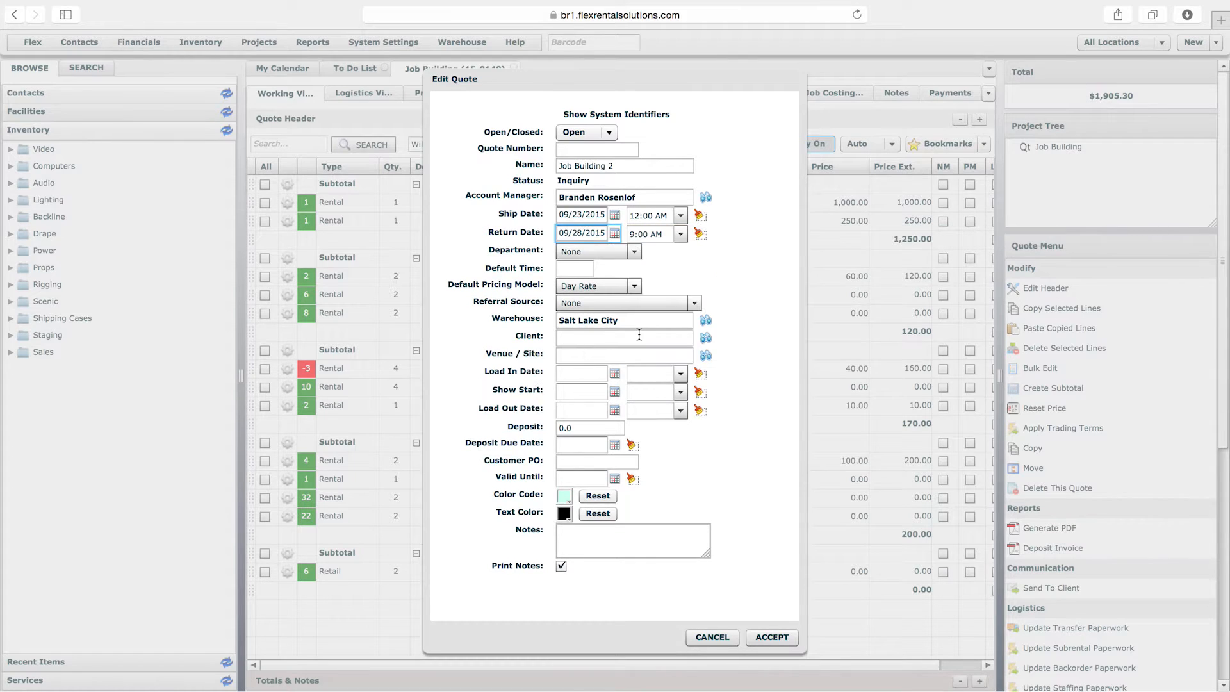
# Assign the client contact, the venue Abravanel Hall and a default time of 1, and create the quote
pyautogui.click(638, 335)
pyautogui.write('stein')
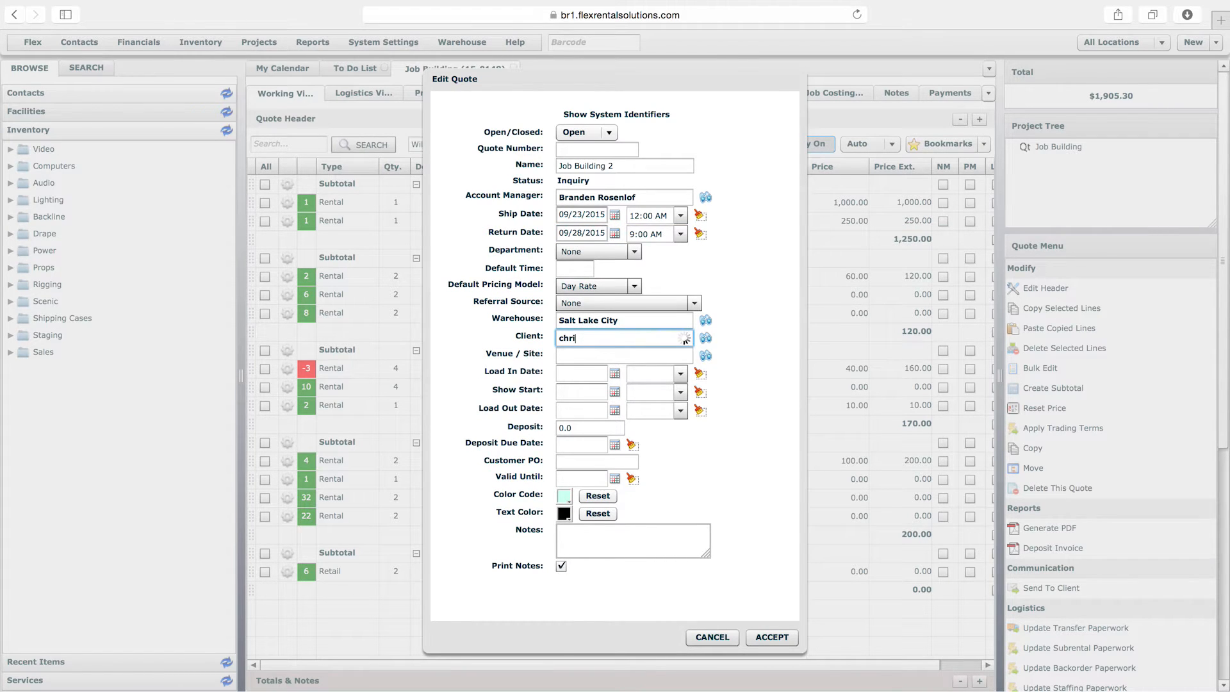
pyautogui.click(607, 355)
pyautogui.click(593, 359)
pyautogui.write('abr')
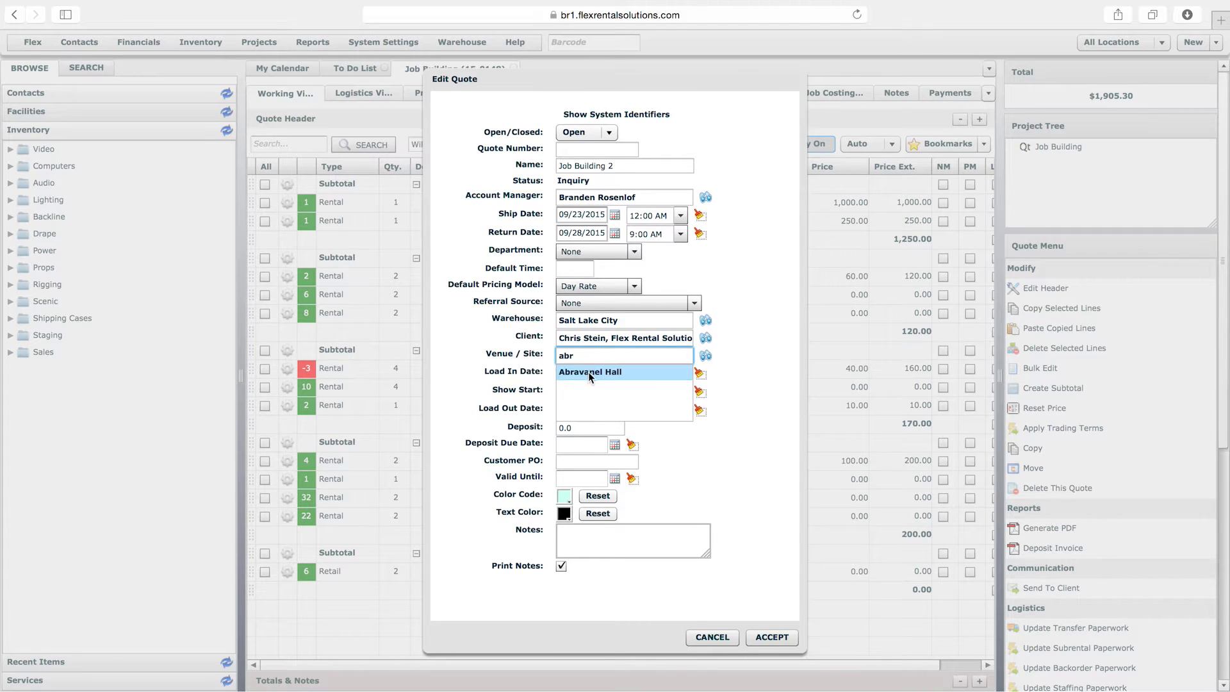
pyautogui.click(588, 372)
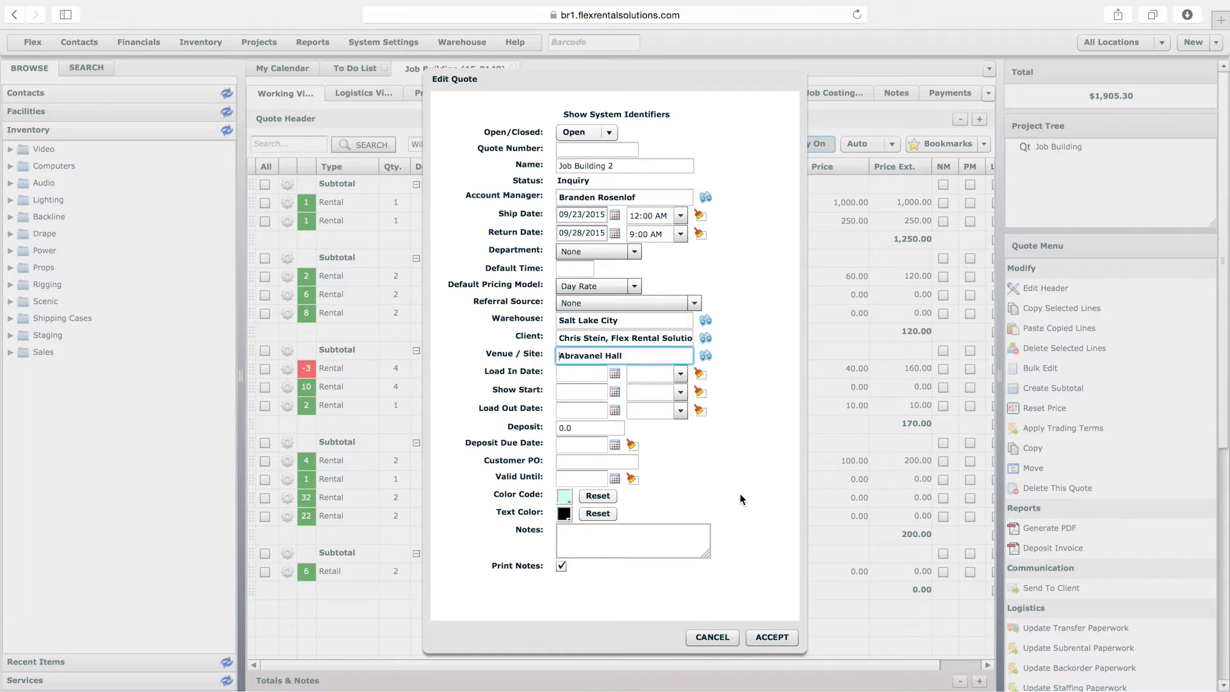
pyautogui.click(579, 269)
pyautogui.write('1')
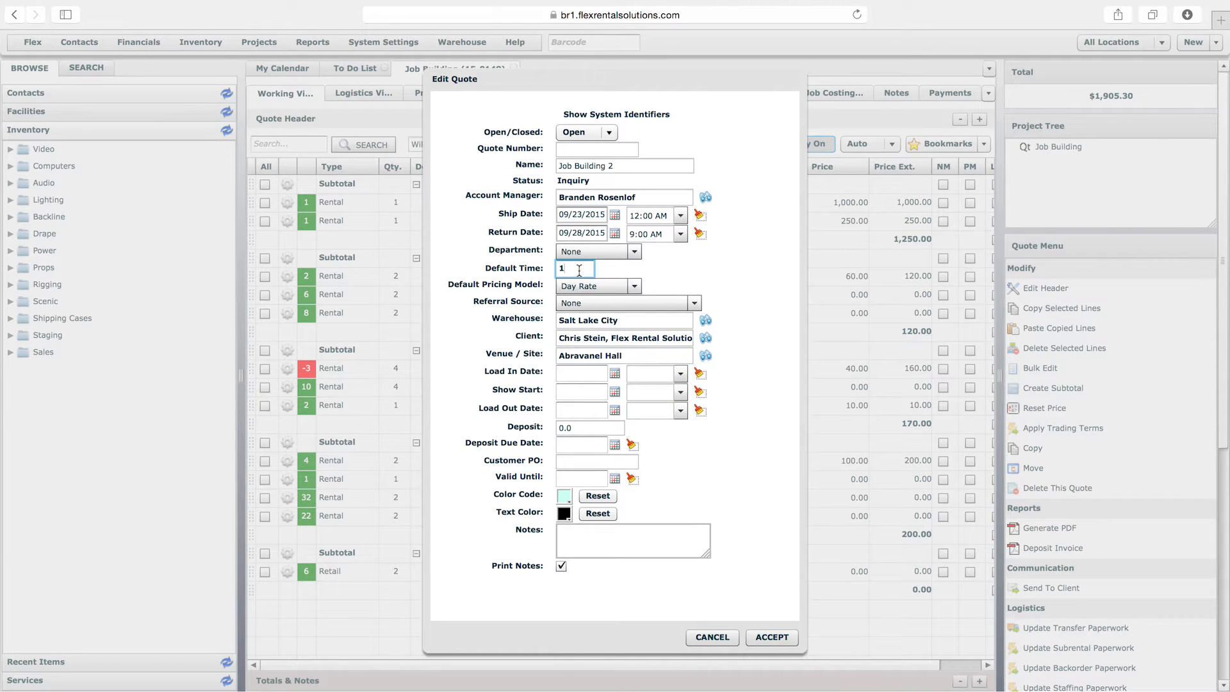
pyautogui.click(773, 638)
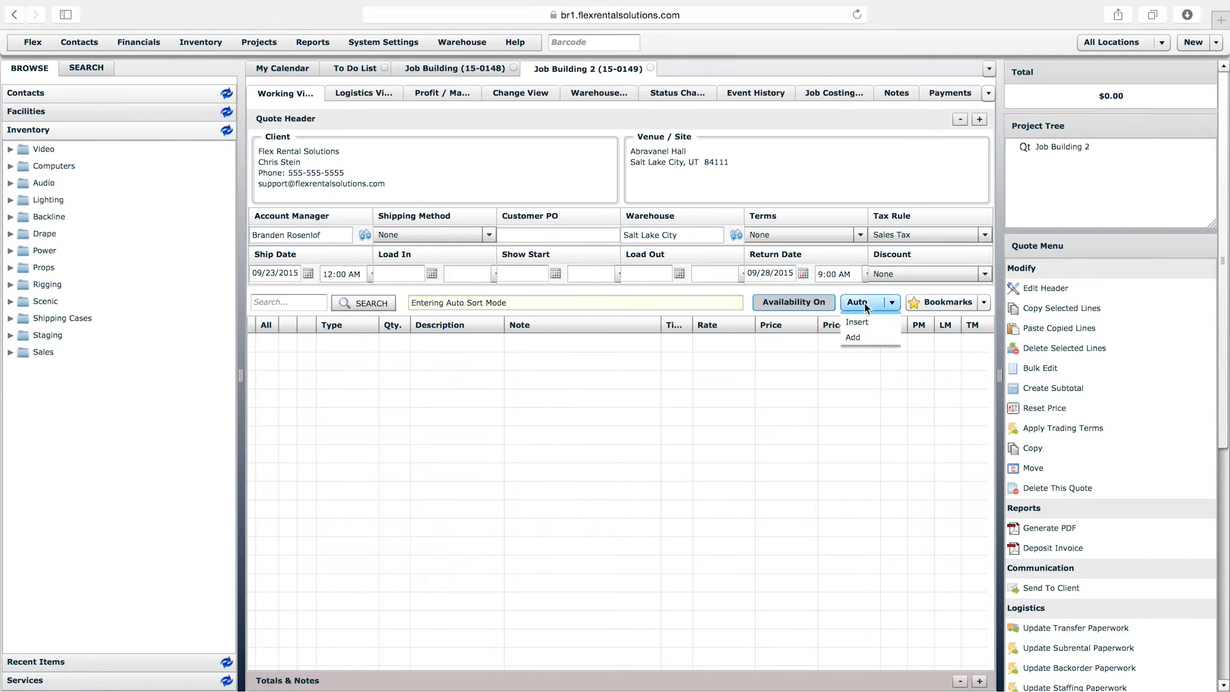
# Switch the new quote to Insert mode and add one Barco W18 from the Video group's Projectors folder
pyautogui.click(857, 332)
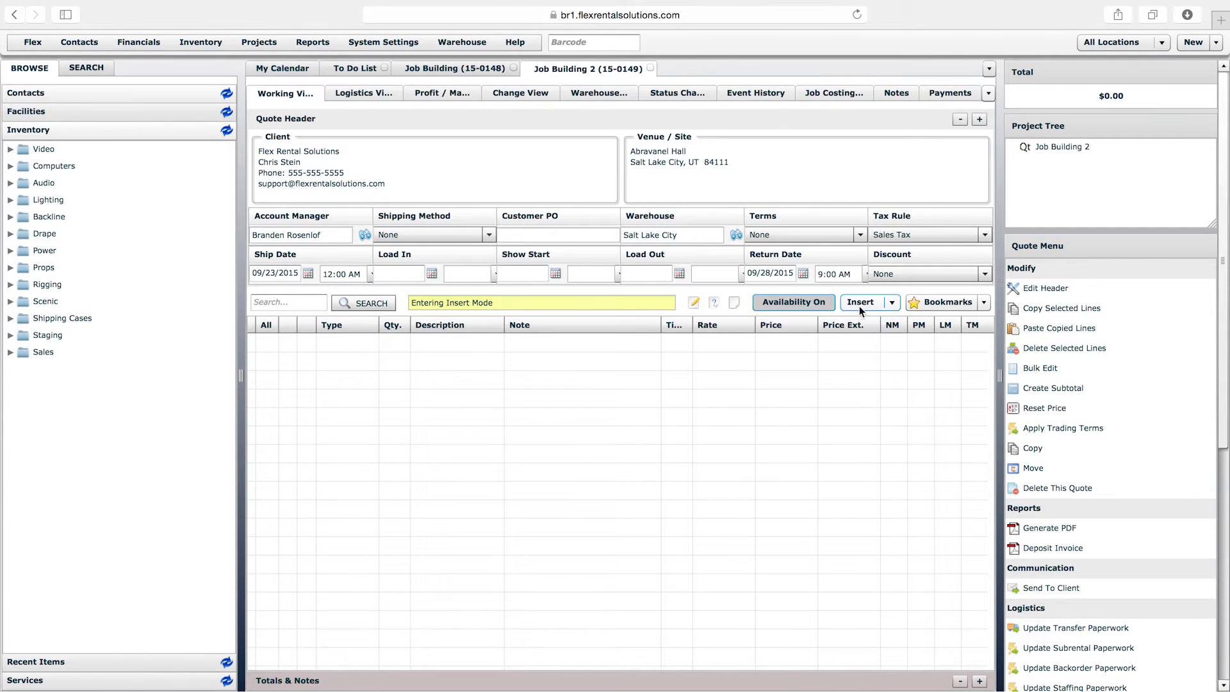
pyautogui.click(10, 150)
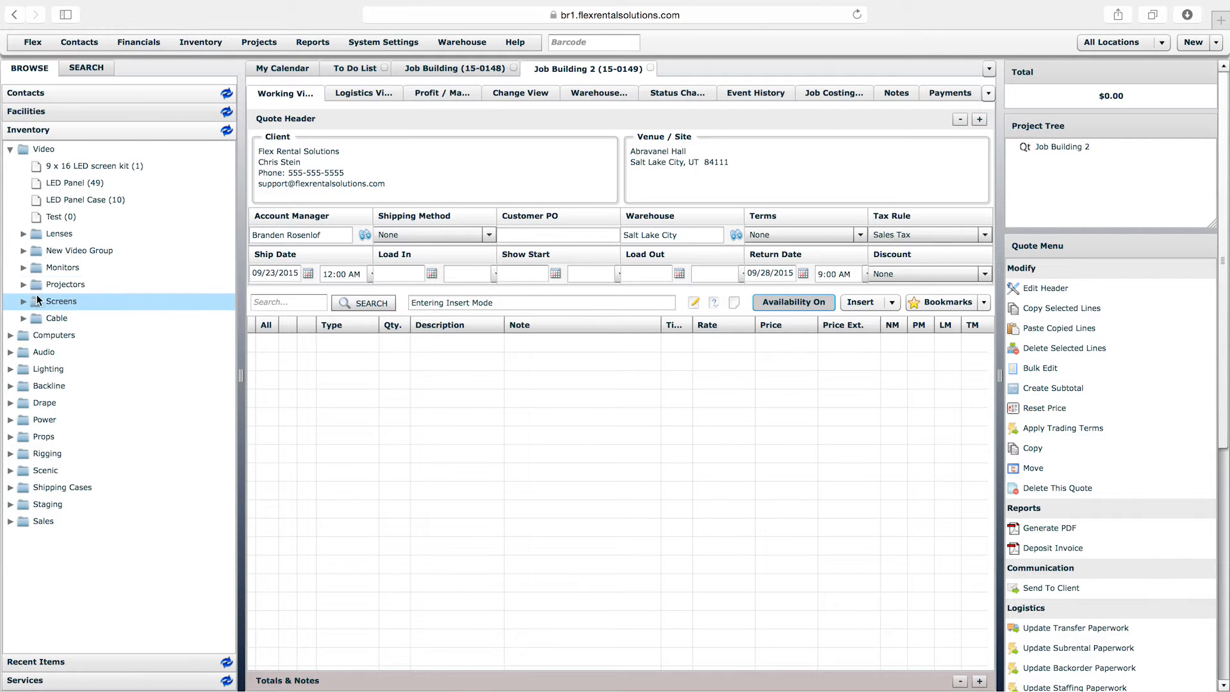
pyautogui.click(23, 286)
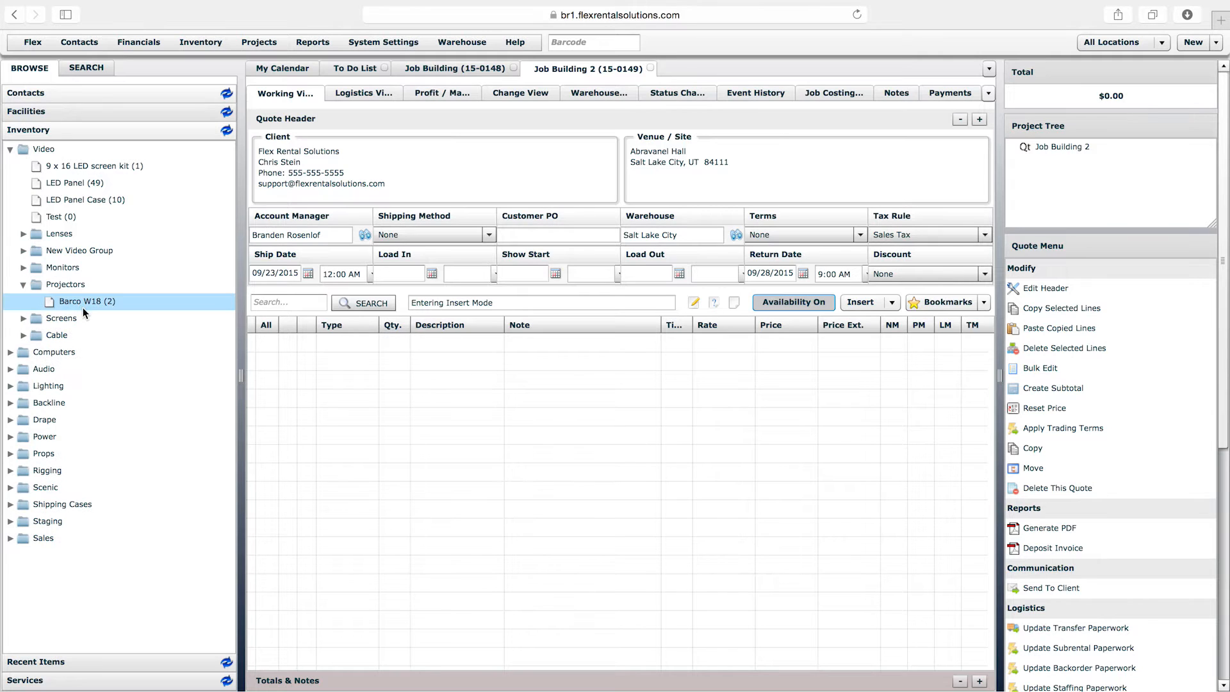
pyautogui.moveTo(81, 306); pyautogui.dragTo(426, 364)
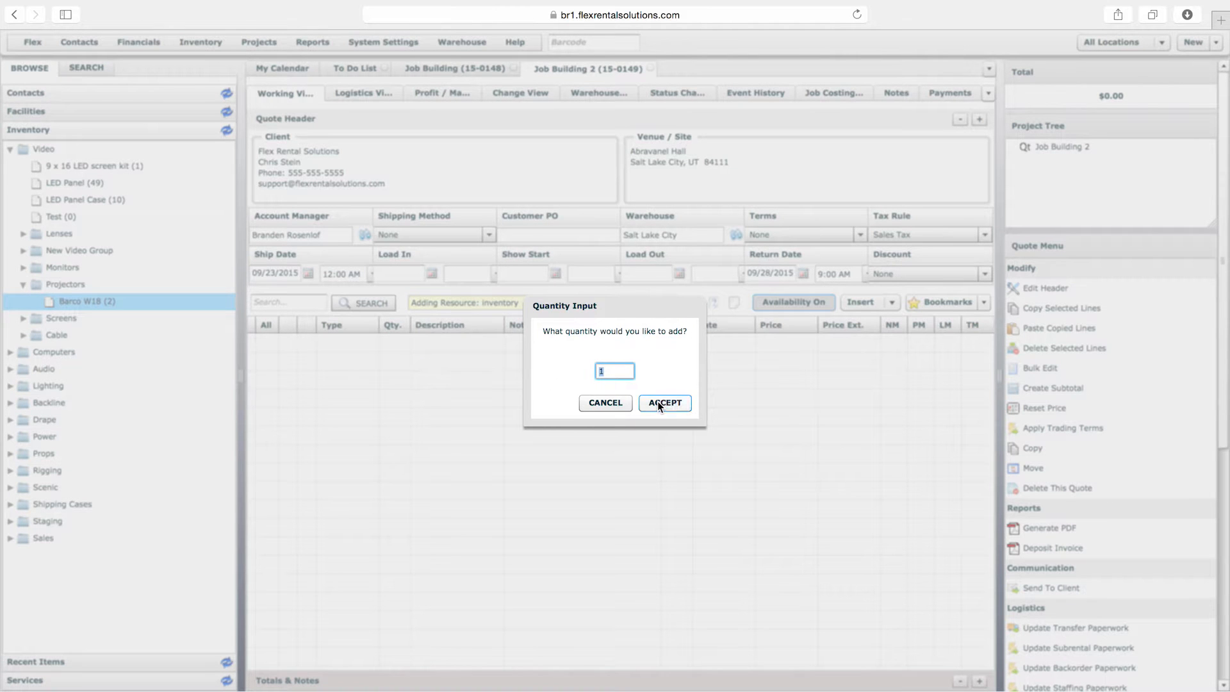
pyautogui.click(658, 402)
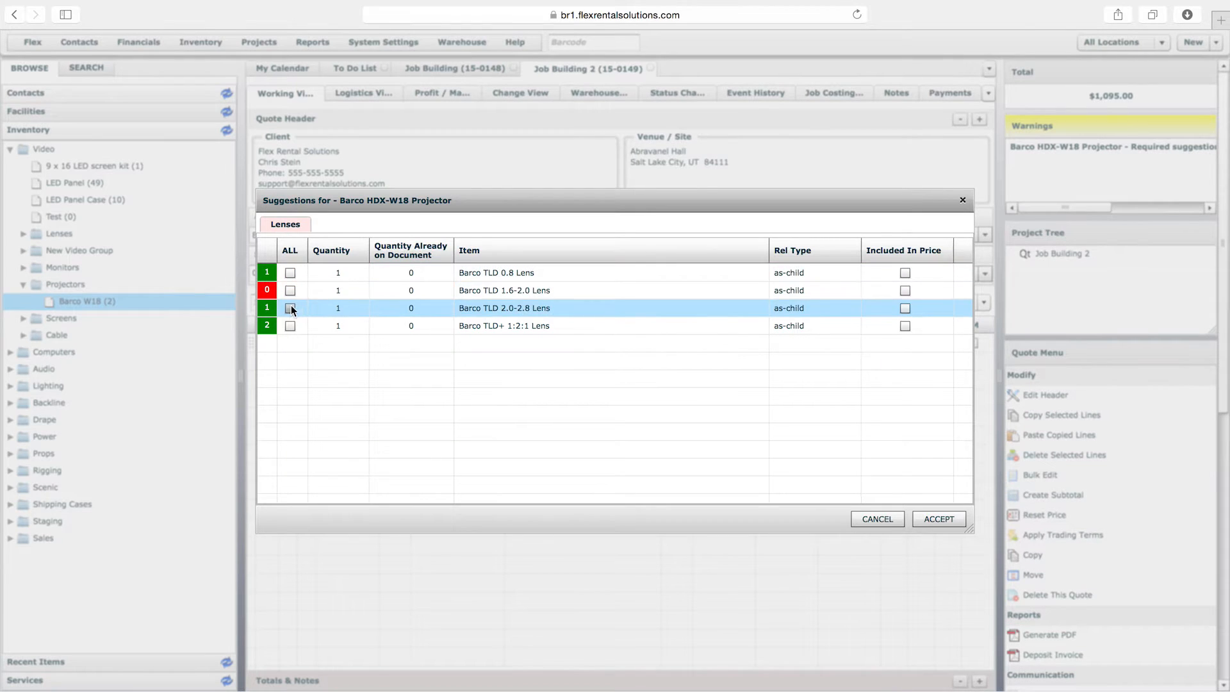
# Add the suggested Barco TLD 2.0-2.8 Lens to the quote as a child of the Barco HDX-W18 projector
pyautogui.click(290, 308)
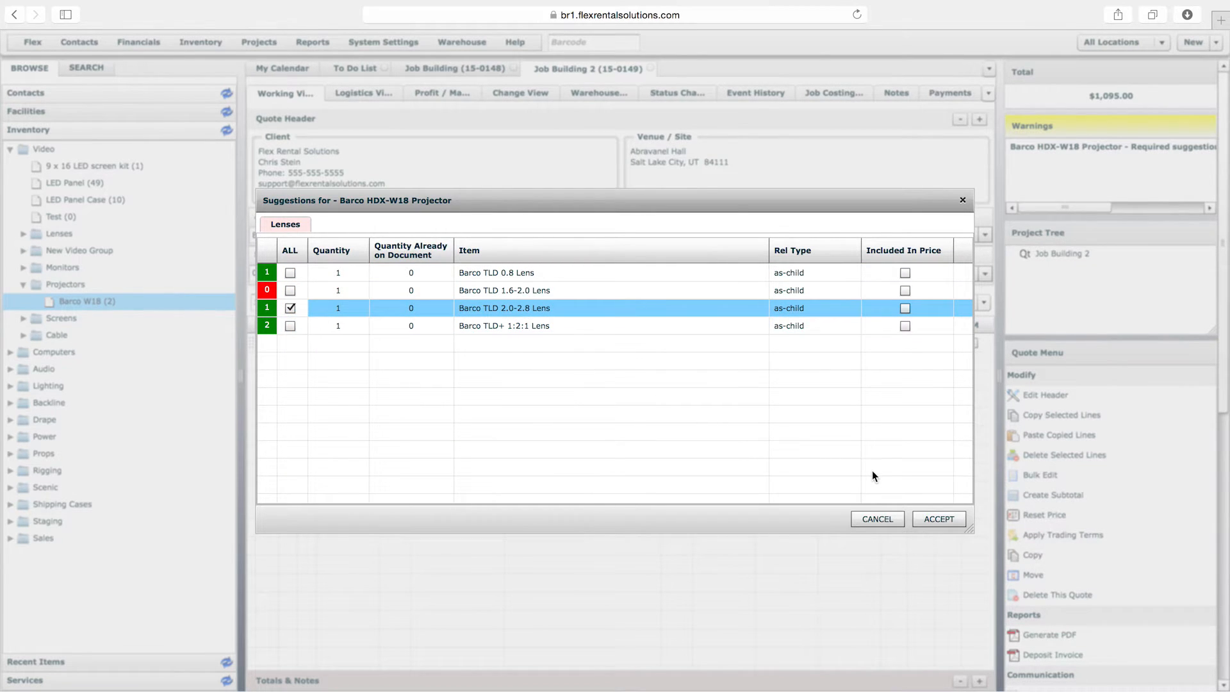
pyautogui.click(945, 520)
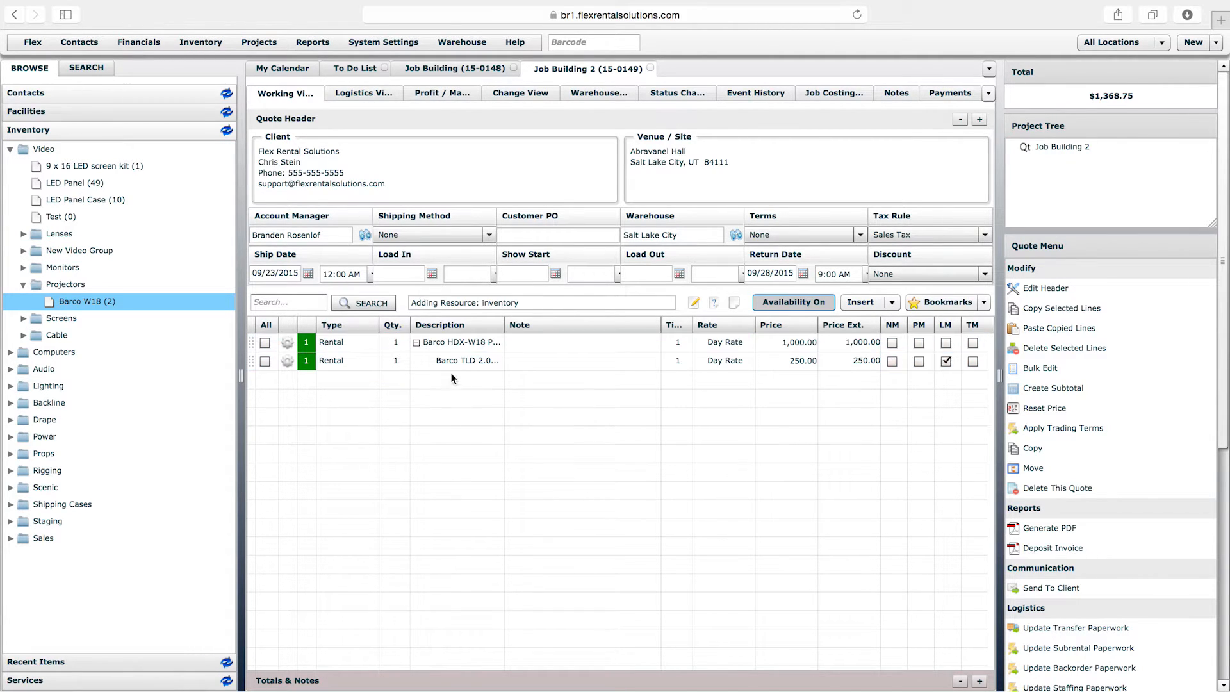
pyautogui.click(886, 306)
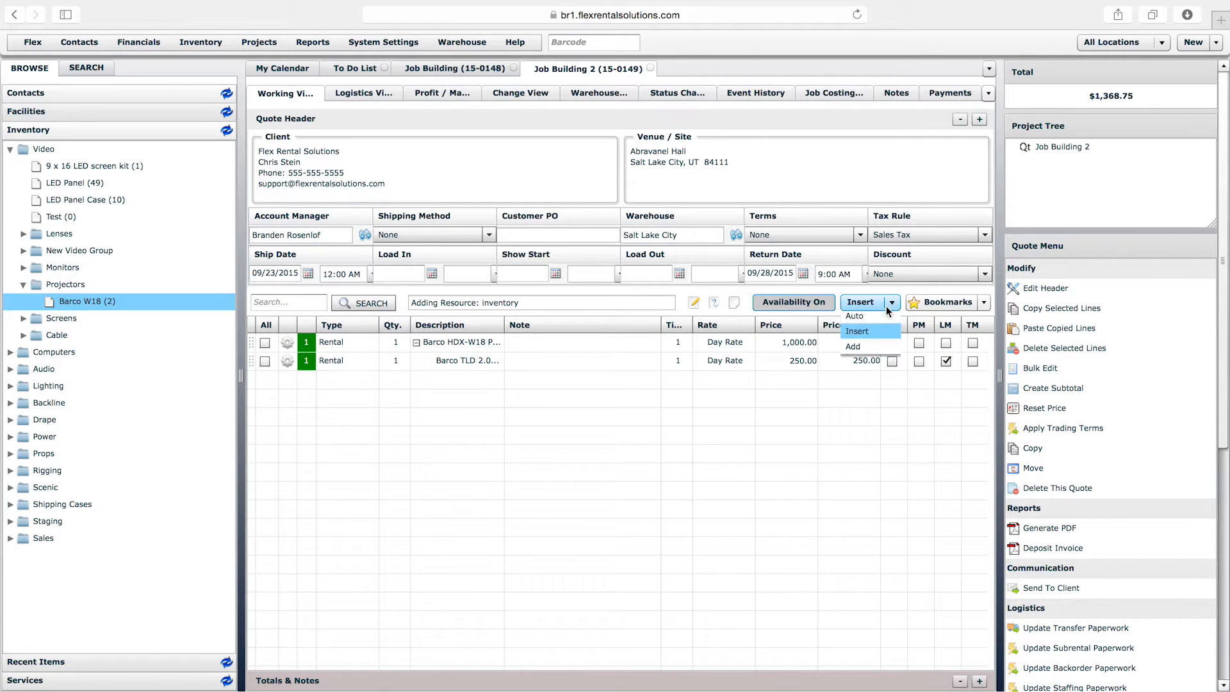
pyautogui.click(862, 332)
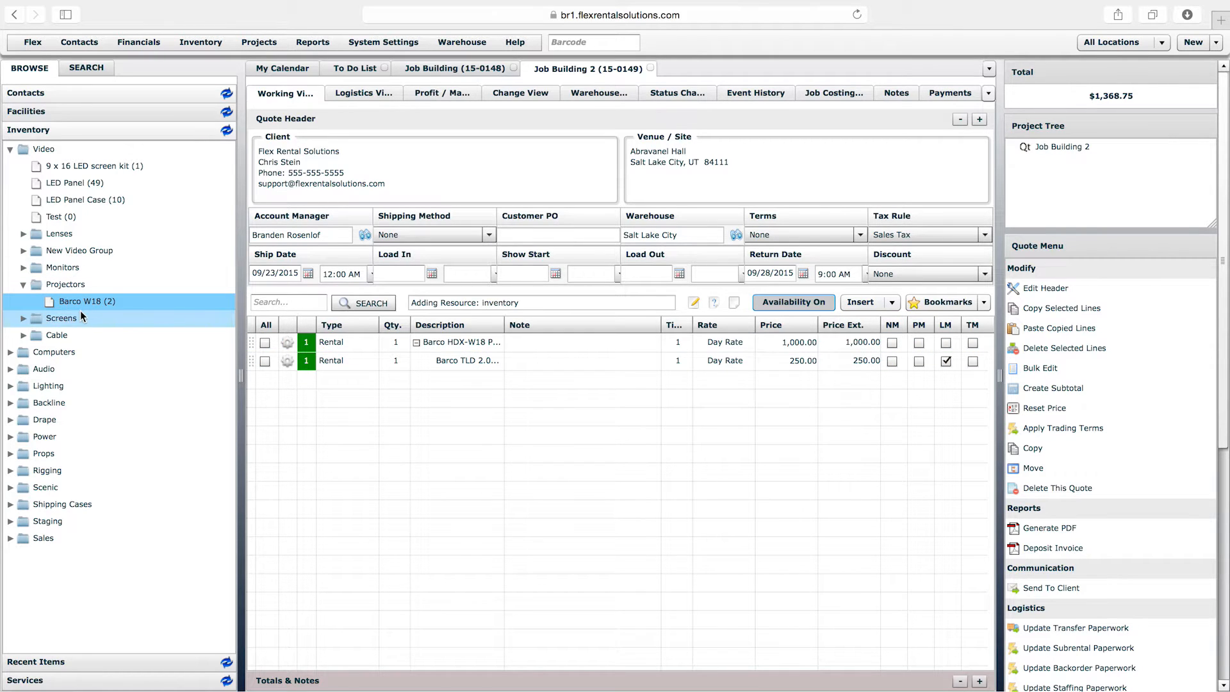
pyautogui.moveTo(87, 302); pyautogui.dragTo(434, 357)
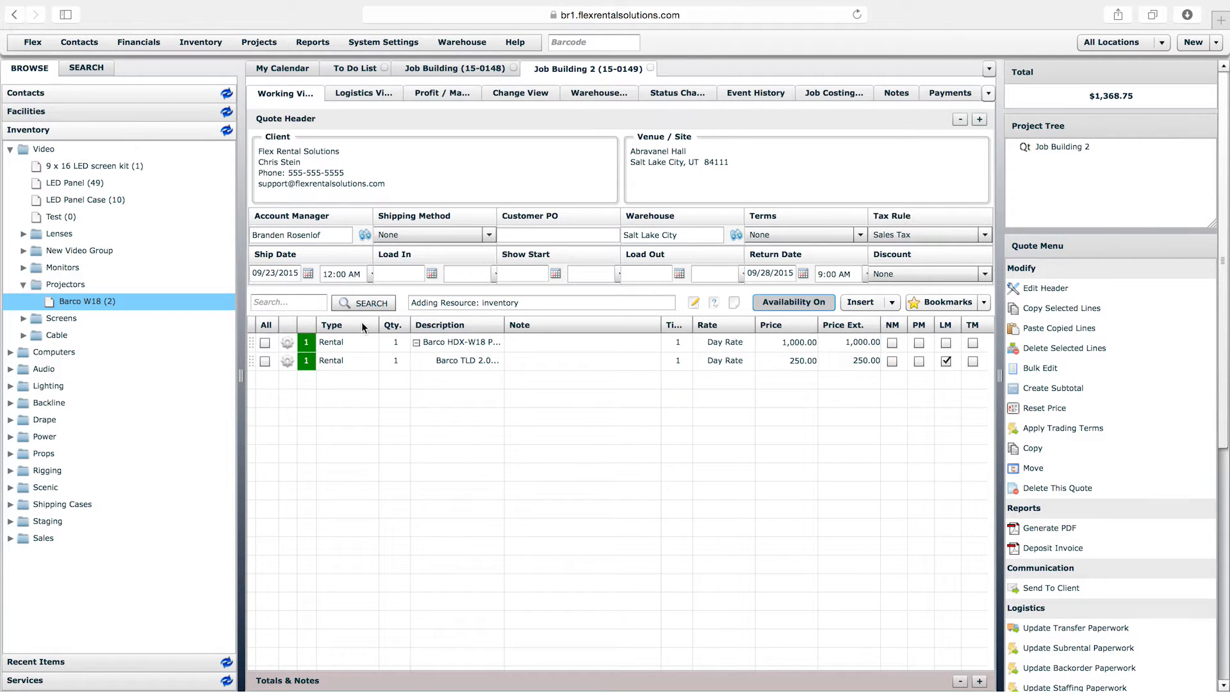
# Create a subtotal with the description and footer Main Stage, keeping the quote's default dates
pyautogui.click(1069, 388)
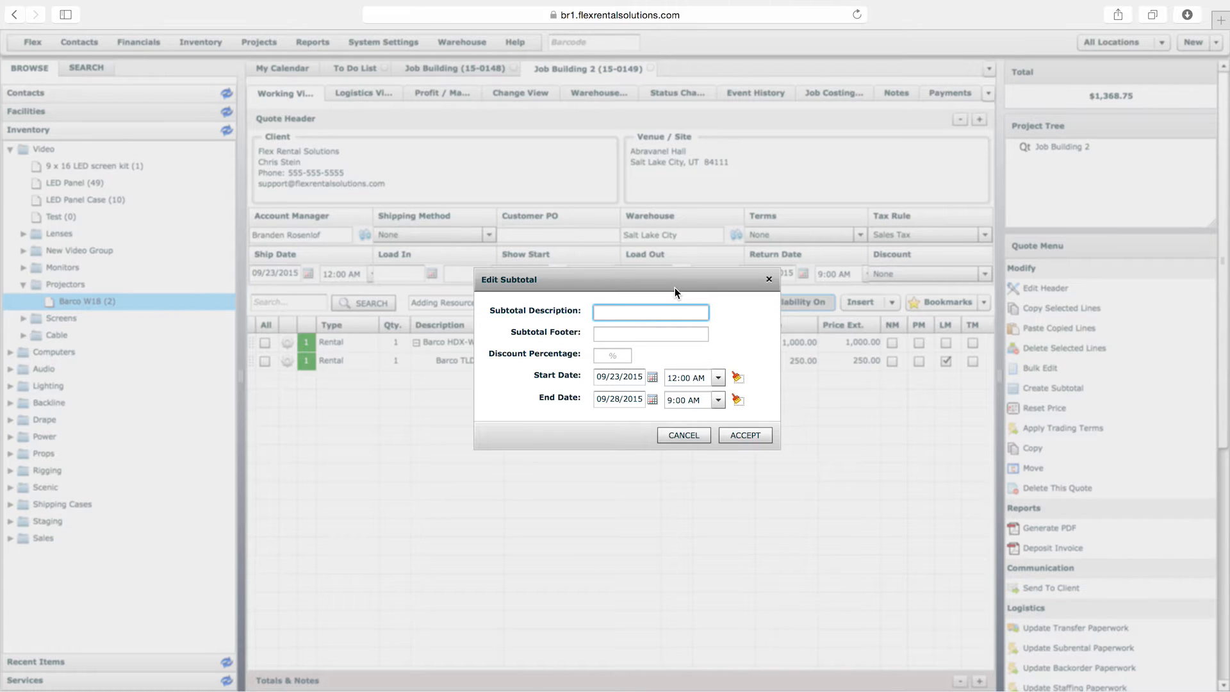
pyautogui.write('Stage 1')
pyautogui.moveTo(638, 313); pyautogui.dragTo(557, 312)
pyautogui.write('Main Stage')
pyautogui.moveTo(625, 285); pyautogui.dragTo(622, 305)
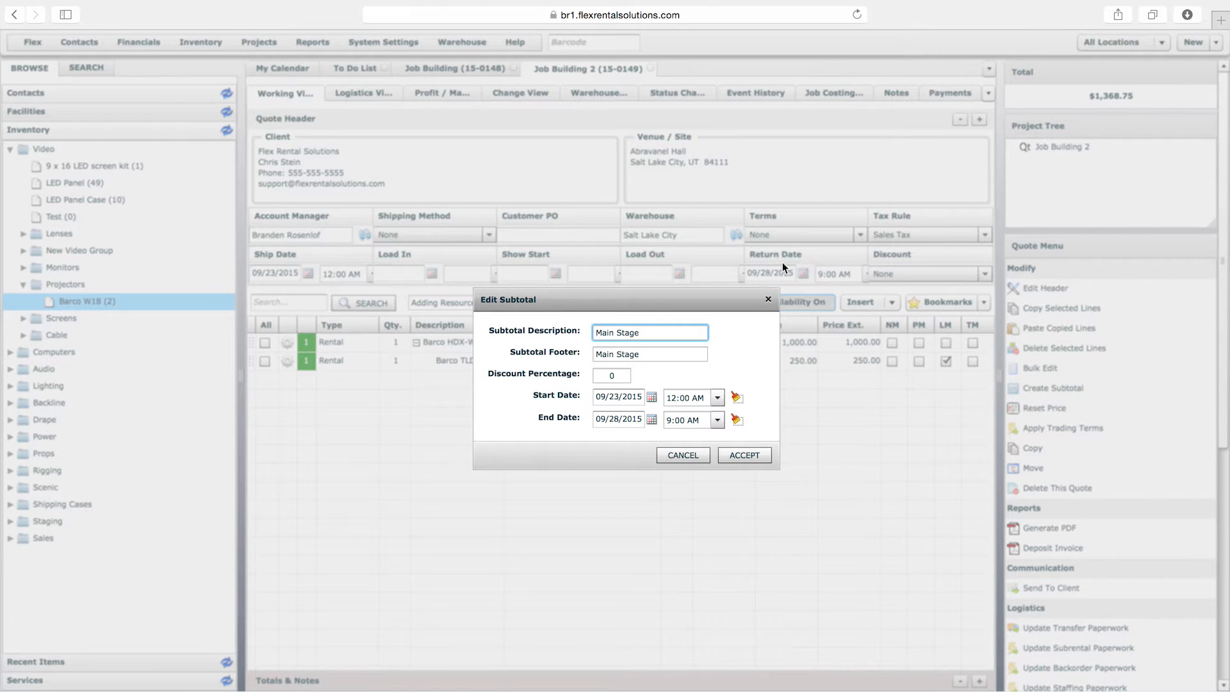
pyautogui.click(749, 460)
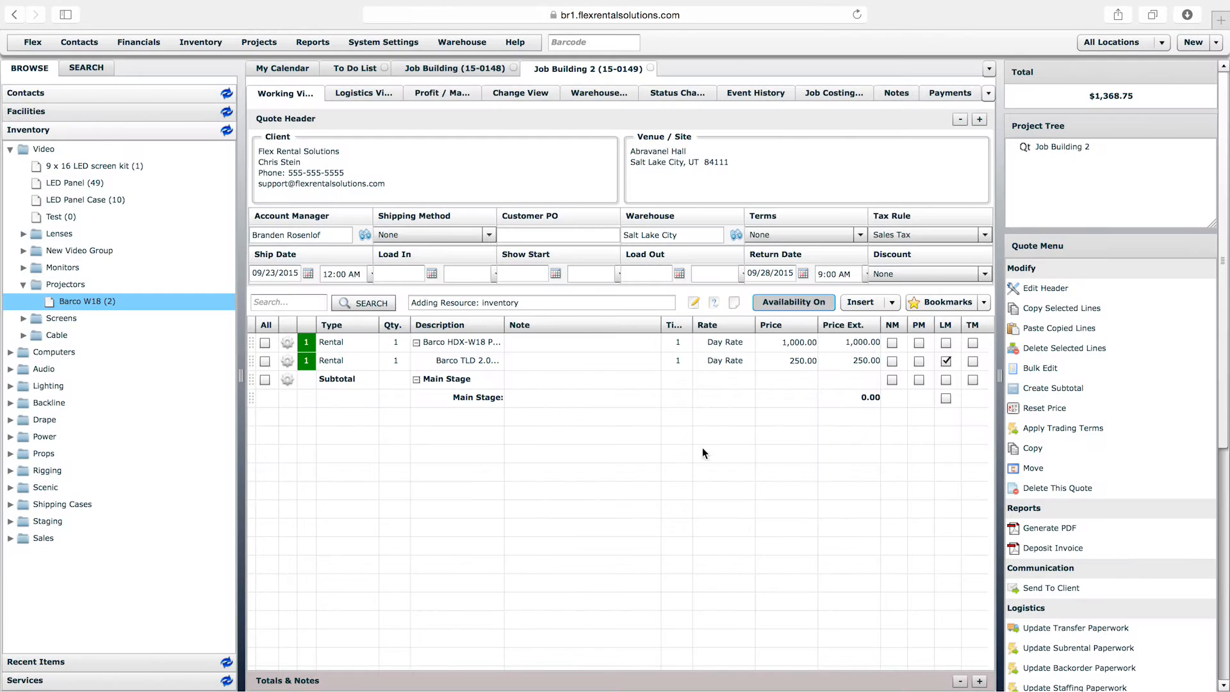
# Insert four Mackie 450 speakers from the Audio group's Speakers, Powered folder into the Main Stage subtotal
pyautogui.click(11, 371)
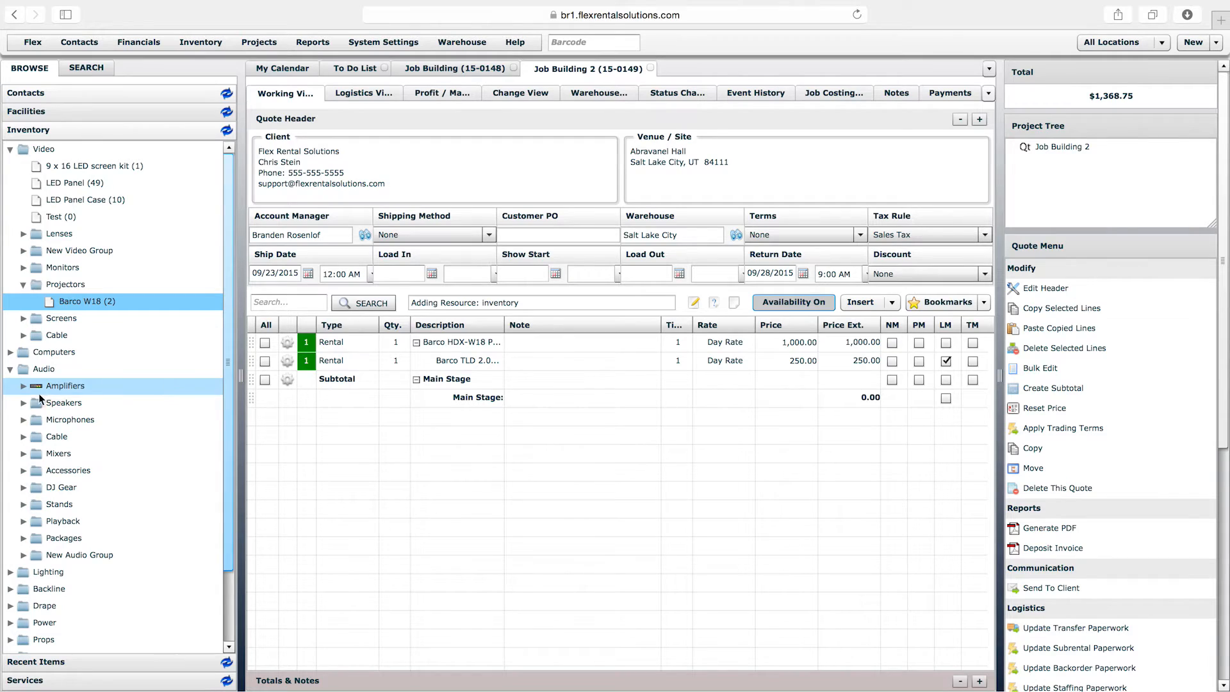
pyautogui.click(25, 403)
pyautogui.click(37, 453)
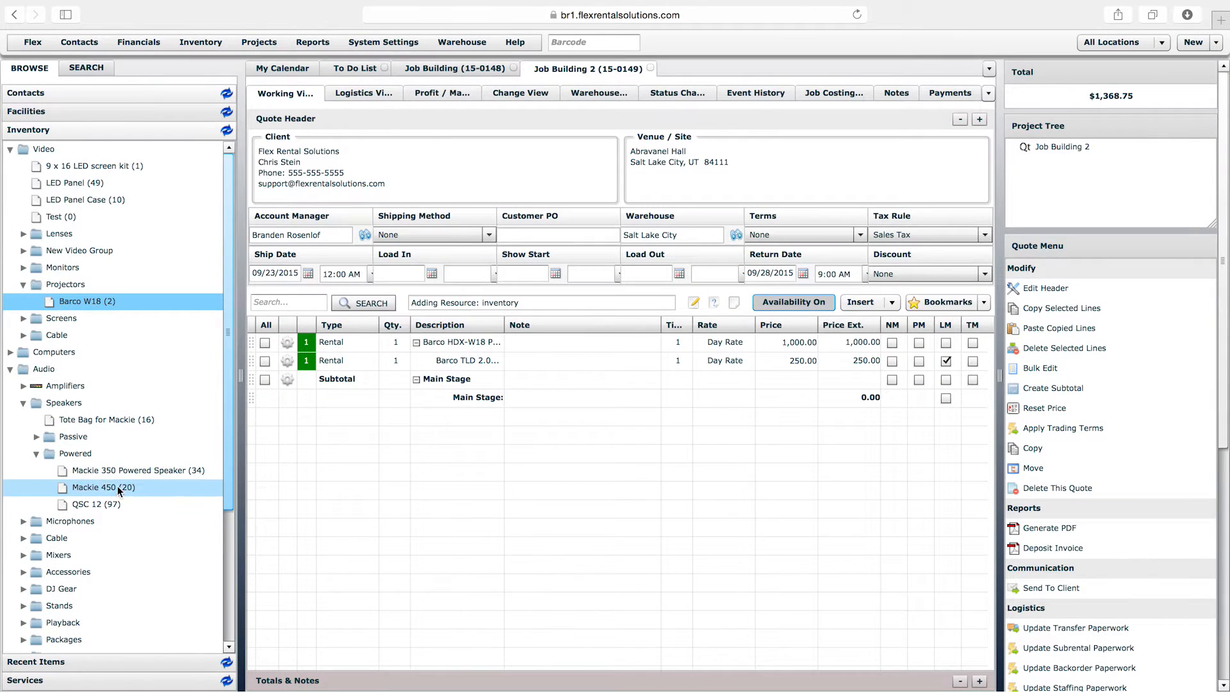
pyautogui.moveTo(117, 487); pyautogui.dragTo(441, 392)
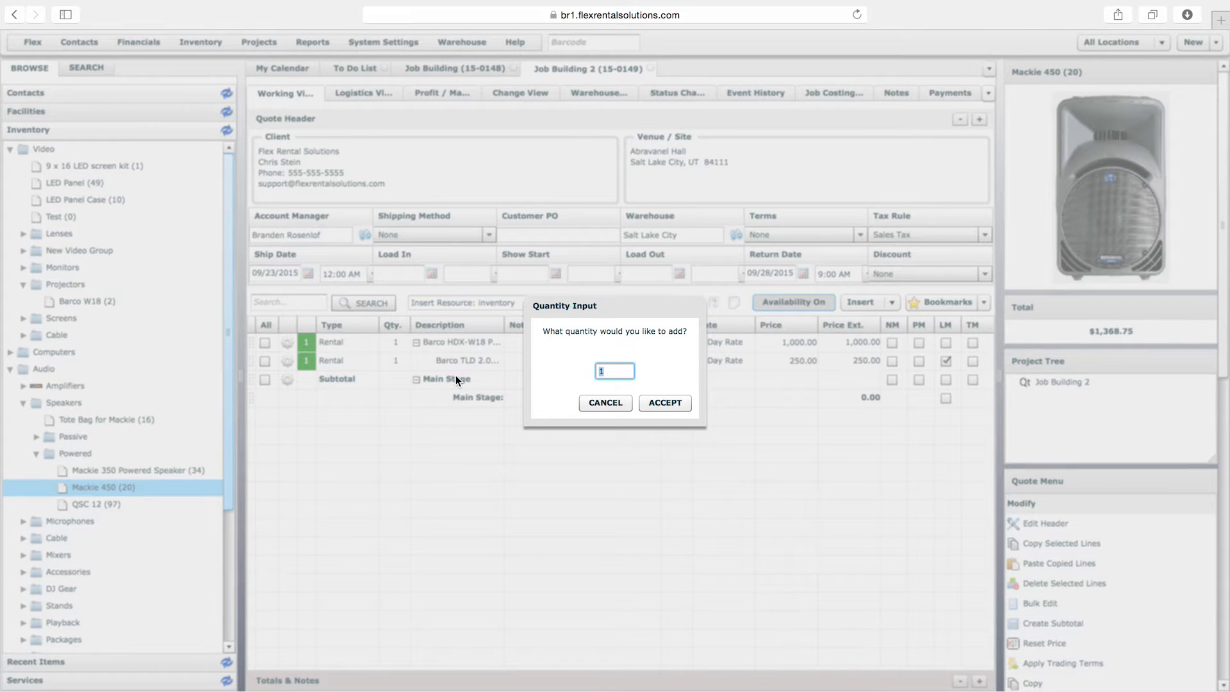
pyautogui.click(671, 401)
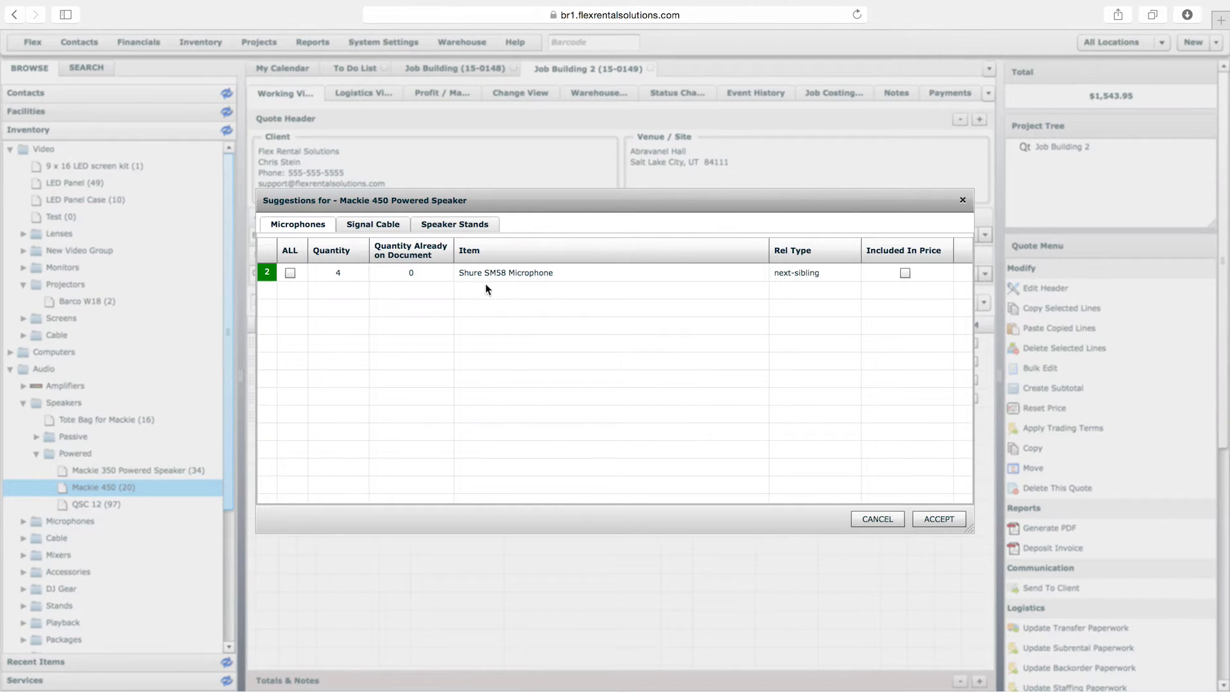
# Add the four suggested On-Stage Speaker Stands to the Mackie 450 line
pyautogui.click(441, 228)
pyautogui.click(289, 274)
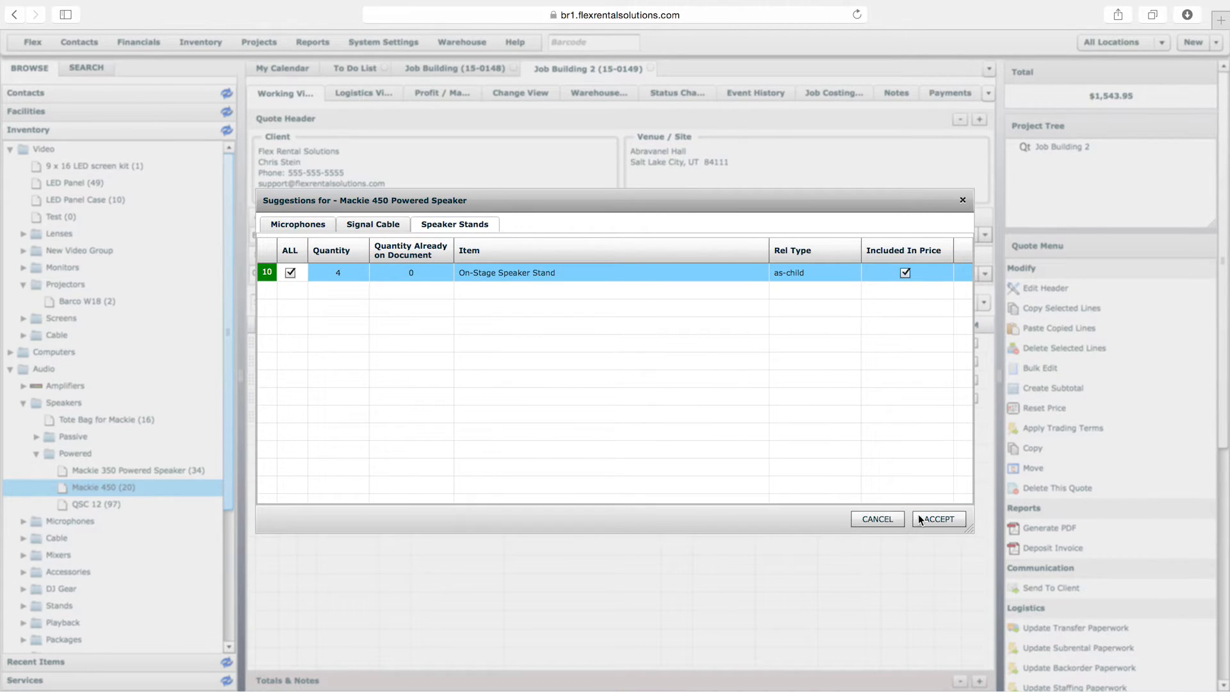
pyautogui.click(939, 519)
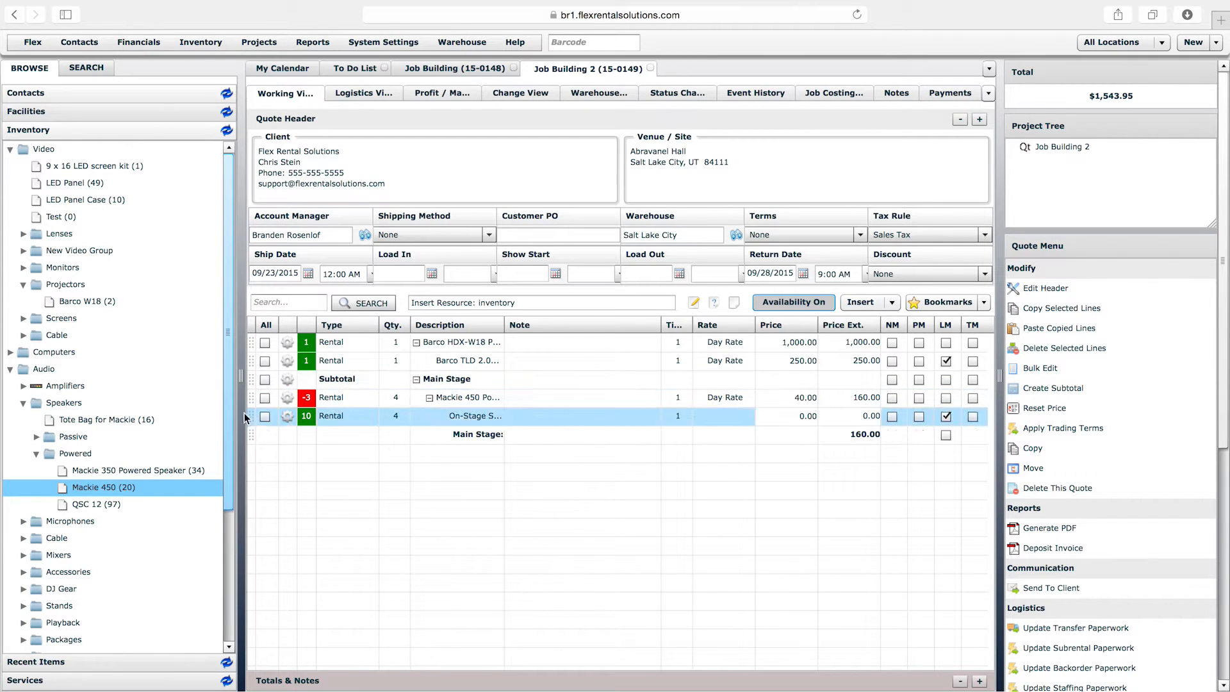
# Insert one Mackie 1402 from the Analog mixers into the Main Stage subtotal together with its suggested Shure SM58 Microphone
pyautogui.scroll(-2, 128, 442)
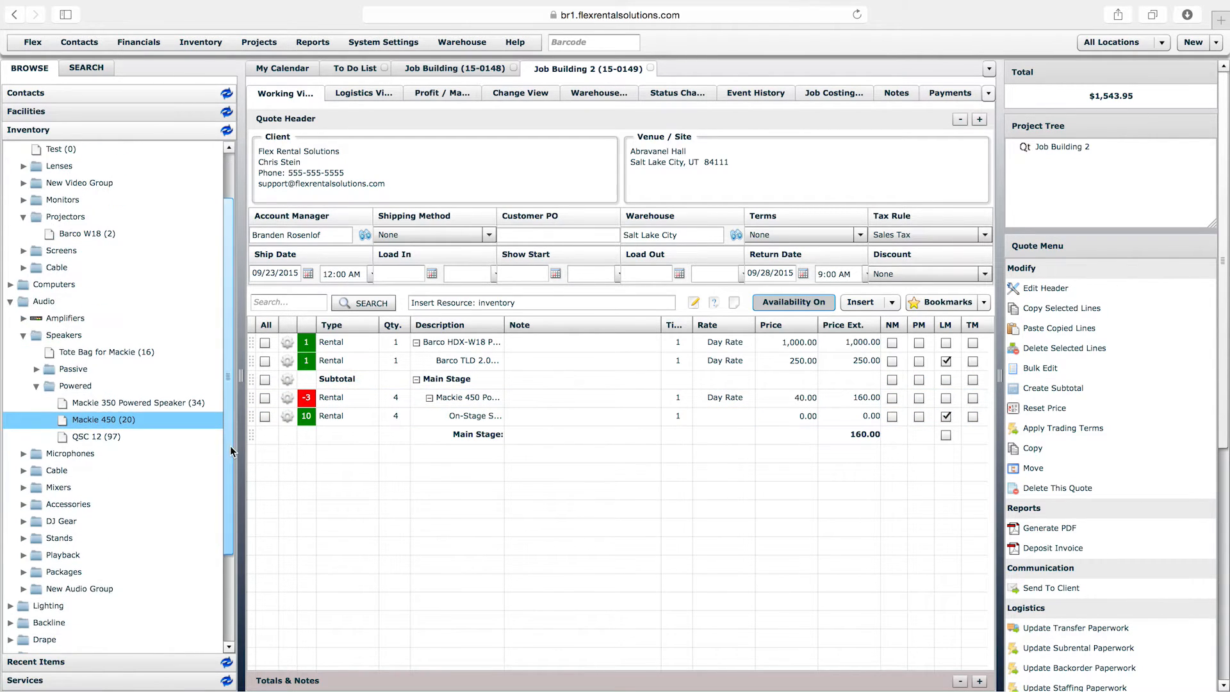
pyautogui.click(25, 488)
pyautogui.click(37, 505)
pyautogui.moveTo(95, 519); pyautogui.dragTo(443, 391)
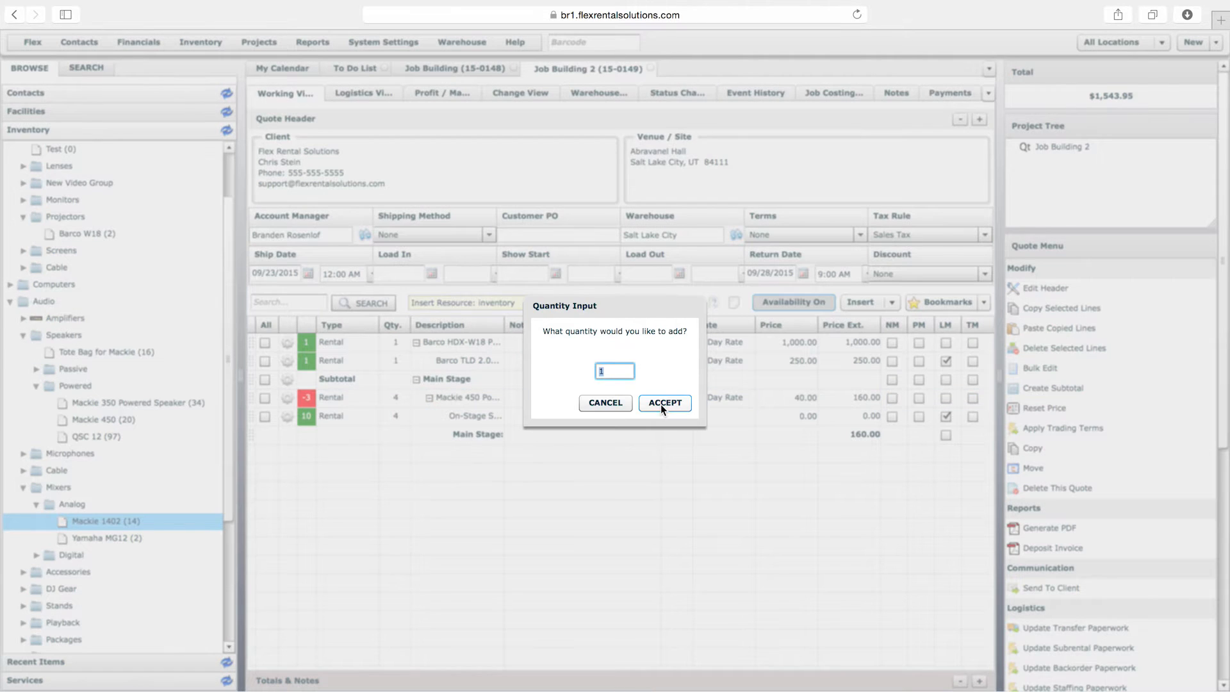
pyautogui.click(662, 406)
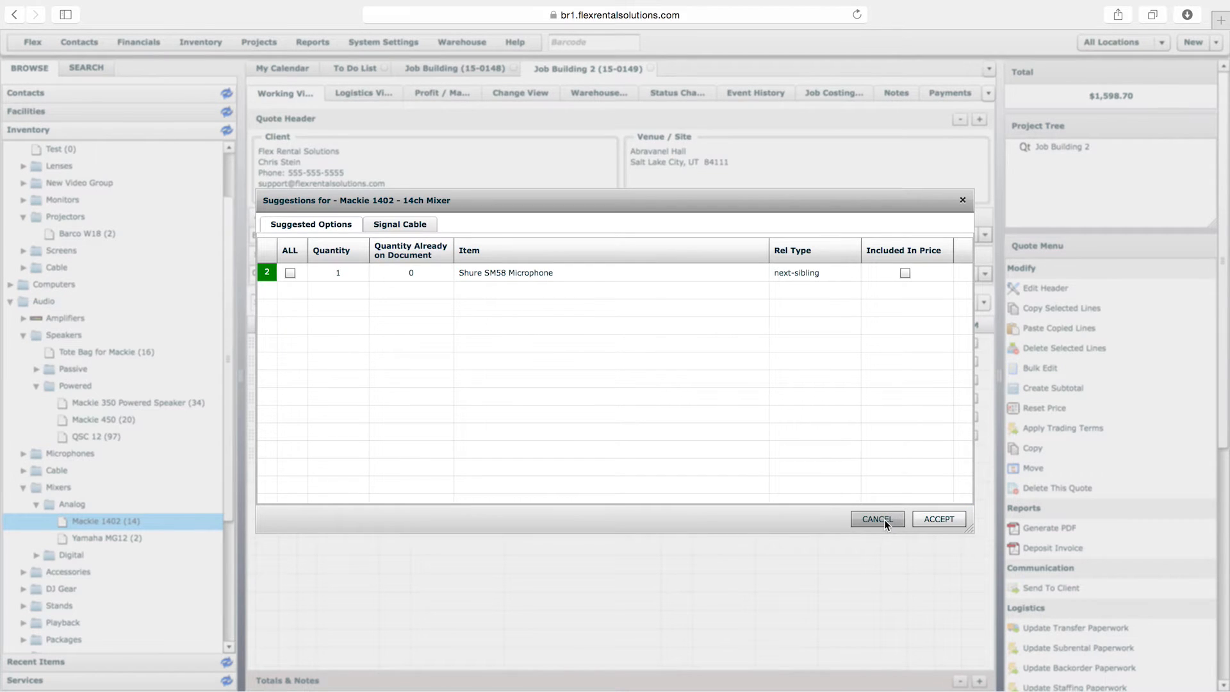
pyautogui.click(292, 273)
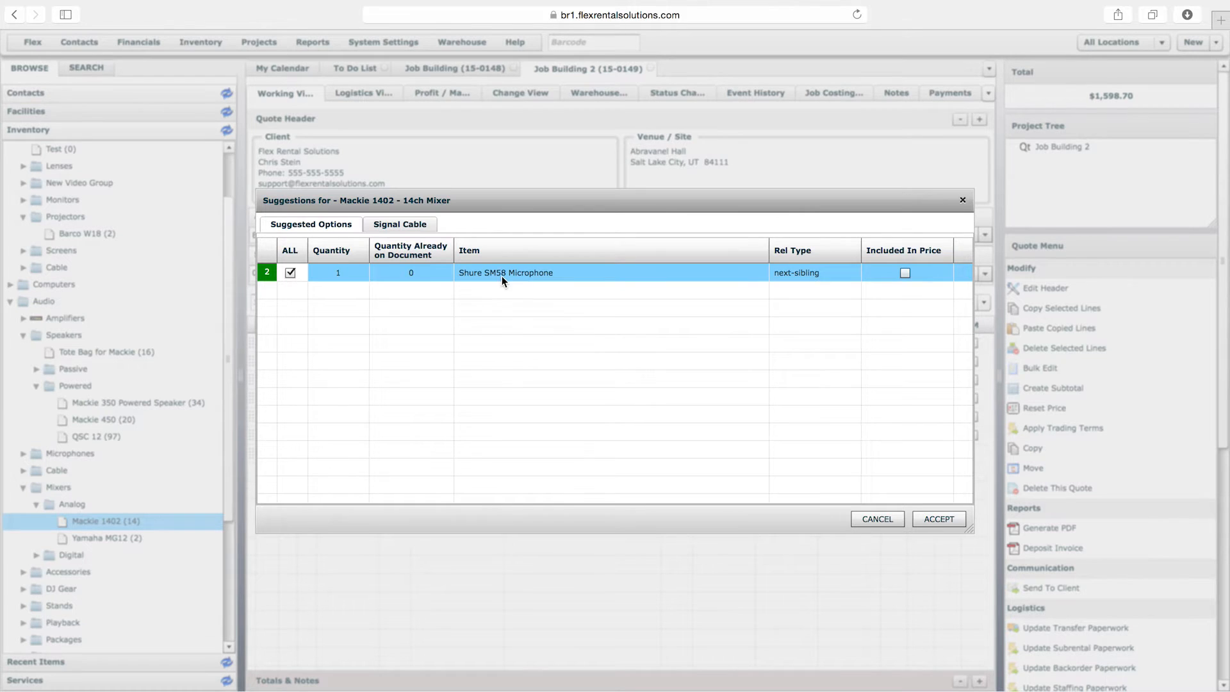
pyautogui.click(936, 518)
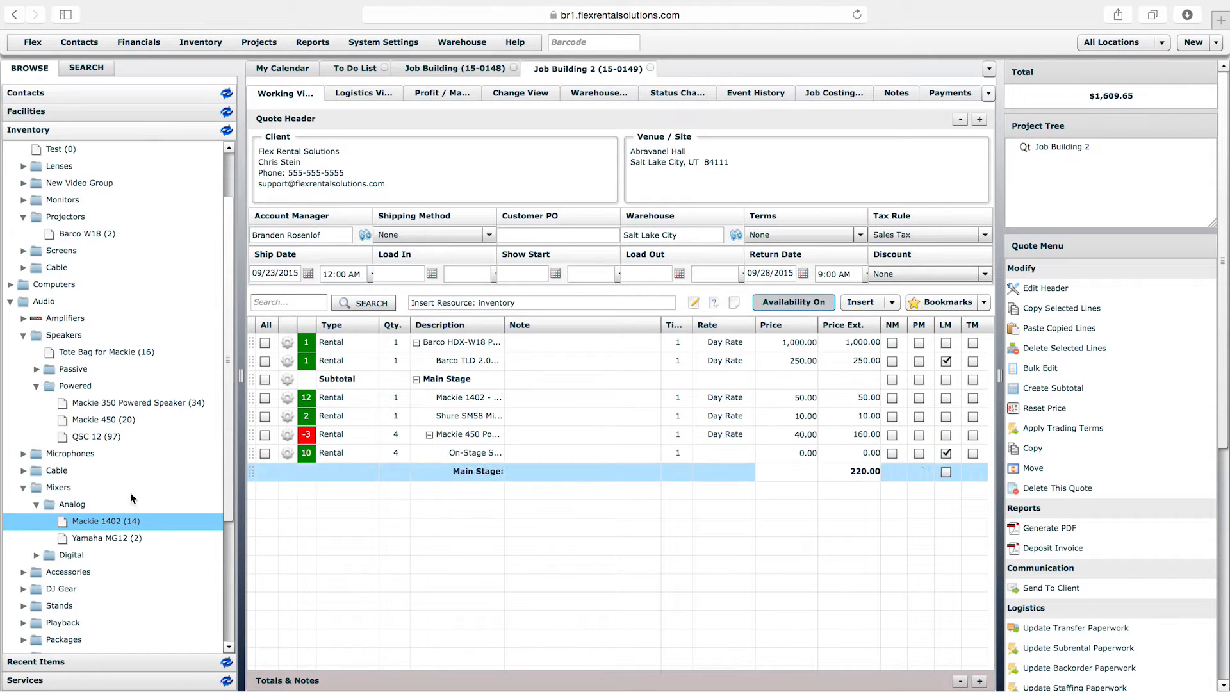
# Insert four XLR-50' cables from the Audio group's Signal Cable folder at the end of the Main Stage subtotal
pyautogui.moveTo(229, 490); pyautogui.dragTo(224, 563)
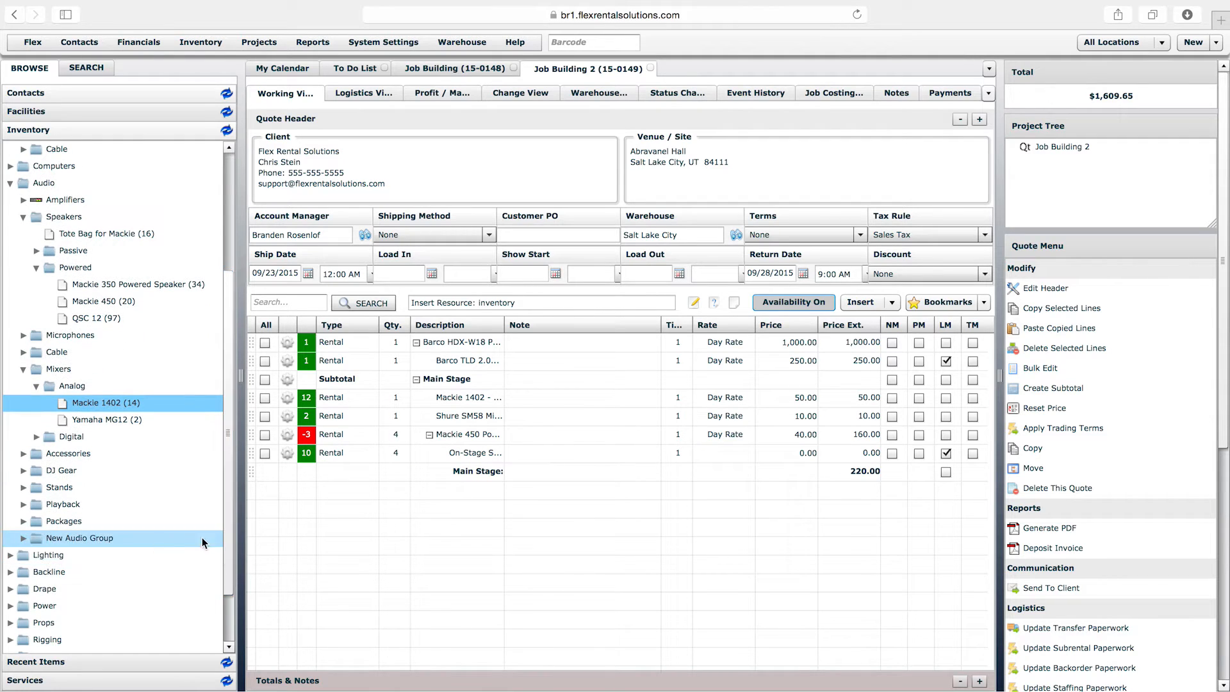
pyautogui.click(24, 353)
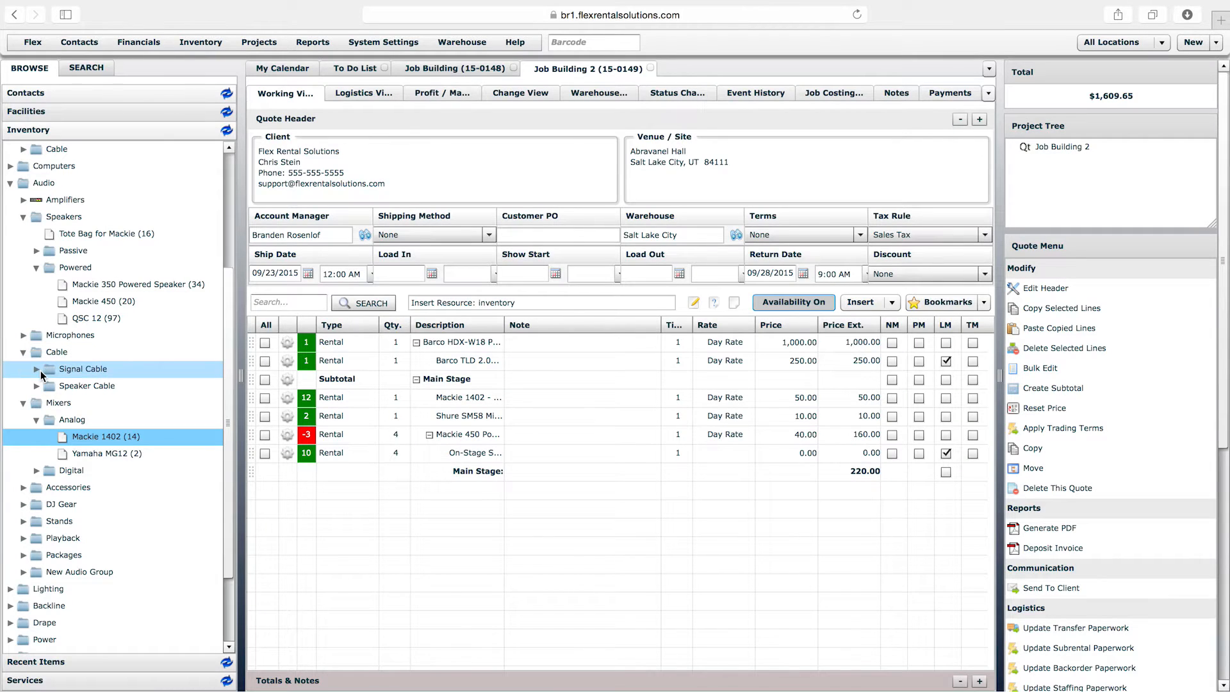
pyautogui.click(35, 369)
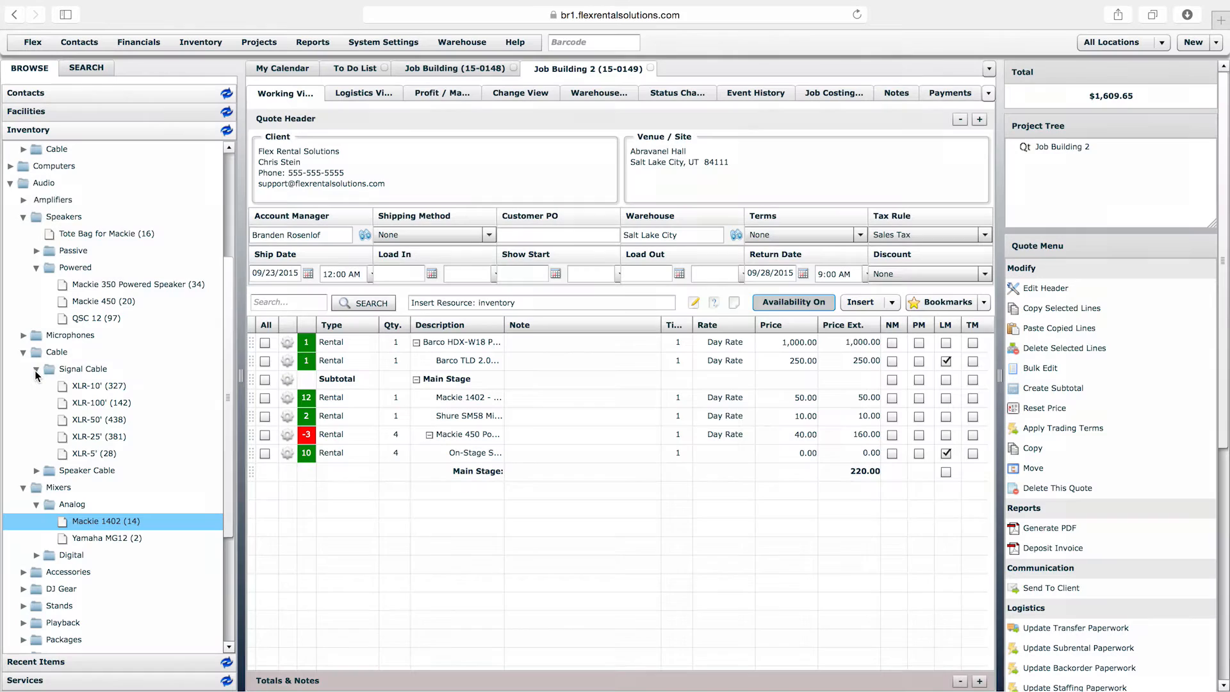
pyautogui.click(83, 422)
pyautogui.moveTo(168, 427); pyautogui.dragTo(440, 464)
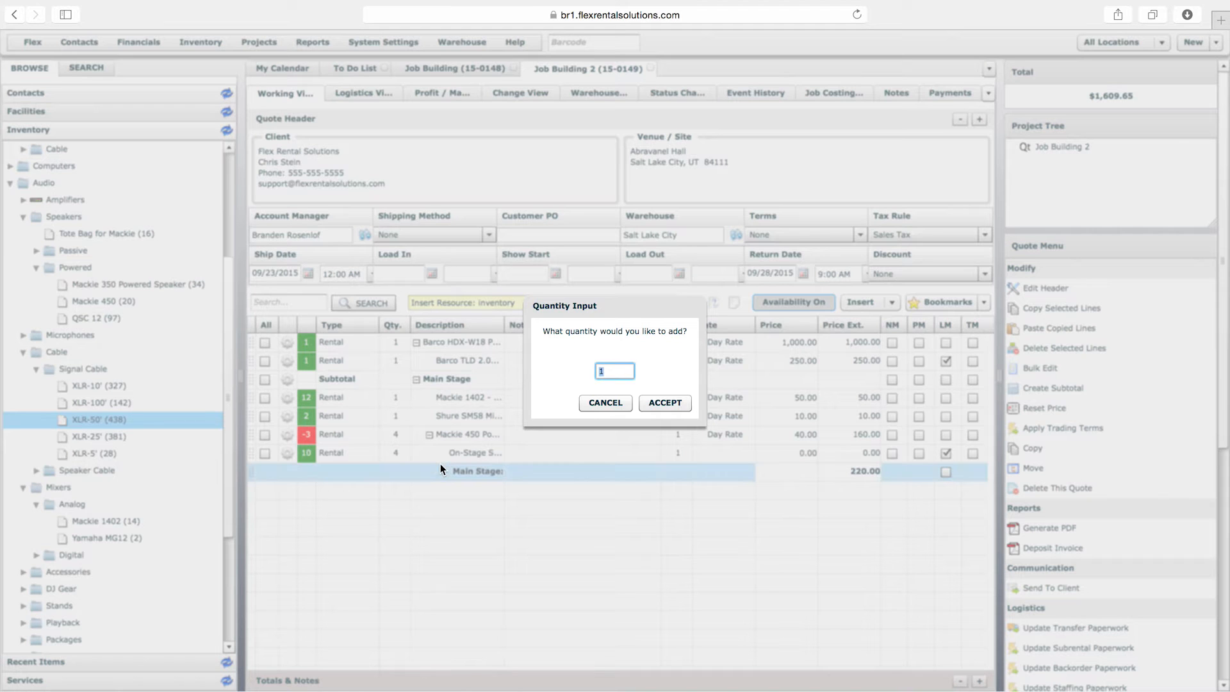
pyautogui.write('4')
pyautogui.press('Return')
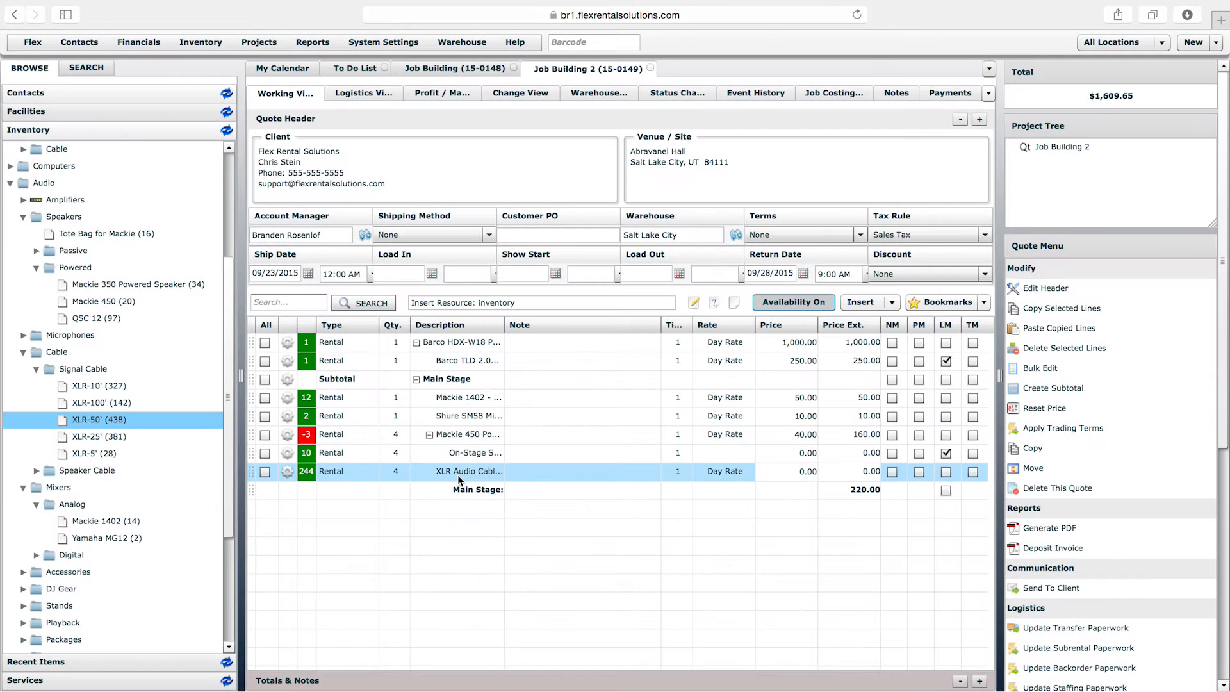
# Insert four XLR-10' cables below the XLR-50' line in the Main Stage subtotal
pyautogui.moveTo(99, 386); pyautogui.dragTo(453, 488)
pyautogui.write('4')
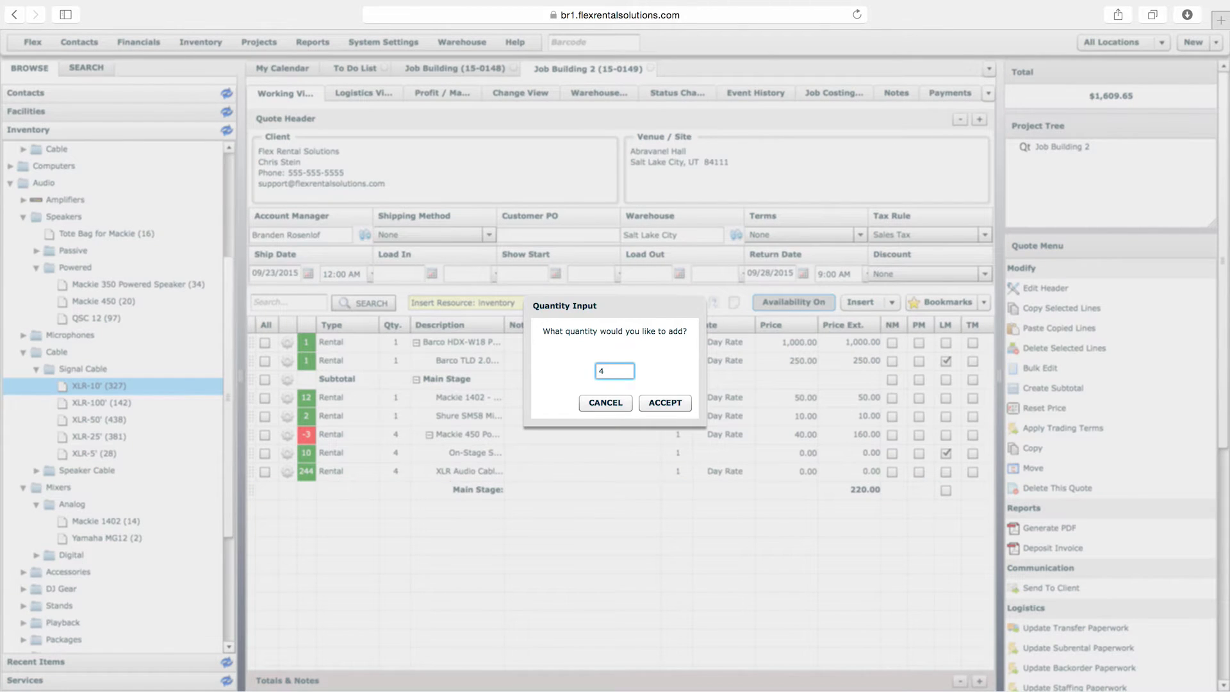
pyautogui.press('Return')
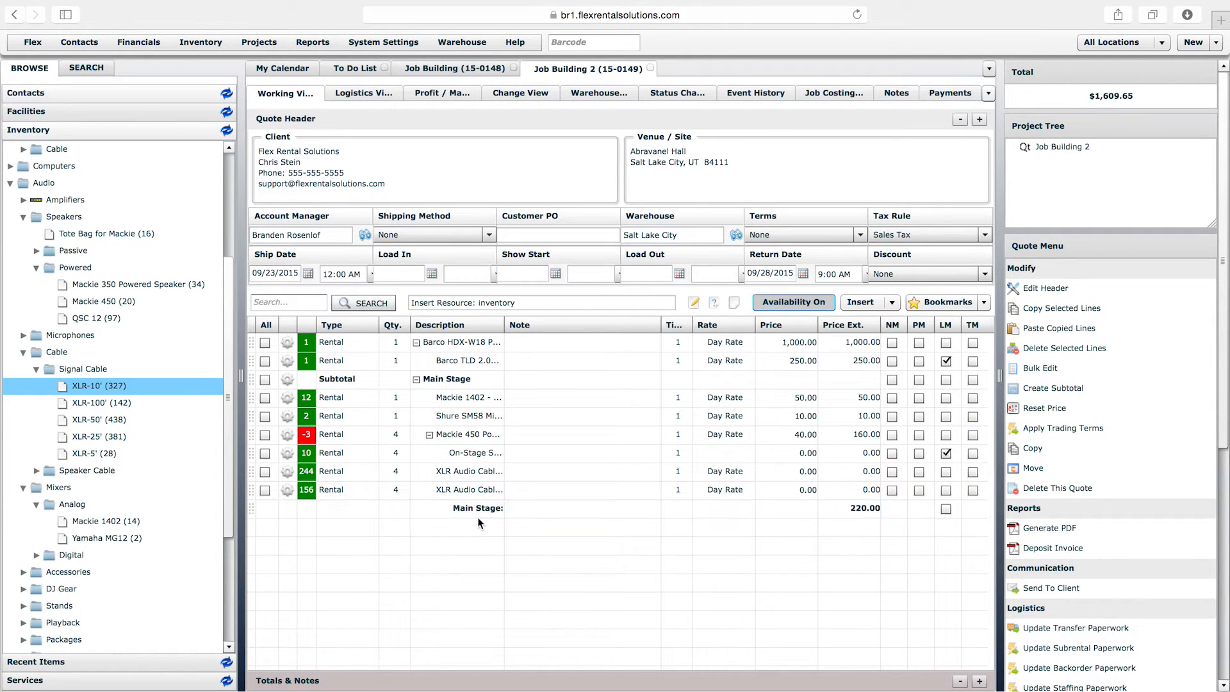
# Create a second subtotal with the description and footer Stage 2
pyautogui.click(1056, 391)
pyautogui.write('Stage 2')
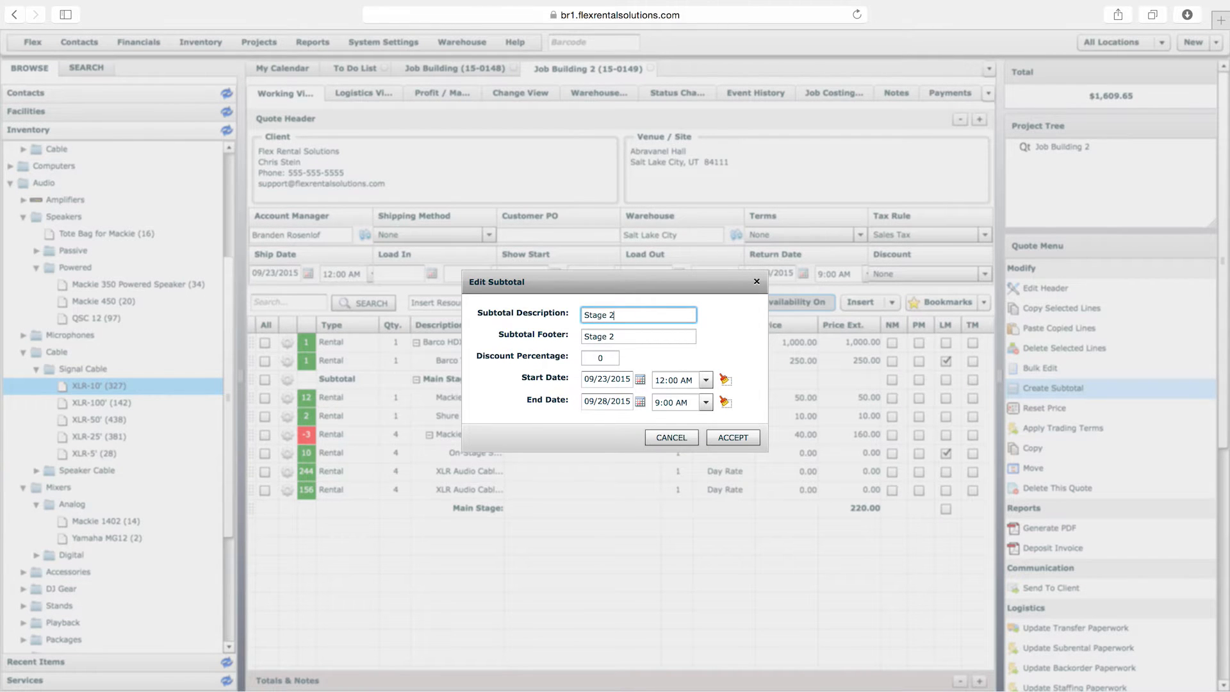
pyautogui.press('Return')
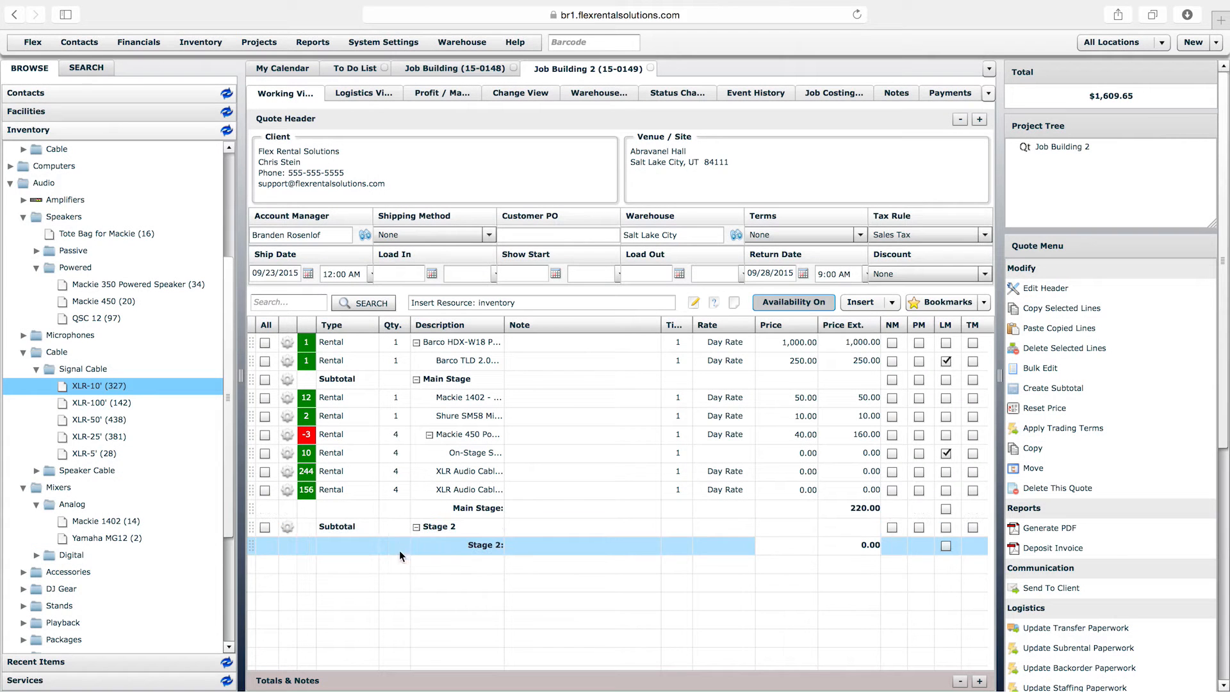
# Insert one XLR-100' cable into the Stage 2 subtotal
pyautogui.moveTo(95, 404)
pyautogui.mouseDown()
pyautogui.moveTo(372, 536)
pyautogui.moveTo(438, 542)
pyautogui.mouseUp()
pyautogui.moveTo(430, 536); pyautogui.dragTo(429, 540)
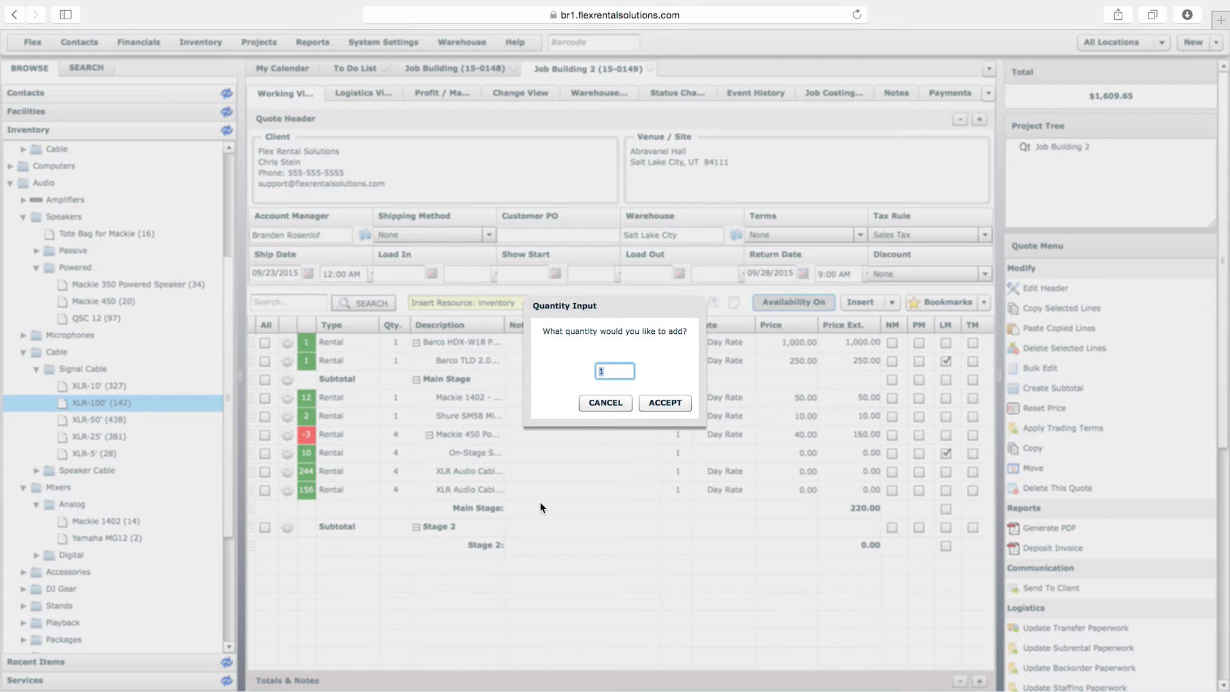
pyautogui.click(658, 401)
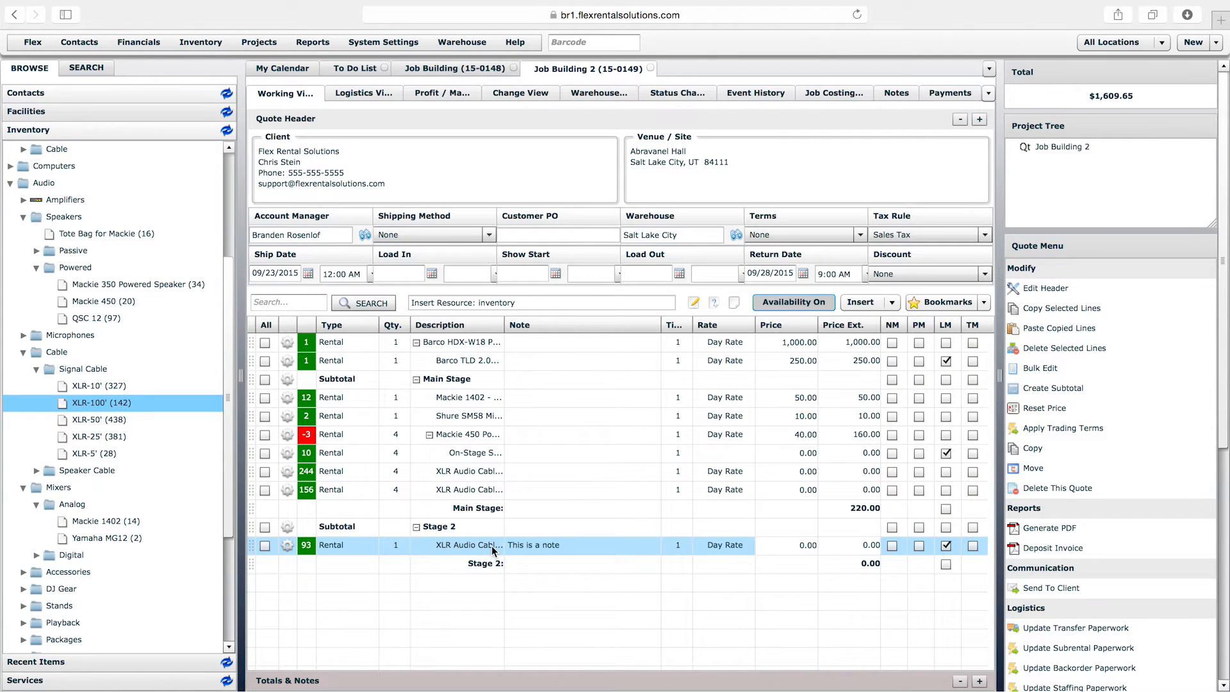
# Delete the Stage 2 subtotal from the quote
pyautogui.click(287, 528)
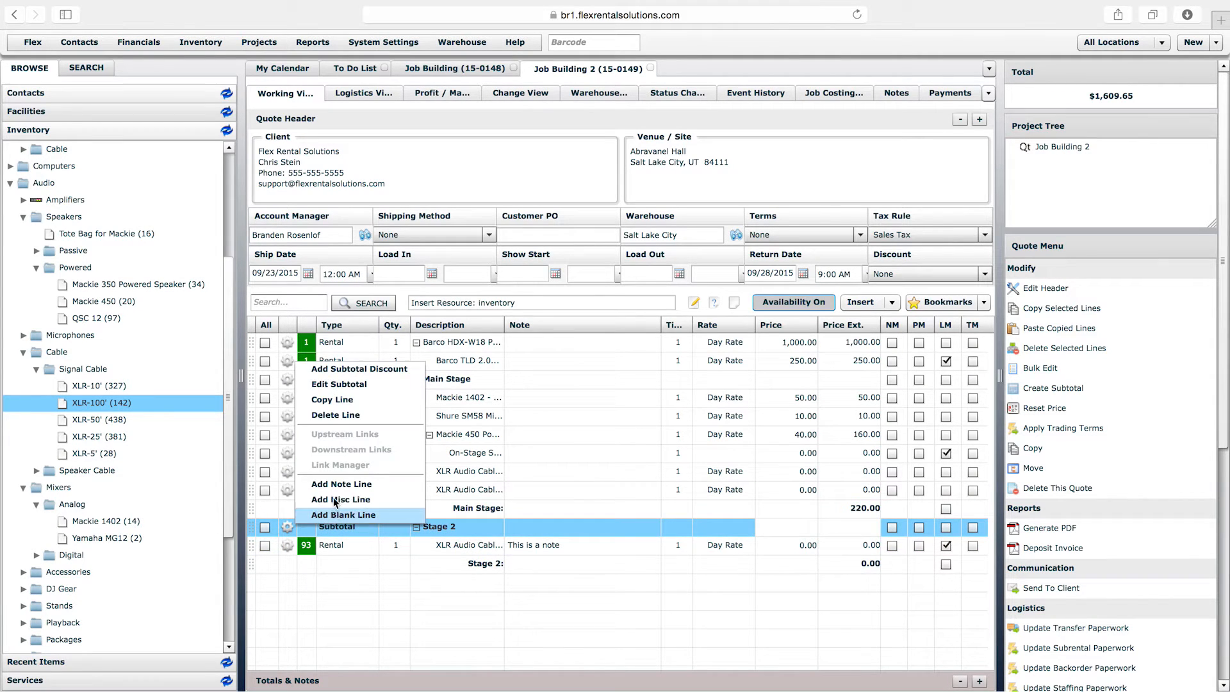
pyautogui.click(332, 415)
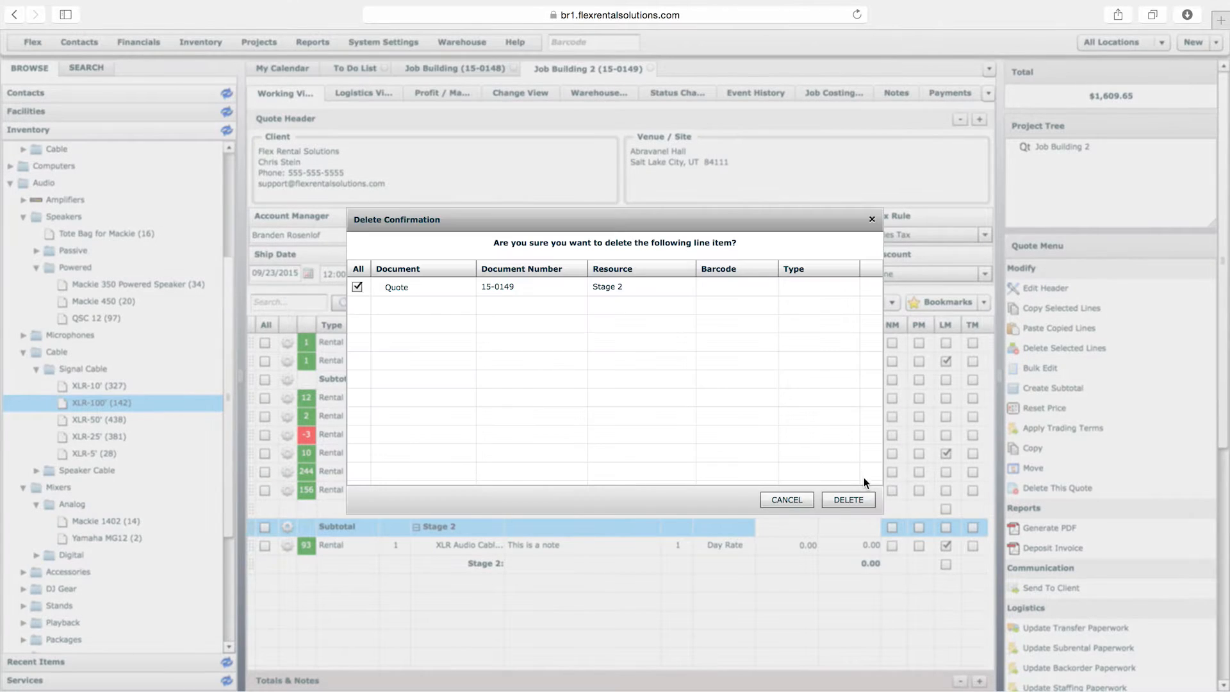
pyautogui.click(845, 500)
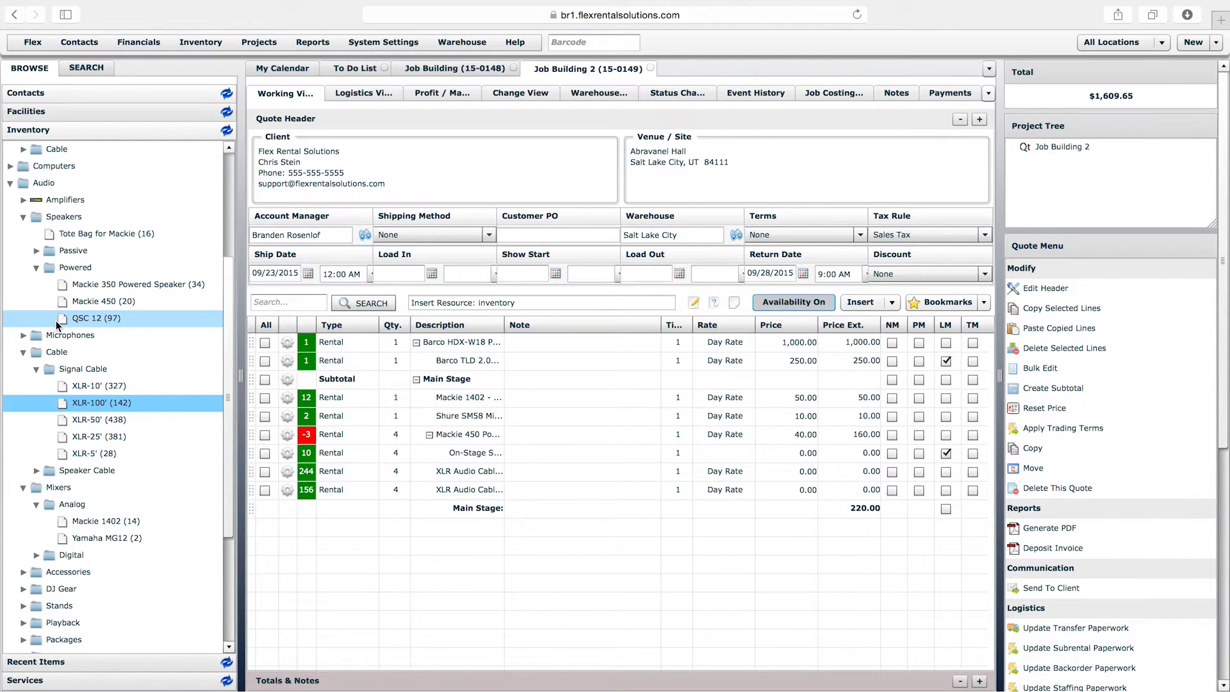
# Insert a QSC 12 speaker directly above the Main Stage subtotal and set its quantity to 2
pyautogui.moveTo(76, 323); pyautogui.dragTo(437, 375)
pyautogui.click(666, 402)
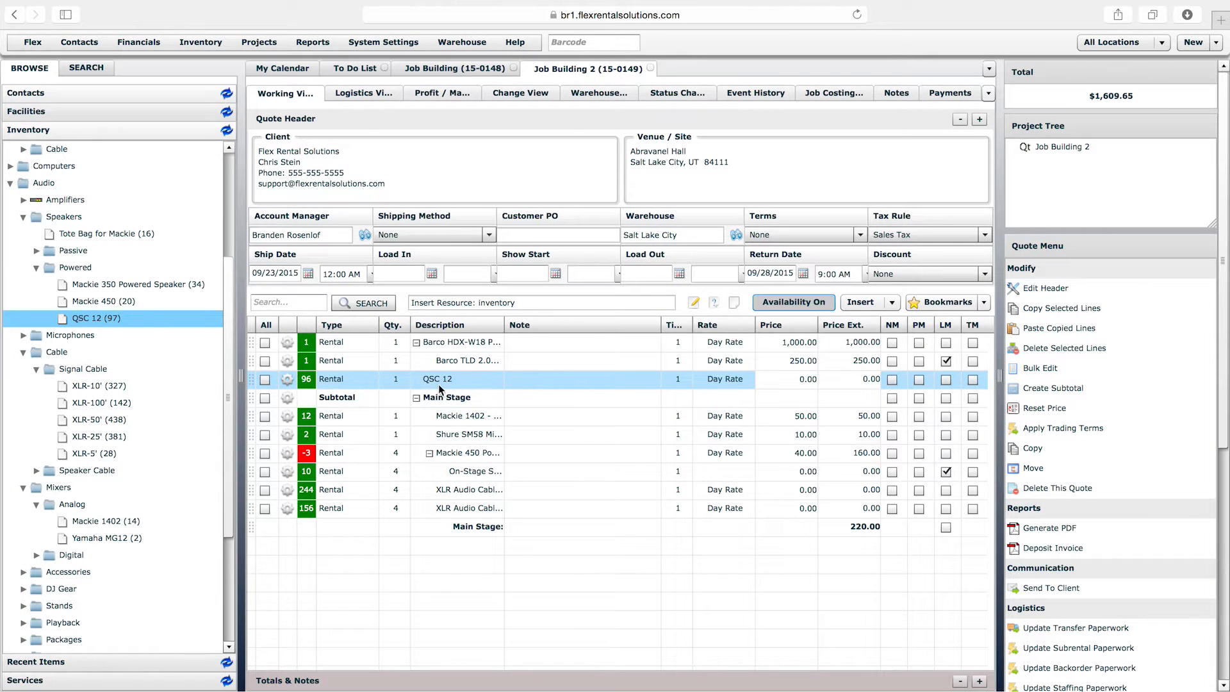
pyautogui.click(400, 382)
pyautogui.write('2')
pyautogui.press('Return')
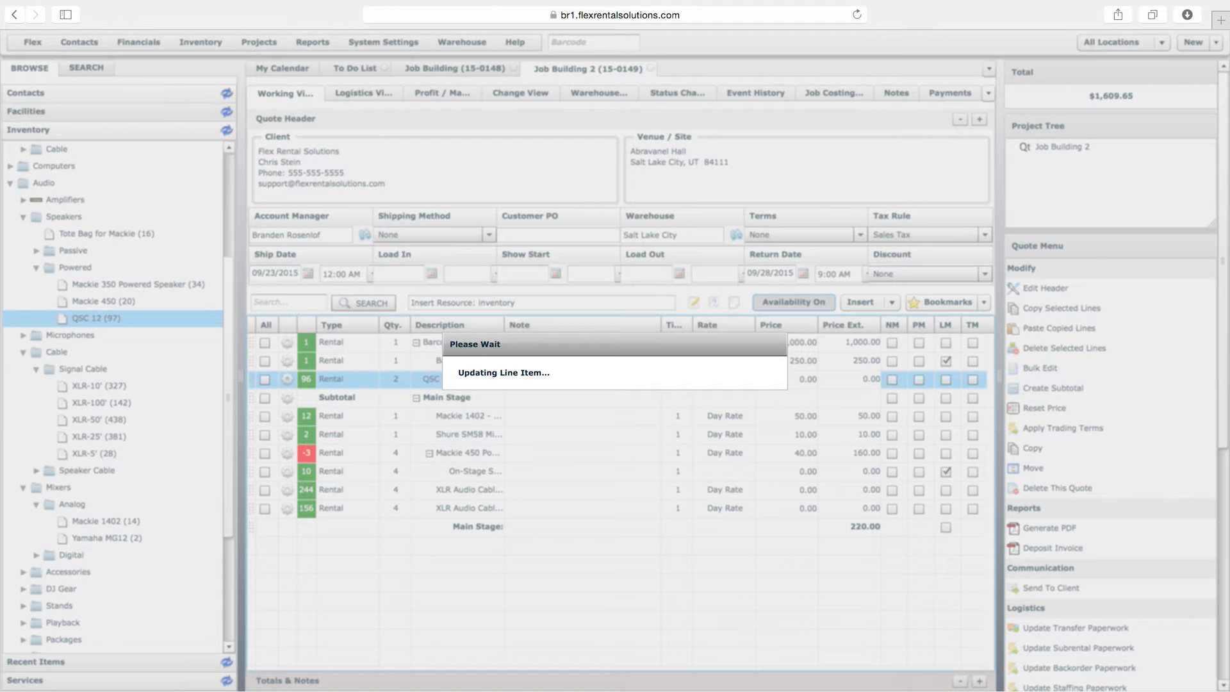
# Insert one Macbook 15" Retina directly above the Main Stage subtotal and decline its suggested accessories
pyautogui.scroll(-5, 230, 493)
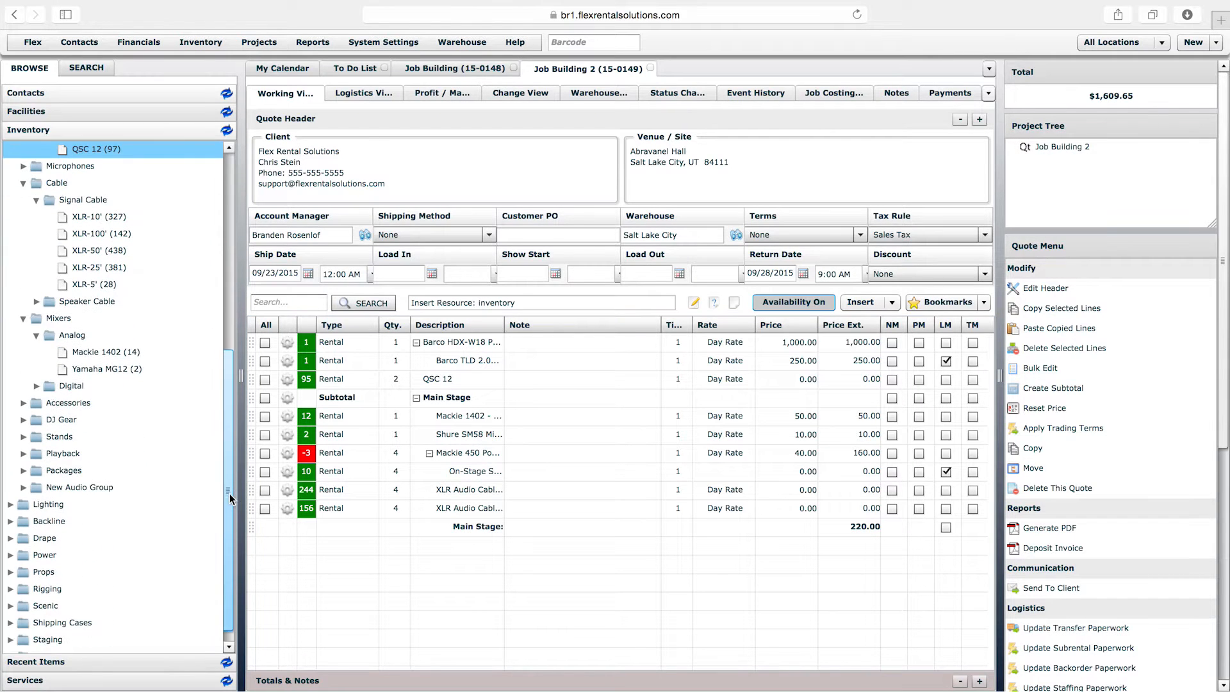
pyautogui.moveTo(230, 492); pyautogui.dragTo(214, 337)
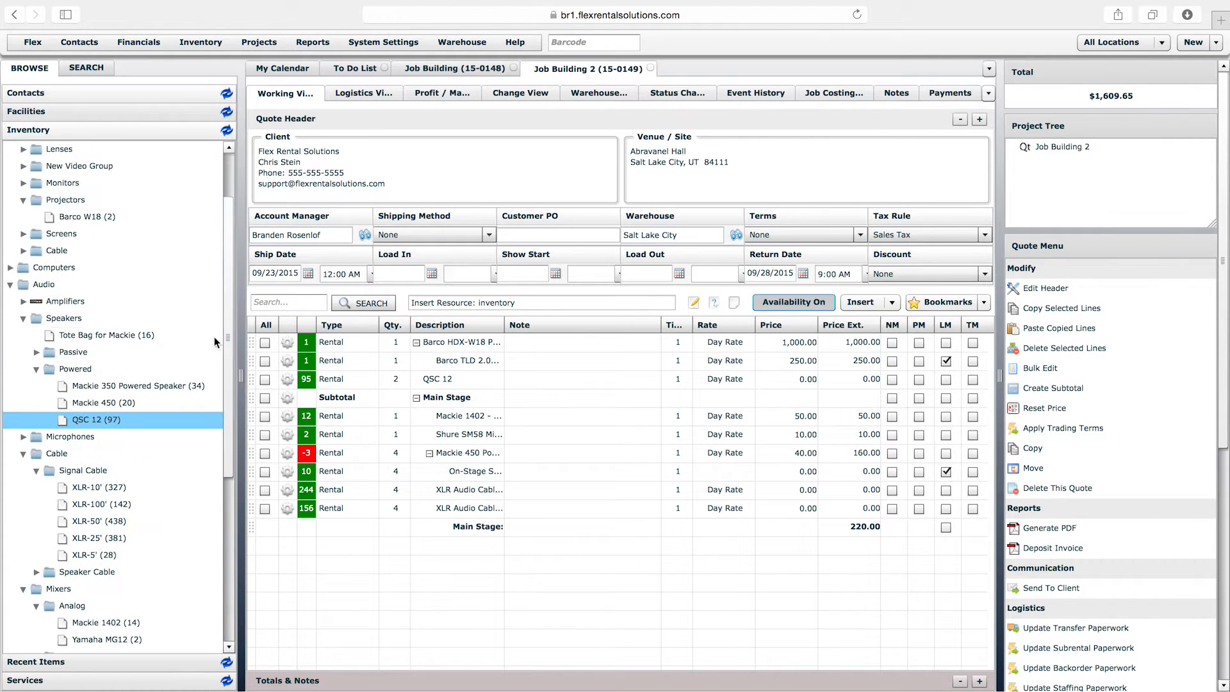
pyautogui.click(13, 271)
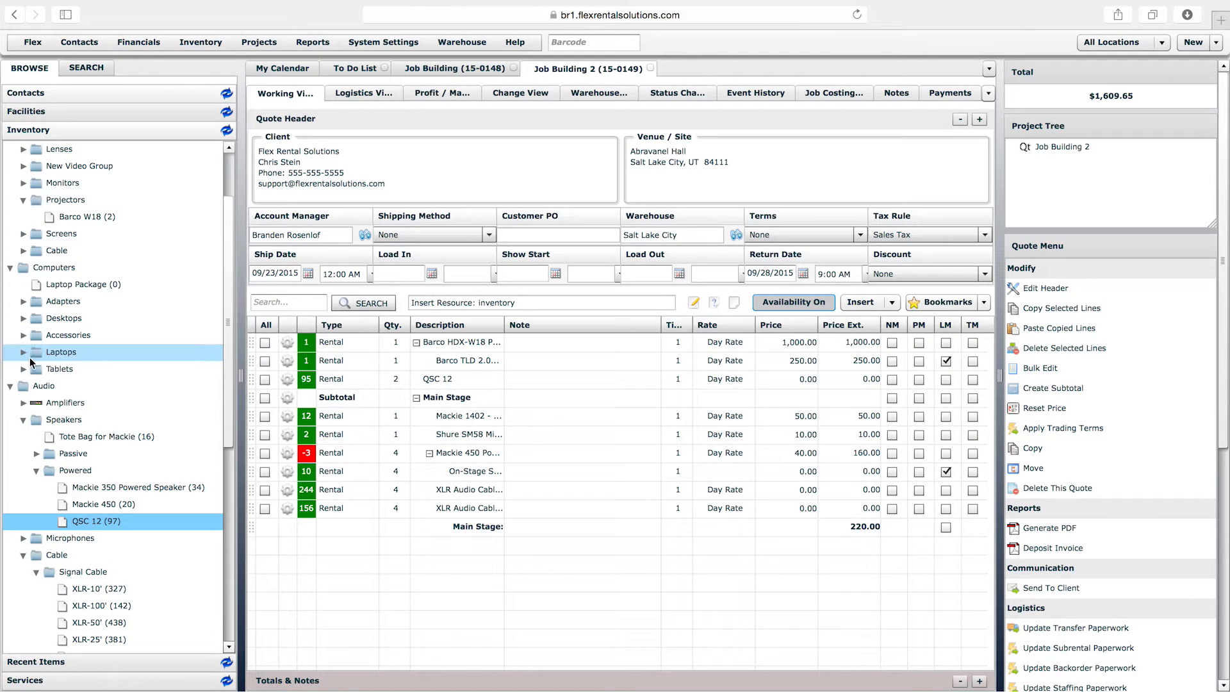
pyautogui.click(23, 351)
pyautogui.moveTo(96, 385); pyautogui.dragTo(423, 390)
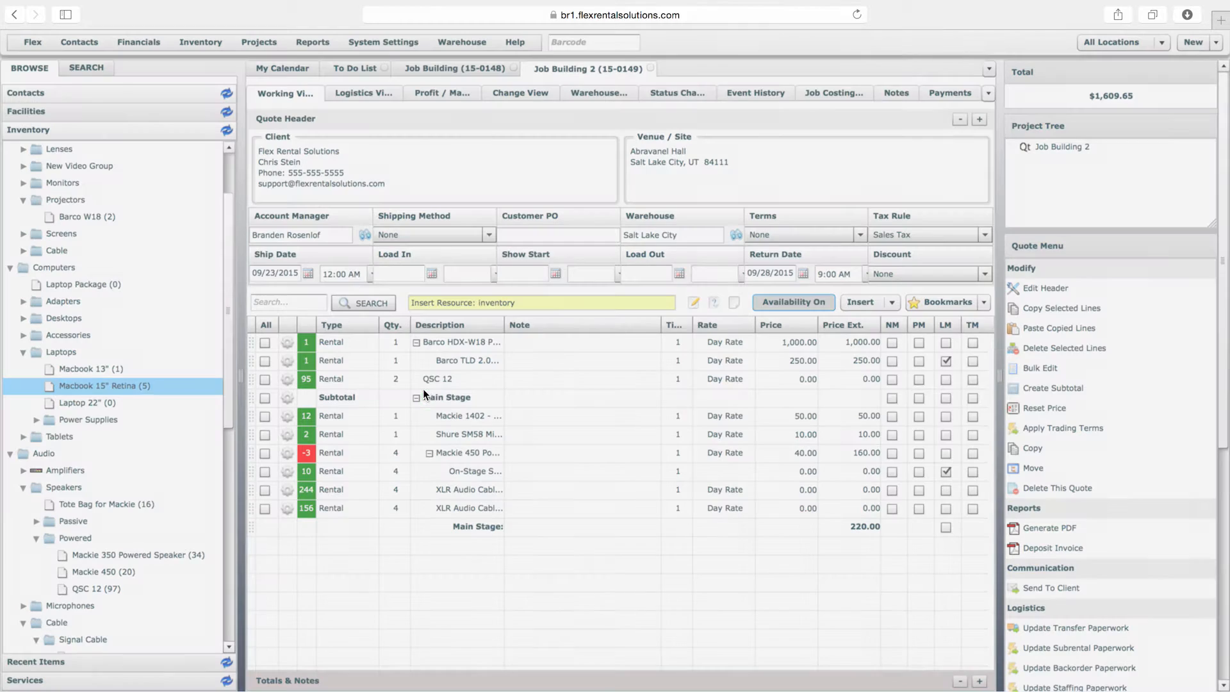
pyautogui.click(656, 405)
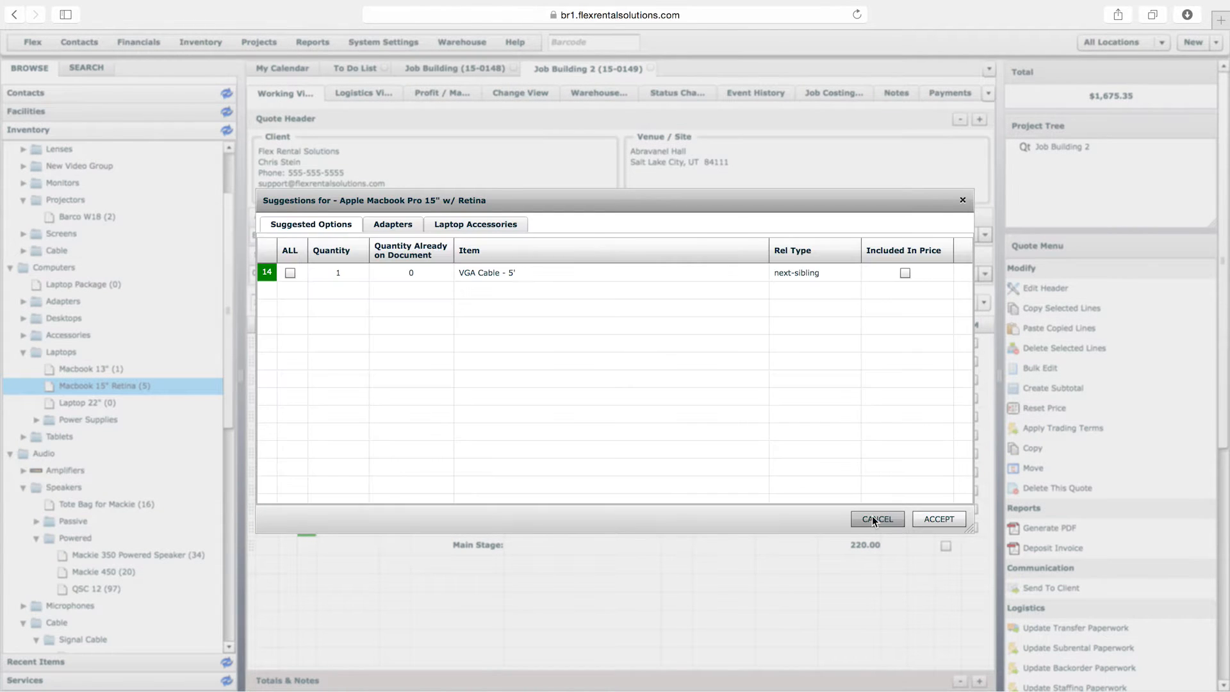
pyautogui.click(877, 519)
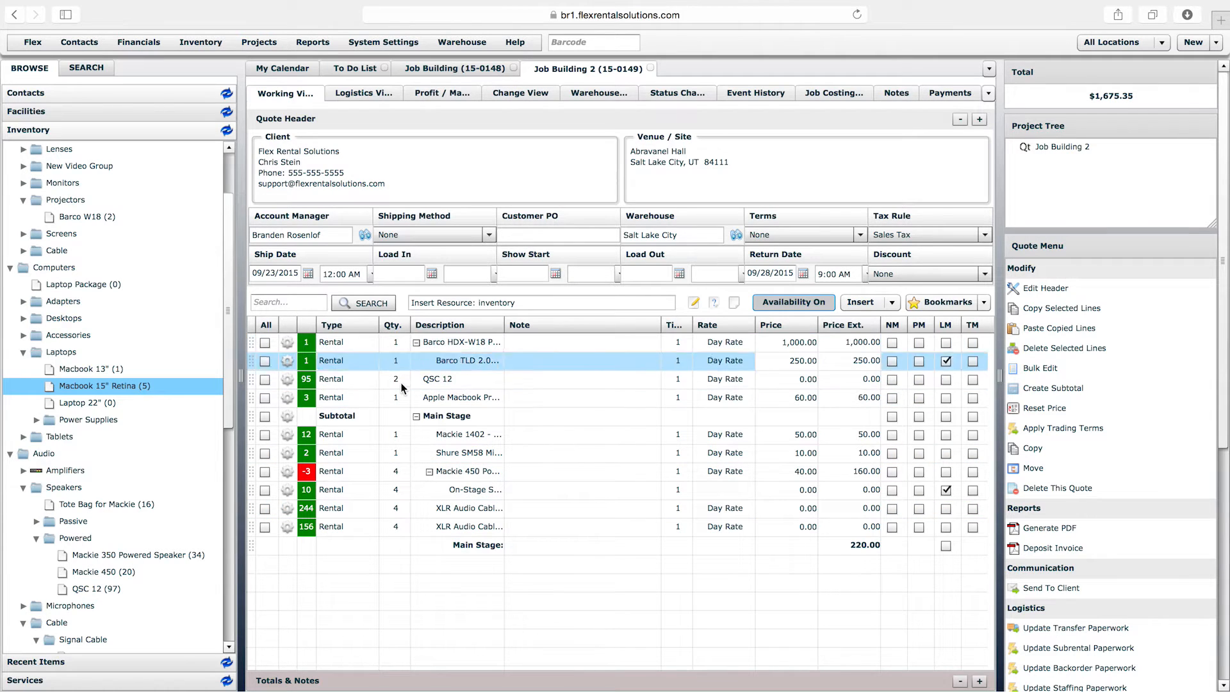
# Group the Barco projector, its lens, the QSC 12 and the Macbook Pro lines into a subtotal with the description Total 2
pyautogui.click(265, 343)
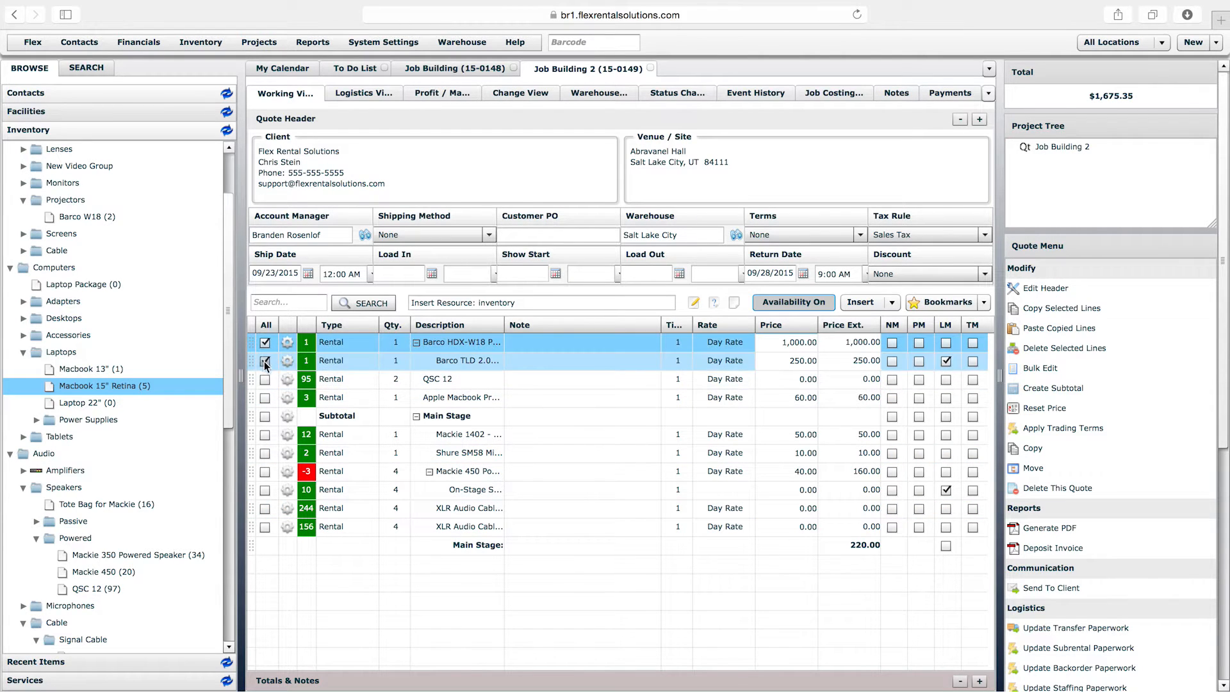
pyautogui.click(265, 361)
pyautogui.click(264, 379)
pyautogui.click(265, 398)
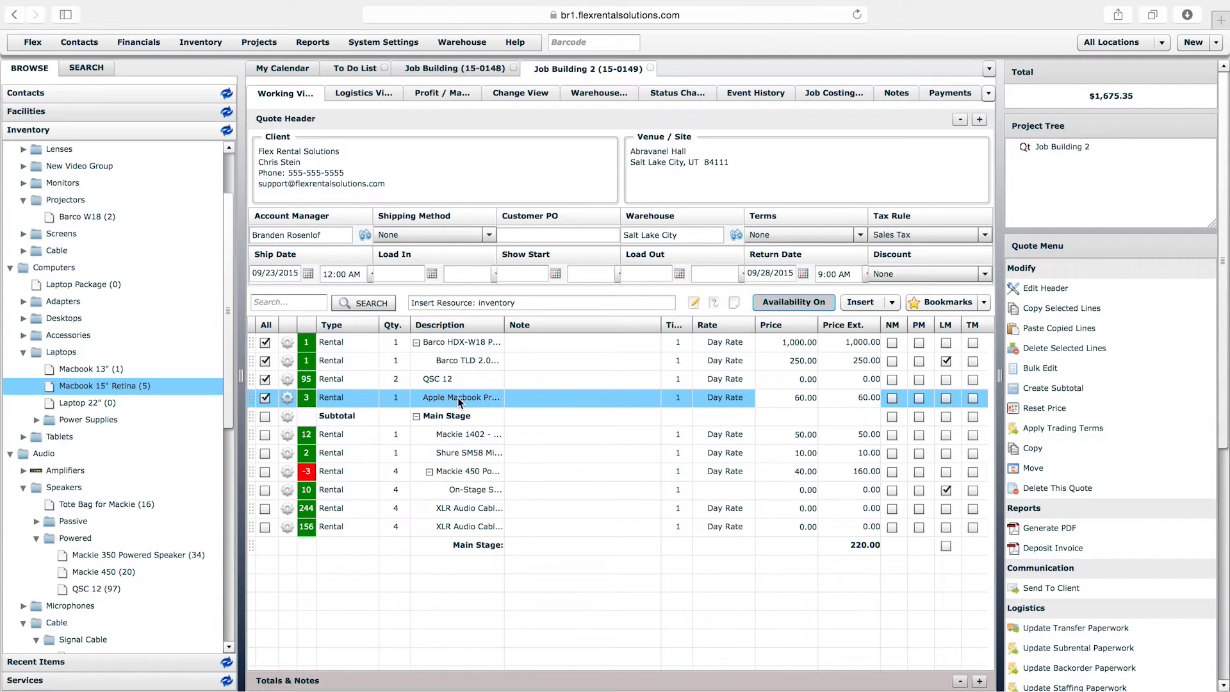
pyautogui.click(1054, 389)
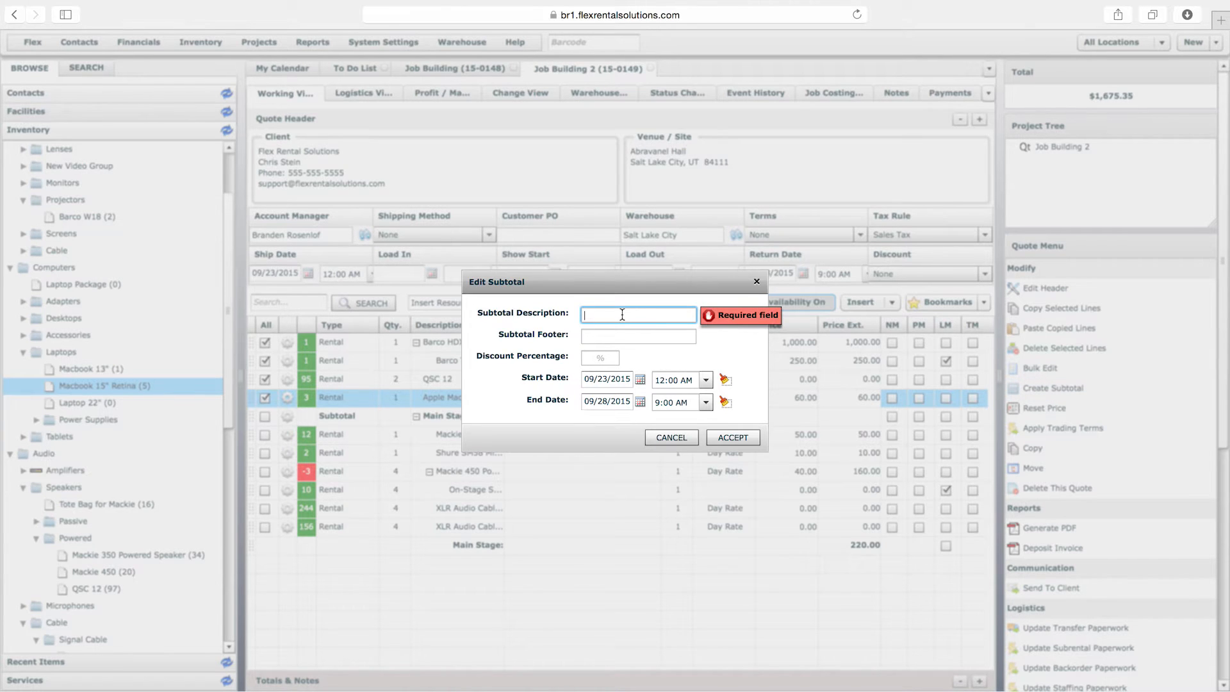
pyautogui.write('Total ')
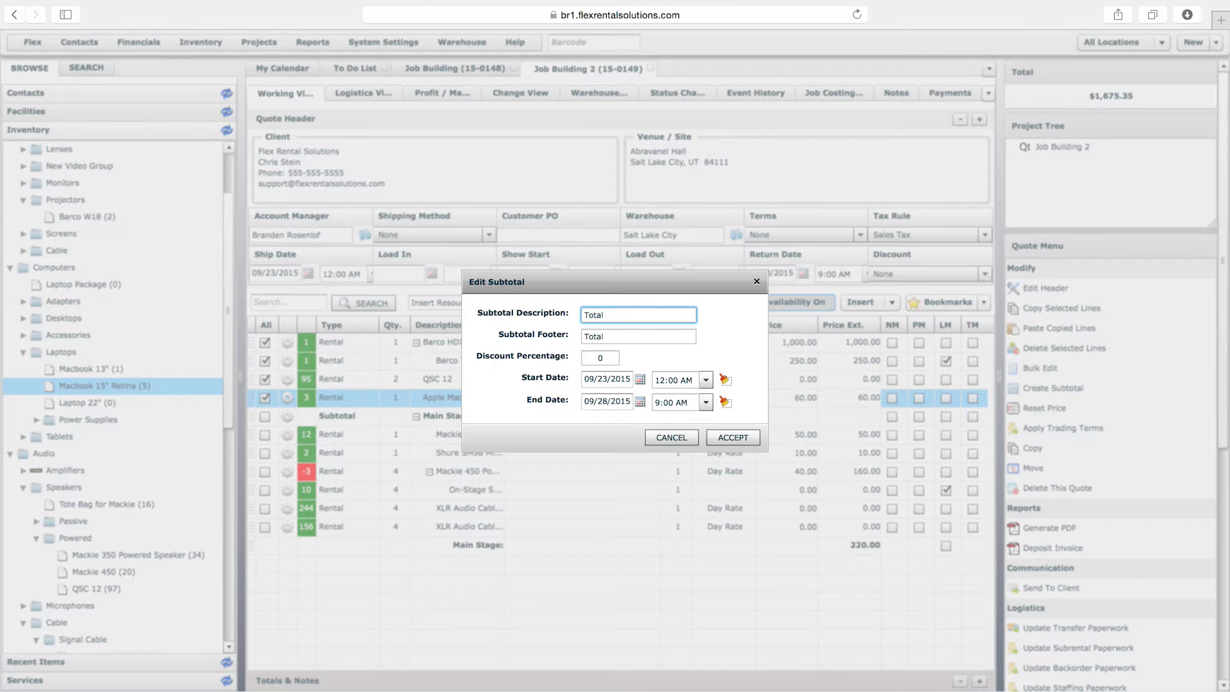
pyautogui.write('2')
pyautogui.press('Return')
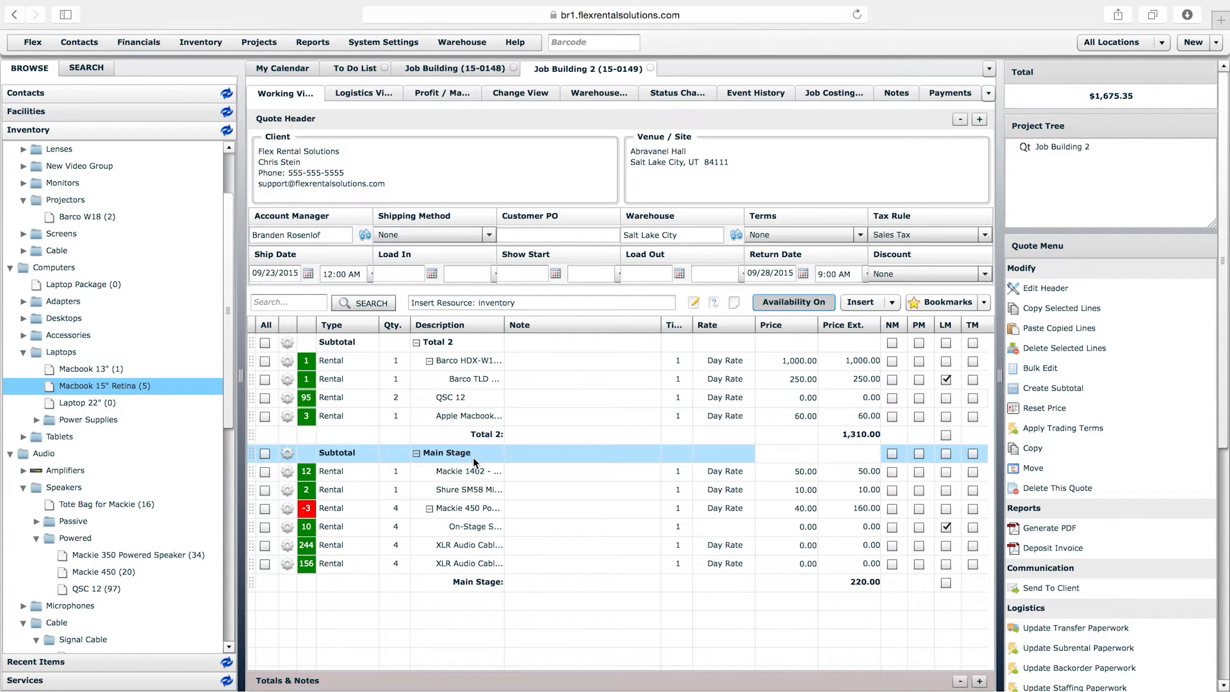
# Widen the Description column, and paste a copy of the Main Stage subtotal with all its lines at the end of the quote
pyautogui.moveTo(506, 327); pyautogui.dragTo(543, 326)
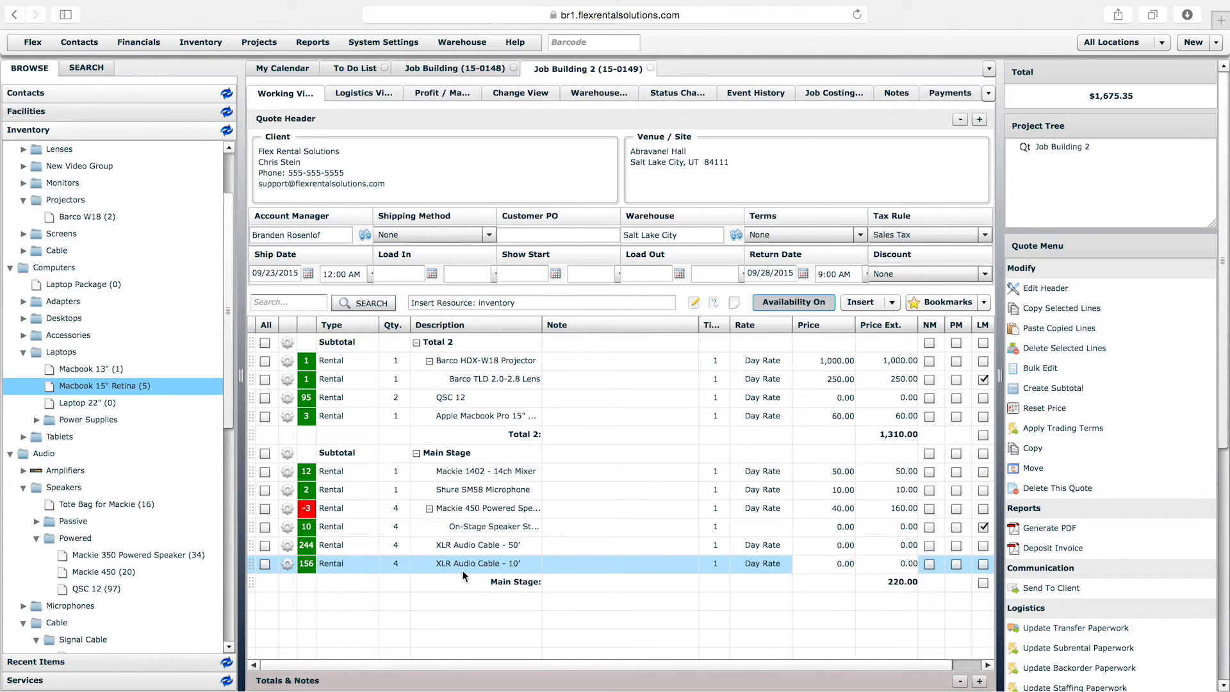
pyautogui.click(286, 455)
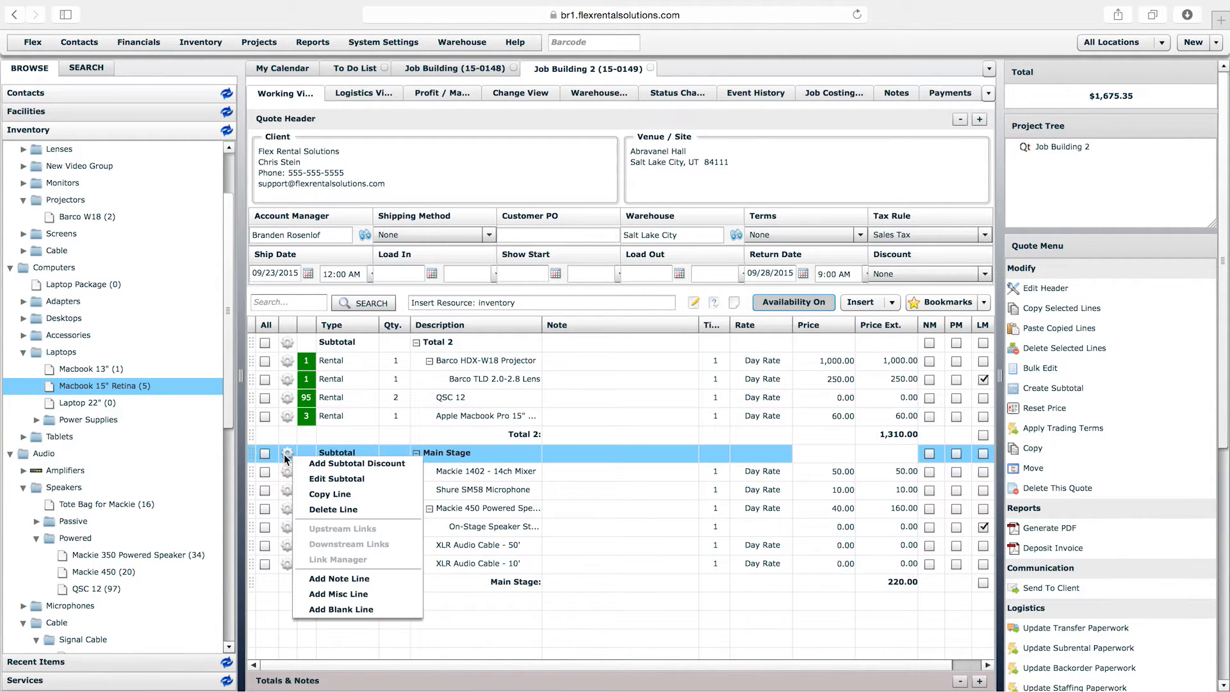
pyautogui.click(334, 495)
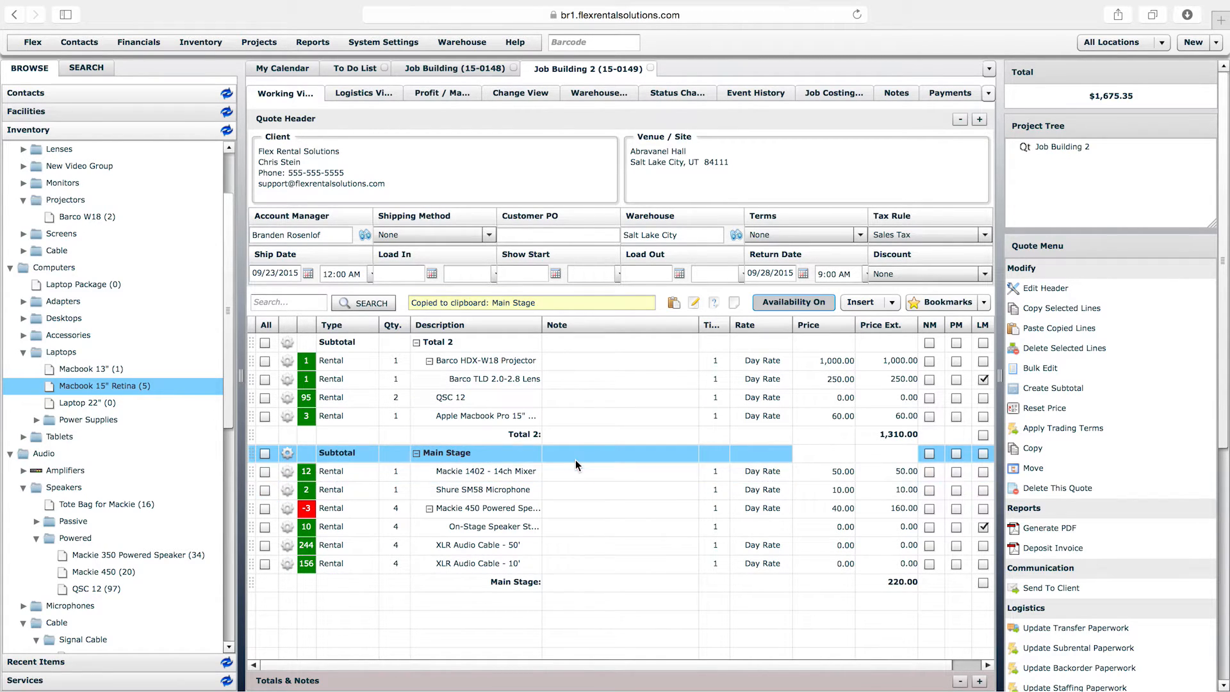
pyautogui.click(1059, 334)
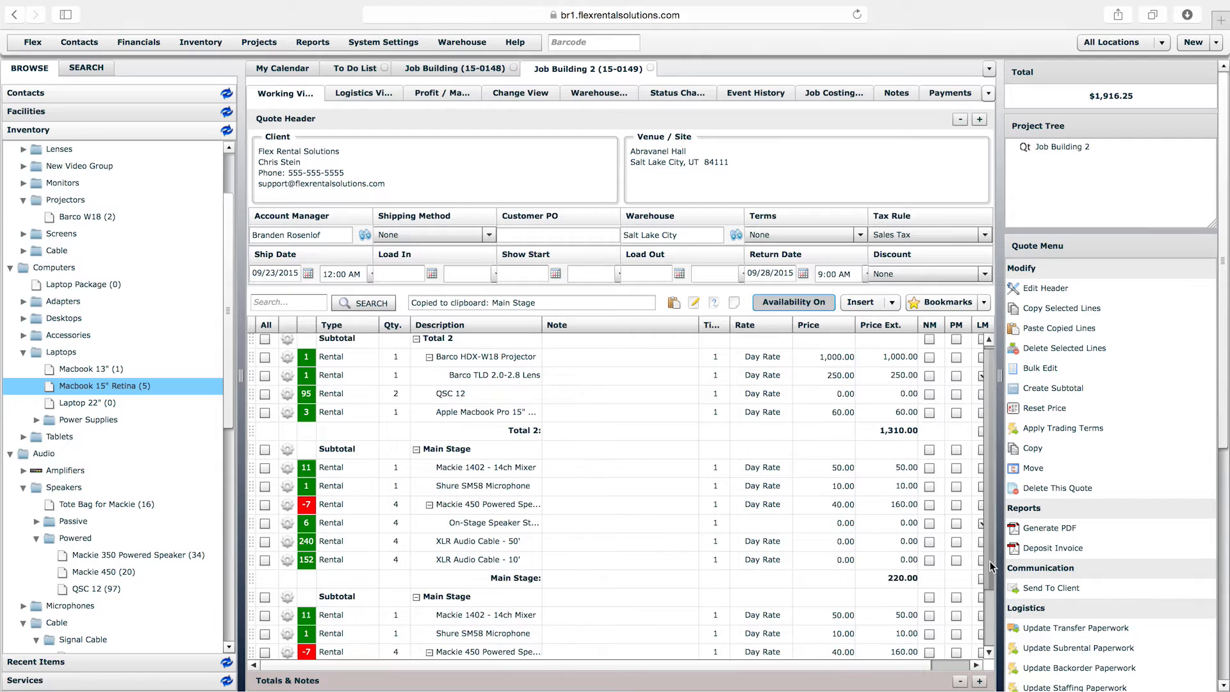
# Rename the pasted copy of the Main Stage subtotal as Stage 2
pyautogui.moveTo(990, 553); pyautogui.dragTo(990, 623)
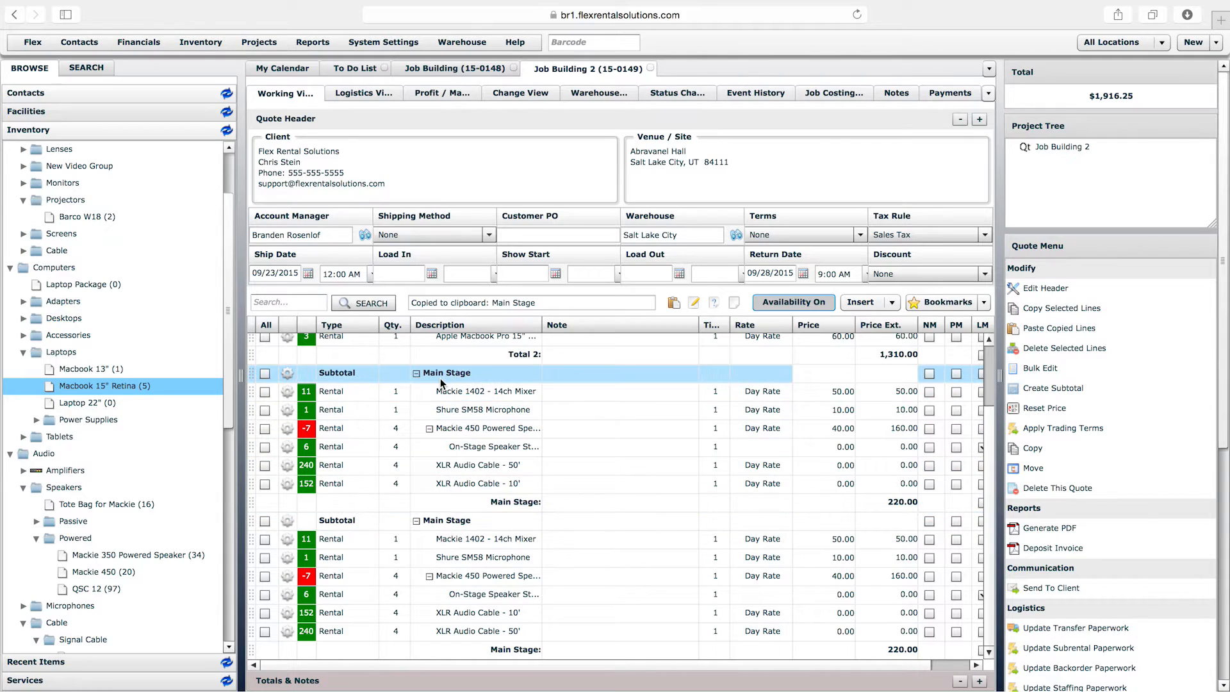
pyautogui.click(288, 521)
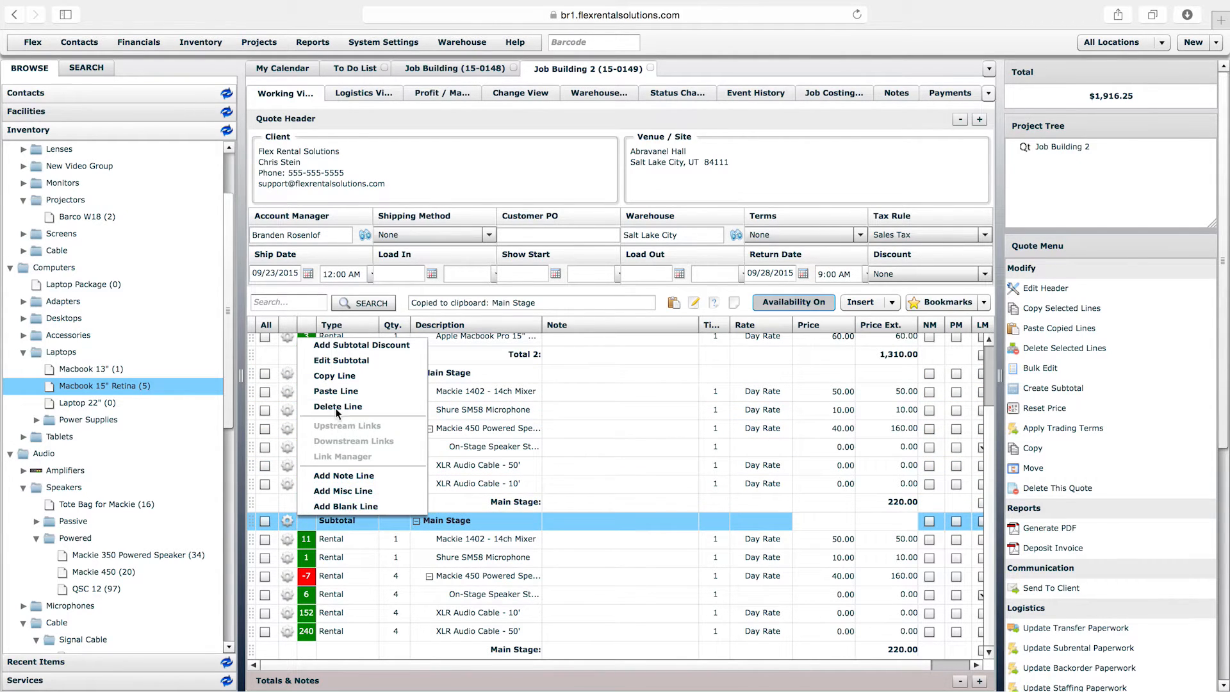
pyautogui.click(338, 363)
pyautogui.write('Stage 2')
pyautogui.press('Return')
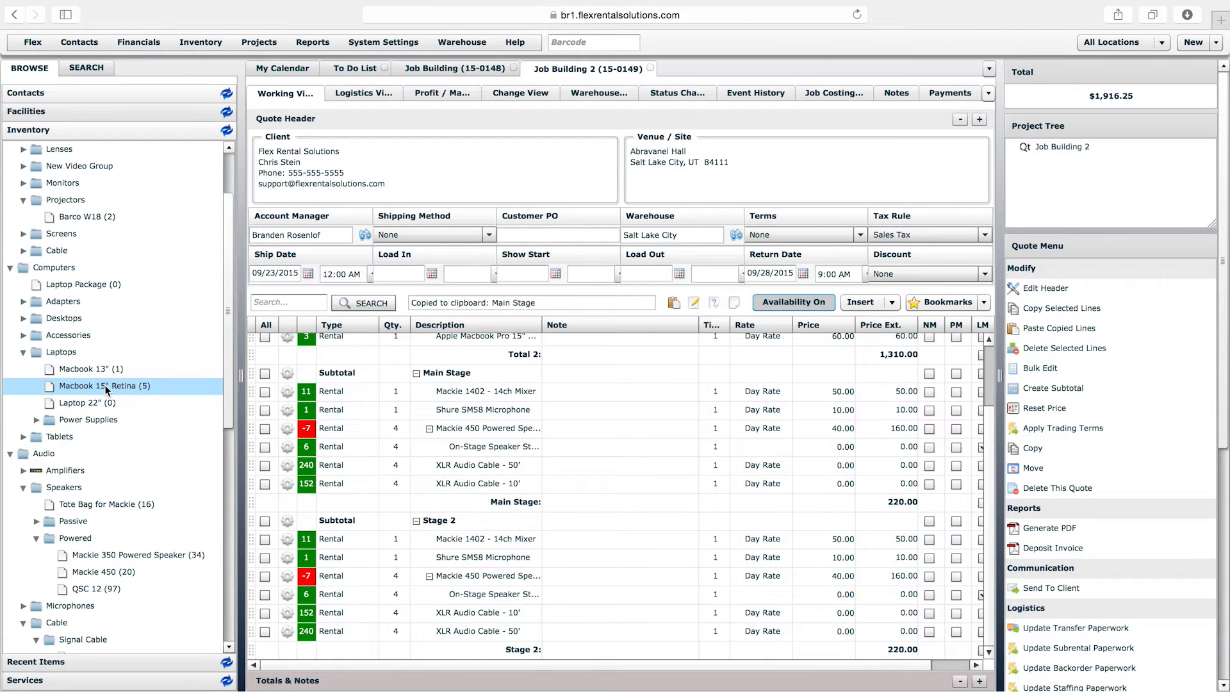
# Insert one Macbook 13" as the first line inside the Stage 2 subtotal
pyautogui.moveTo(87, 369); pyautogui.dragTo(437, 530)
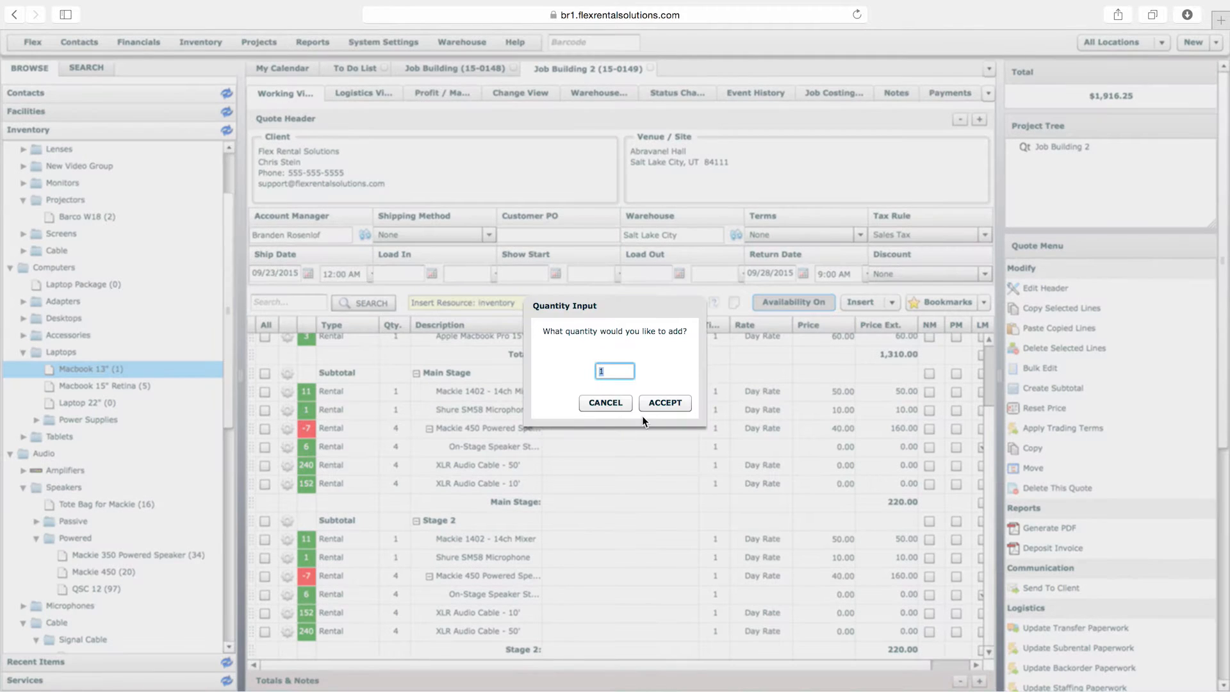
pyautogui.click(678, 403)
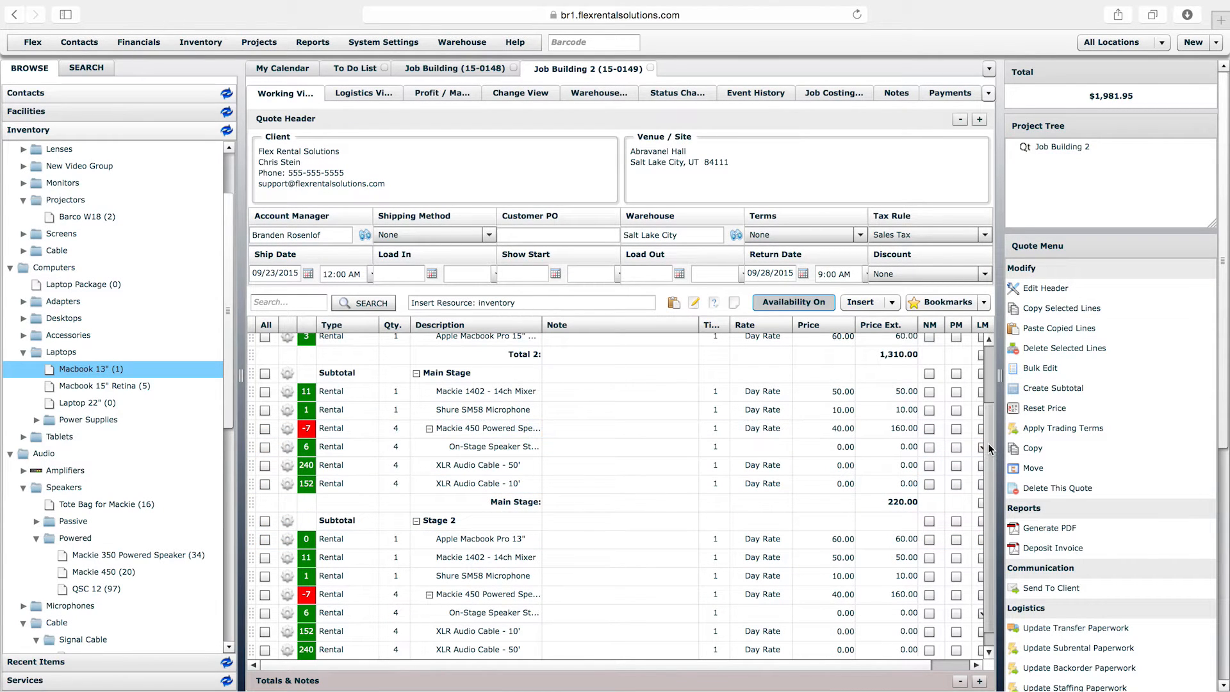
pyautogui.scroll(-1, 991, 448)
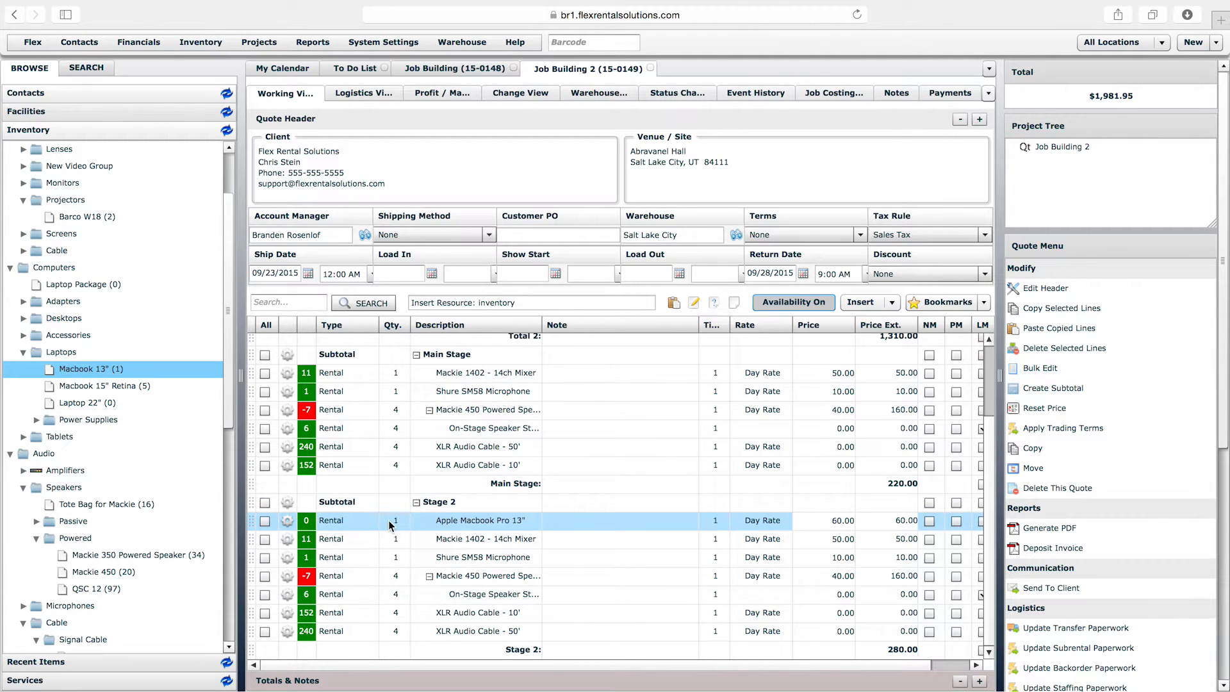
# Copy the Main Stage subtotal again and paste it below the Stage 2 subtotal
pyautogui.click(286, 355)
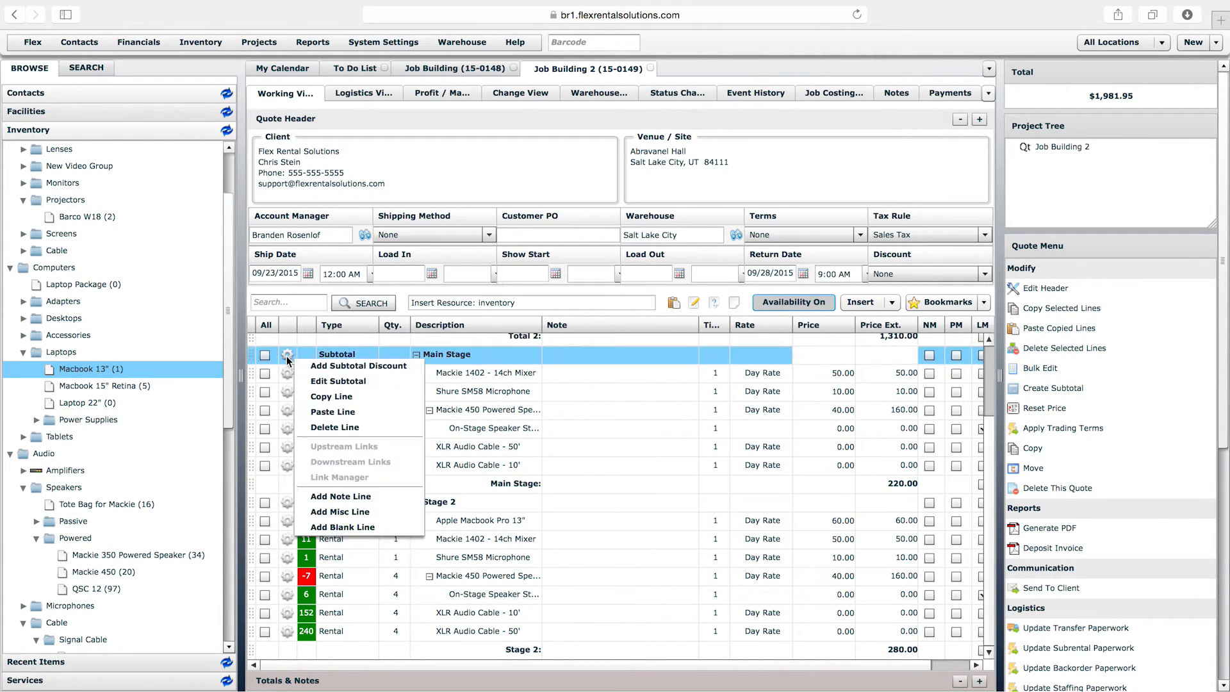
pyautogui.click(322, 398)
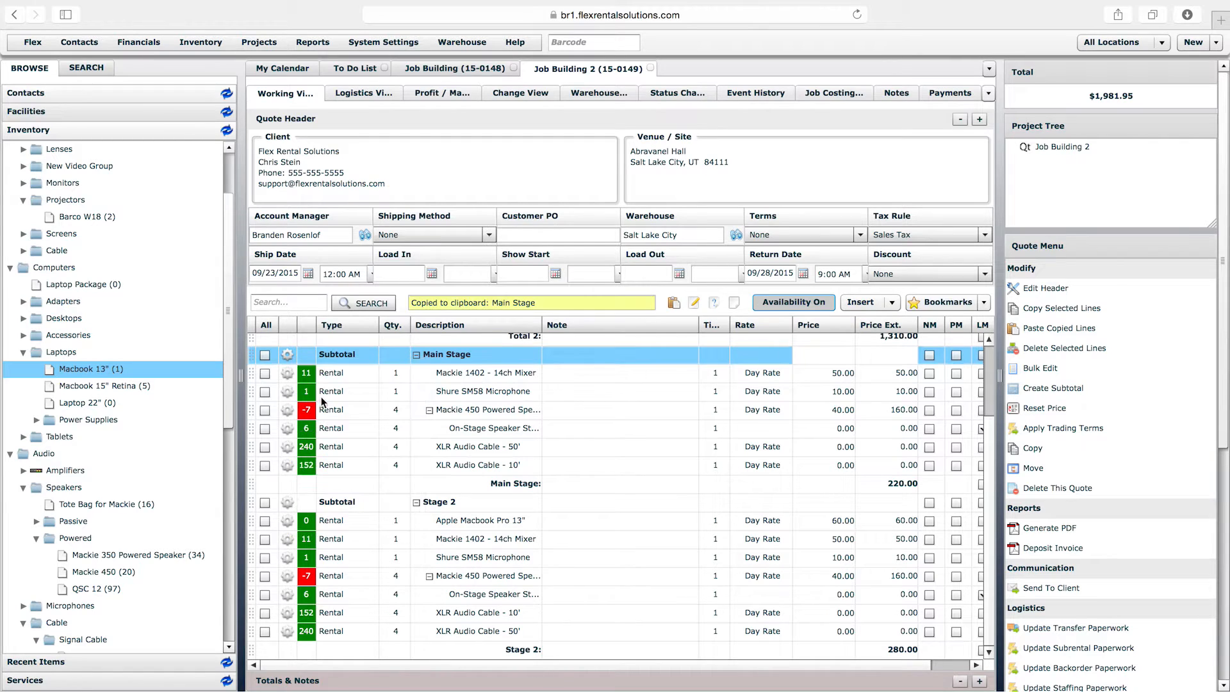
pyautogui.click(1067, 330)
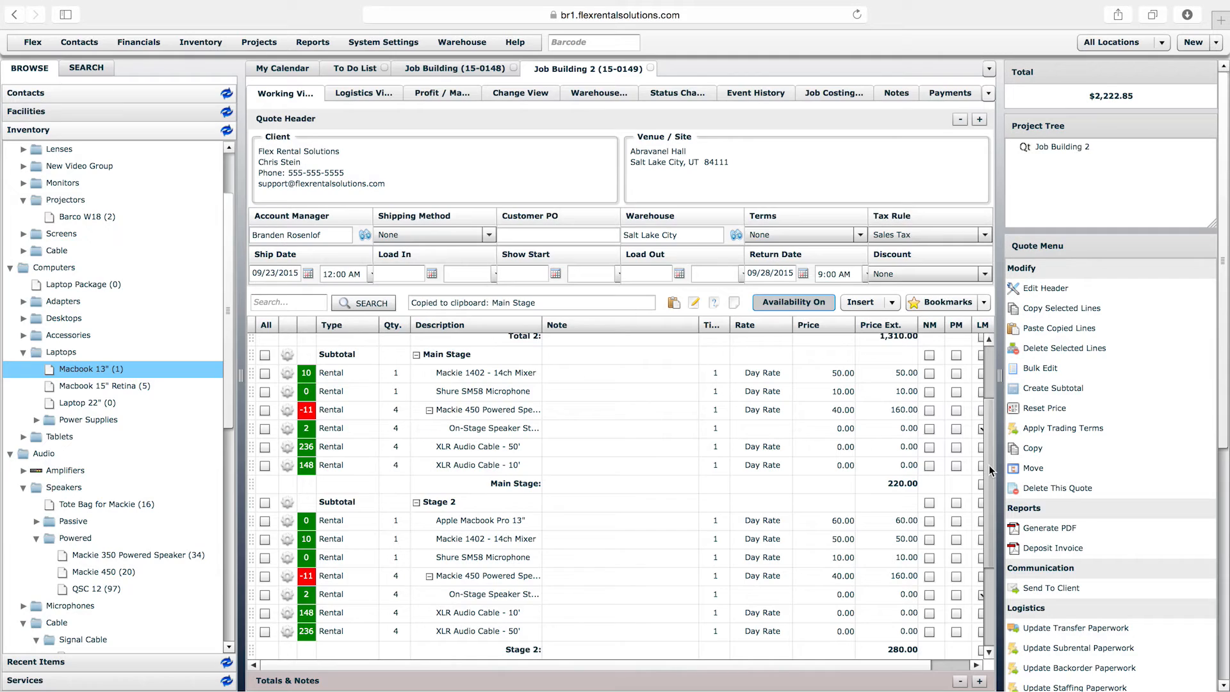
# Rename the Main Stage copy below Stage 2 as Stage 3
pyautogui.moveTo(988, 474); pyautogui.dragTo(992, 620)
pyautogui.click(429, 527)
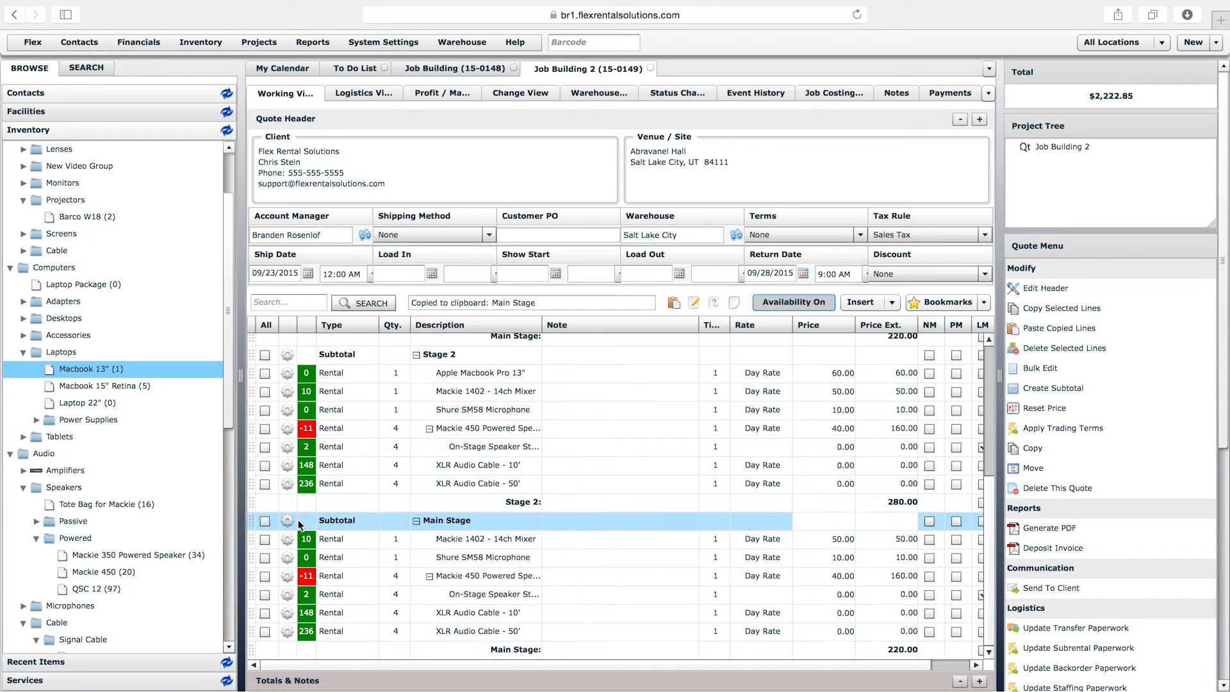
pyautogui.click(287, 521)
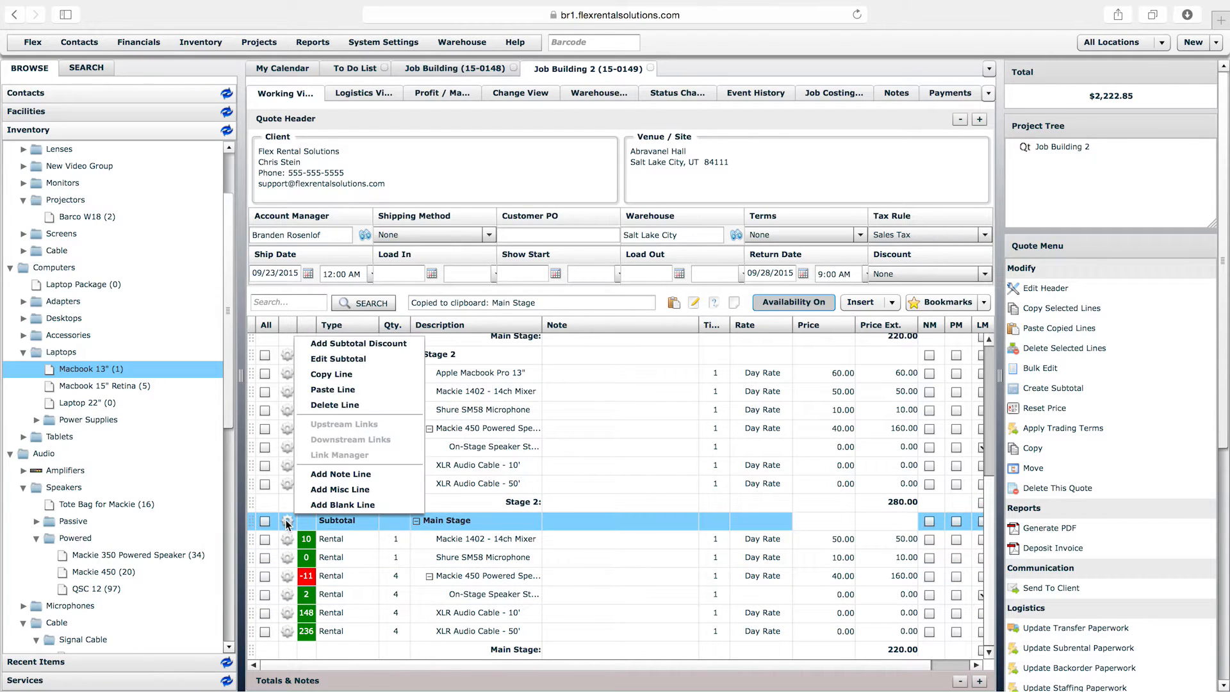
pyautogui.click(342, 360)
pyautogui.write('Stage 3')
pyautogui.press('Return')
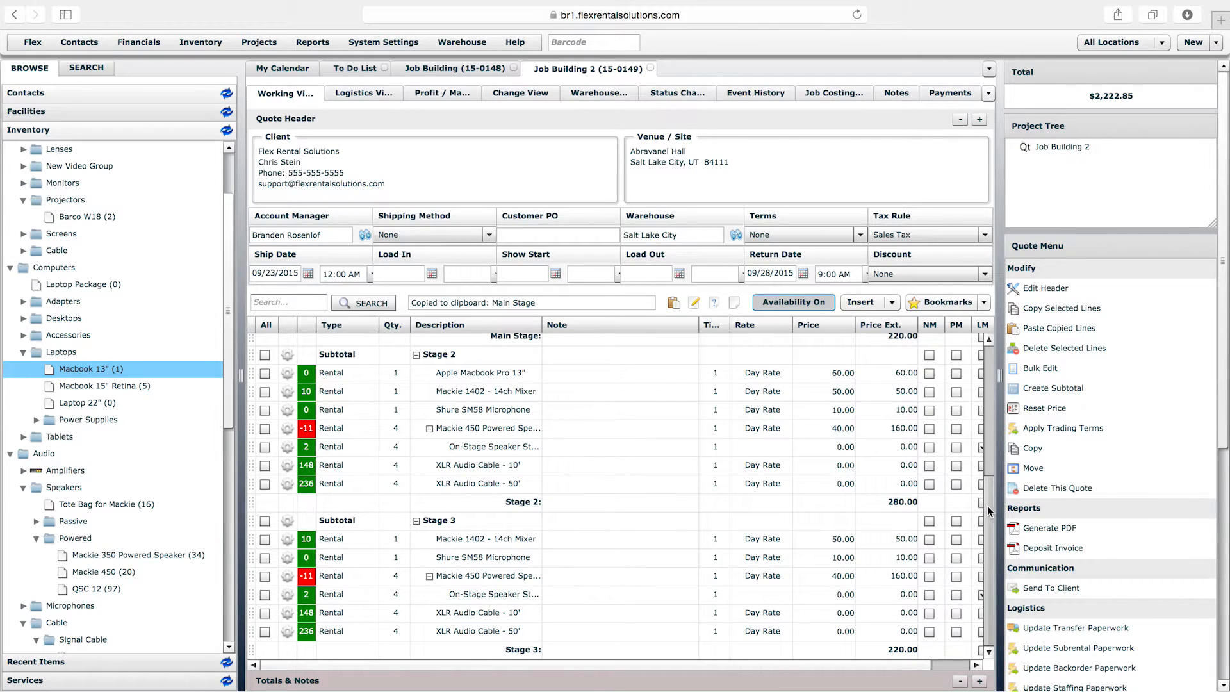
# Jump to the Total 2 subtotal using its bookmark
pyautogui.moveTo(990, 506); pyautogui.dragTo(994, 552)
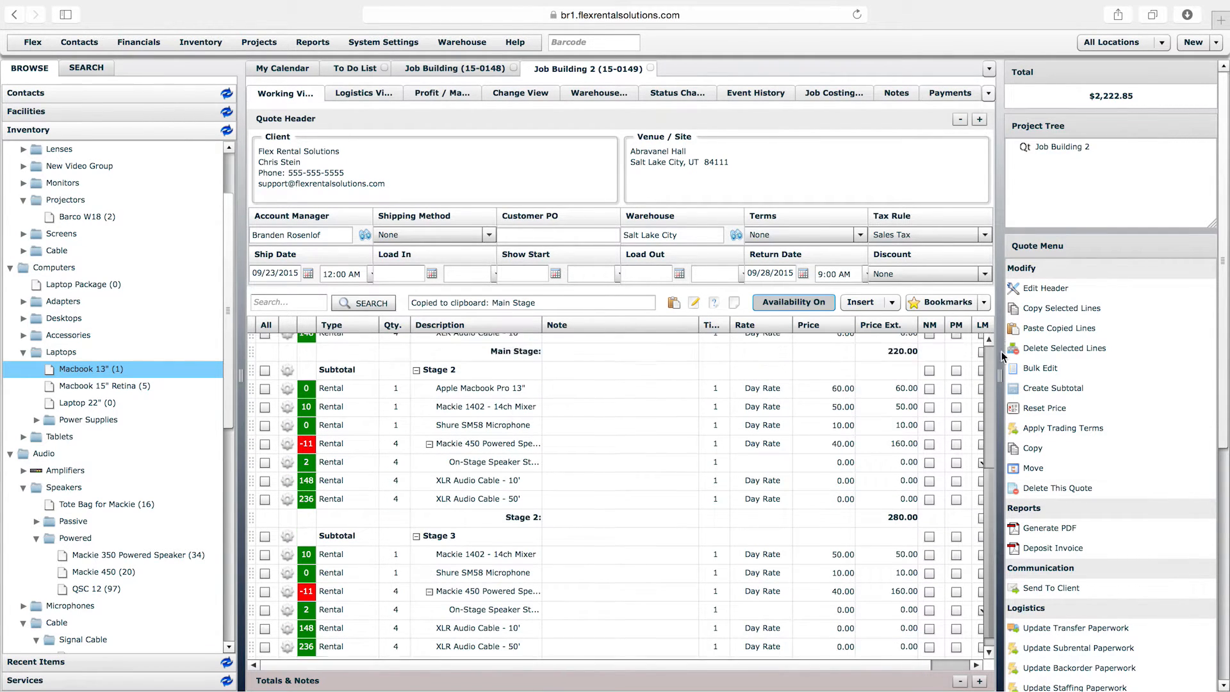
pyautogui.moveTo(1002, 351); pyautogui.dragTo(998, 324)
pyautogui.click(975, 305)
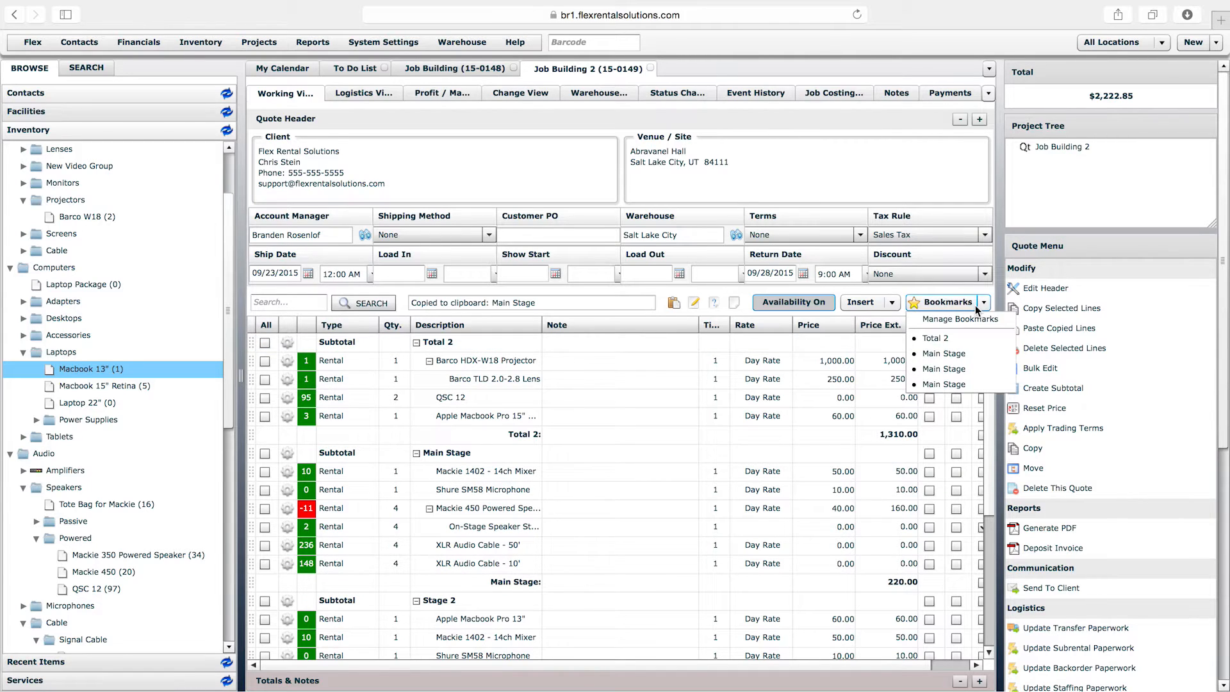
pyautogui.click(947, 338)
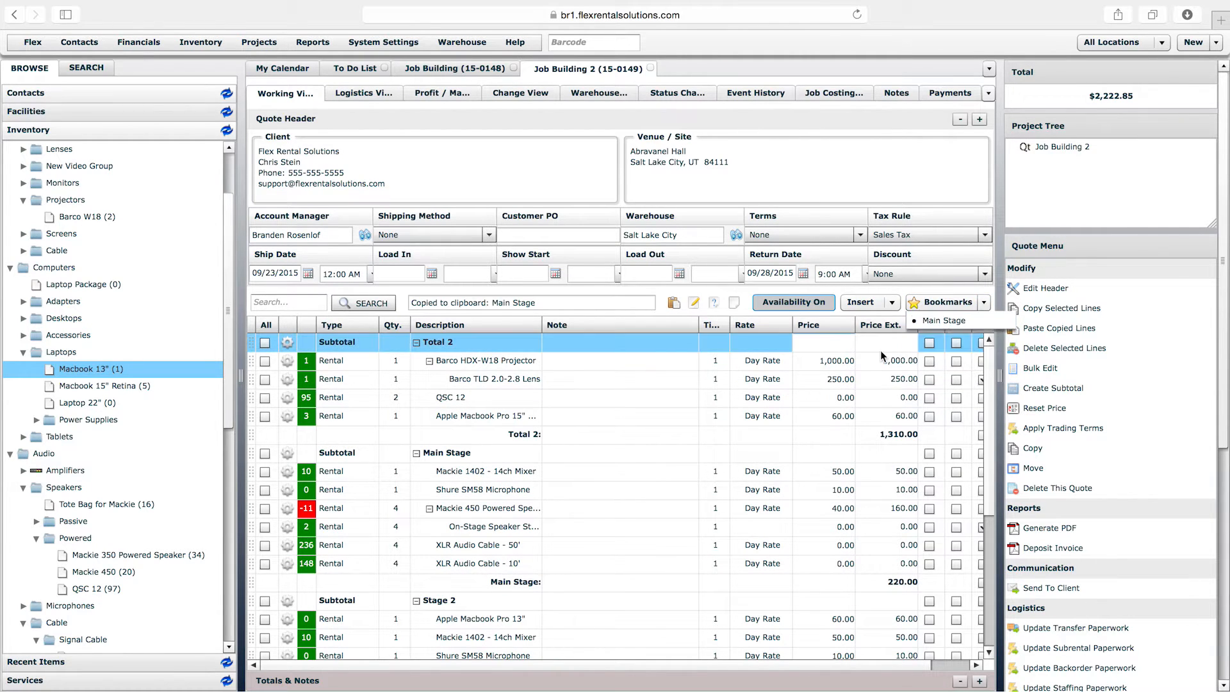
pyautogui.click(290, 305)
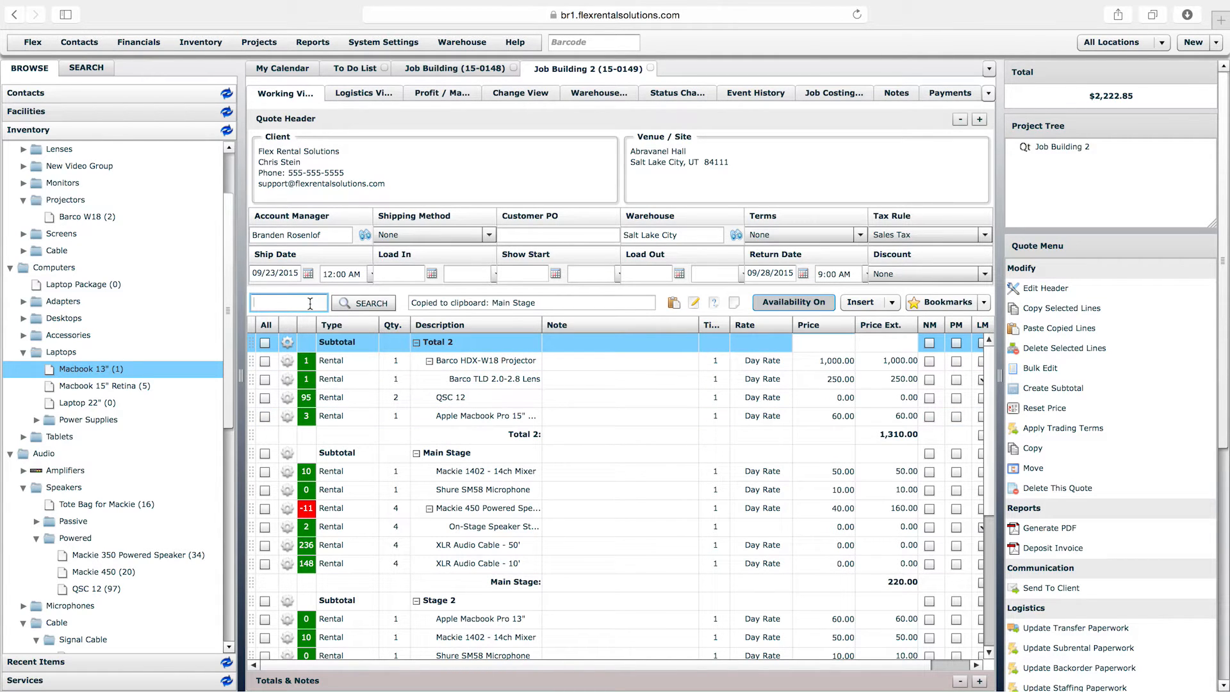
pyautogui.moveTo(988, 386); pyautogui.dragTo(996, 567)
pyautogui.moveTo(995, 504); pyautogui.dragTo(1001, 351)
pyautogui.click(261, 42)
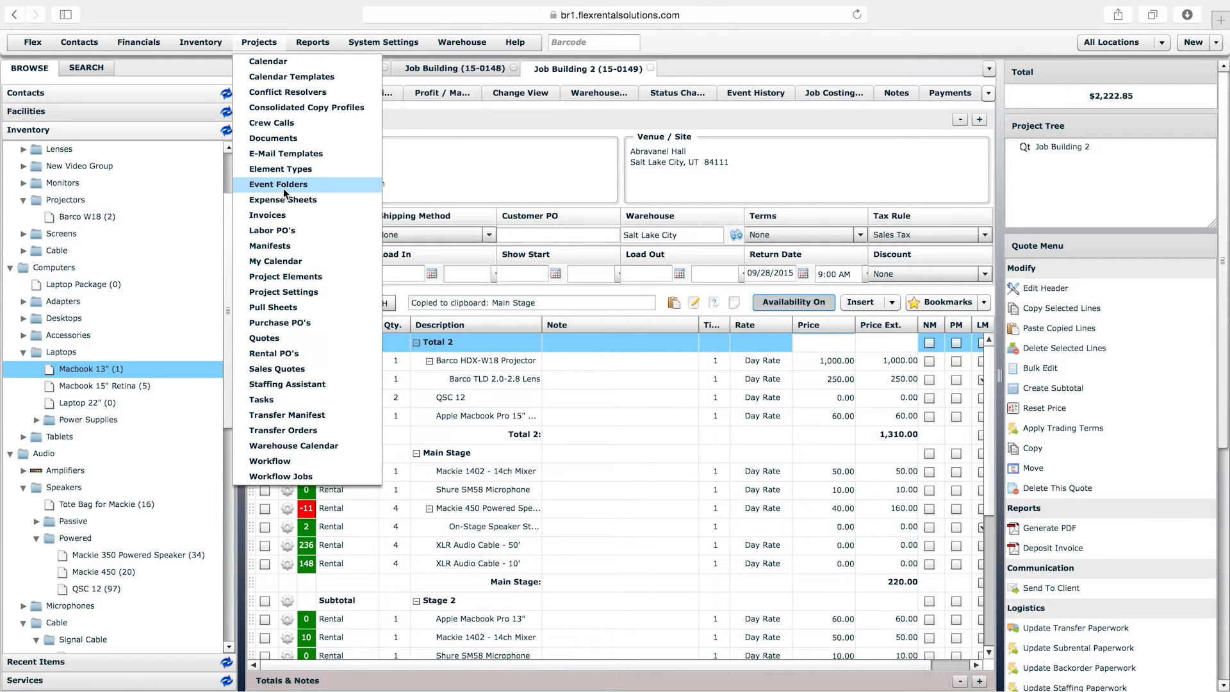
pyautogui.click(527, 122)
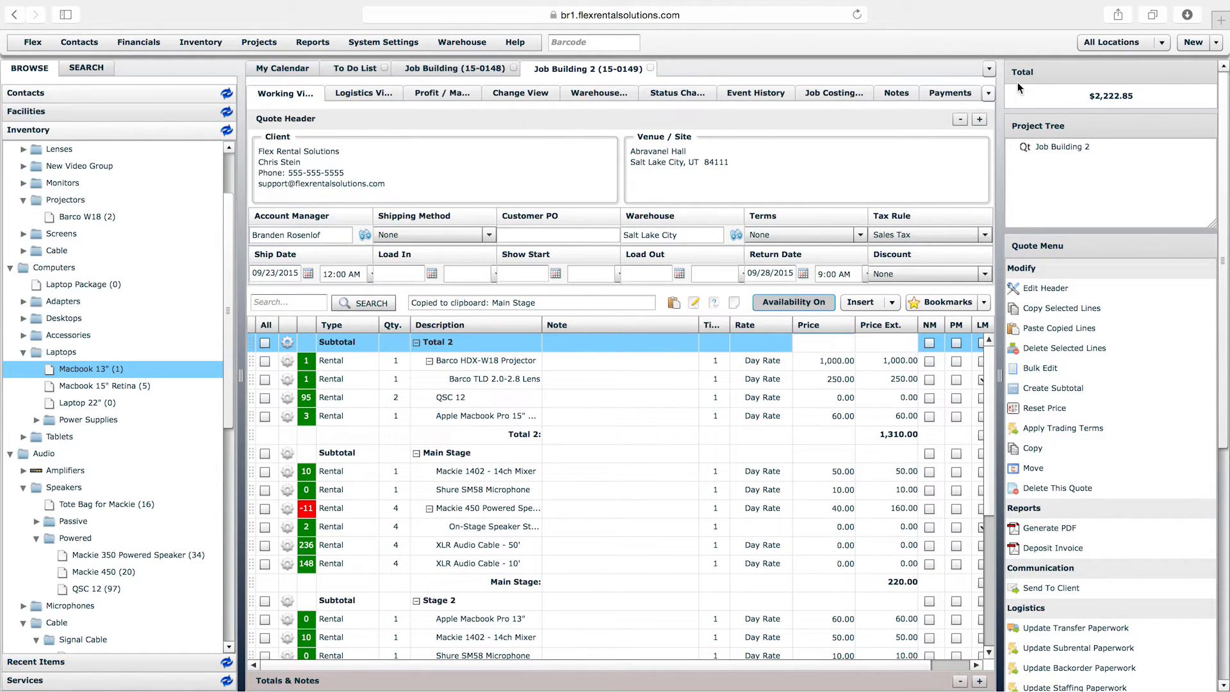
# Start a new event folder and enter Big Tech Event as its name
pyautogui.click(1217, 42)
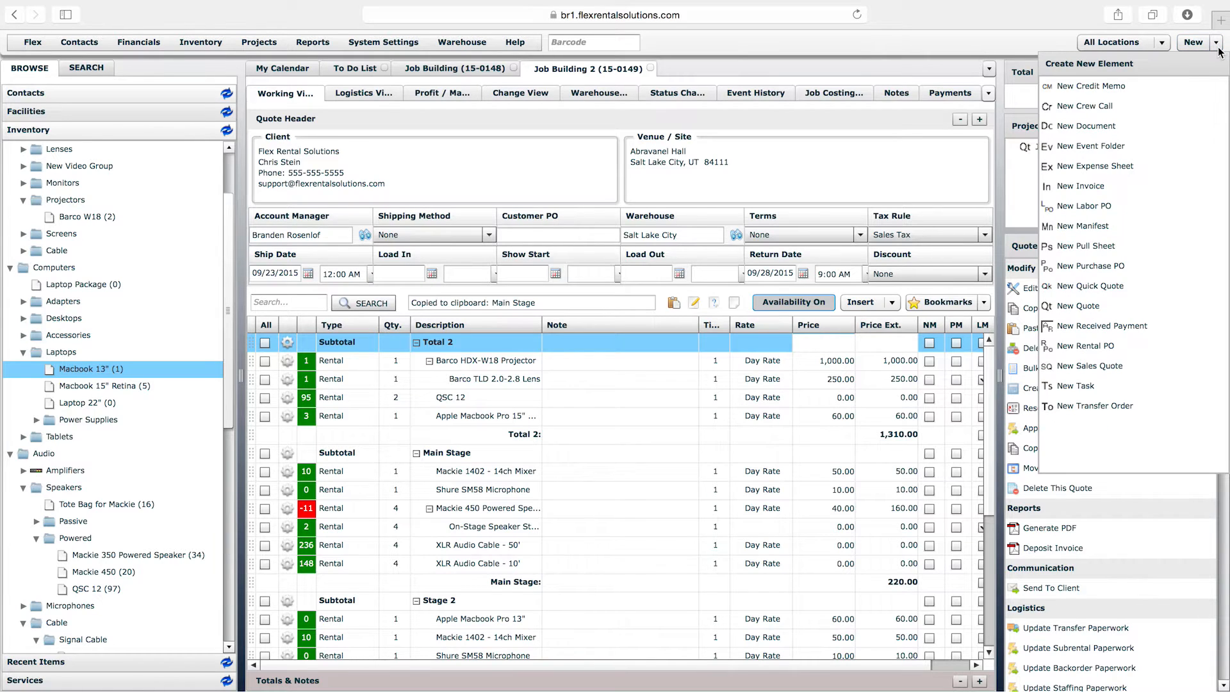
pyautogui.click(1091, 148)
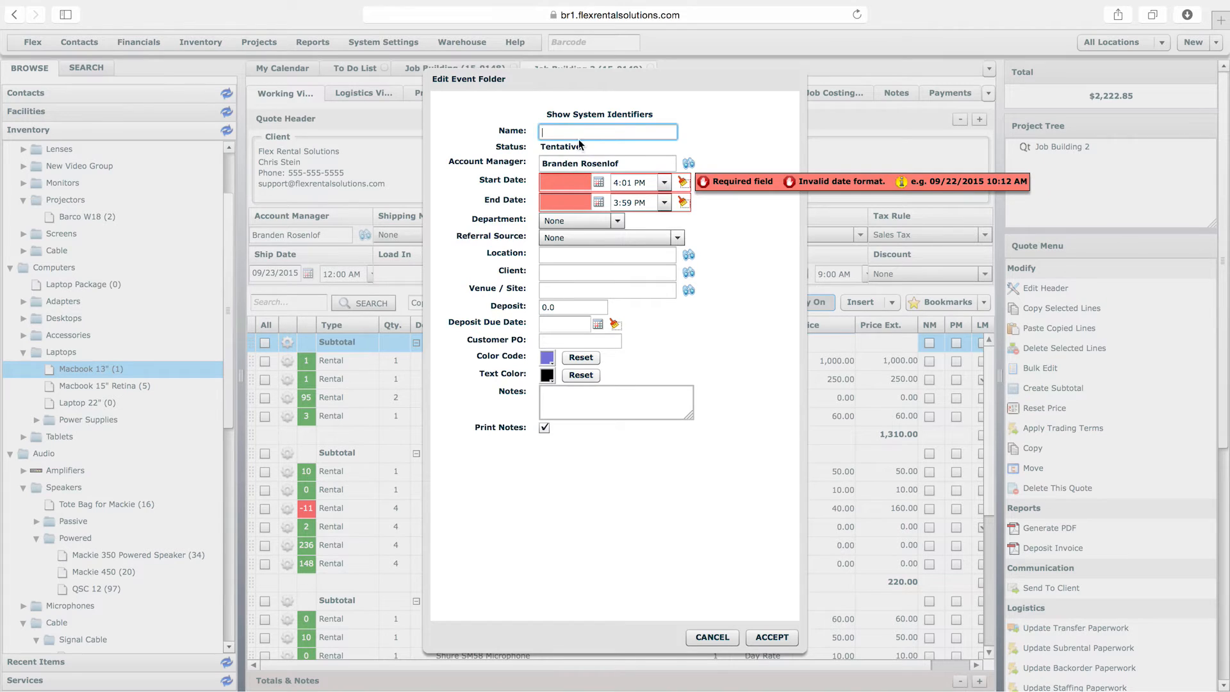
pyautogui.write('Big Conc')
pyautogui.press('BackSpace')
pyautogui.press('BackSpace')
pyautogui.press('BackSpace')
pyautogui.press('BackSpace')
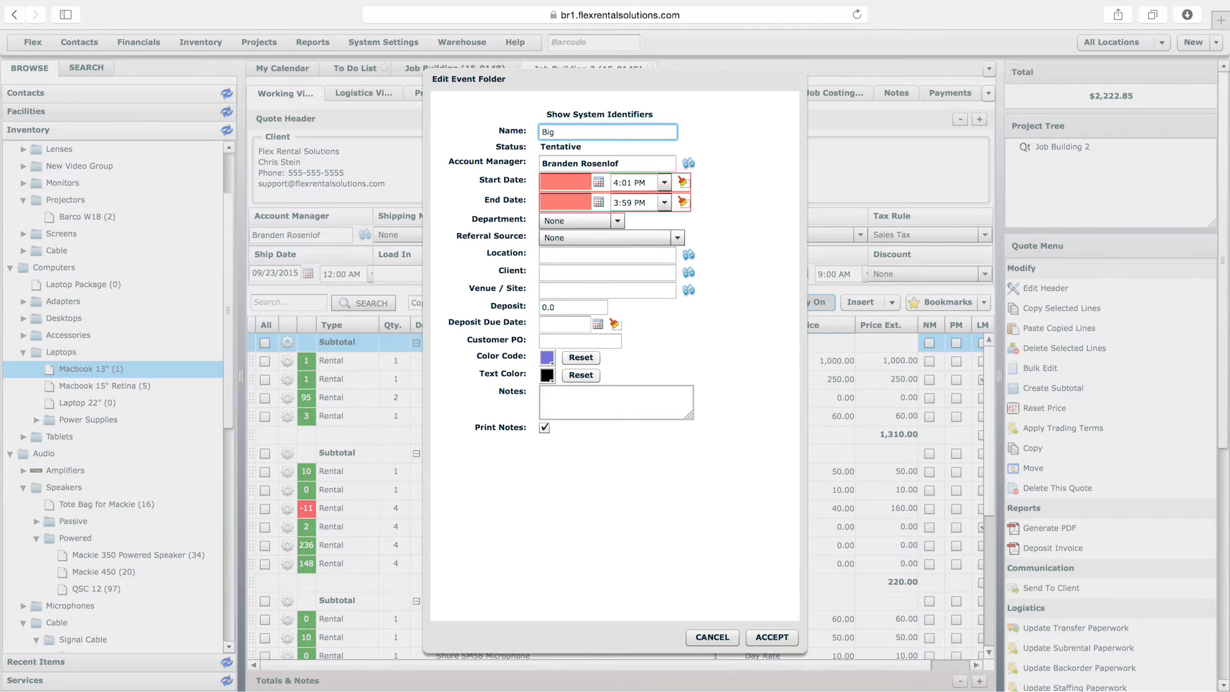
pyautogui.write('Tech Event')
# Set the event folder's start to 09/24/2015 at 8:00 AM and its end to 09/30/2015 at 6:00 PM
pyautogui.click(597, 184)
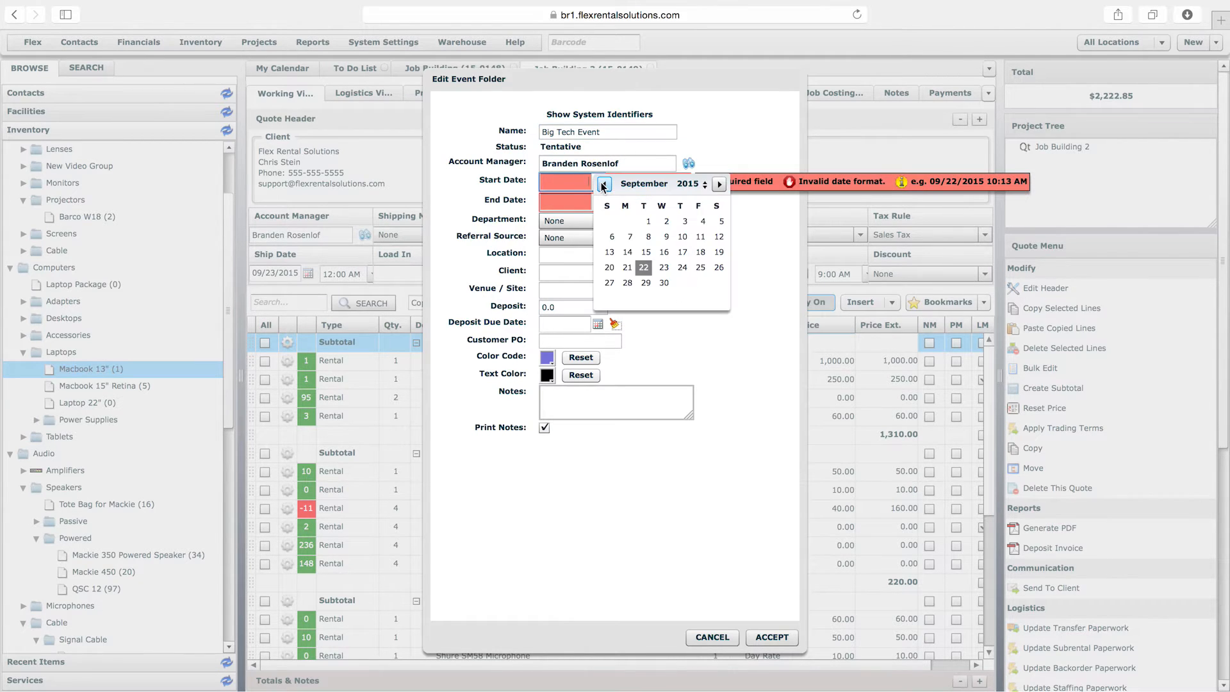
pyautogui.click(684, 268)
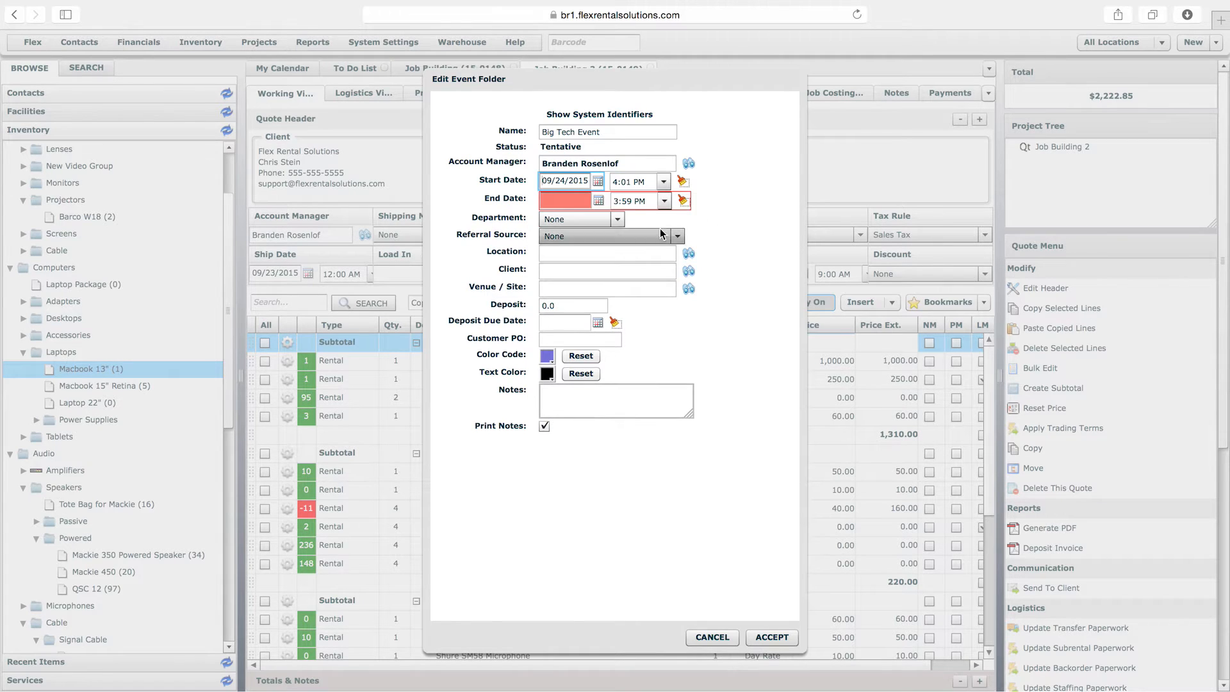
pyautogui.click(599, 201)
pyautogui.click(664, 301)
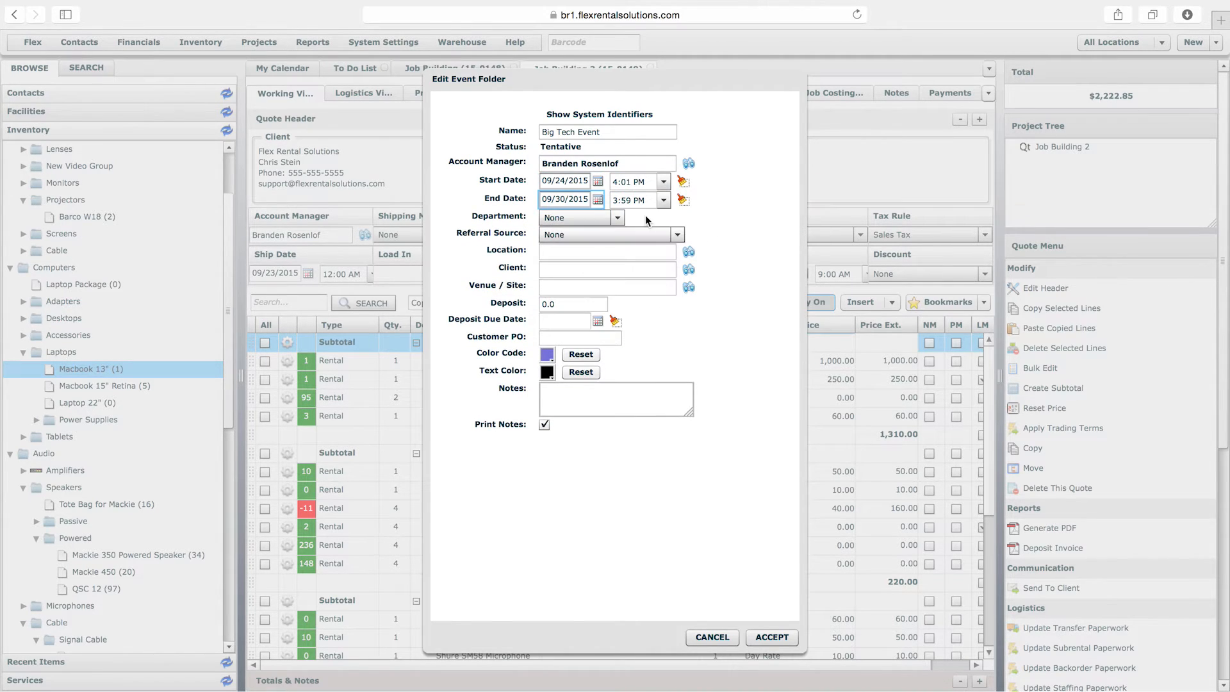
pyautogui.click(664, 183)
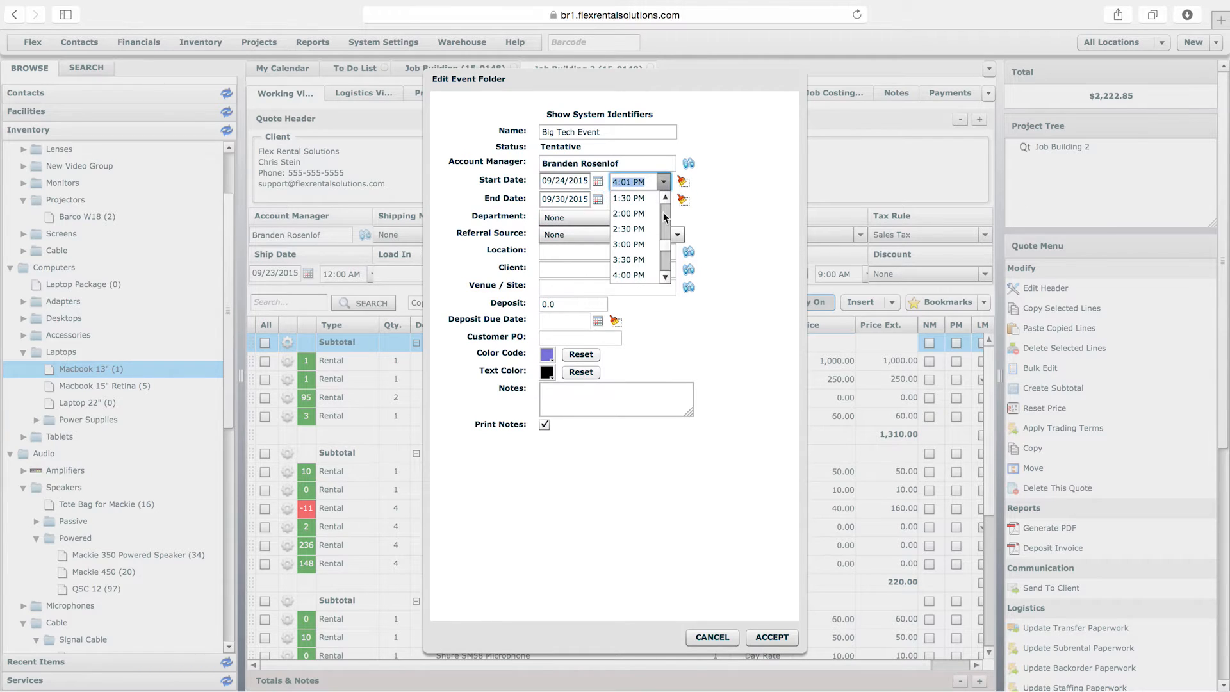
pyautogui.scroll(-2, 644, 260)
pyautogui.click(646, 276)
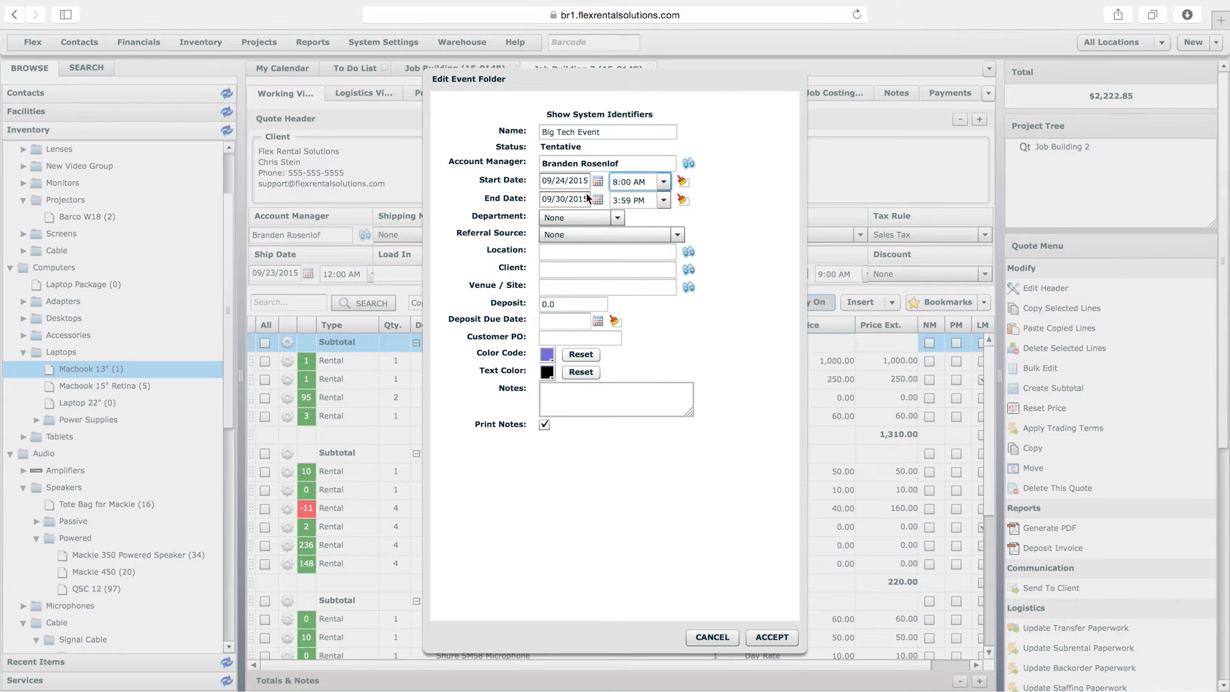
pyautogui.click(664, 200)
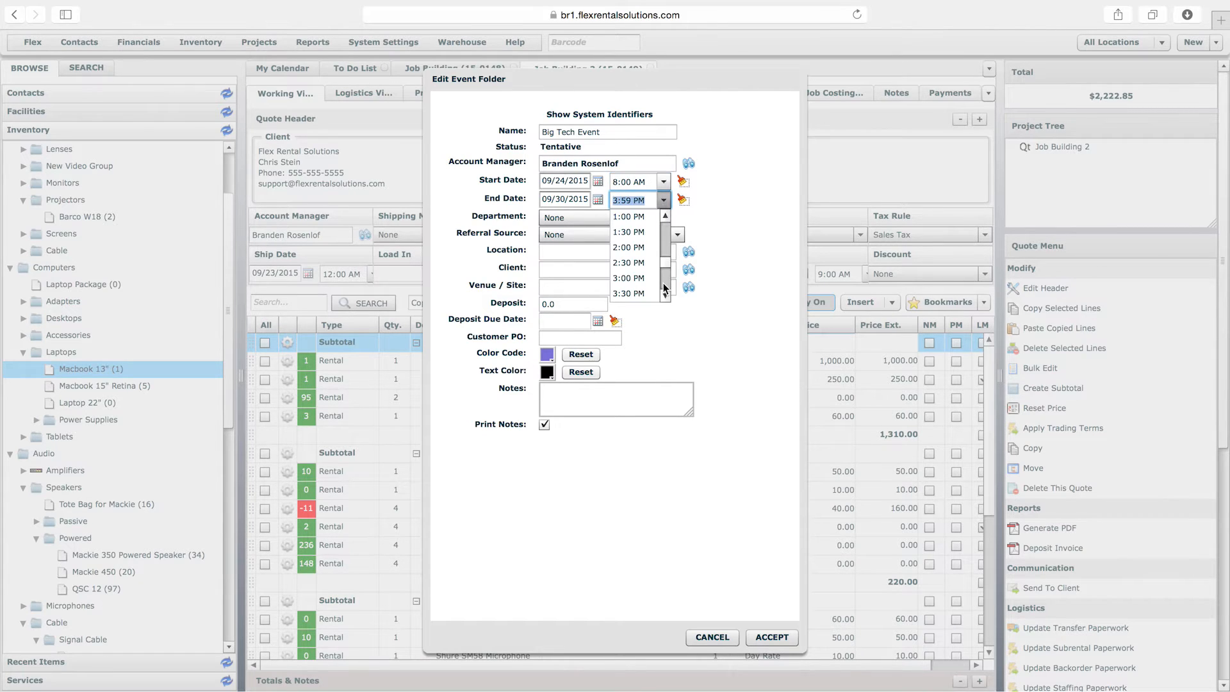
pyautogui.click(642, 277)
# Set the event folder's location to Salt Lake City
pyautogui.click(635, 252)
pyautogui.write('ab')
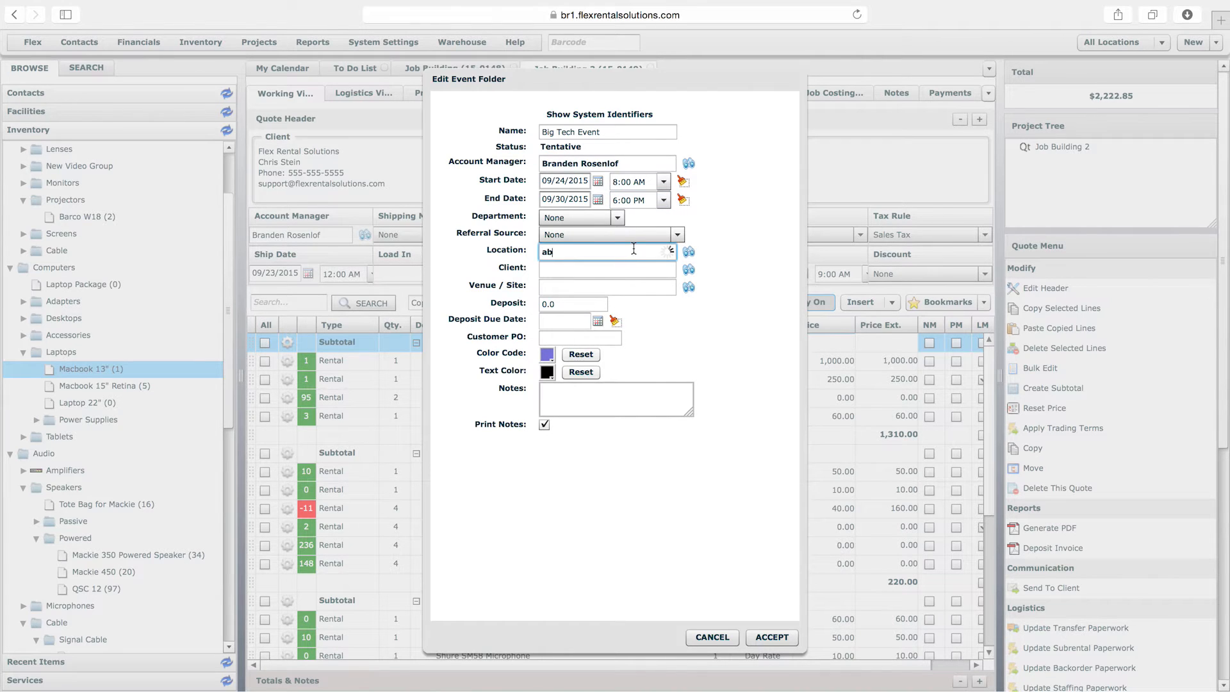
pyautogui.press('BackSpace')
pyautogui.press('BackSpace')
pyautogui.write('sal')
pyautogui.click(583, 267)
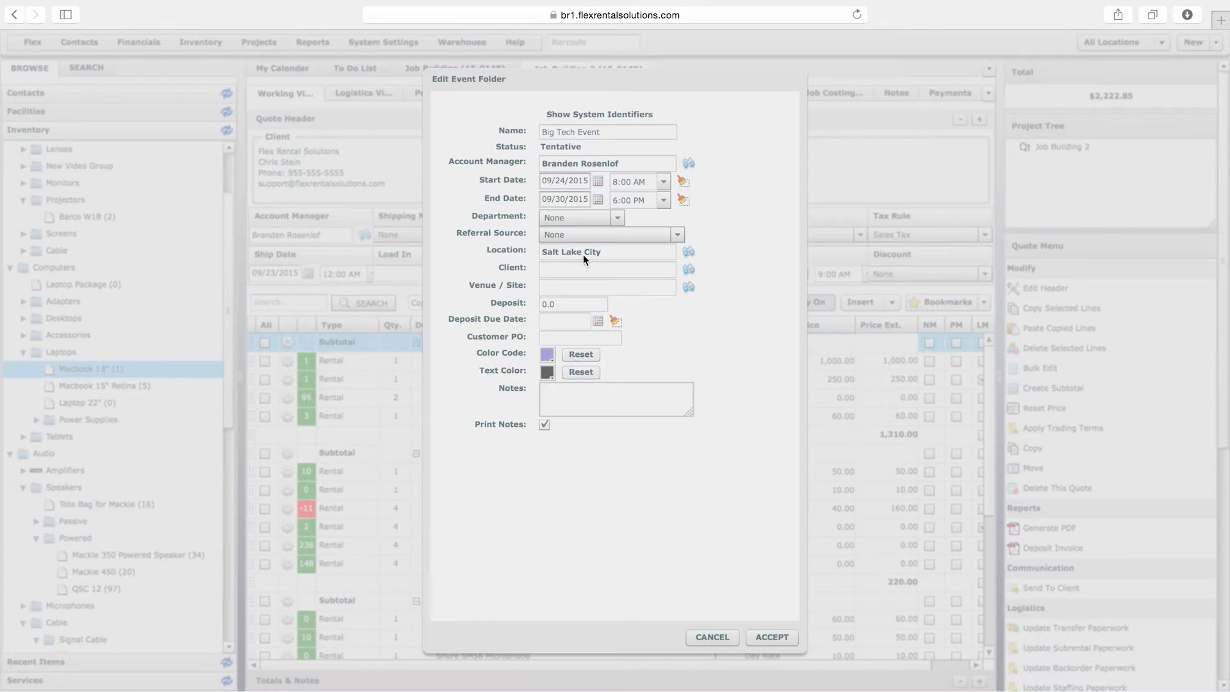
pyautogui.click(587, 394)
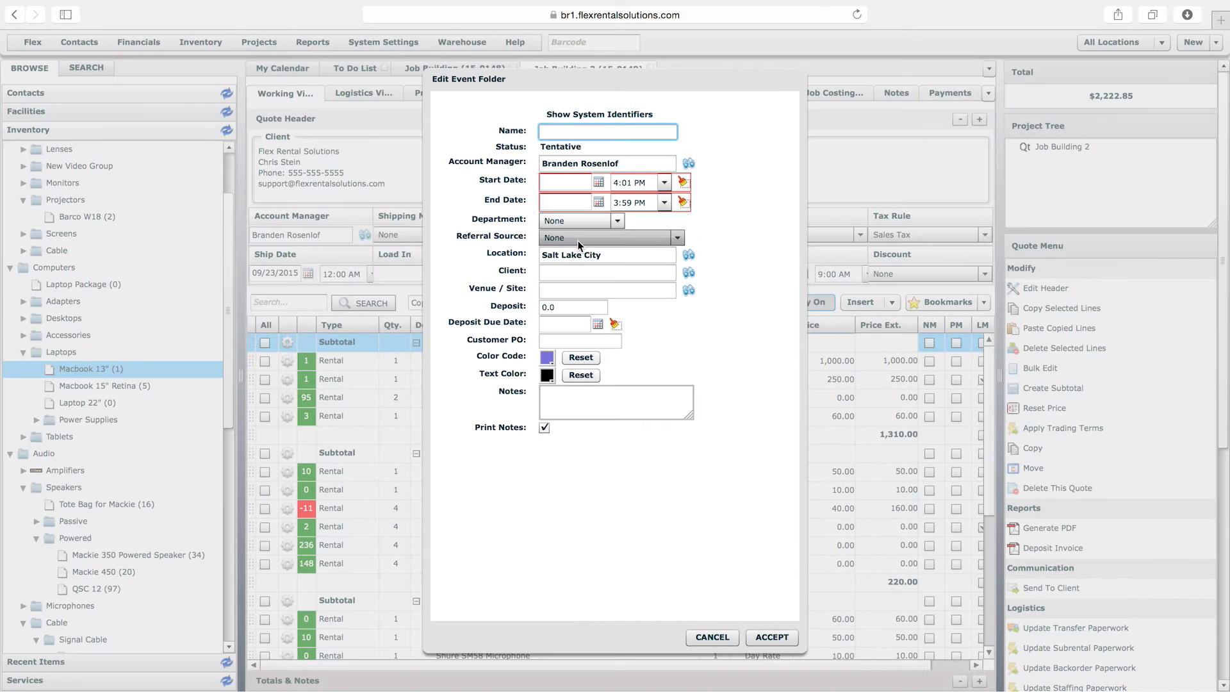
pyautogui.click(576, 257)
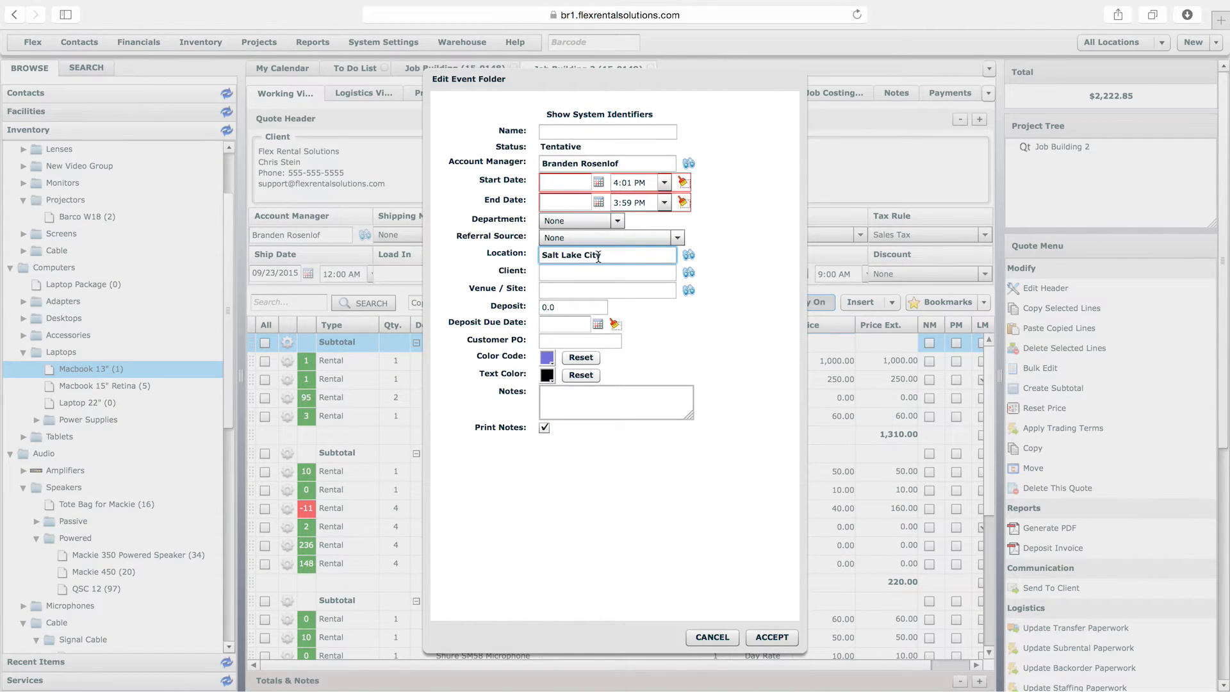
pyautogui.click(623, 164)
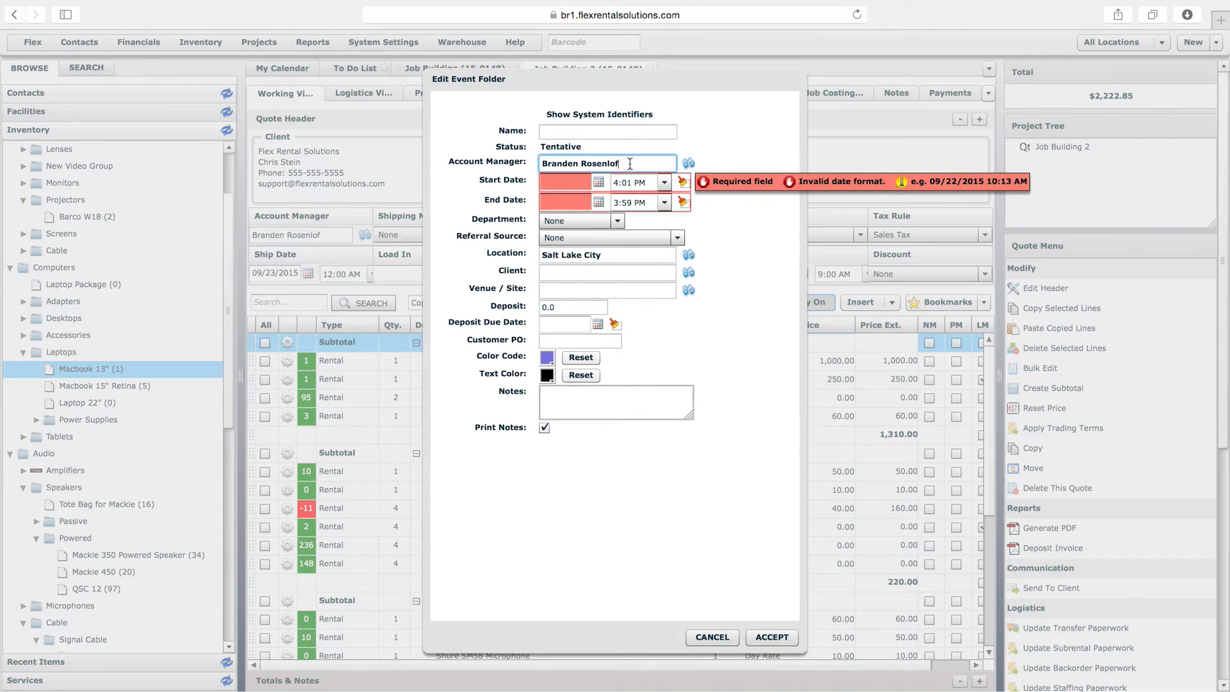
pyautogui.click(623, 256)
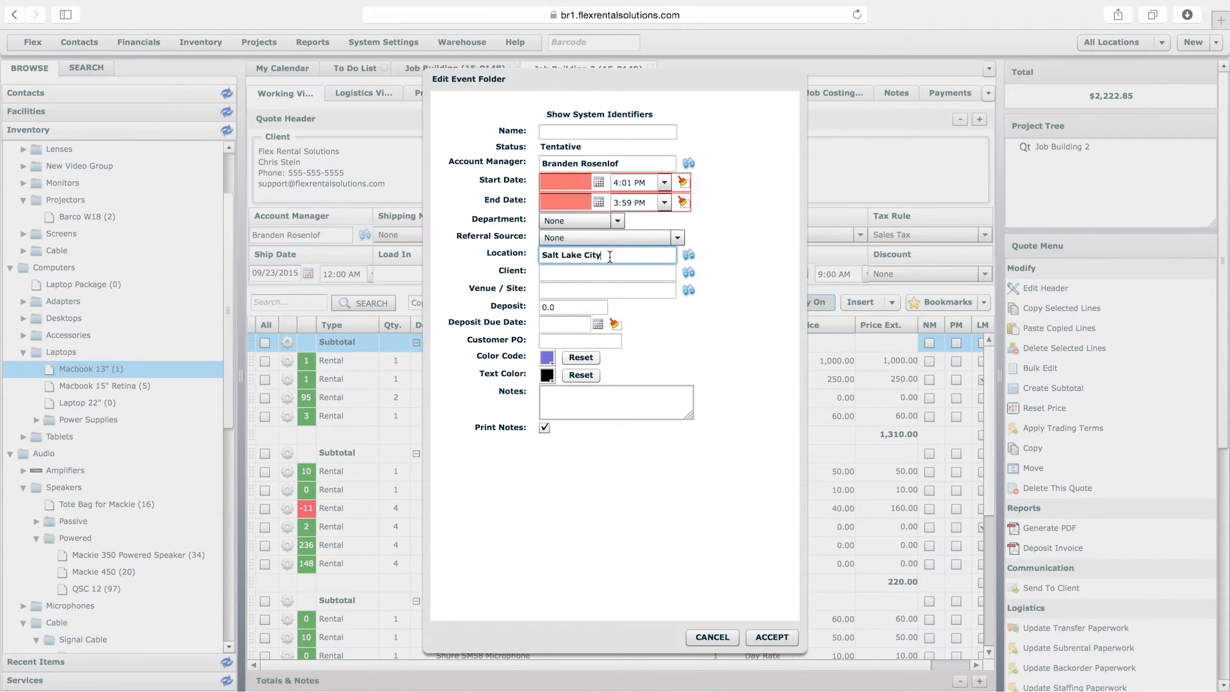
# Set the event folder's start date to 09/24/2015 and its end date to 09/30/2015
pyautogui.click(598, 182)
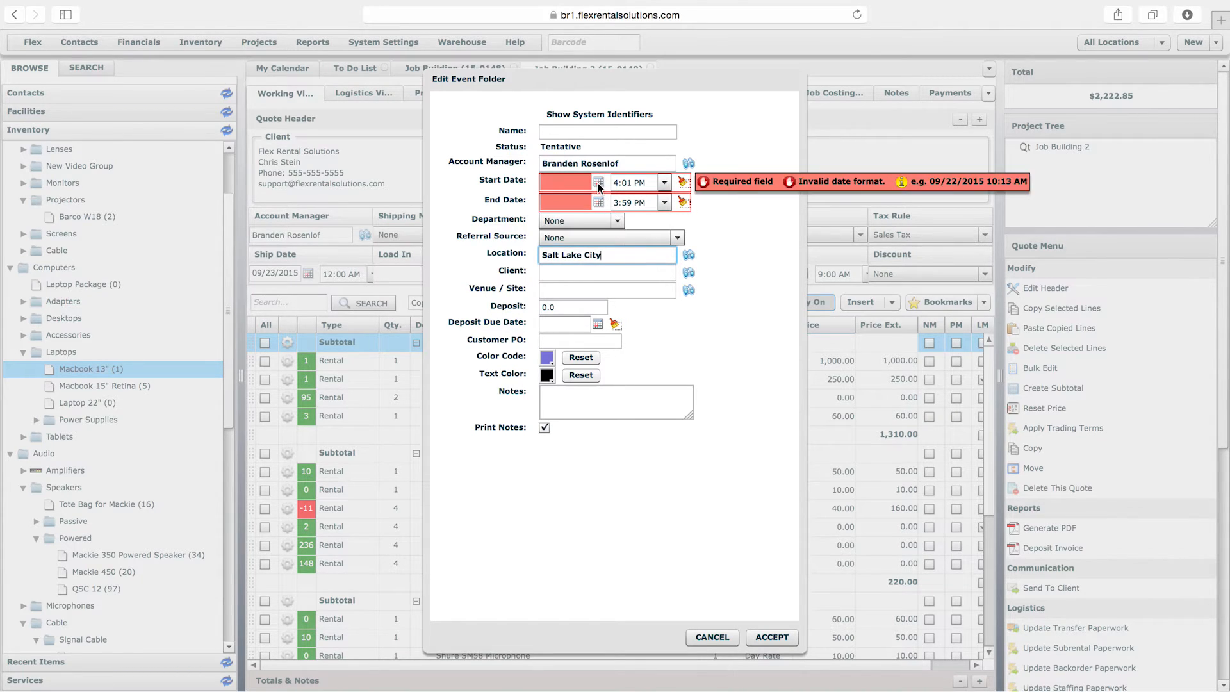
pyautogui.click(682, 268)
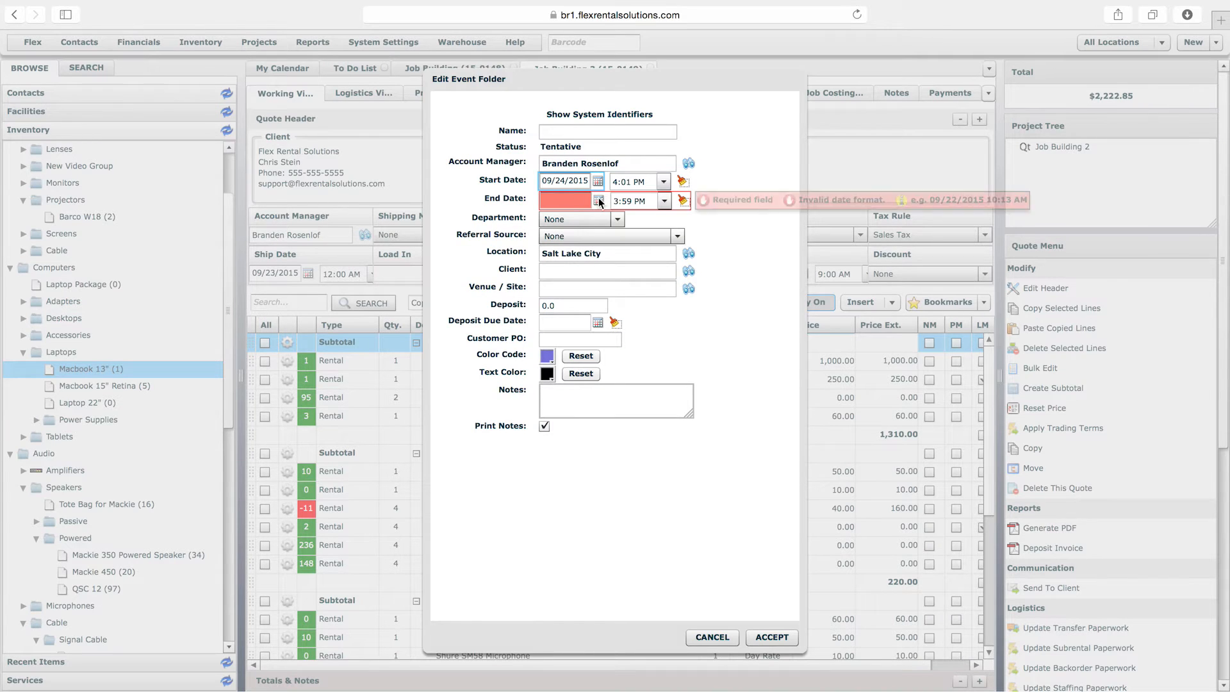
pyautogui.click(663, 301)
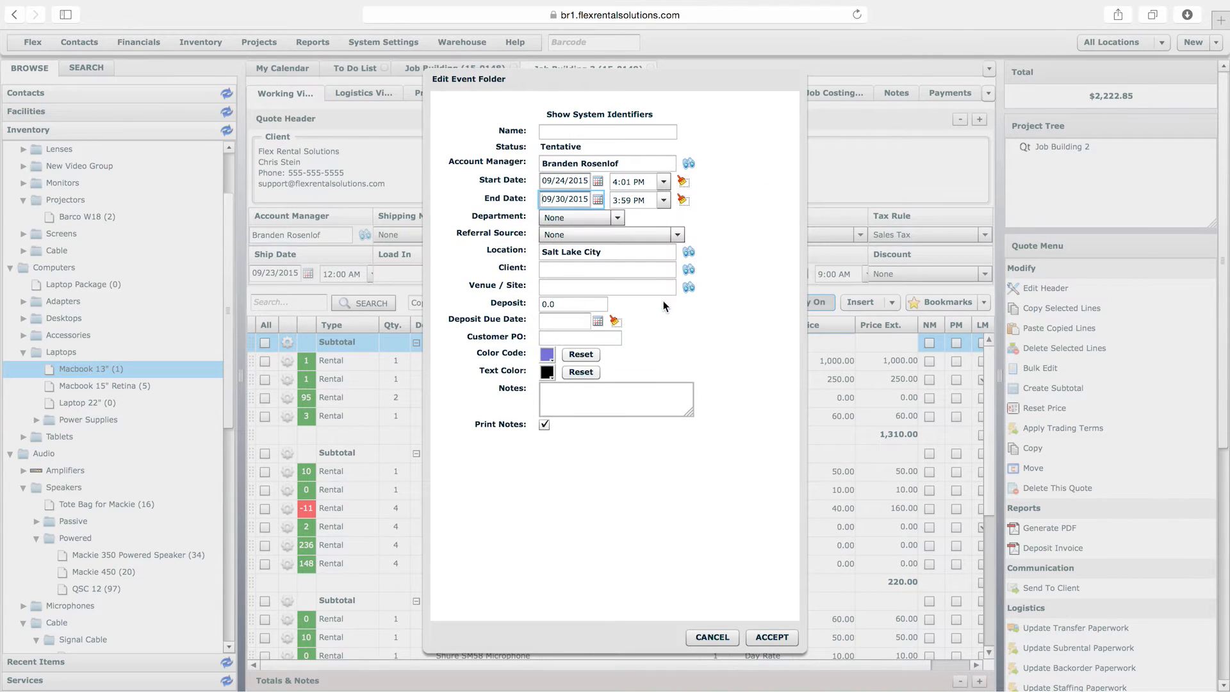
# Set the event folder's client to the Flex Rental Solutions contact and its venue to Abravanel Hall
pyautogui.click(587, 272)
pyautogui.write('chri')
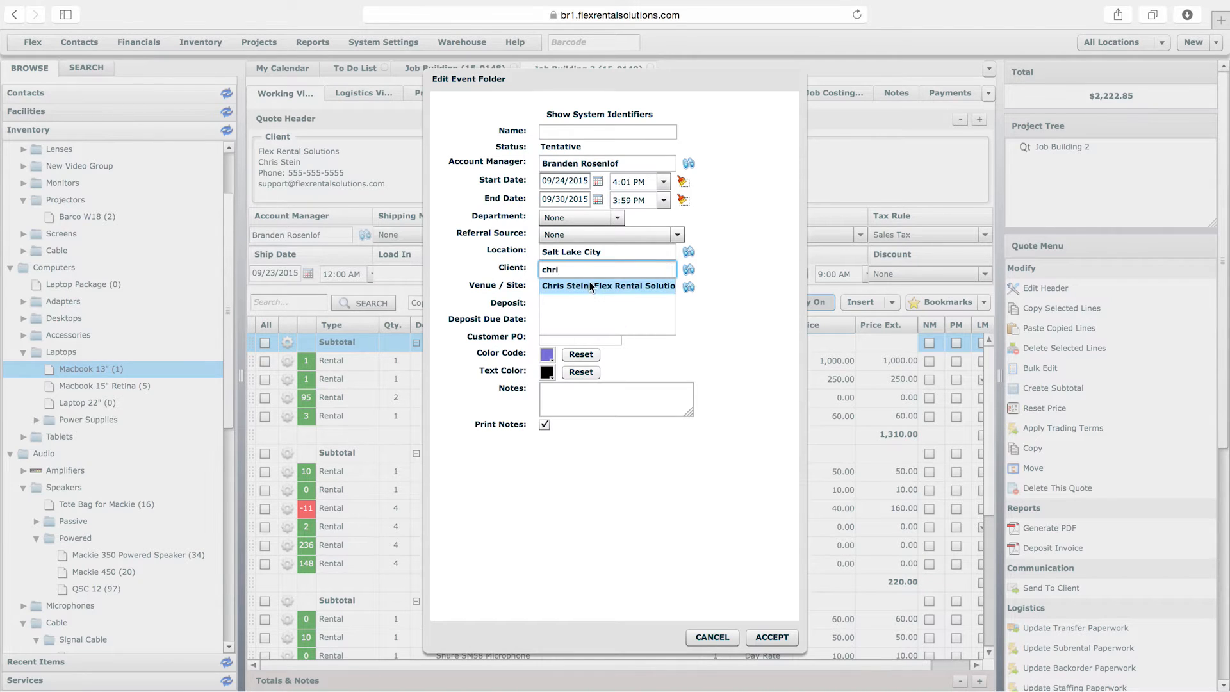
pyautogui.click(590, 286)
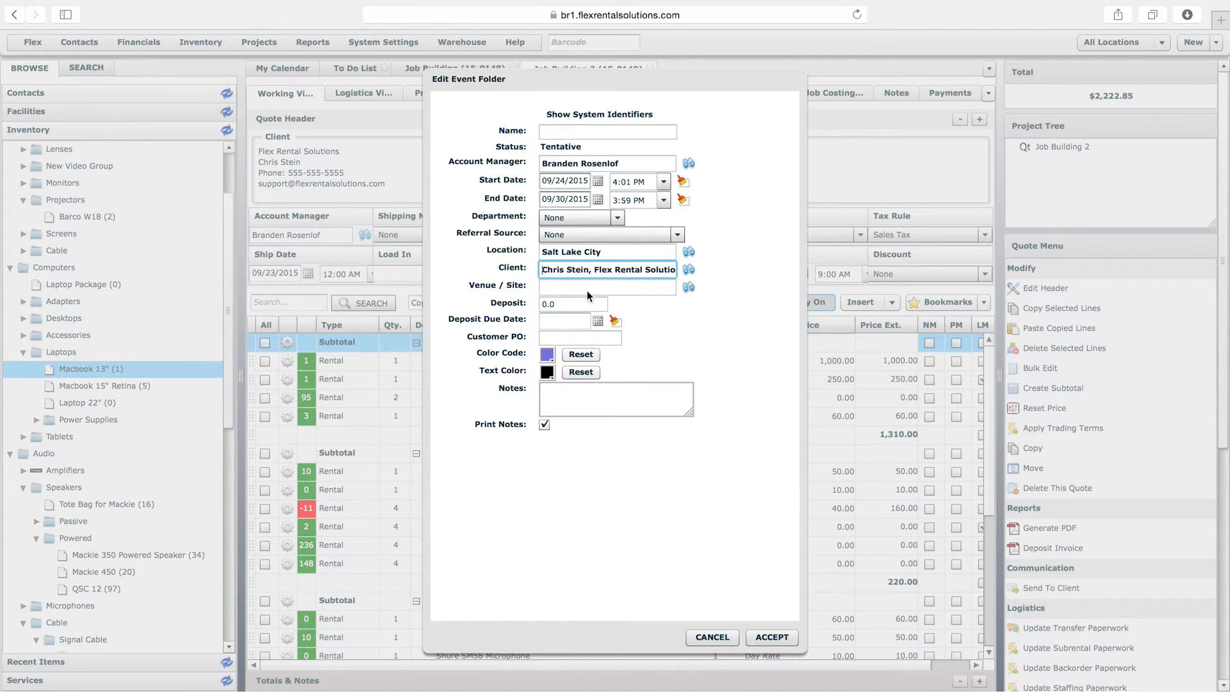
pyautogui.click(587, 287)
pyautogui.write('abr')
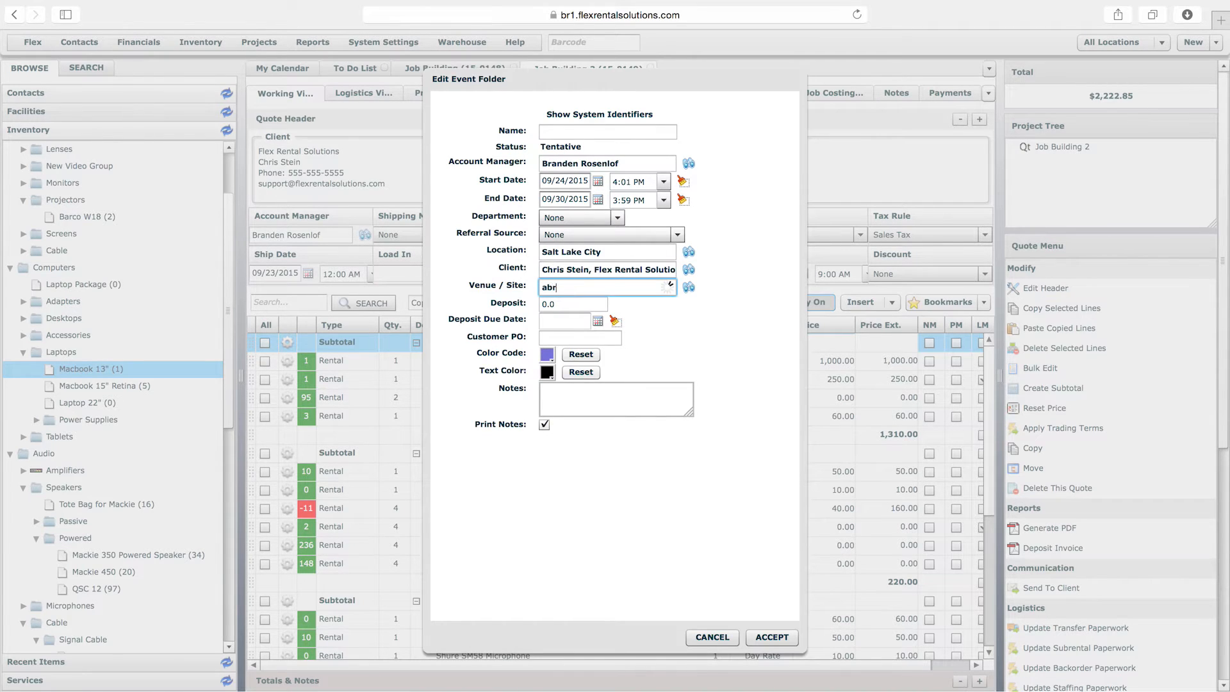
pyautogui.click(579, 303)
# Name the event folder Big Tech Event and save it
pyautogui.click(590, 132)
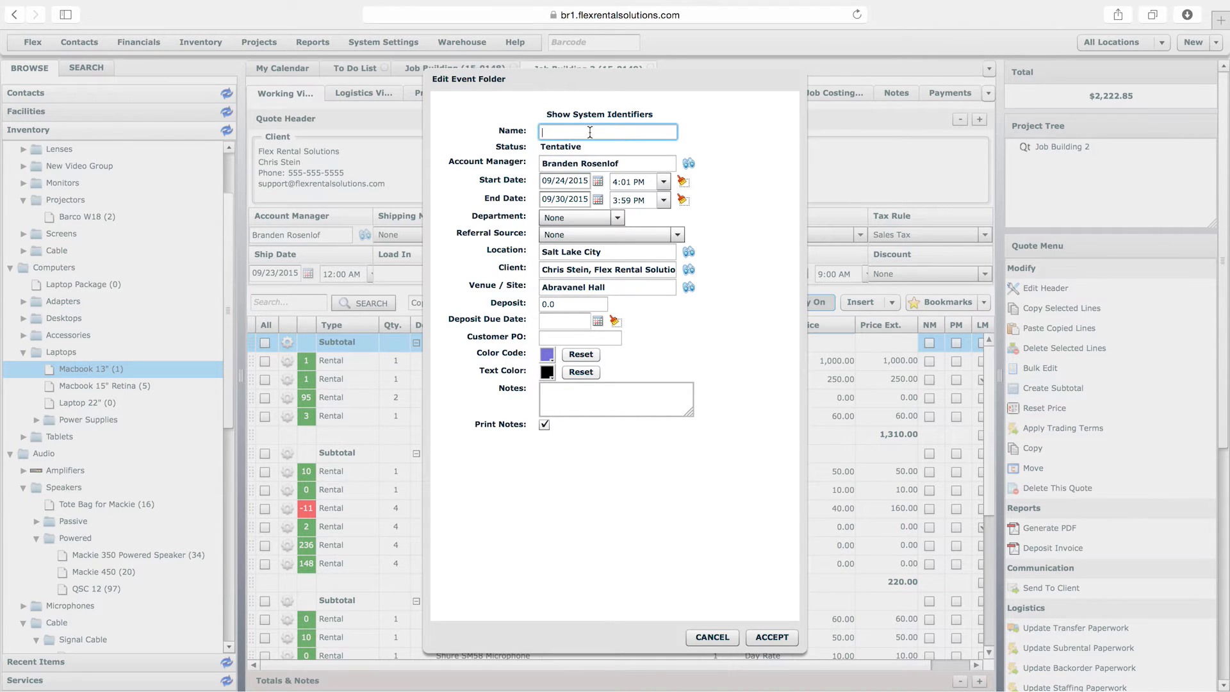
pyautogui.write('Big Tech Event')
pyautogui.click(759, 638)
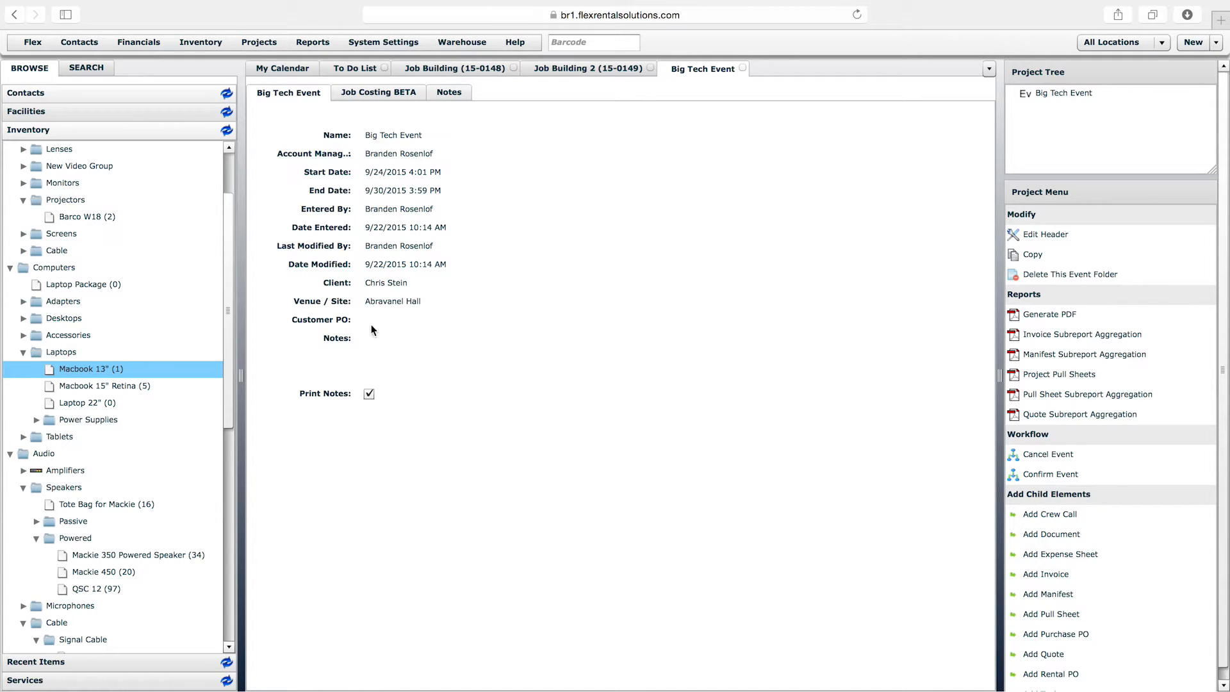
# Look through the event folder's notes and job costing, and return to its main details
pyautogui.click(448, 91)
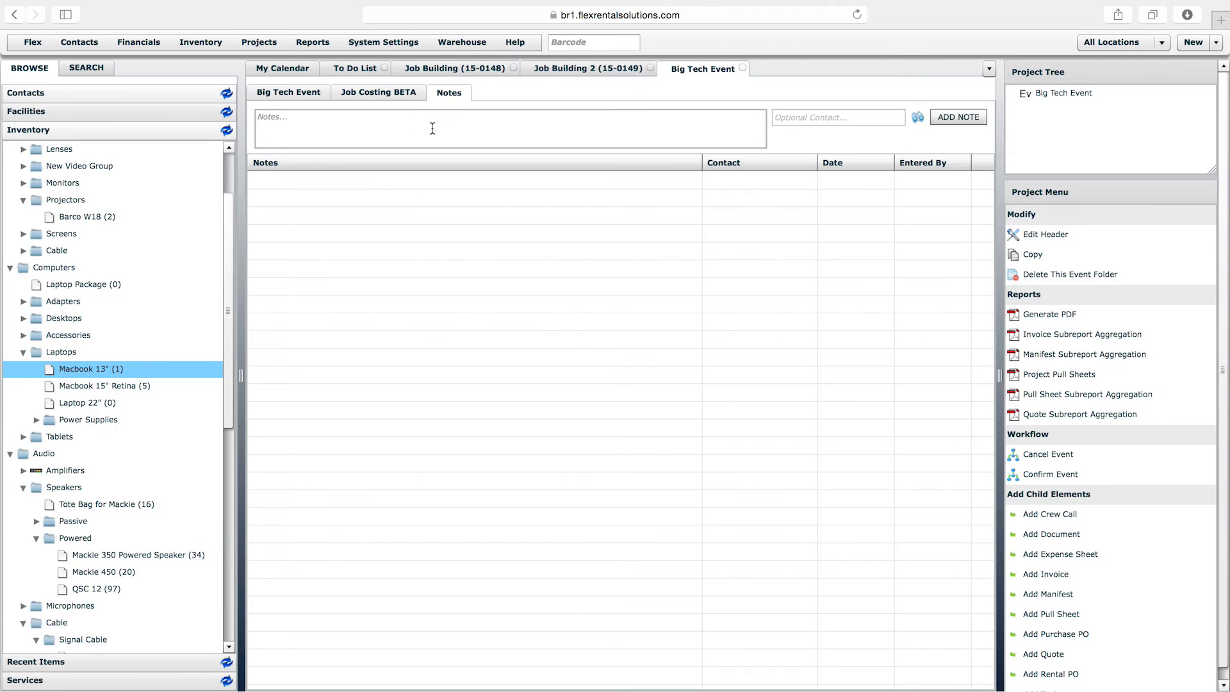
pyautogui.click(400, 94)
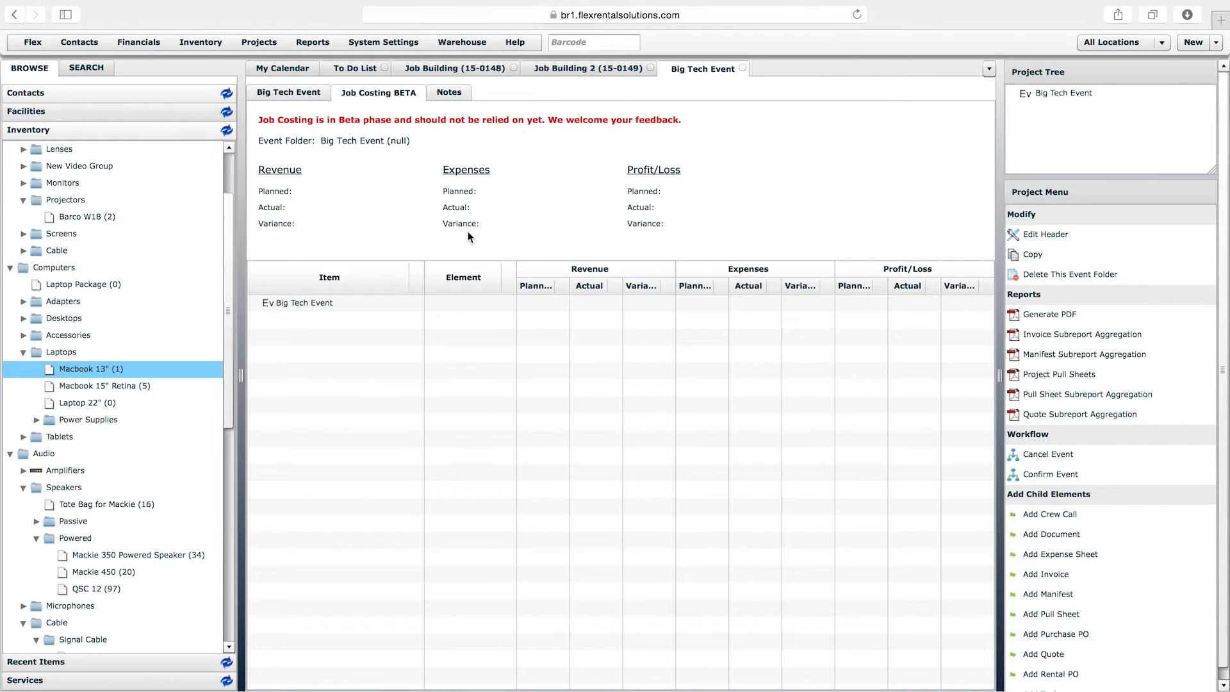
pyautogui.click(298, 93)
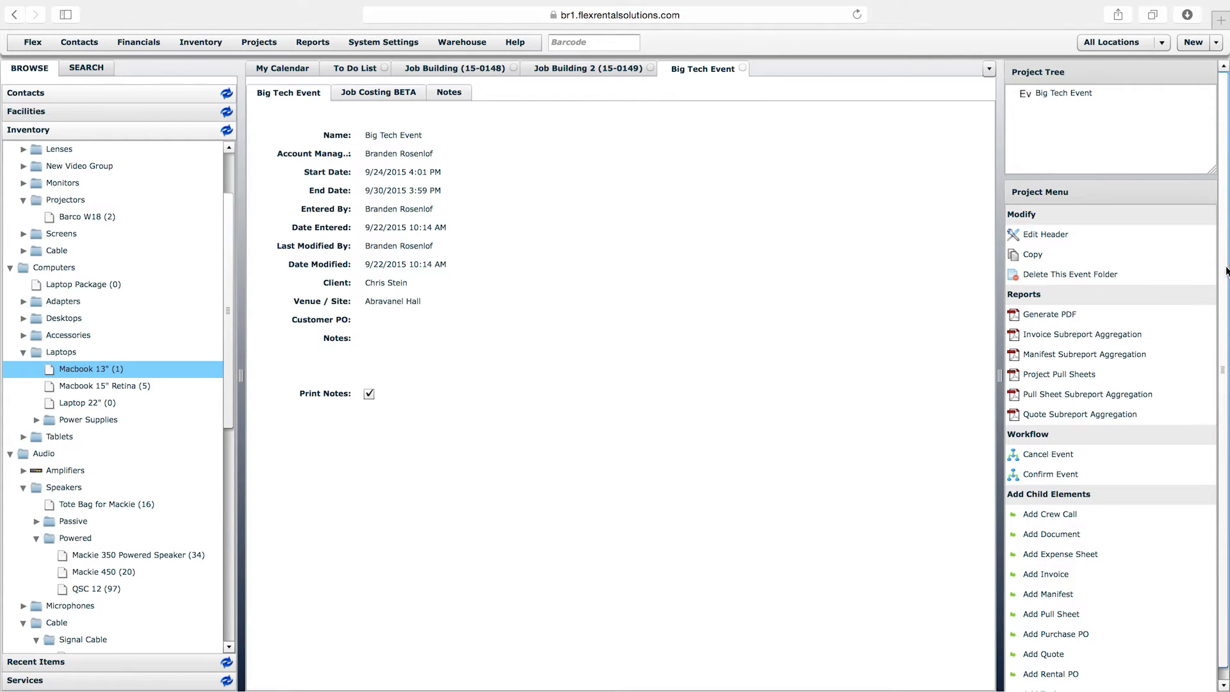
# Start a new quote inside the Big Tech Event folder and check its prefilled name, client and venue
pyautogui.scroll(-1, 1227, 262)
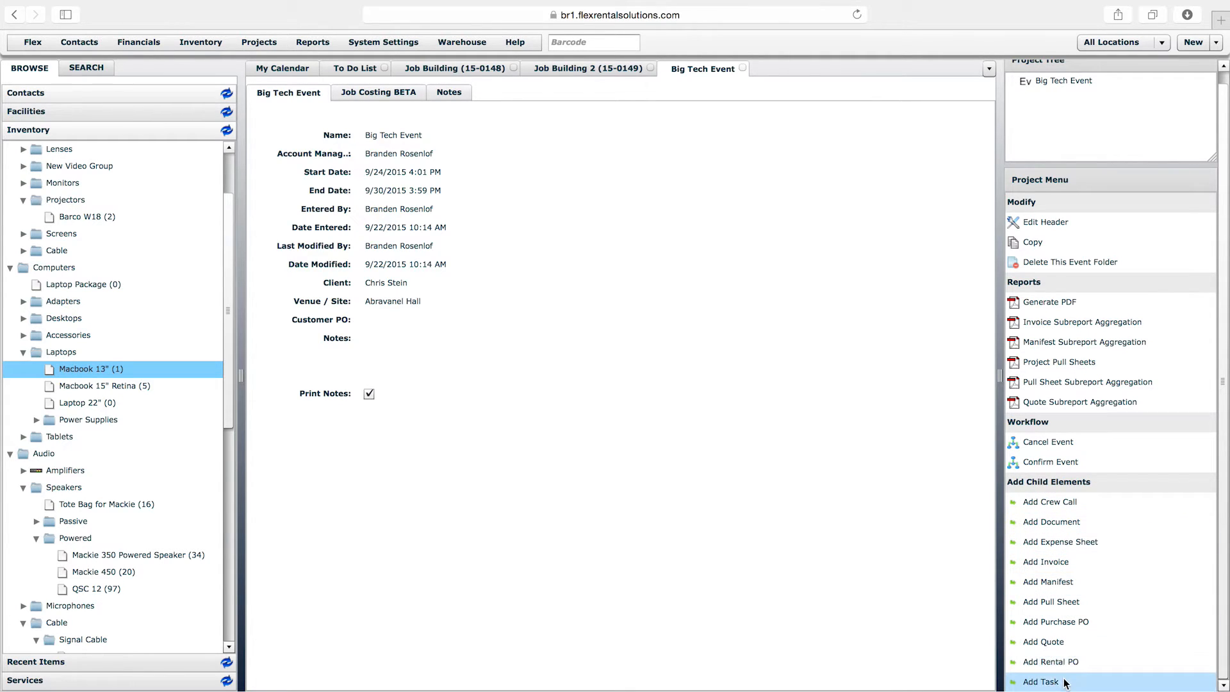
pyautogui.click(1051, 644)
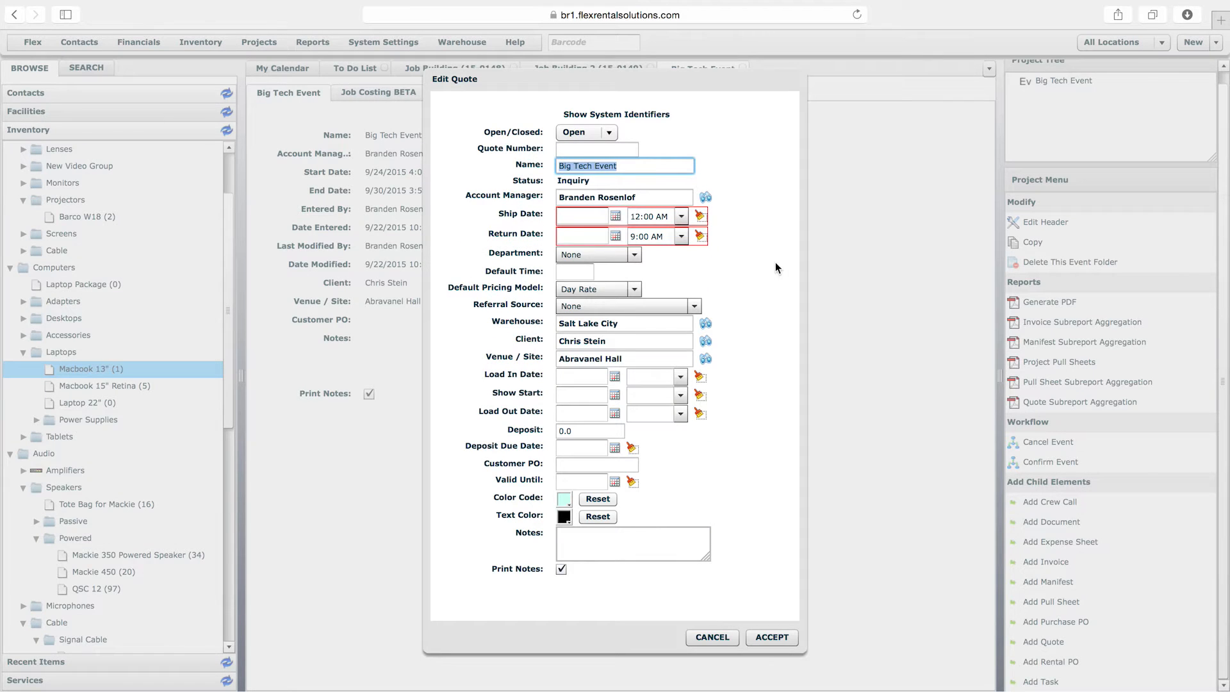
pyautogui.click(651, 166)
pyautogui.click(625, 340)
pyautogui.click(651, 357)
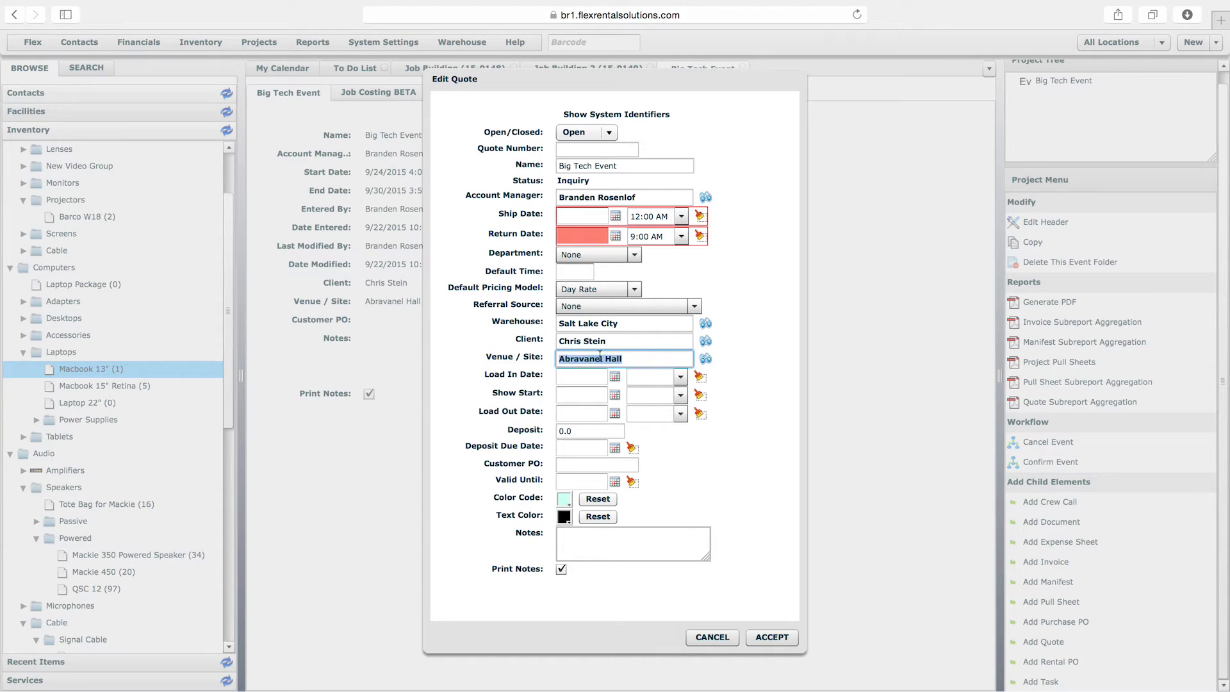
pyautogui.click(643, 339)
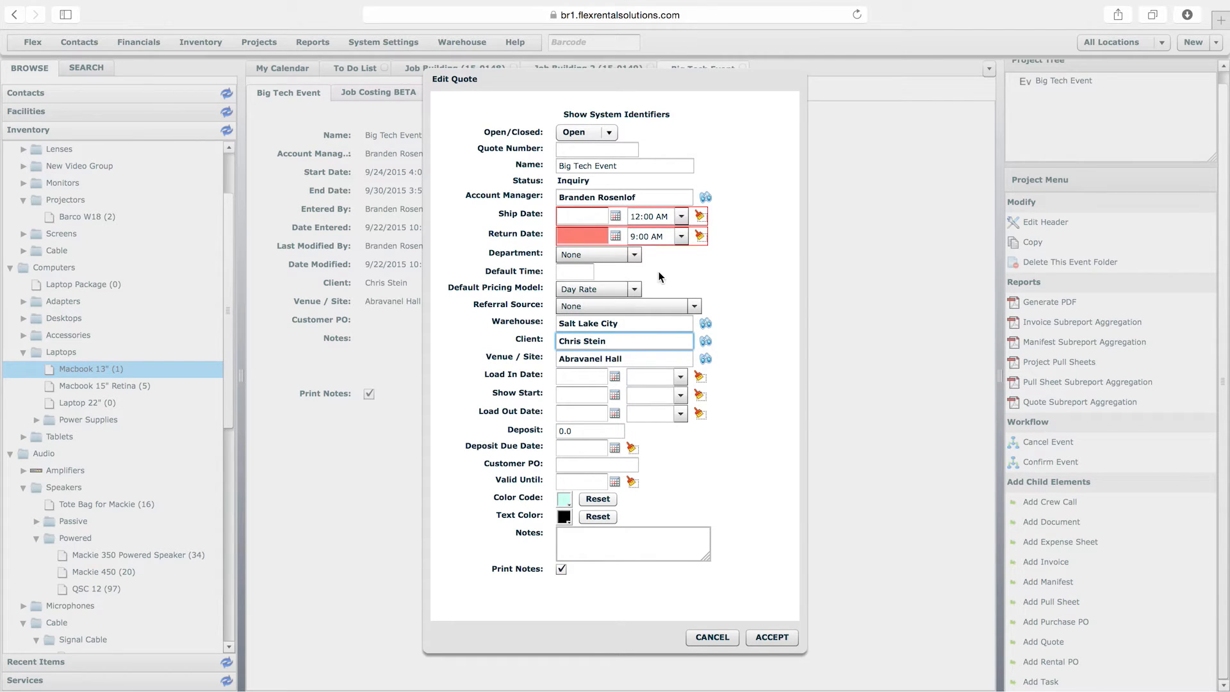
pyautogui.moveTo(641, 358); pyautogui.dragTo(546, 360)
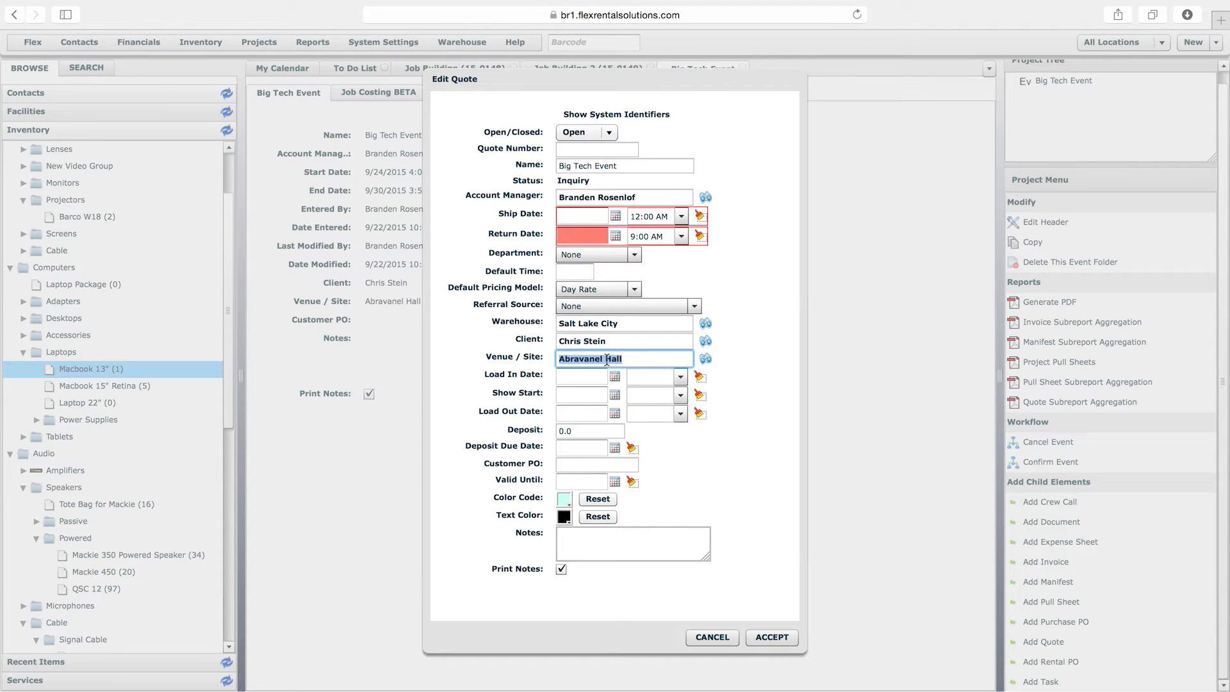
pyautogui.moveTo(638, 358); pyautogui.dragTo(529, 364)
pyautogui.click(632, 359)
# Set the new quote's ship date to 09/24/2015 at 8:00 AM
pyautogui.click(615, 216)
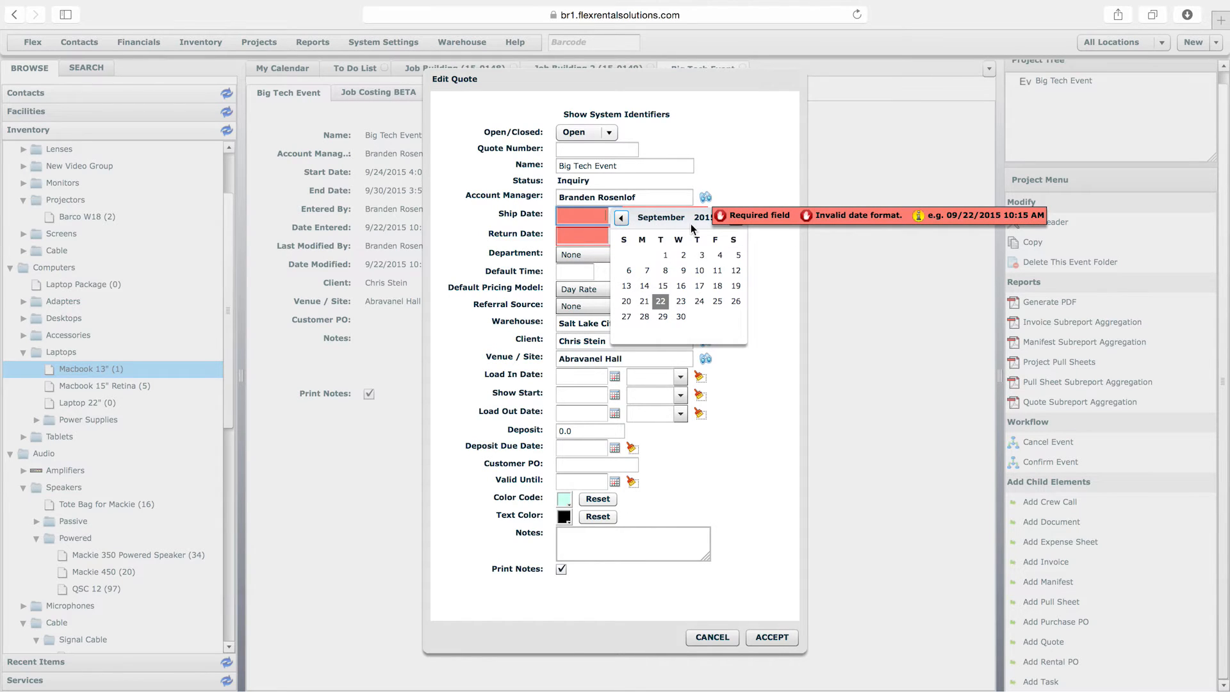
pyautogui.click(700, 301)
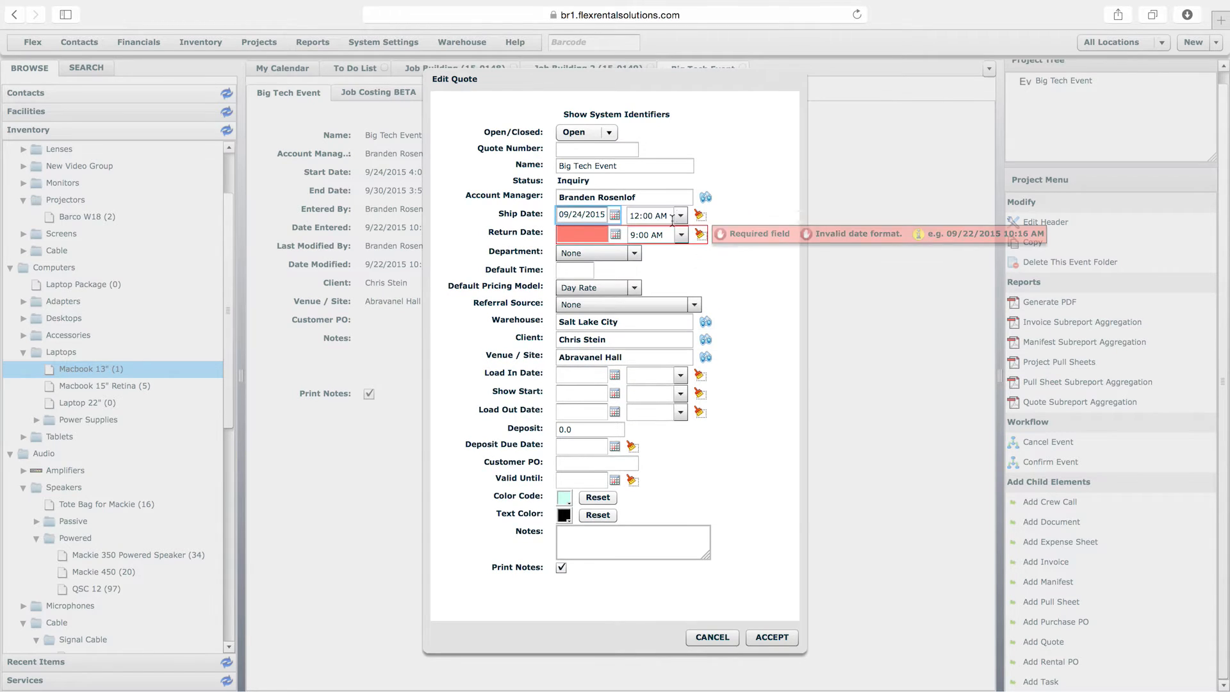
pyautogui.scroll(-5, 683, 269)
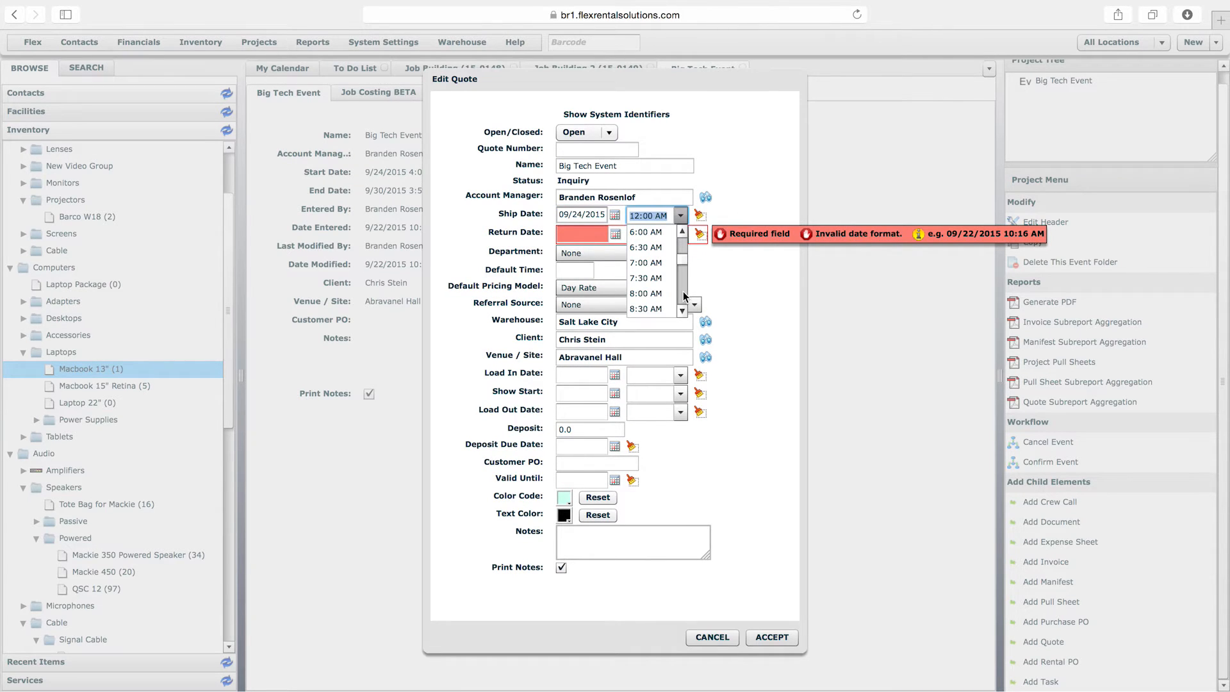
pyautogui.click(647, 301)
# Set the quote's return date to 09/30/2015 at 3:00 PM and save the quote
pyautogui.click(615, 235)
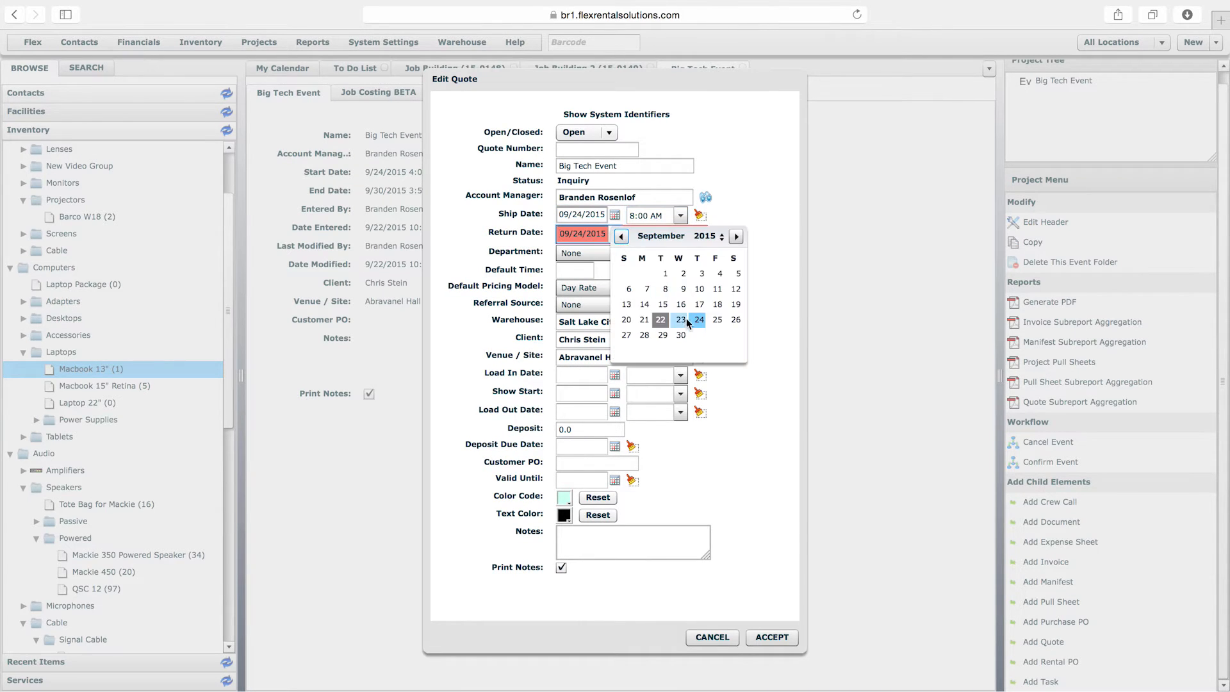
pyautogui.click(678, 336)
pyautogui.click(681, 235)
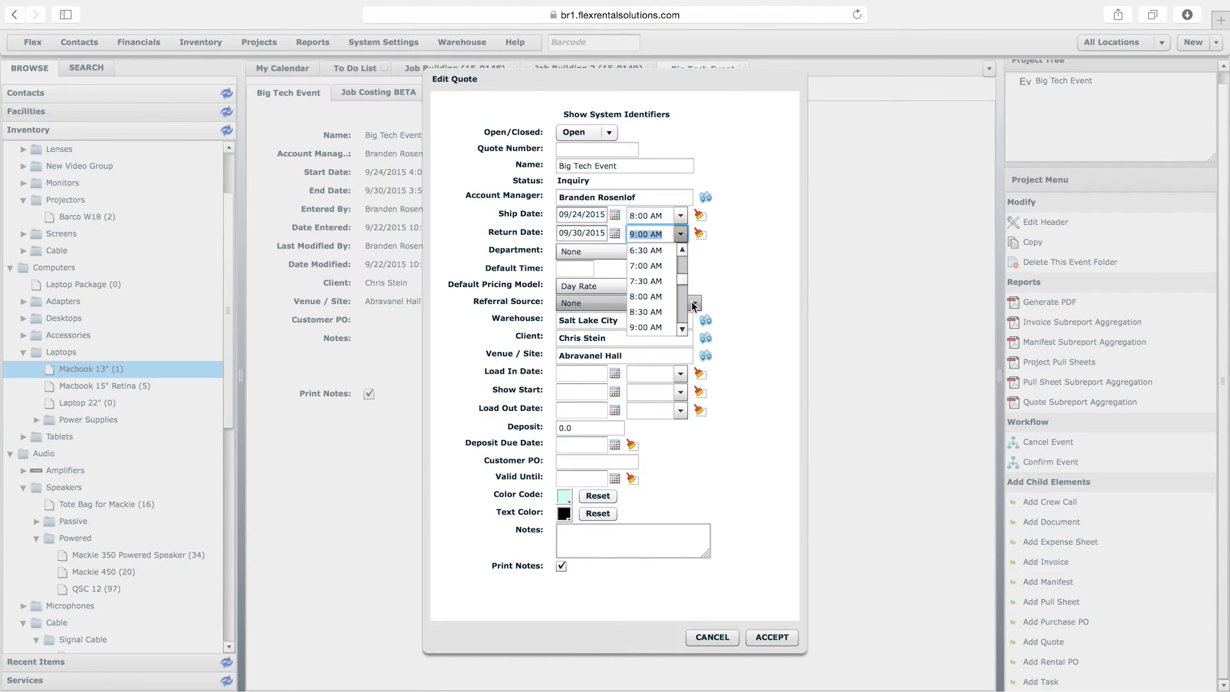
pyautogui.scroll(-4, 683, 305)
pyautogui.click(652, 328)
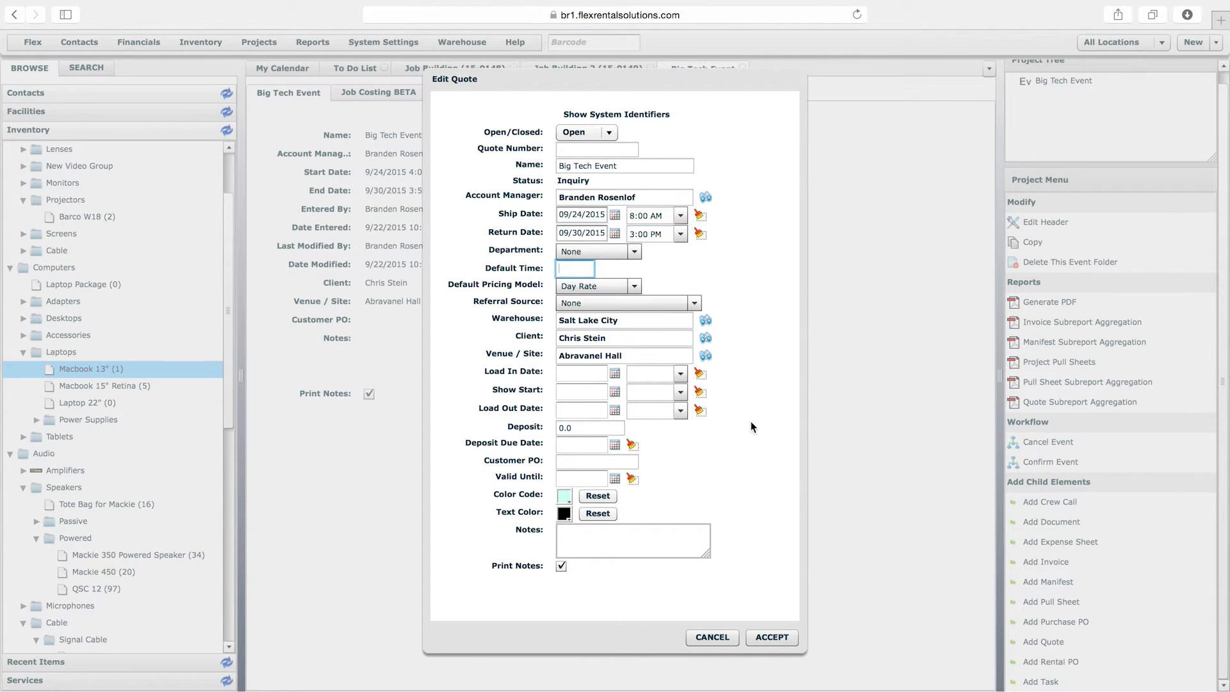
pyautogui.click(773, 638)
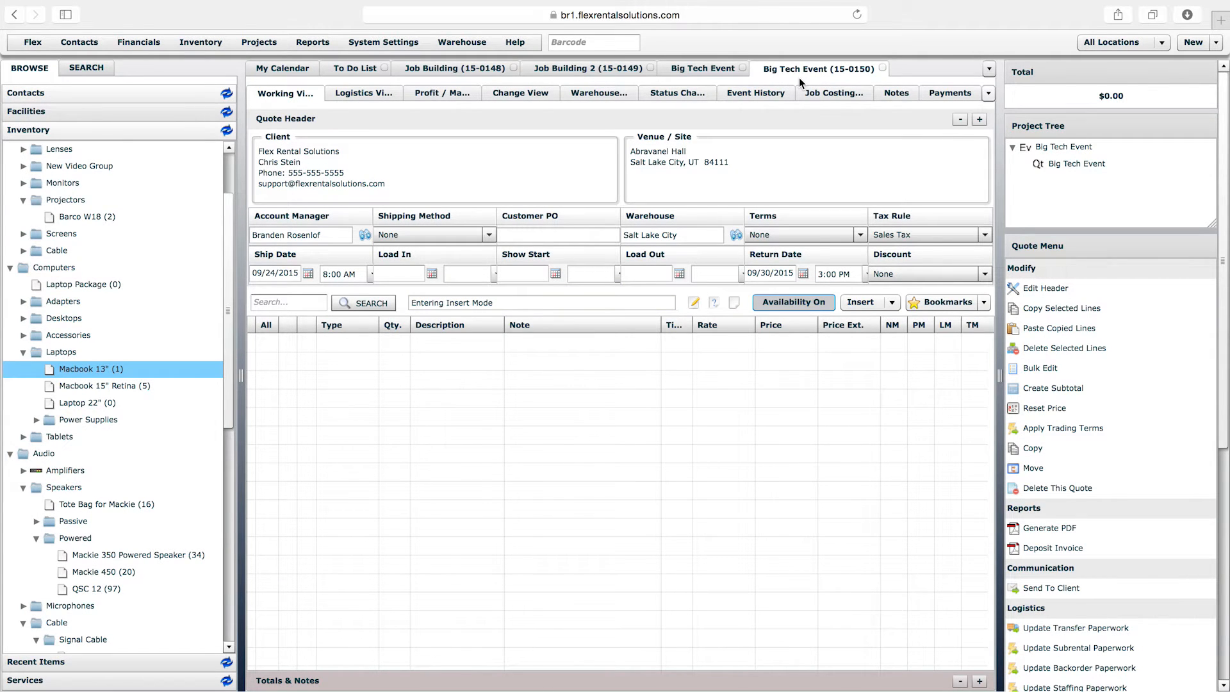
# Rename the quote as Big Tech Event - GS in its header and save it
pyautogui.click(1051, 290)
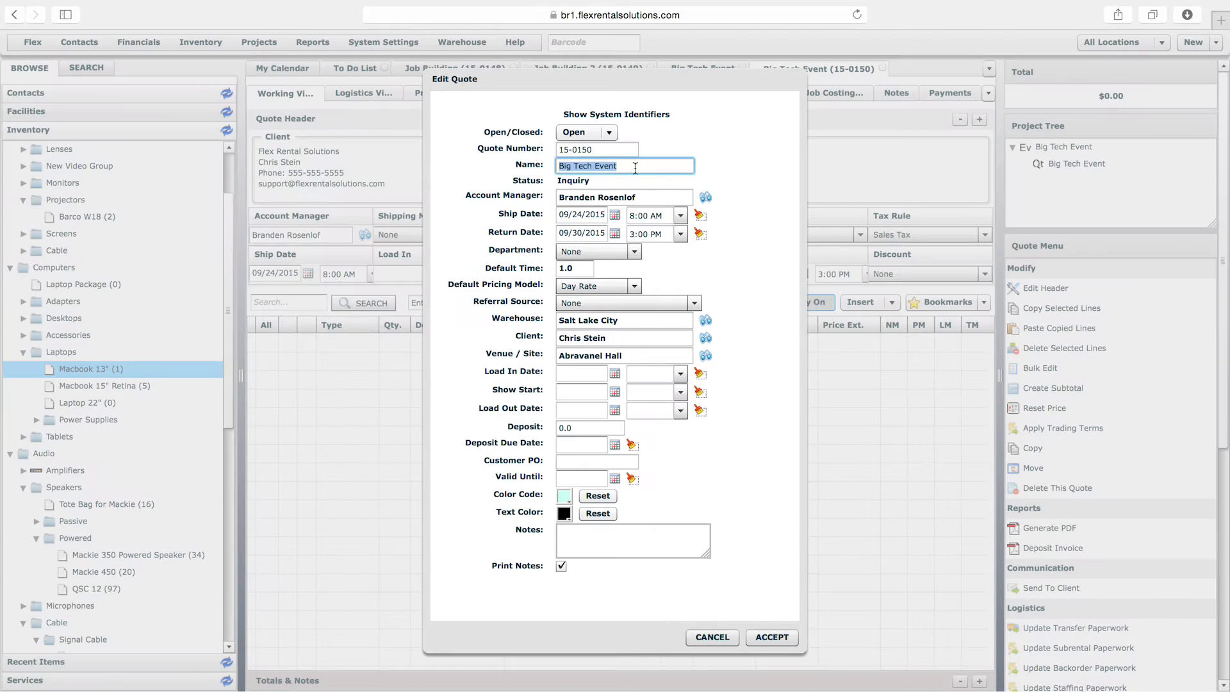
pyautogui.click(638, 165)
pyautogui.click(775, 638)
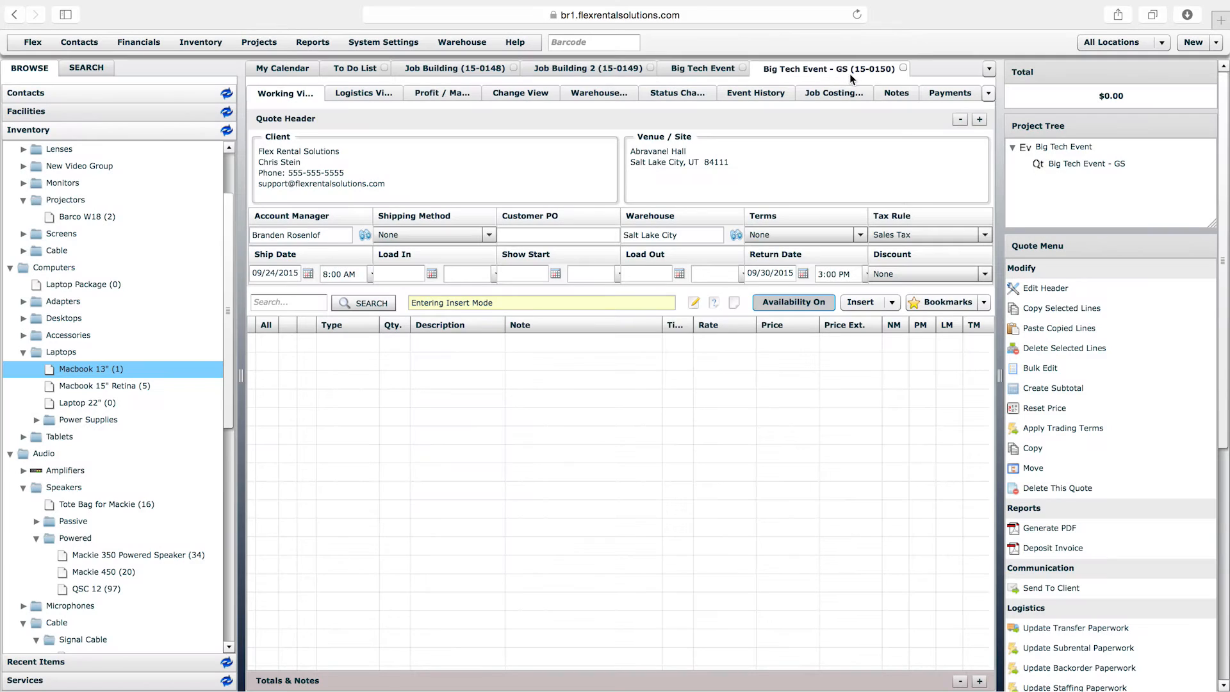
# Start another quote inside the Big Tech Event folder and name it Big Tech Event - Breakouts
pyautogui.click(712, 68)
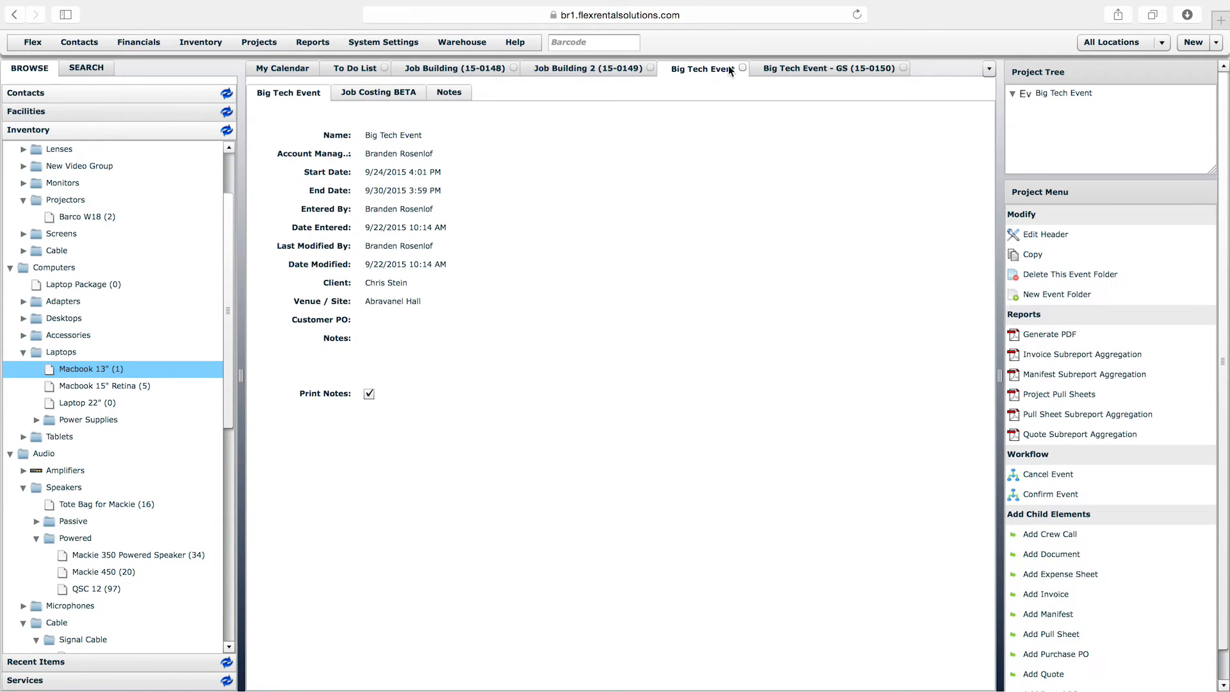
pyautogui.scroll(-1, 1218, 622)
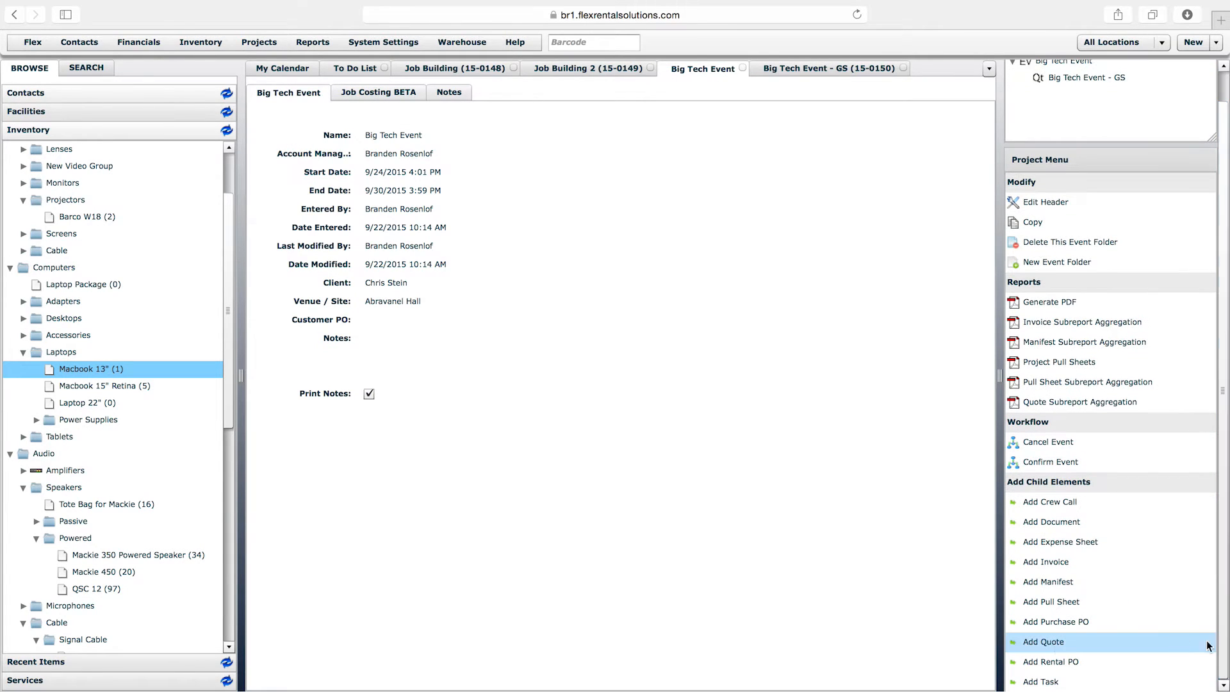
pyautogui.click(1045, 642)
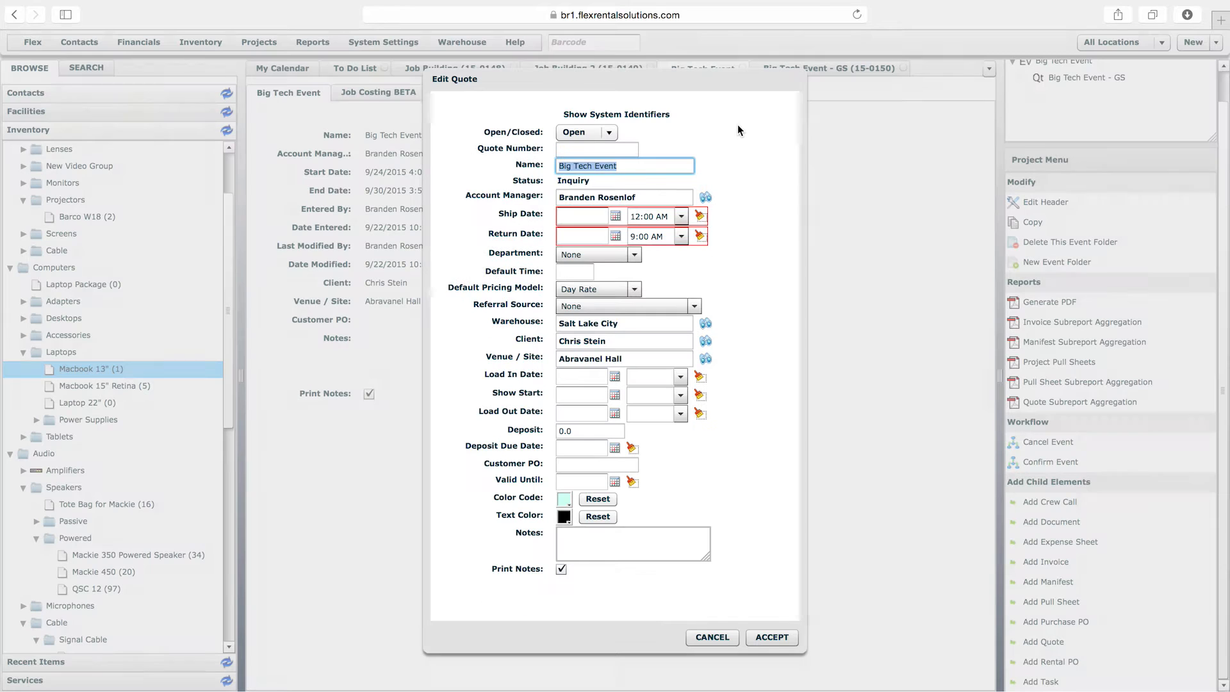
pyautogui.click(651, 166)
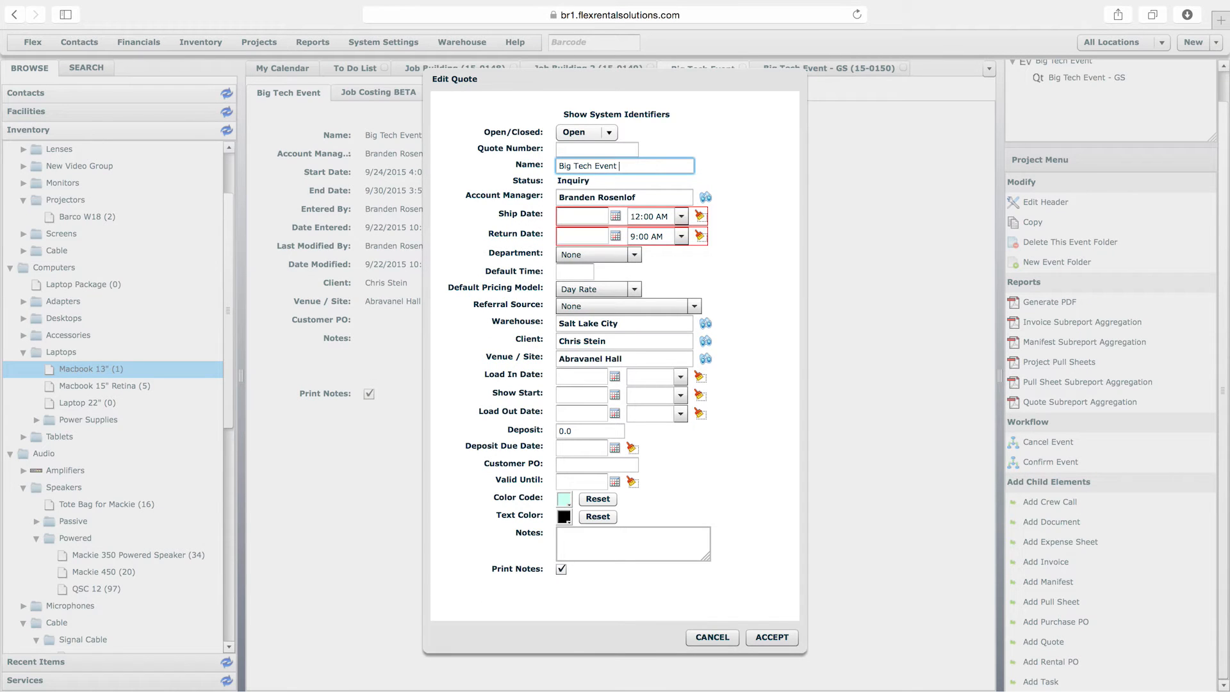
pyautogui.write('- Breakouts')
# Set the Breakouts quote's ship date to 09/27/2015 and its return date to 09/30/2015
pyautogui.click(616, 216)
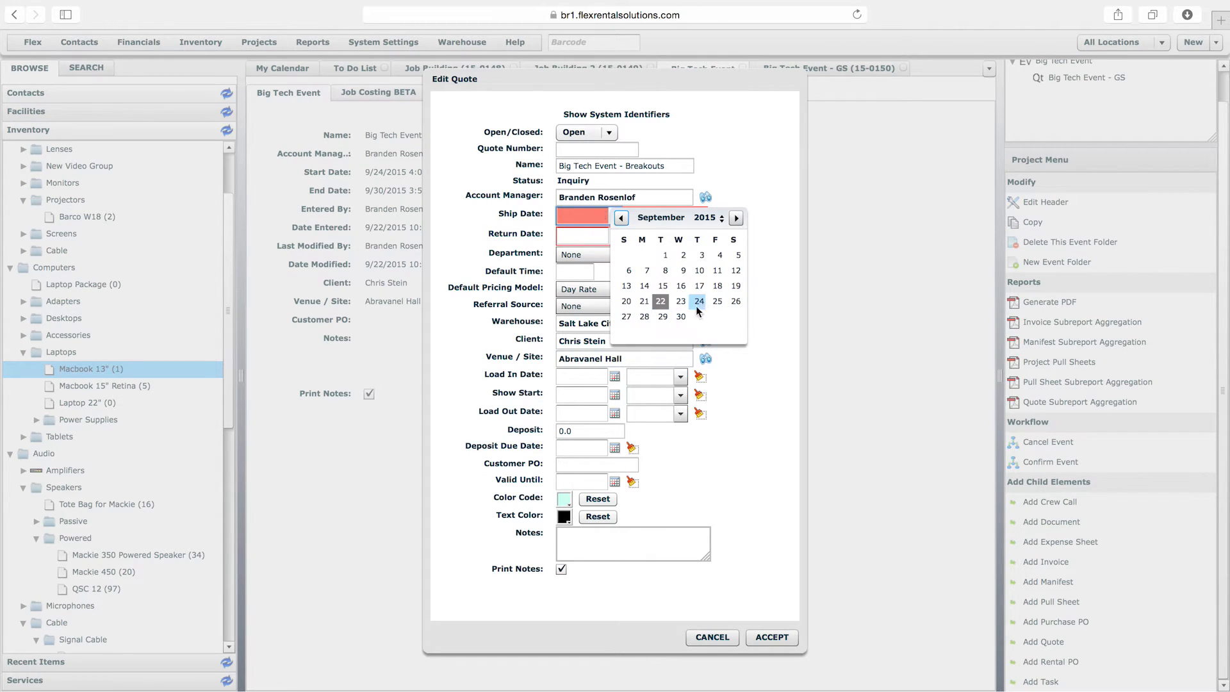
pyautogui.click(626, 320)
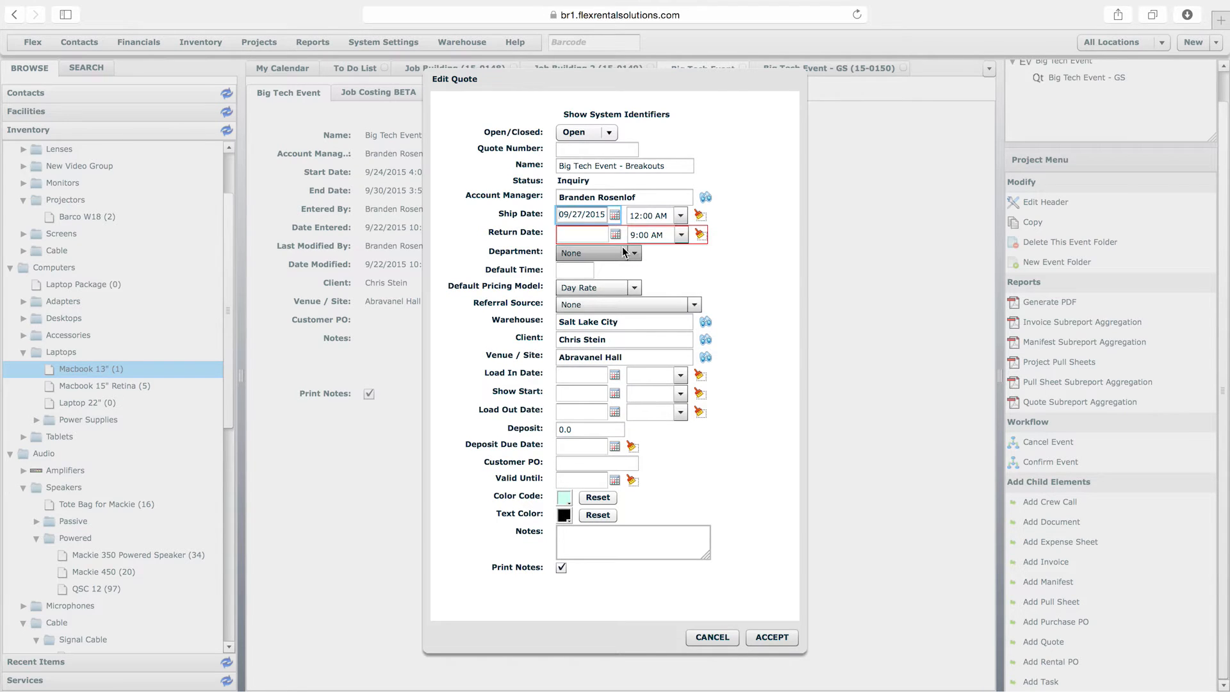
pyautogui.click(614, 232)
pyautogui.click(682, 336)
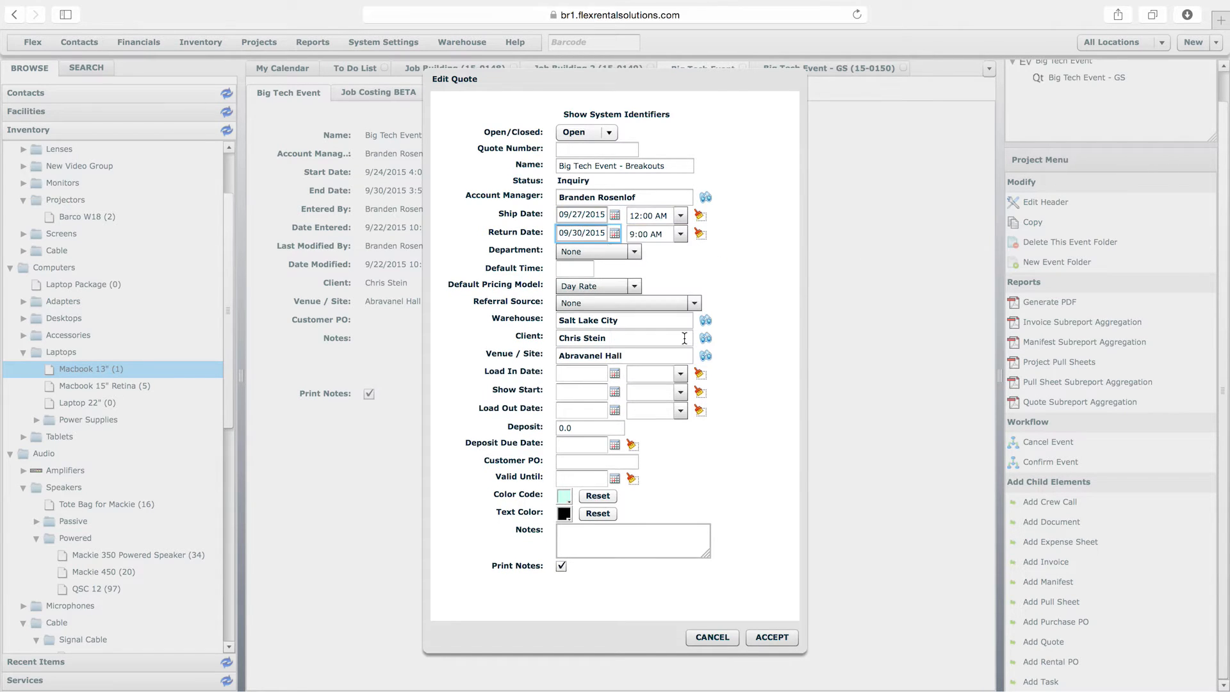
# Set the Breakouts quote's return time to 3:00 PM and ship time to 10:00 AM, and save the quote
pyautogui.click(681, 235)
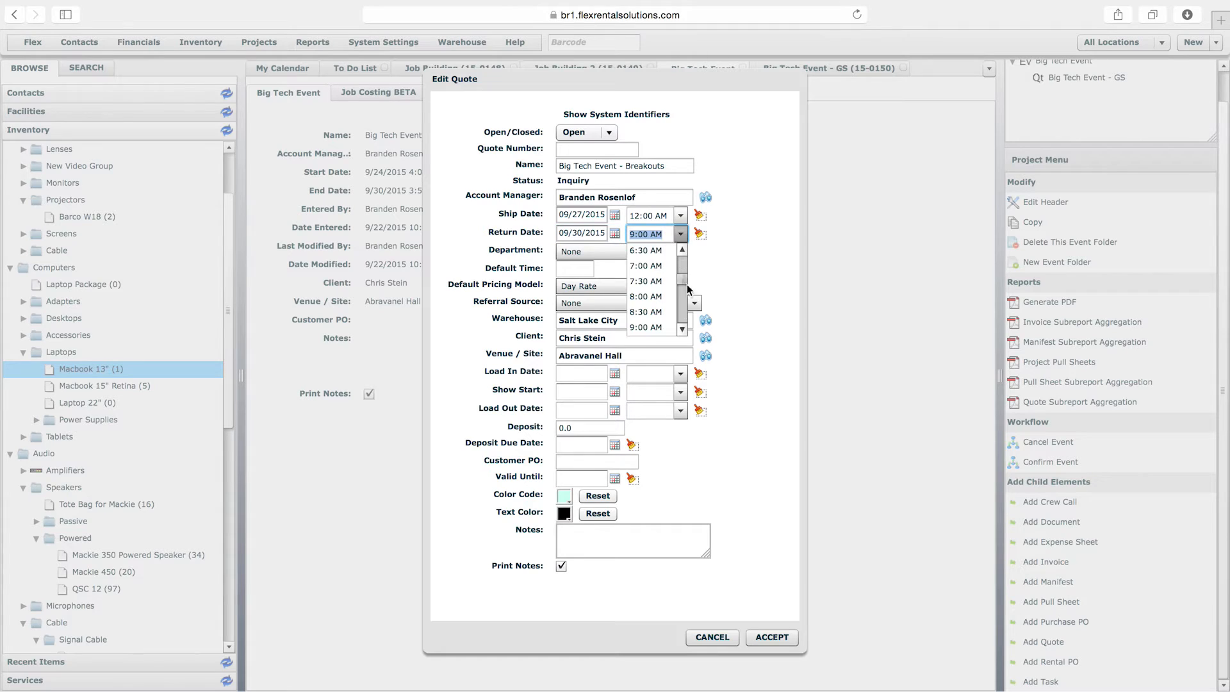
pyautogui.click(646, 312)
pyautogui.click(681, 215)
pyautogui.scroll(-6, 683, 270)
pyautogui.scroll(2, 682, 257)
pyautogui.click(647, 232)
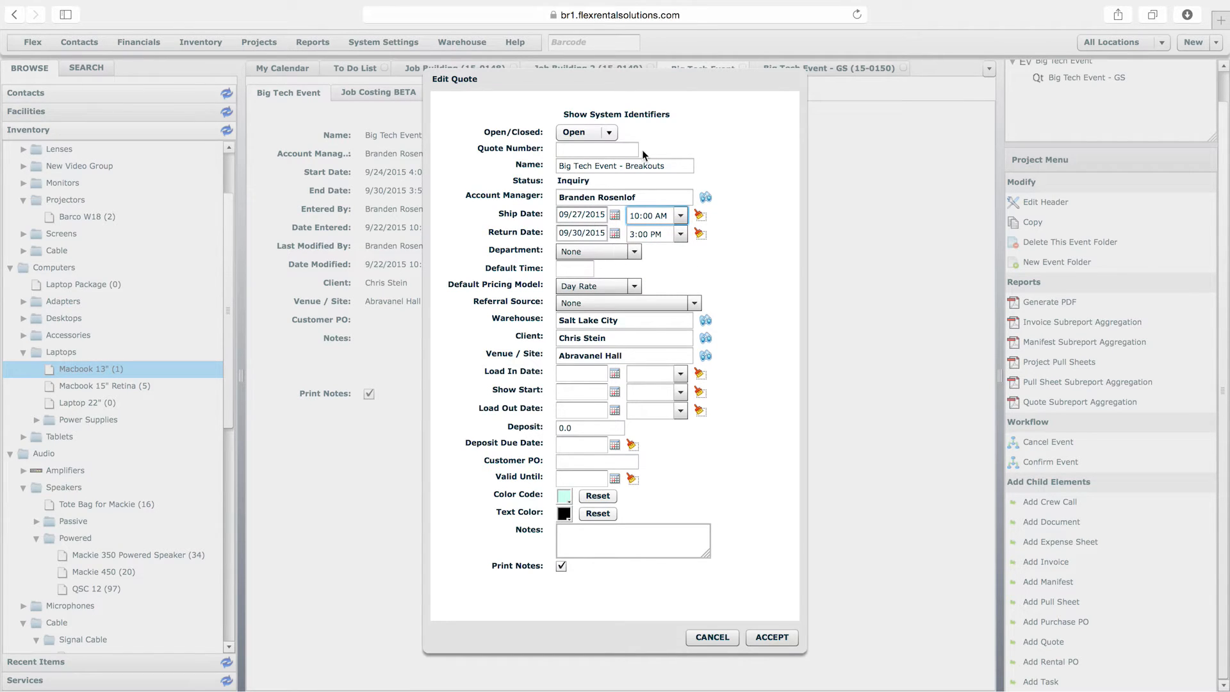
pyautogui.click(670, 165)
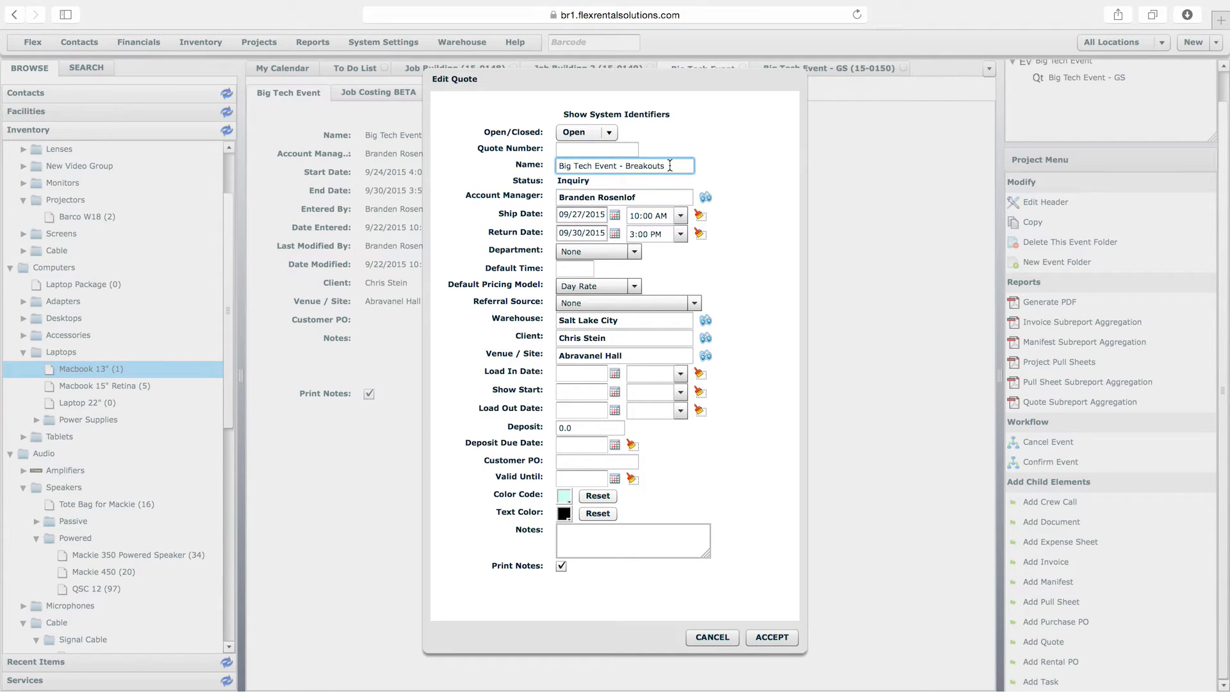
pyautogui.click(774, 637)
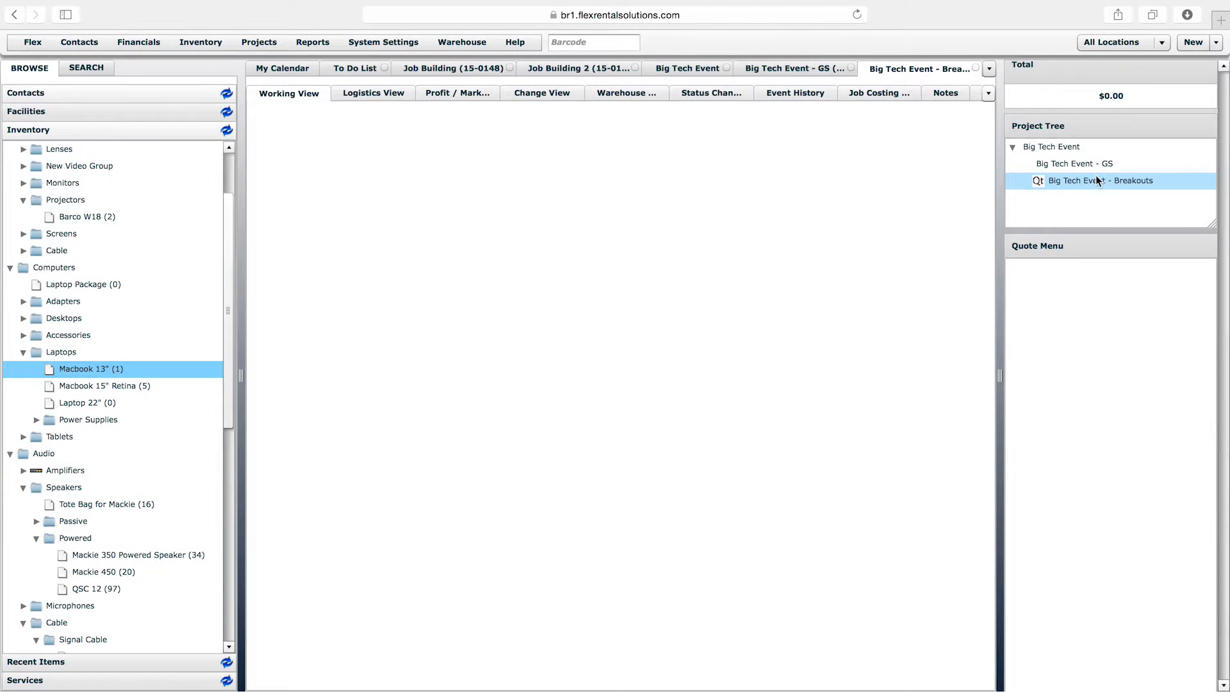
# Check the GS and Breakouts quotes under the event folder in the project tree
pyautogui.click(1083, 164)
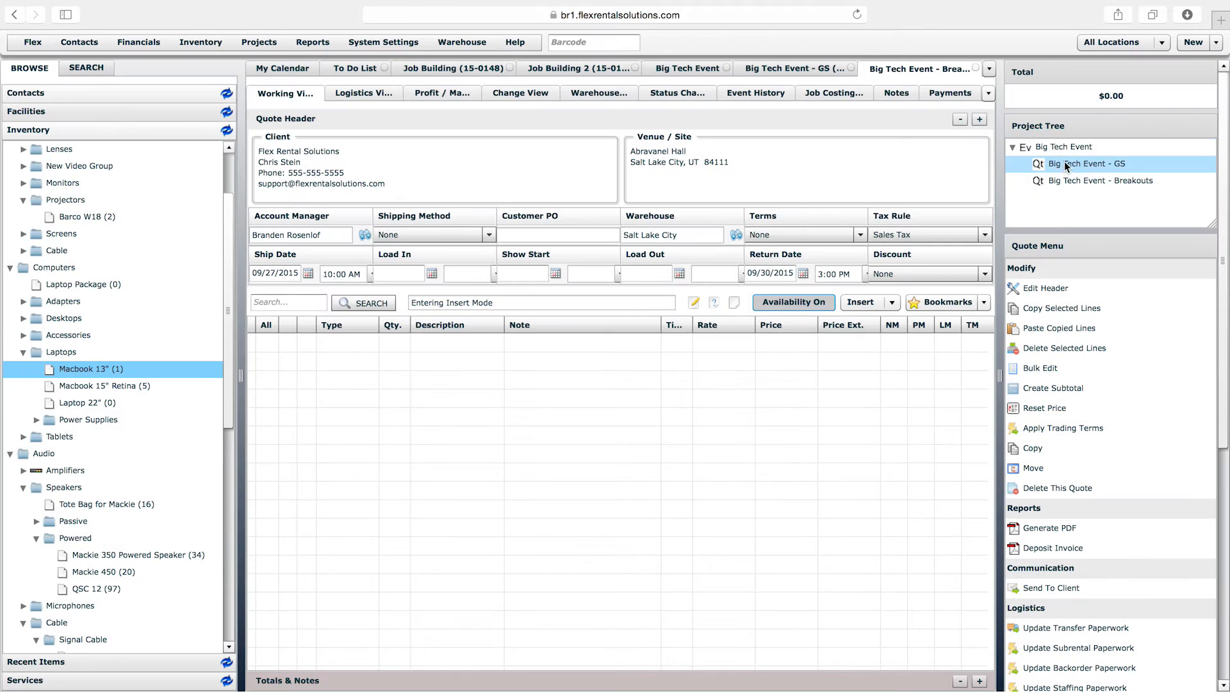
pyautogui.click(1023, 149)
pyautogui.click(1065, 180)
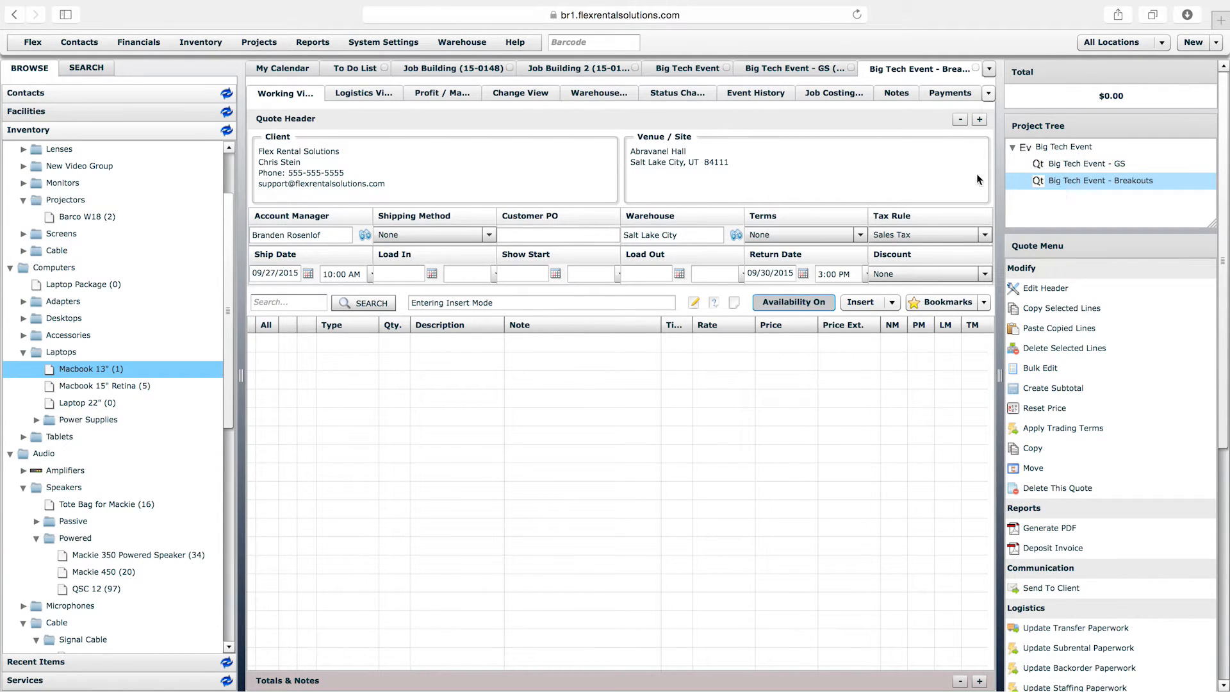
# Open the daybook, switch it from My Calendar to Calendar, and look at the Big Tech Event folder's entry
pyautogui.click(300, 71)
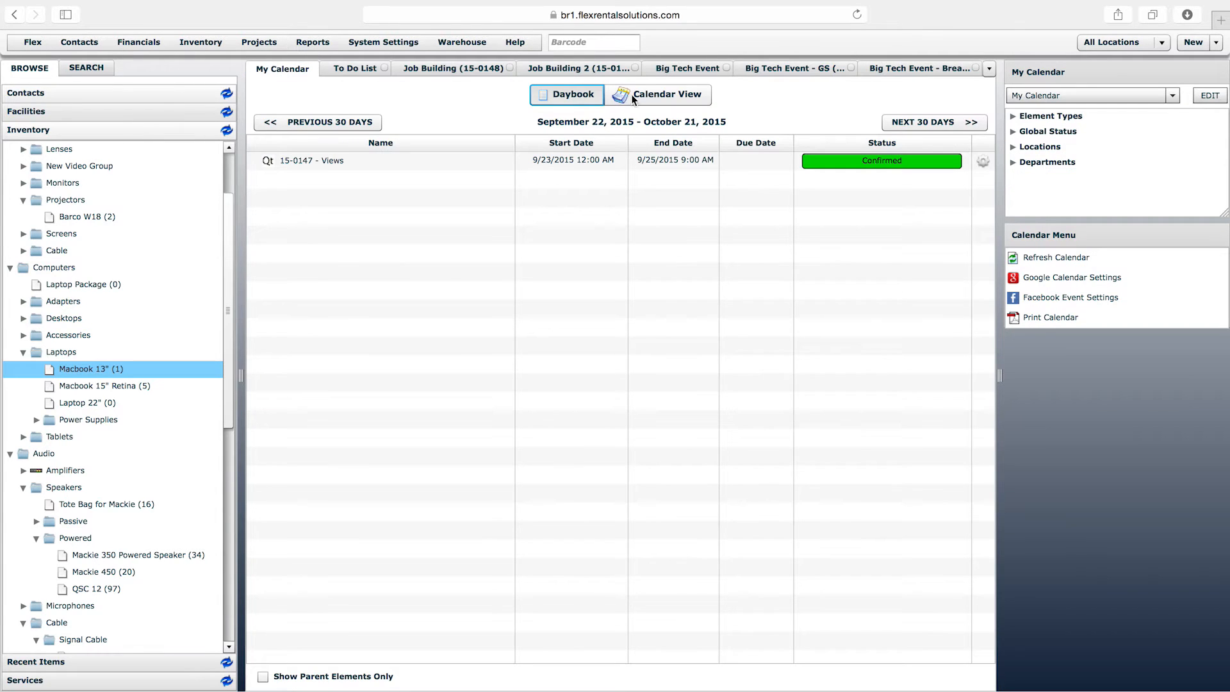
pyautogui.click(1059, 93)
pyautogui.click(1053, 112)
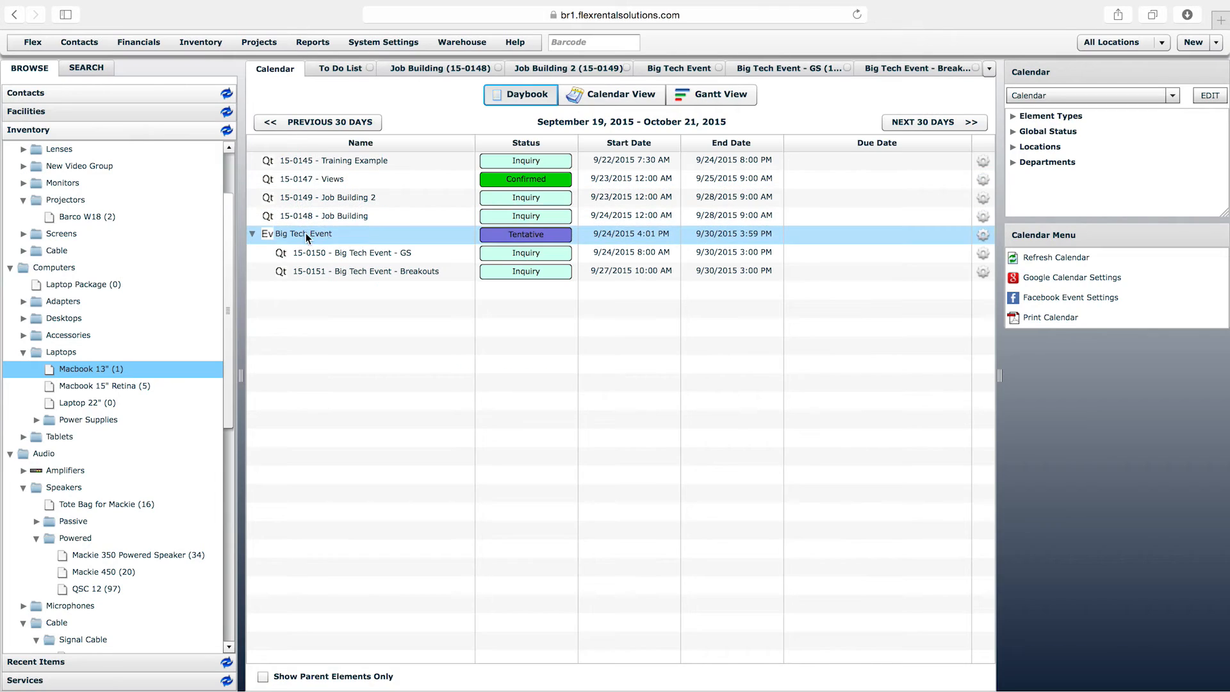
pyautogui.click(265, 235)
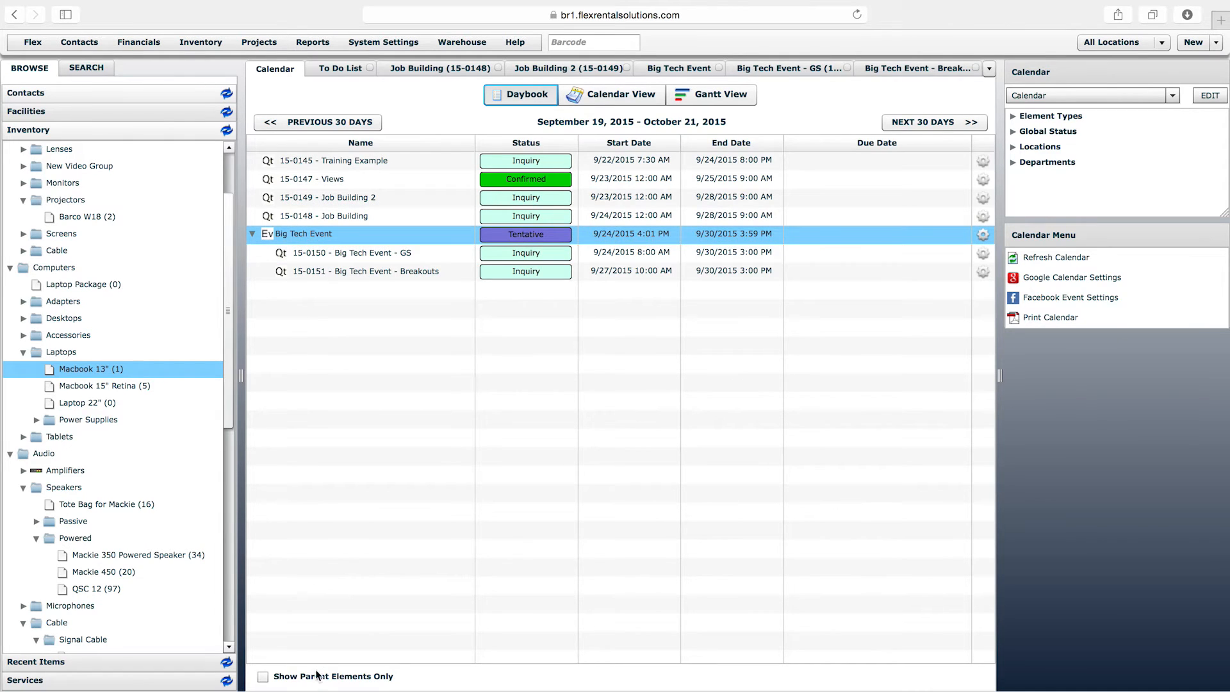
# Limit the daybook to parent elements only, and expand and collapse Big Tech Event to check its child quotes
pyautogui.click(280, 681)
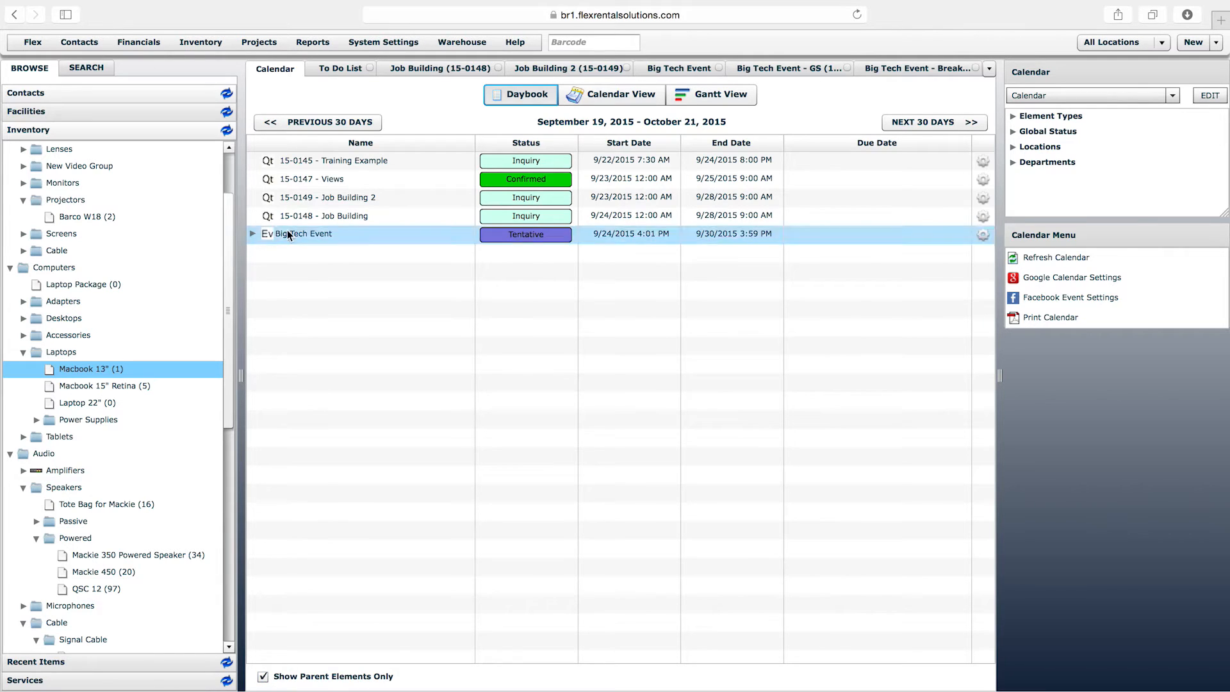
pyautogui.click(252, 233)
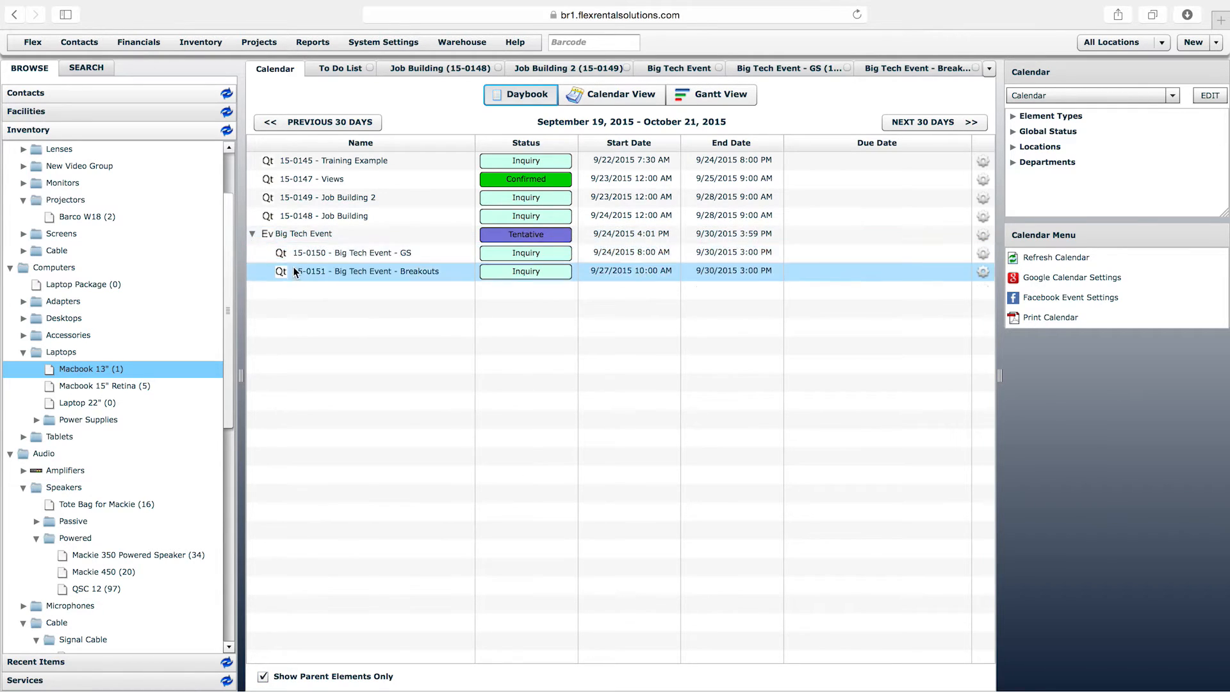
pyautogui.click(252, 234)
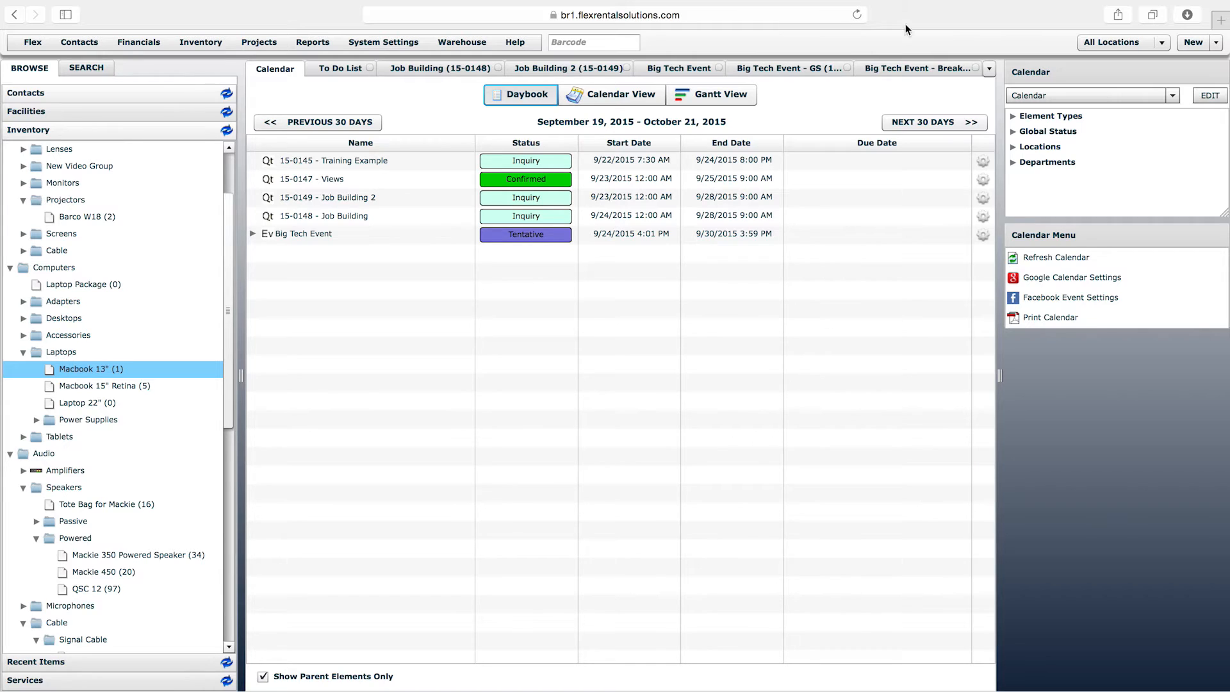
# Start a third quote inside the Big Tech Event folder and name it Big Tech Event - Closing Night Party
pyautogui.click(941, 70)
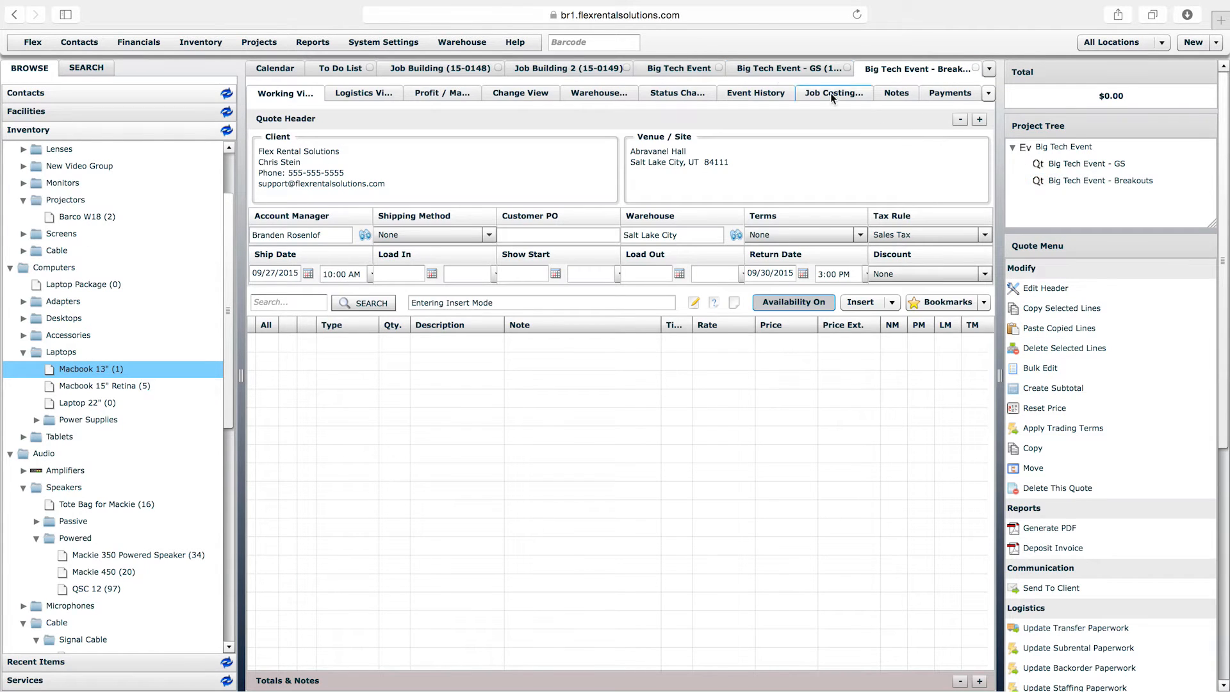
pyautogui.click(676, 69)
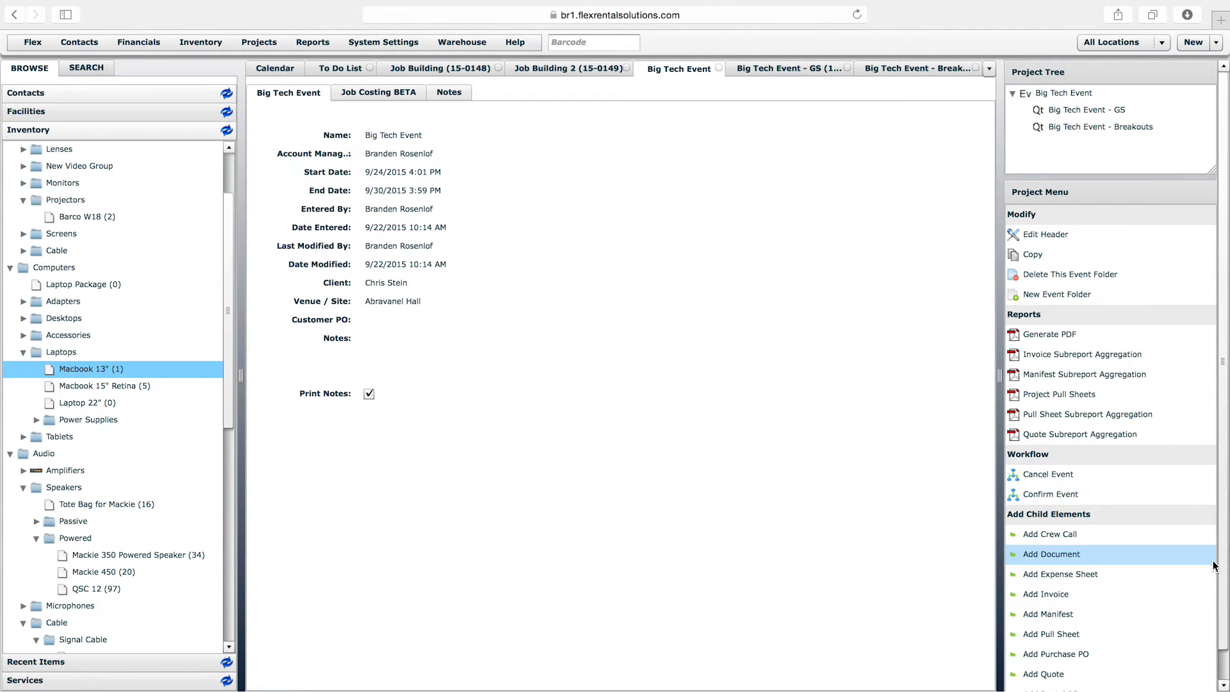
pyautogui.click(1057, 673)
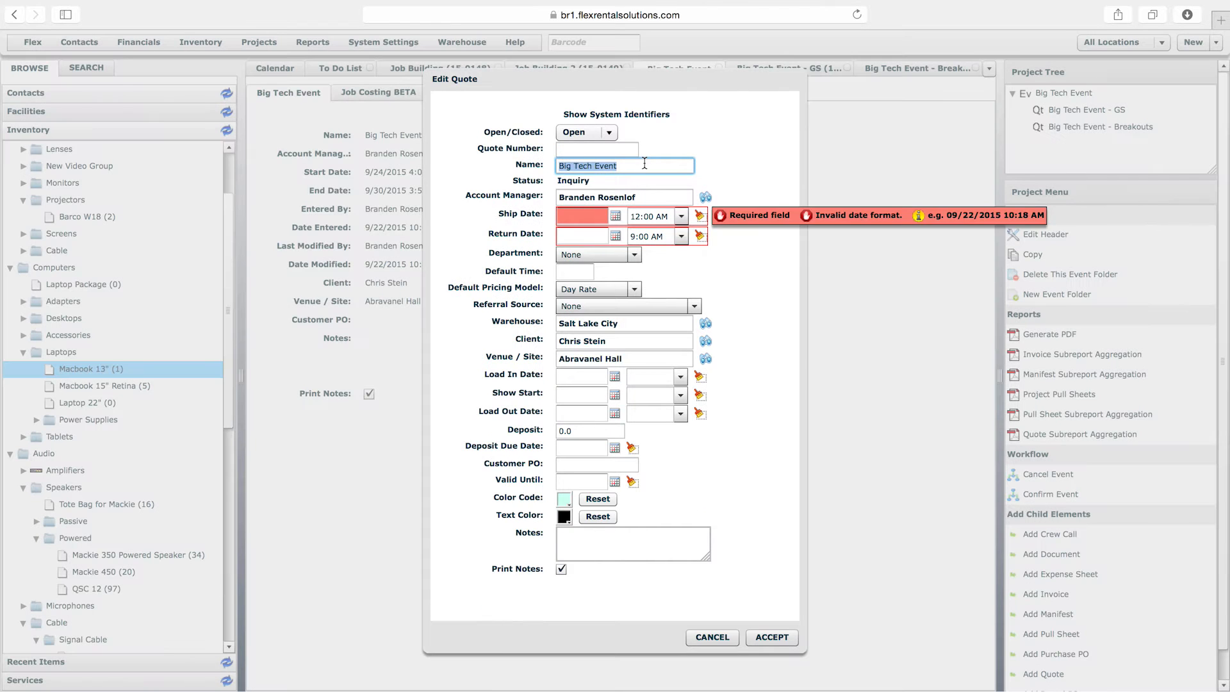
pyautogui.click(644, 164)
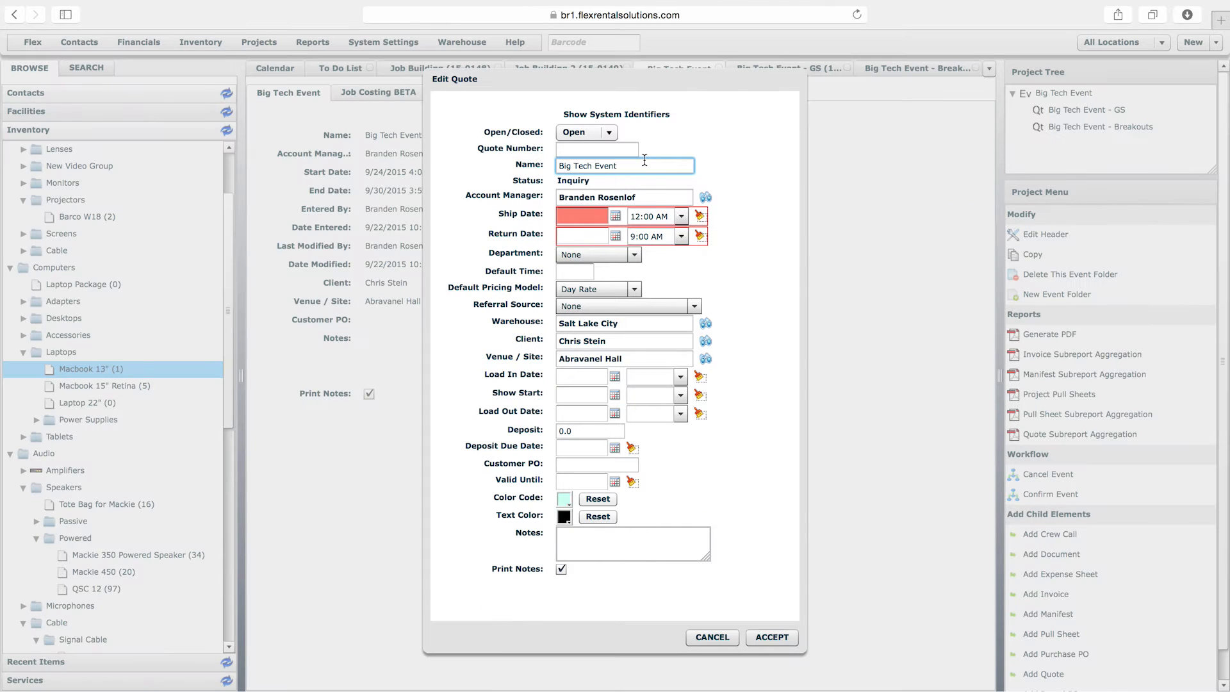
pyautogui.write('Closing Night Party')
# Set the Closing Night Party quote's ship date to 09/28/2015 and return date to 09/30/2015 10:00 PM, and save the quote
pyautogui.click(615, 216)
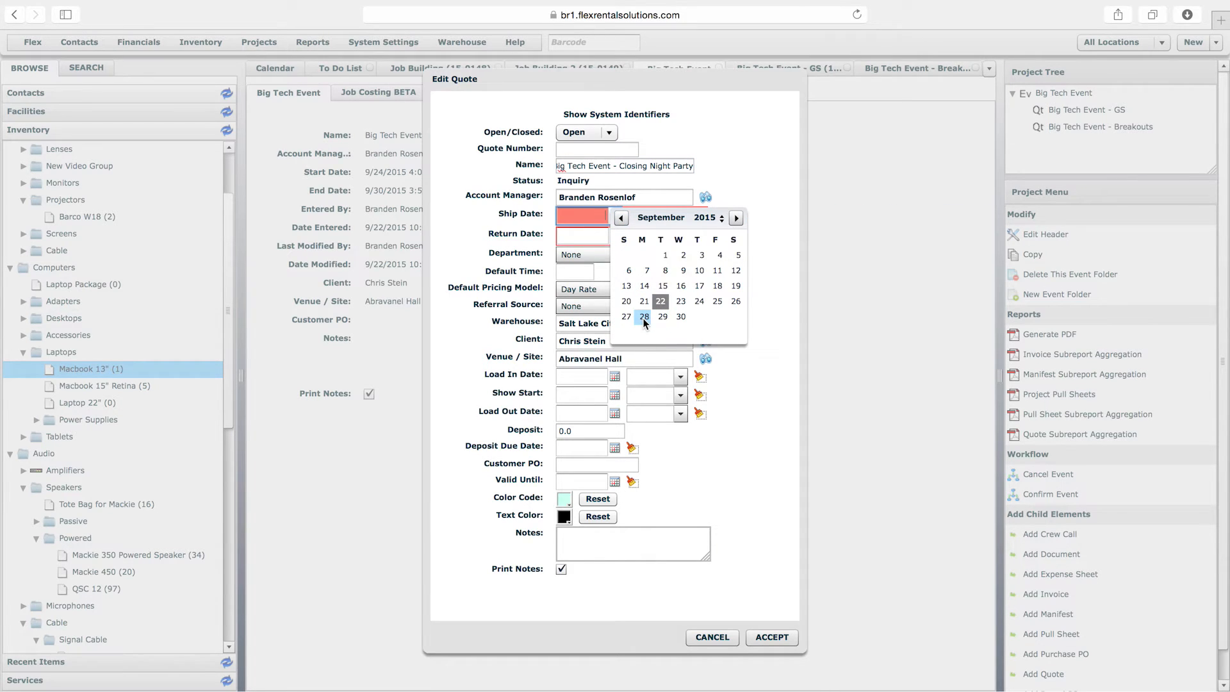
pyautogui.click(645, 318)
pyautogui.click(615, 234)
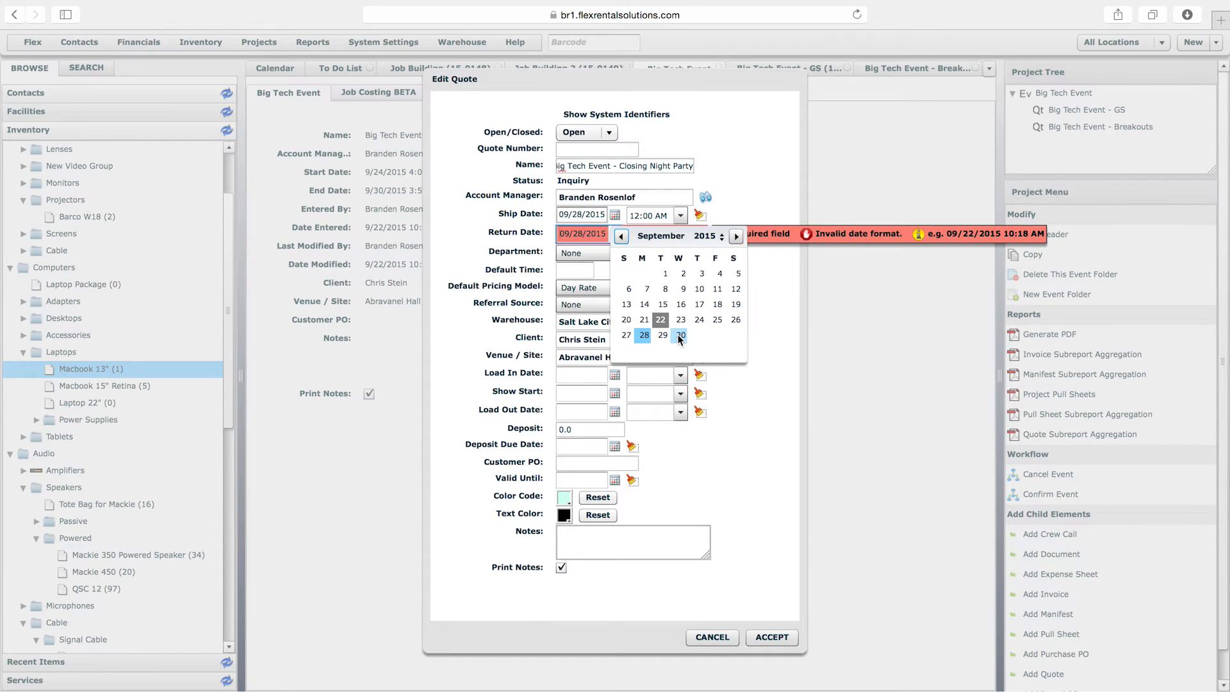
pyautogui.click(680, 335)
pyautogui.click(681, 234)
pyautogui.scroll(-5, 681, 301)
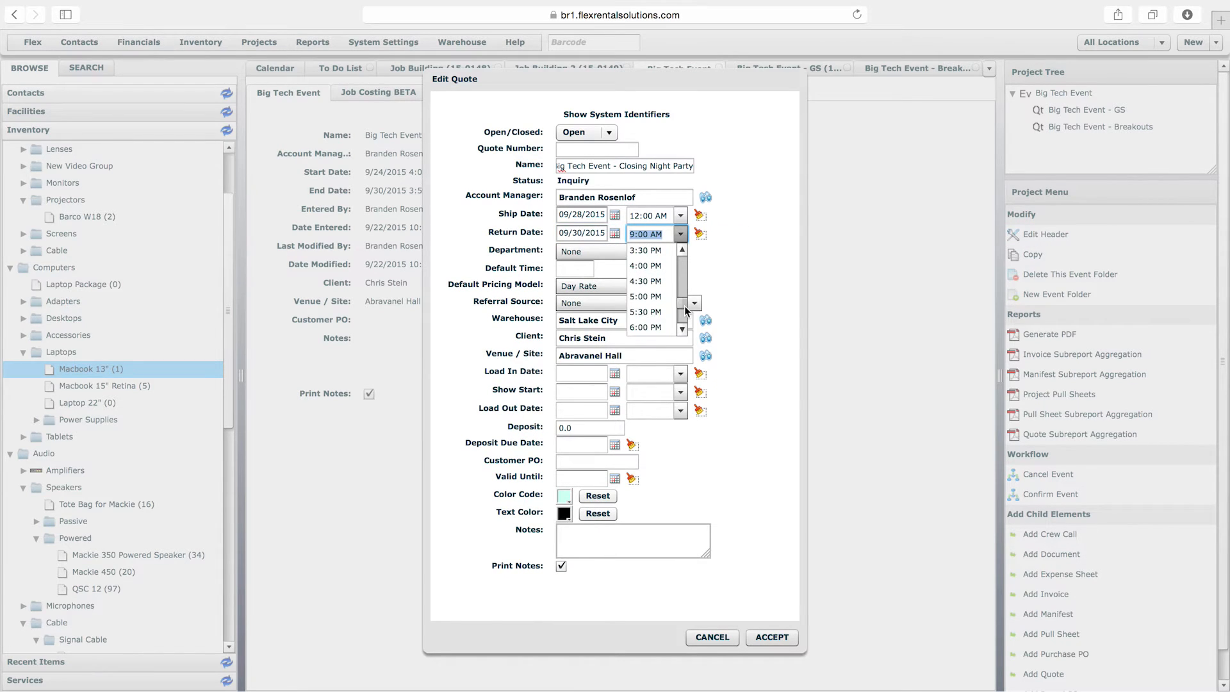
pyautogui.click(682, 329)
pyautogui.scroll(-3, 676, 328)
pyautogui.click(665, 328)
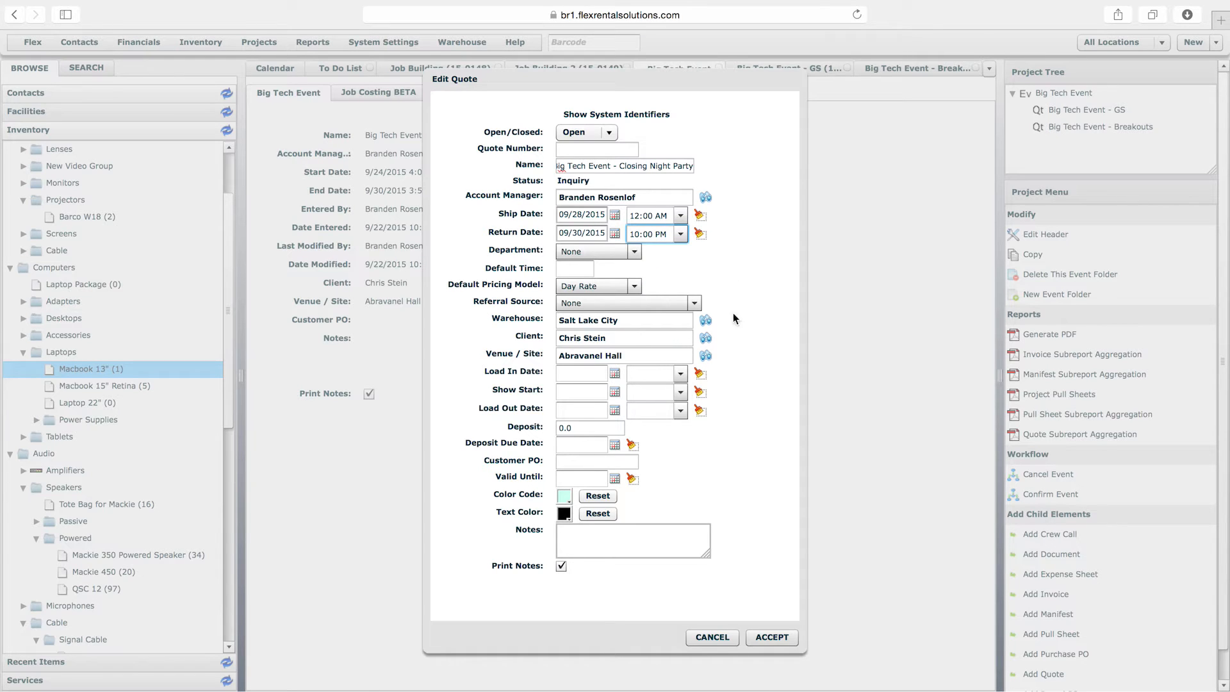
pyautogui.click(772, 637)
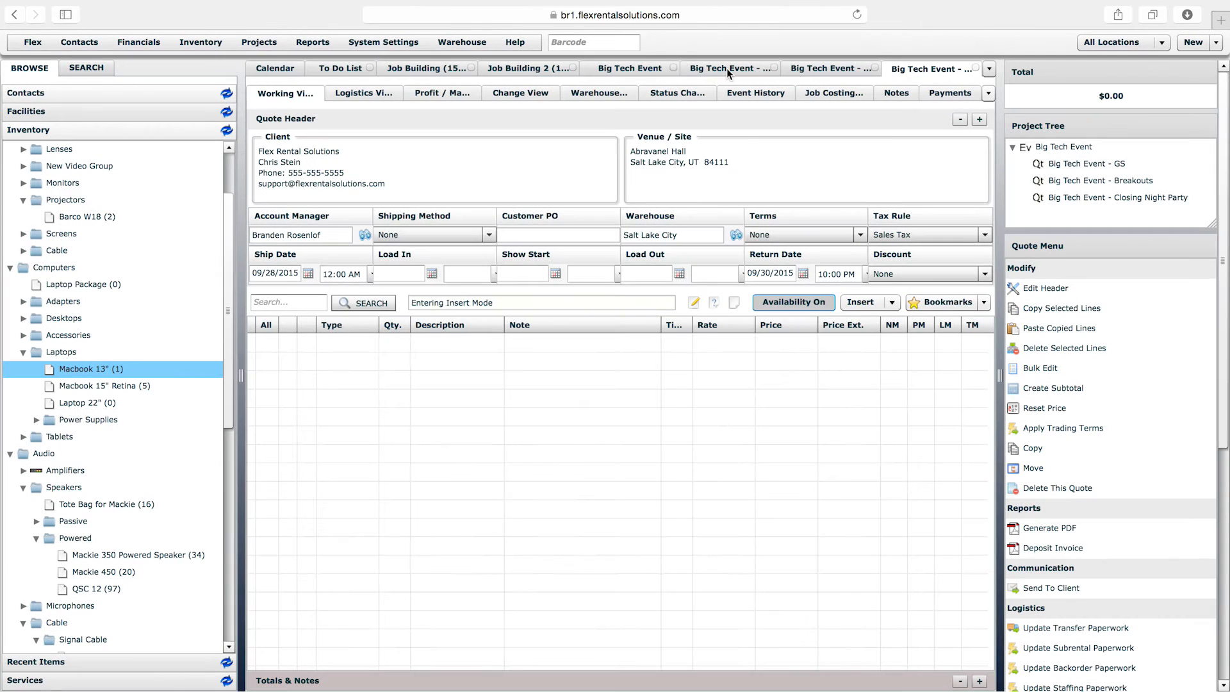
# In the Big Tech Event - GS quote, set line entry to Auto and add one Barco W18 projector with the Barco TLD 0.8 Lens
pyautogui.click(722, 71)
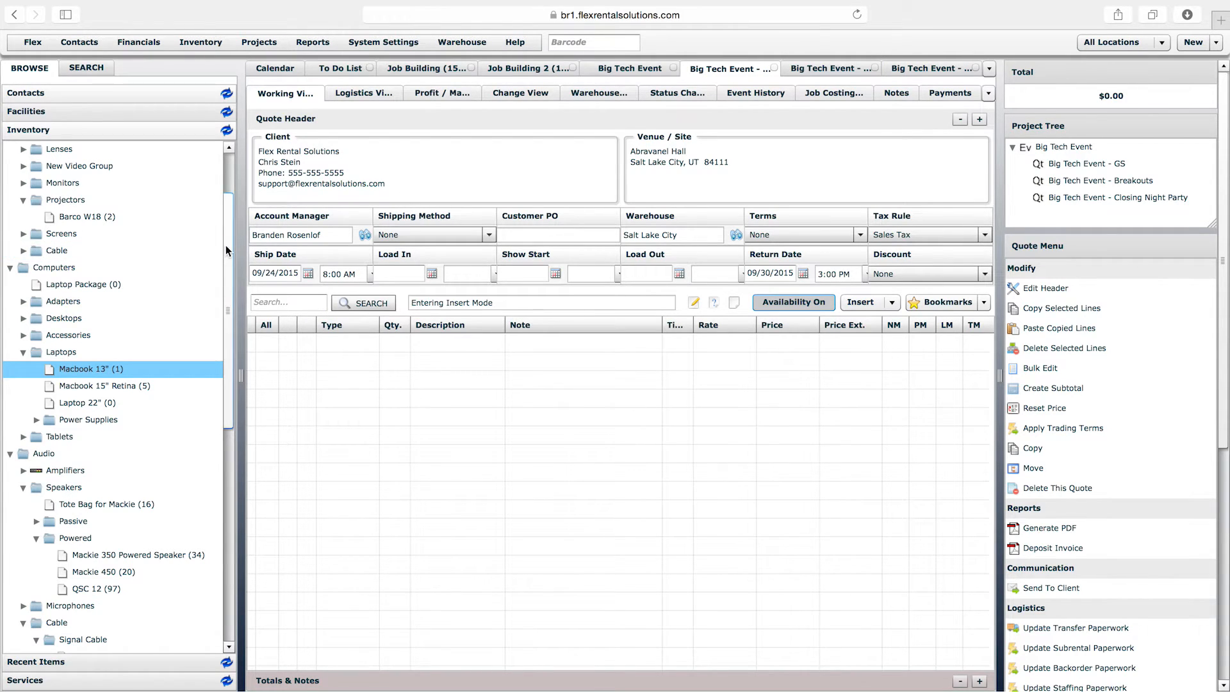
pyautogui.scroll(5, 228, 205)
pyautogui.click(869, 306)
pyautogui.click(859, 354)
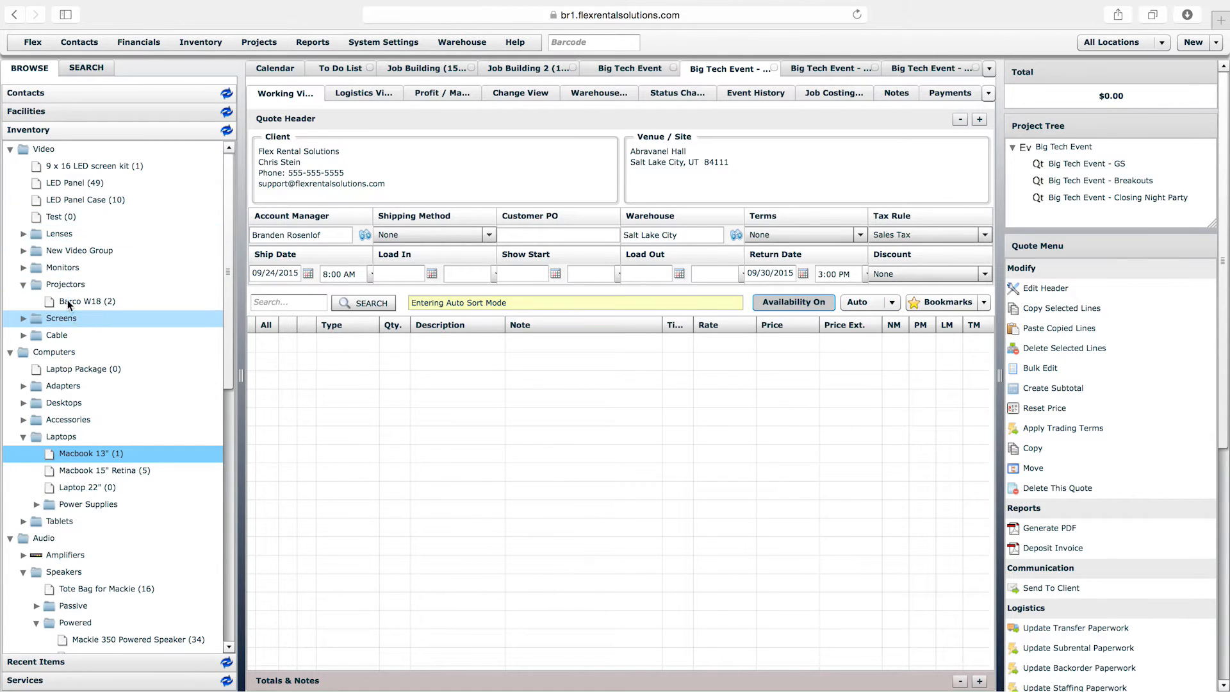
pyautogui.moveTo(77, 301); pyautogui.dragTo(379, 380)
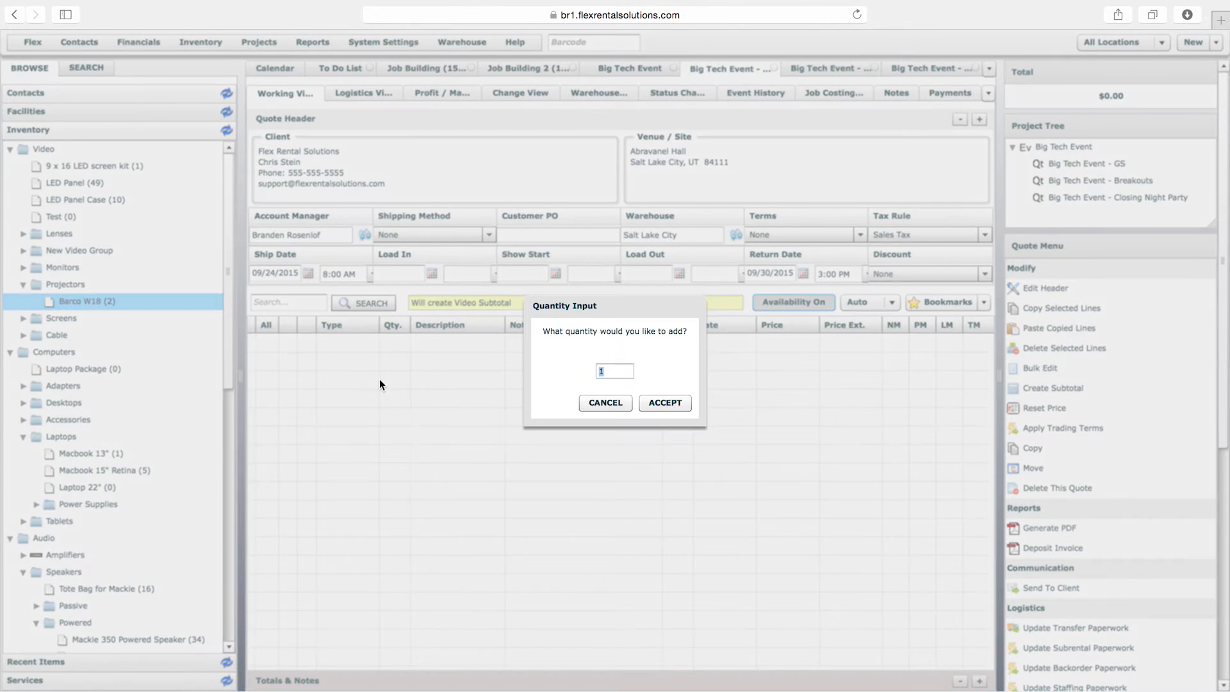
pyautogui.click(661, 404)
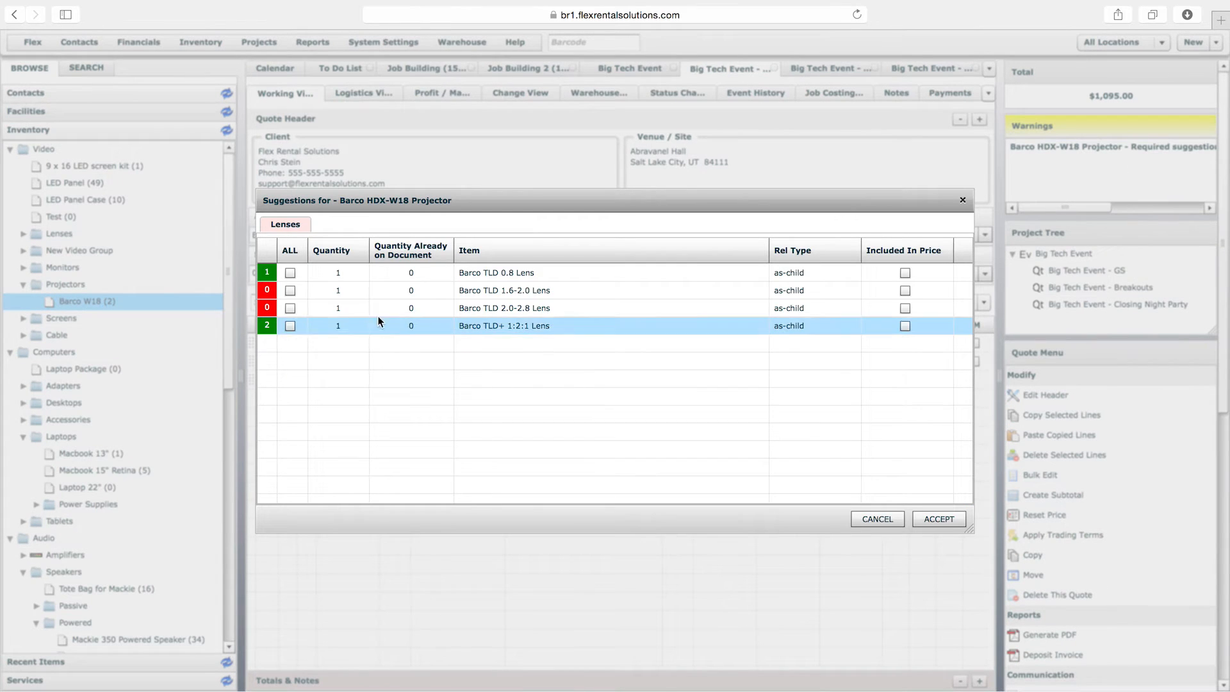
pyautogui.click(289, 273)
pyautogui.click(939, 519)
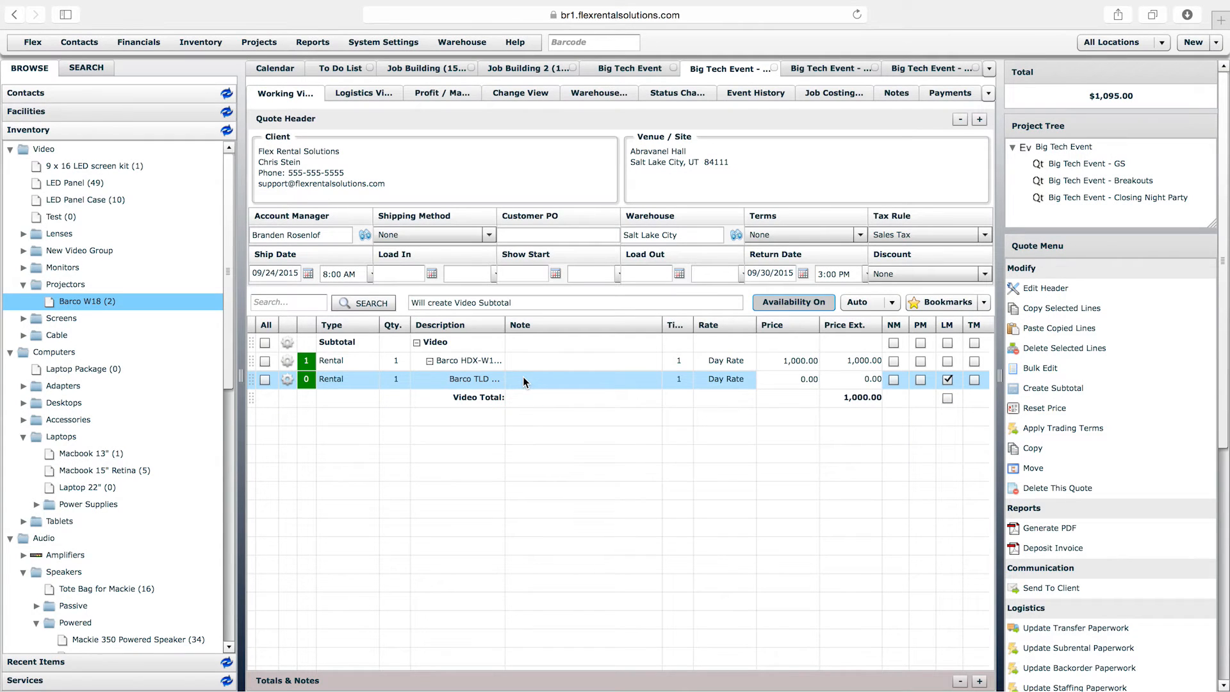
pyautogui.click(1043, 393)
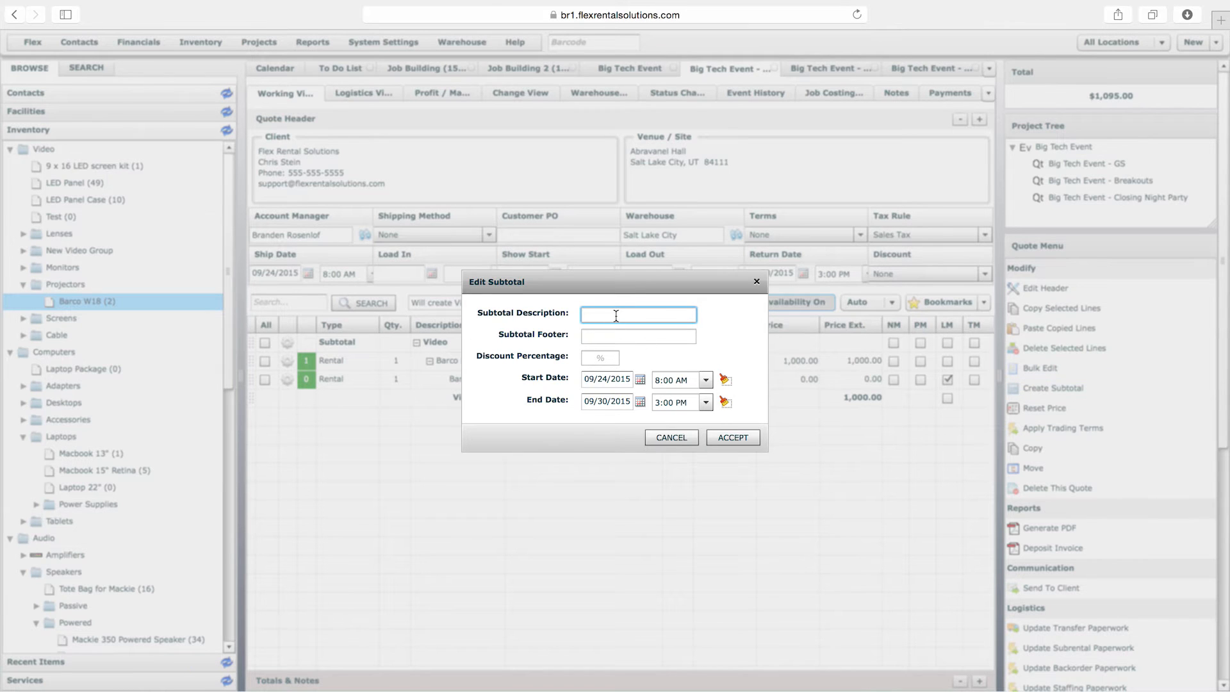
pyautogui.click(672, 438)
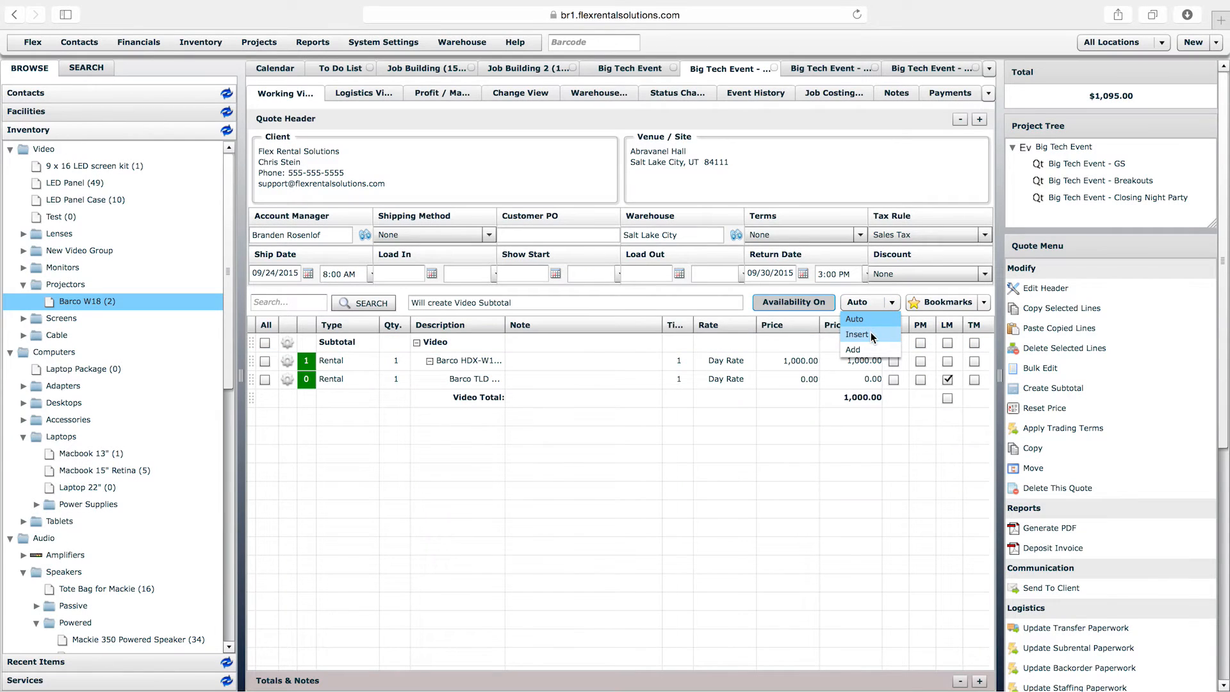
pyautogui.click(798, 432)
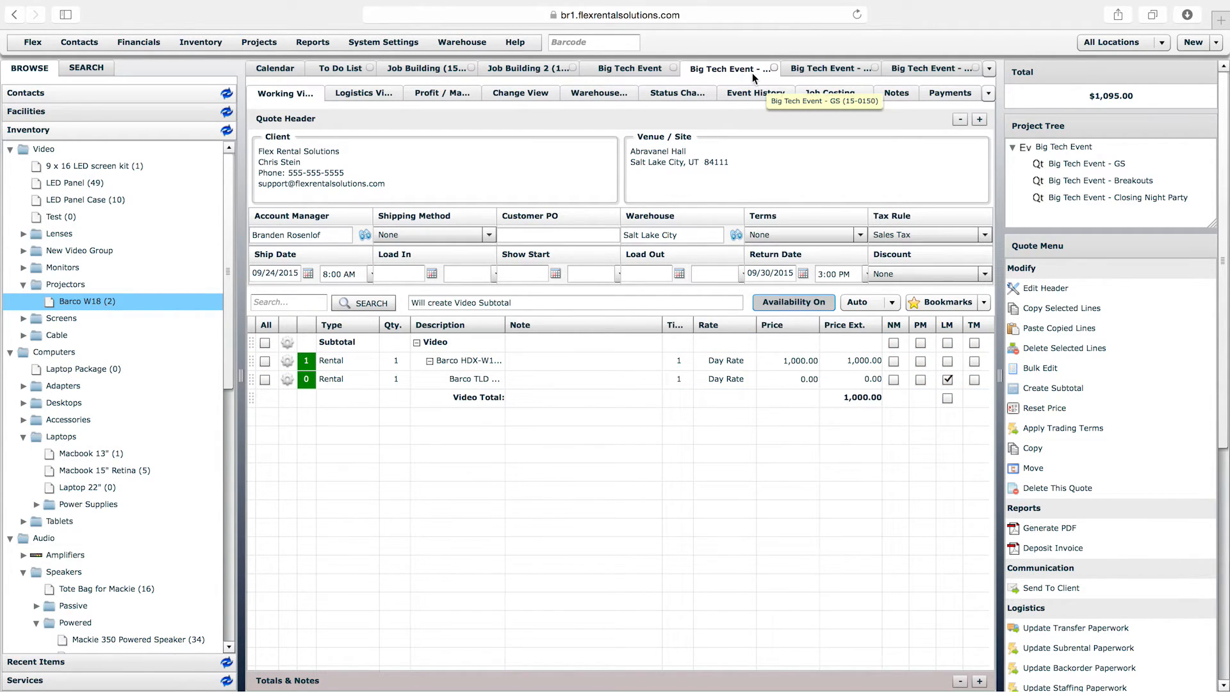
# Add two Mackie 450 powered speakers to the Big Tech Event - Breakouts quote, declining the suggested items
pyautogui.click(806, 68)
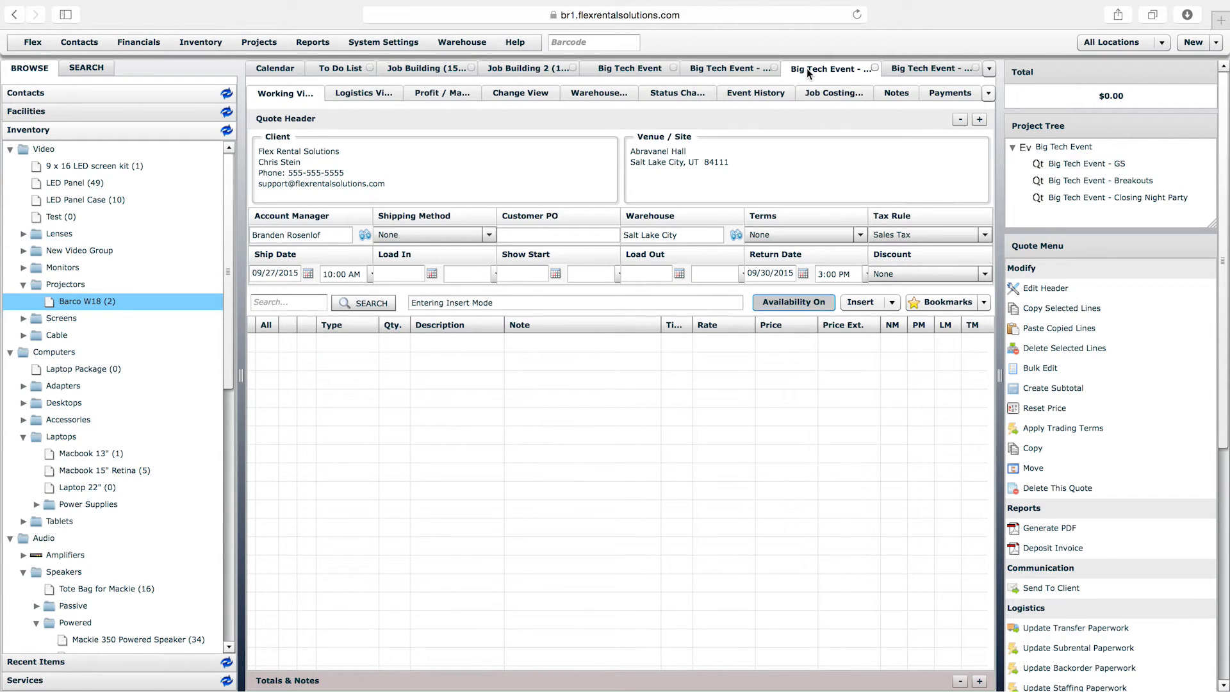
pyautogui.moveTo(231, 289); pyautogui.dragTo(228, 456)
pyautogui.moveTo(99, 353); pyautogui.dragTo(291, 362)
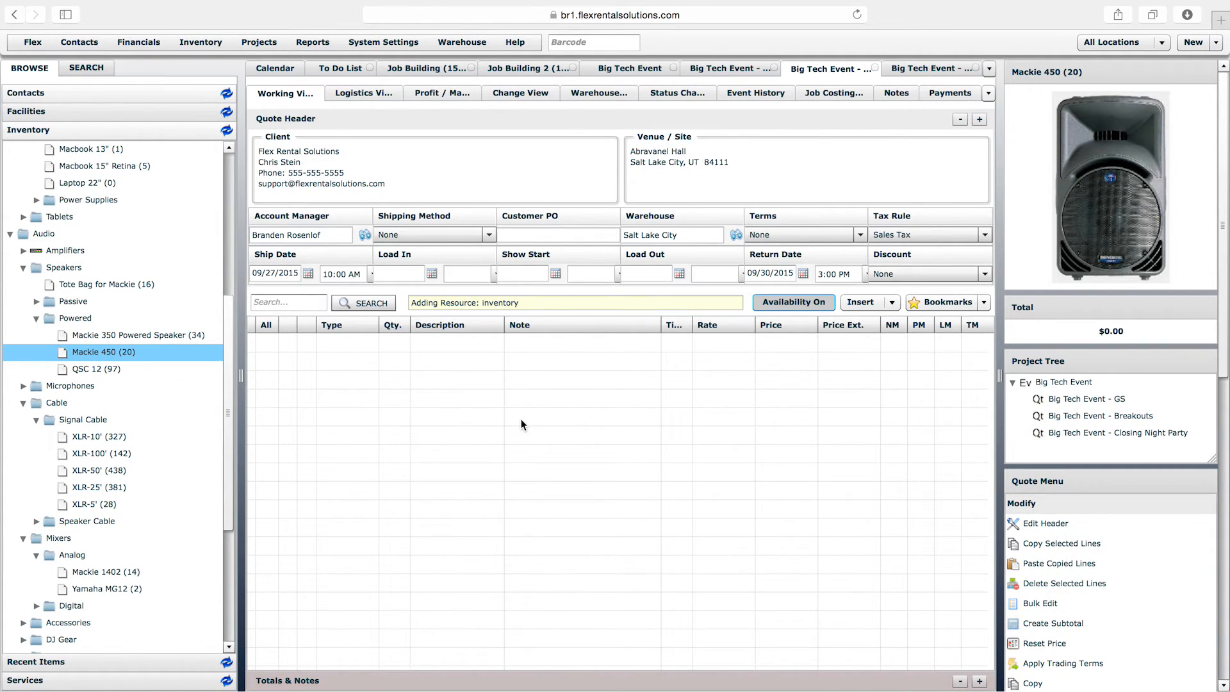
pyautogui.click(629, 68)
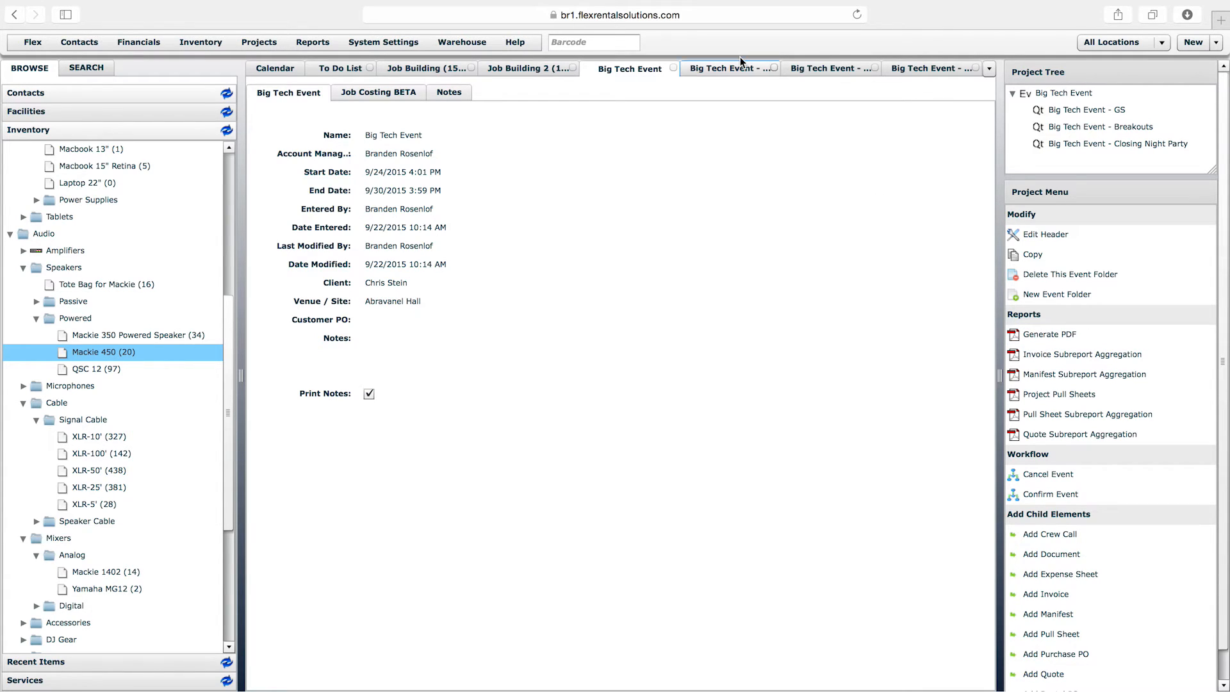
pyautogui.click(814, 69)
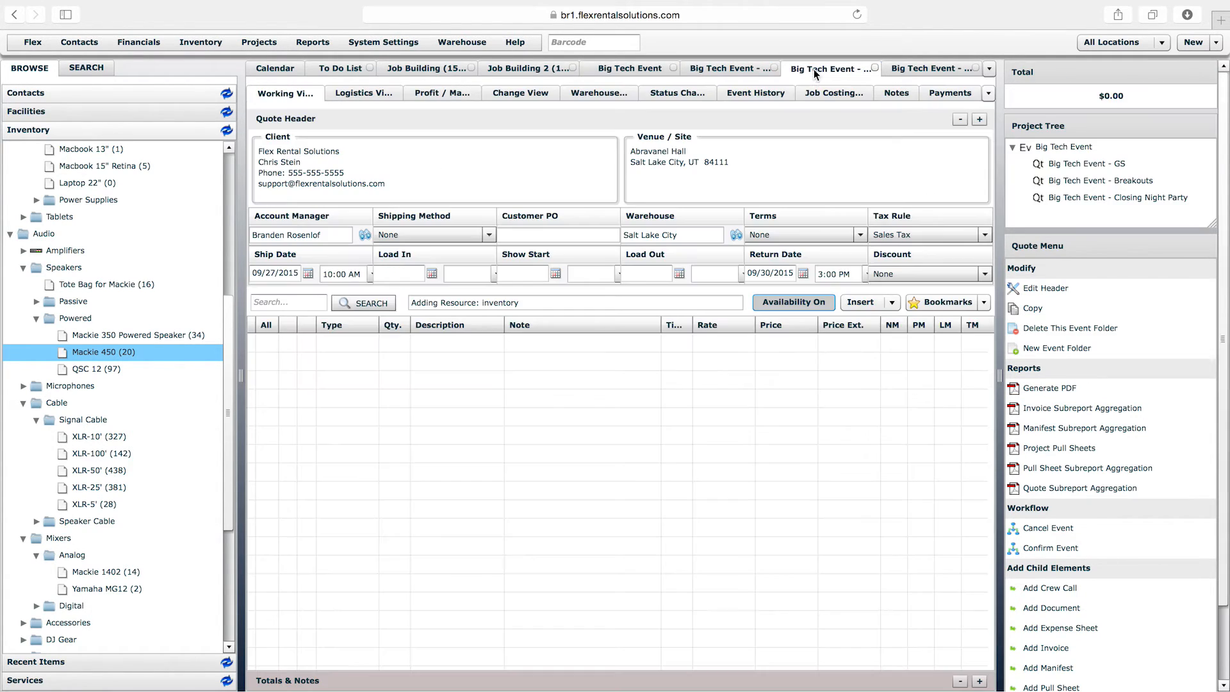
pyautogui.moveTo(99, 349); pyautogui.dragTo(364, 356)
pyautogui.write('2')
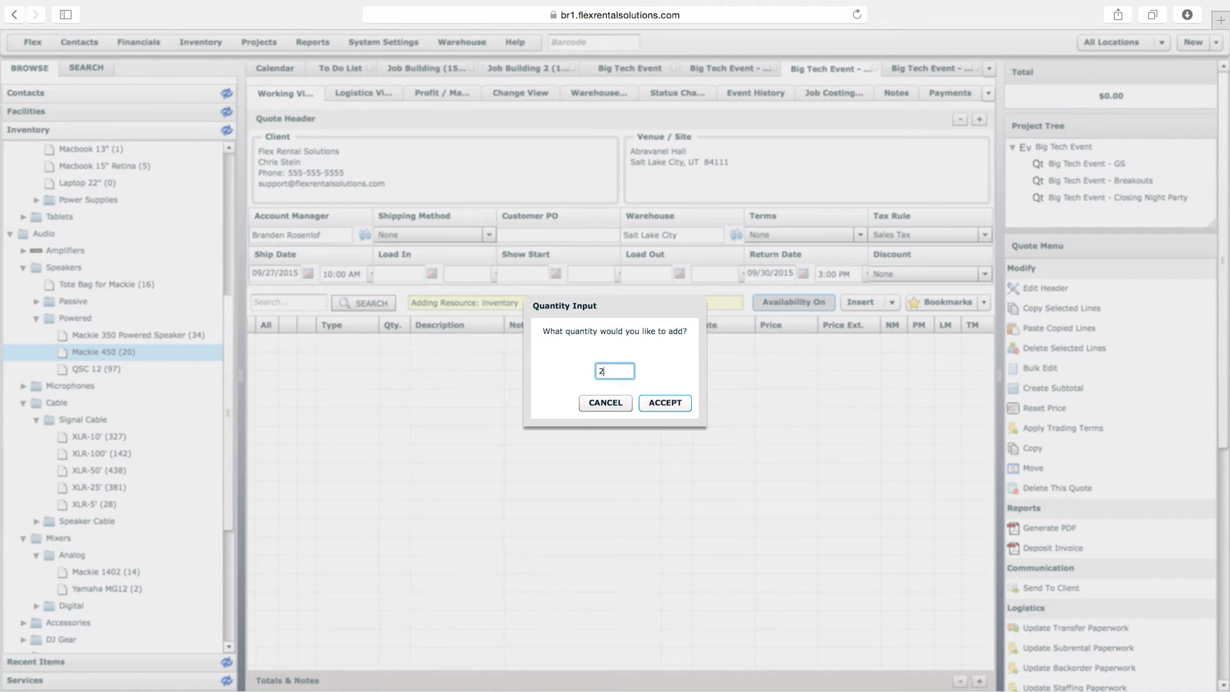
pyautogui.click(665, 401)
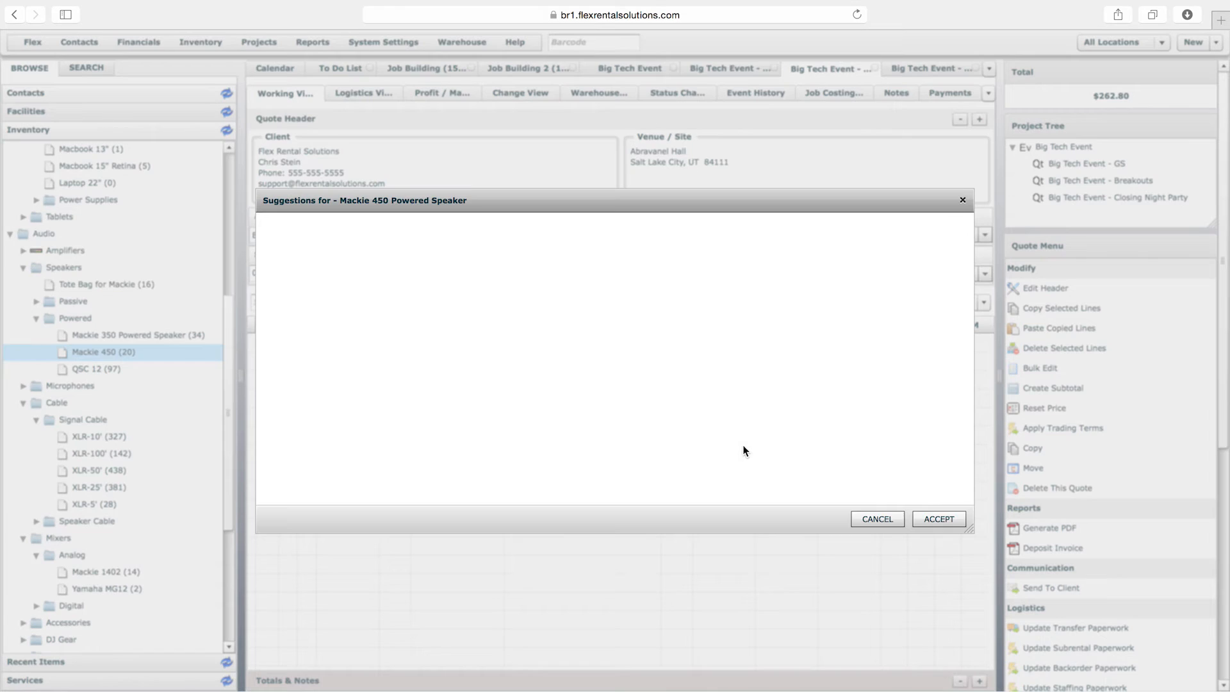
pyautogui.click(878, 521)
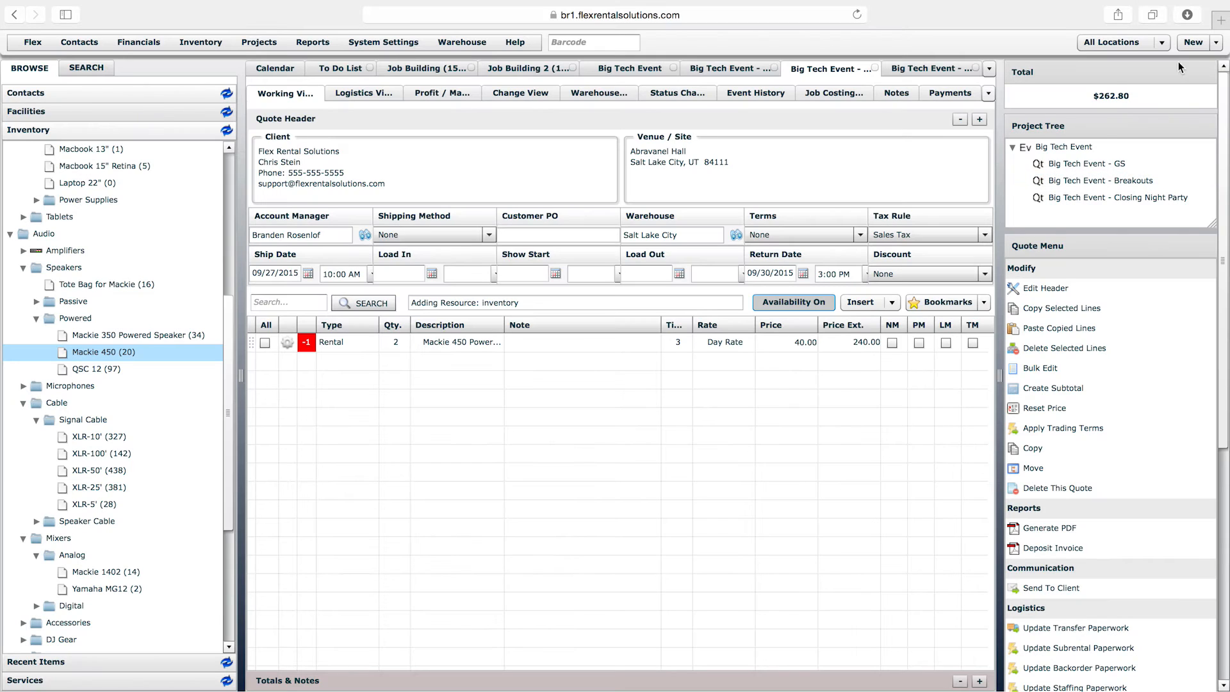
# Add one Macbook 15" Retina to the Big Tech Event - Closing Night Party quote without any suggested items
pyautogui.click(930, 68)
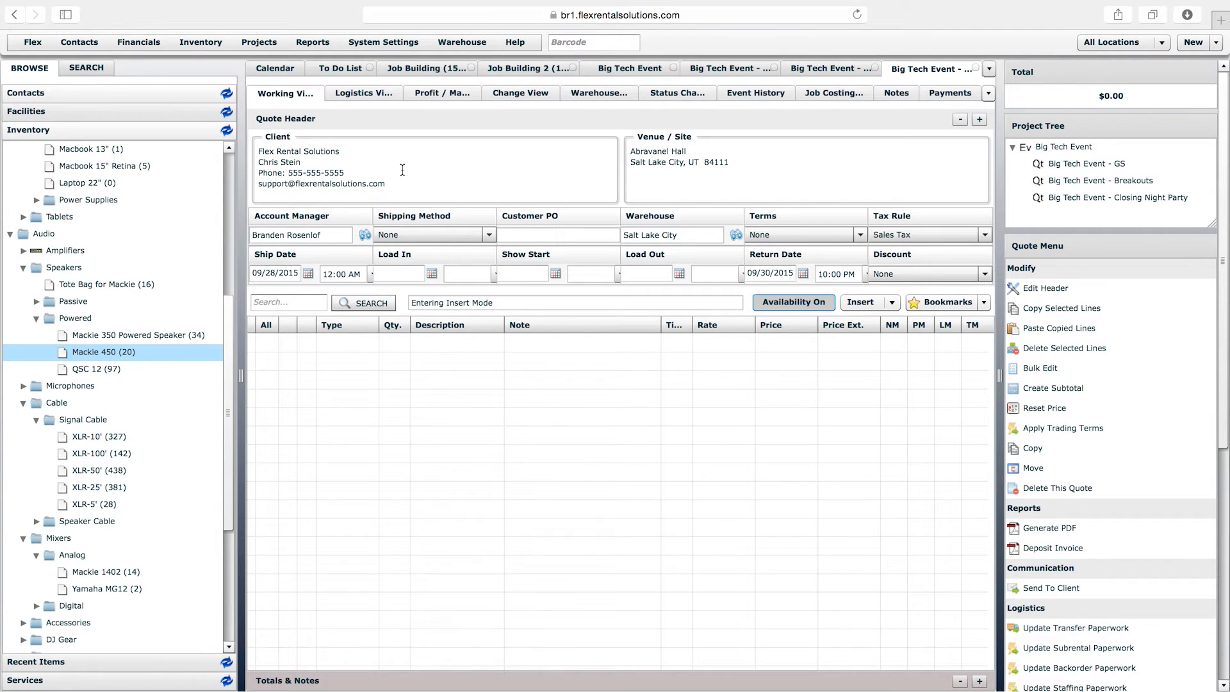
pyautogui.moveTo(73, 163); pyautogui.dragTo(353, 366)
pyautogui.click(669, 402)
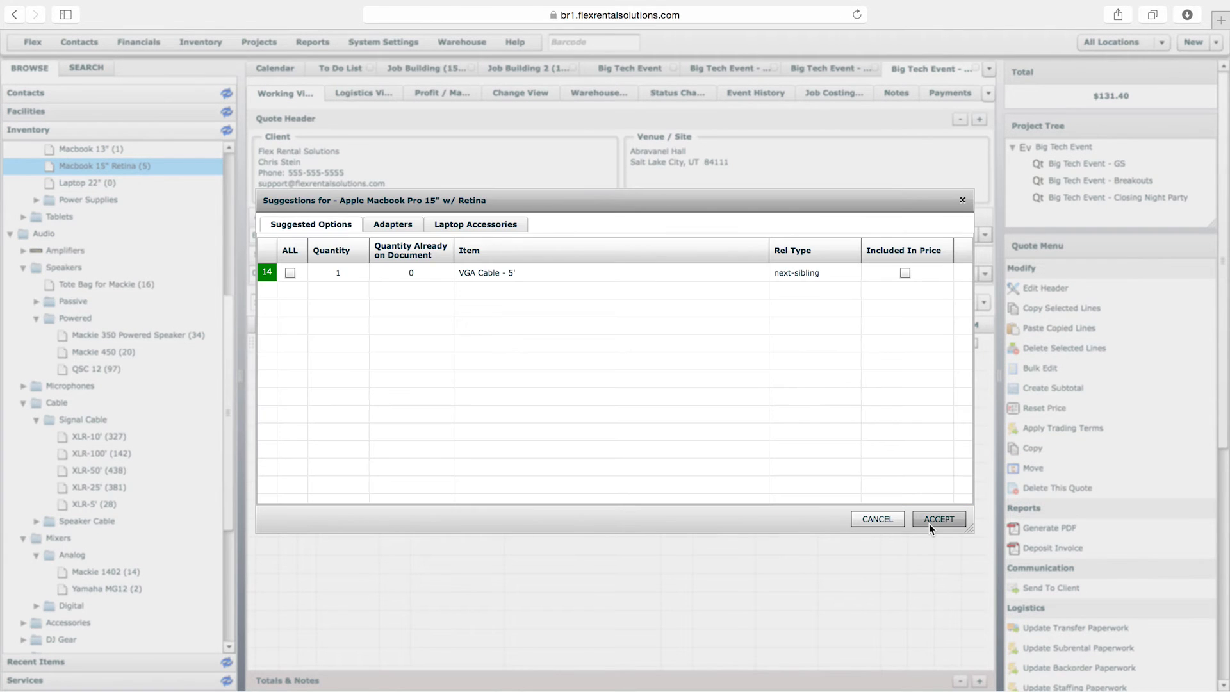
pyautogui.click(929, 523)
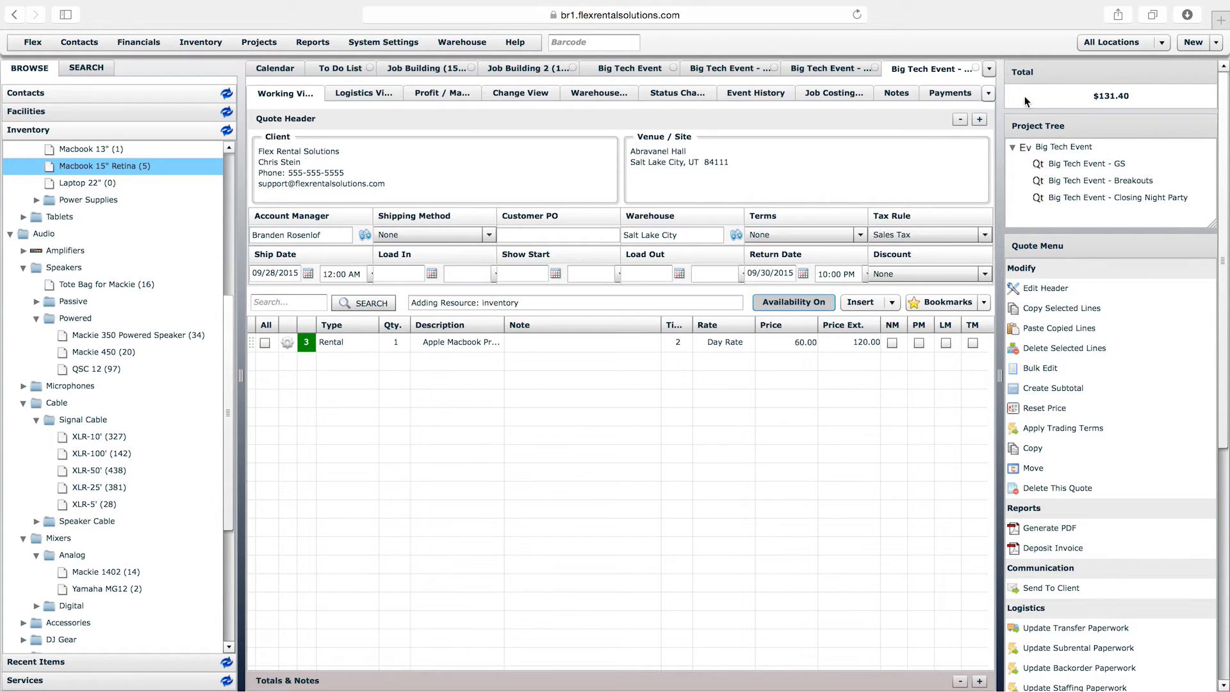
# Generate a PDF report for the Big Tech Event folder with the default US Letter paper size and page orientation
pyautogui.click(854, 74)
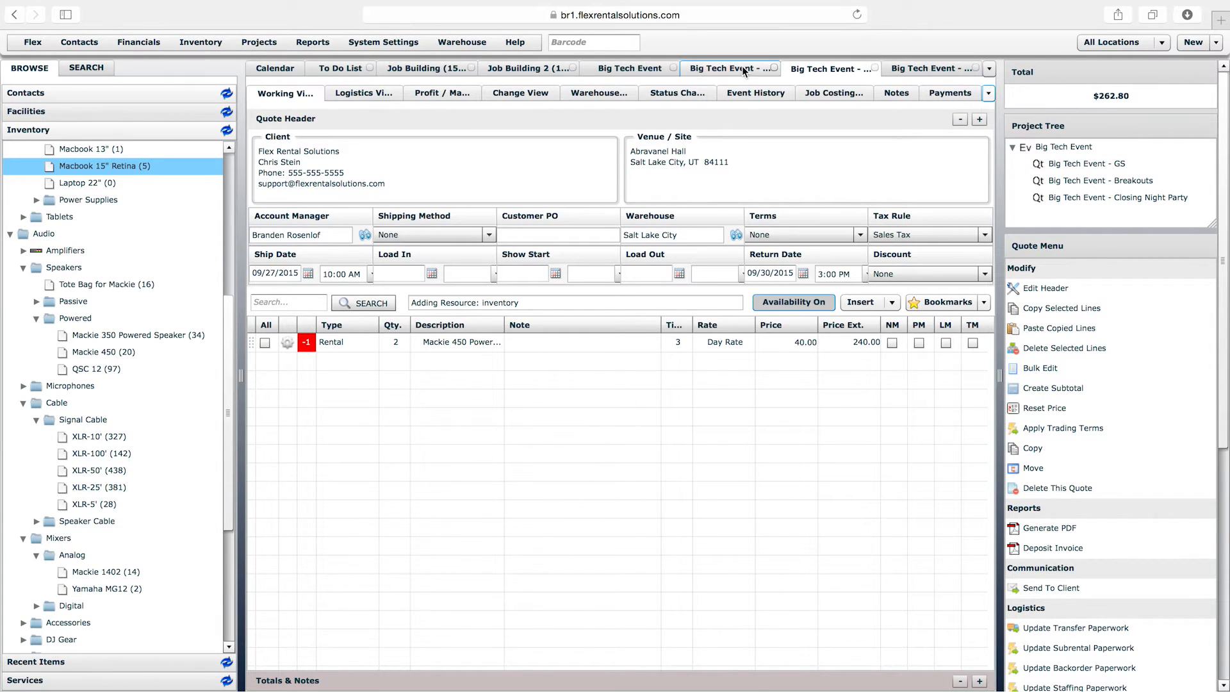
pyautogui.click(655, 71)
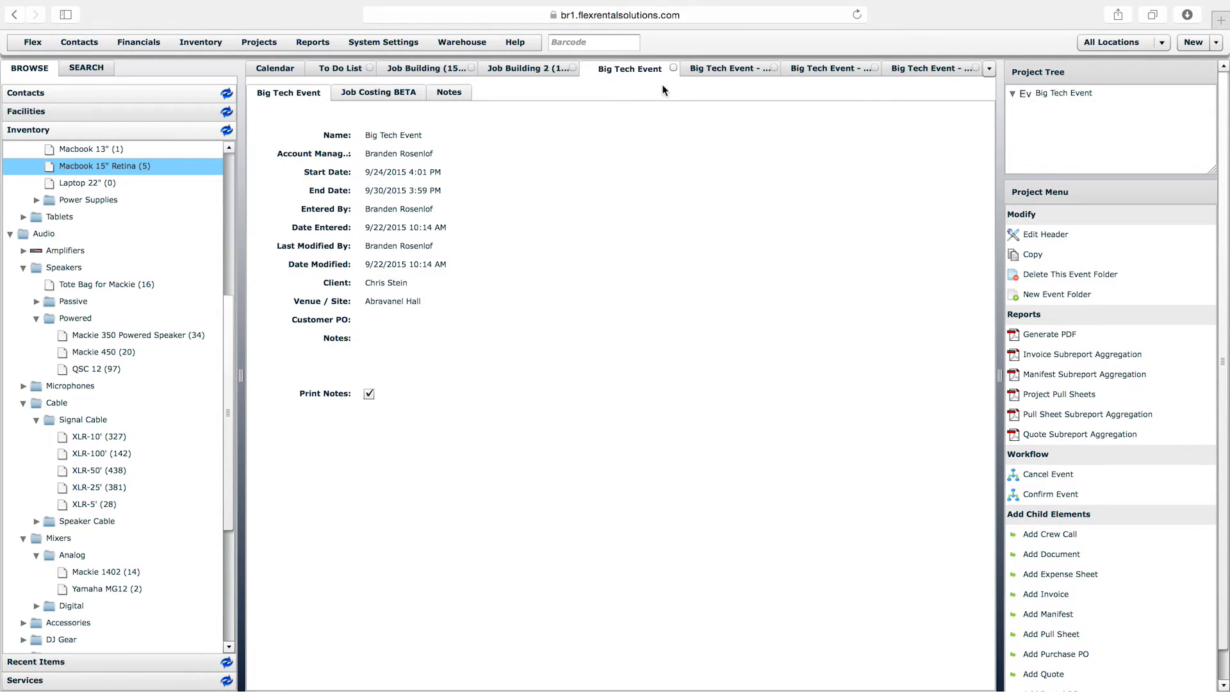
pyautogui.click(1060, 332)
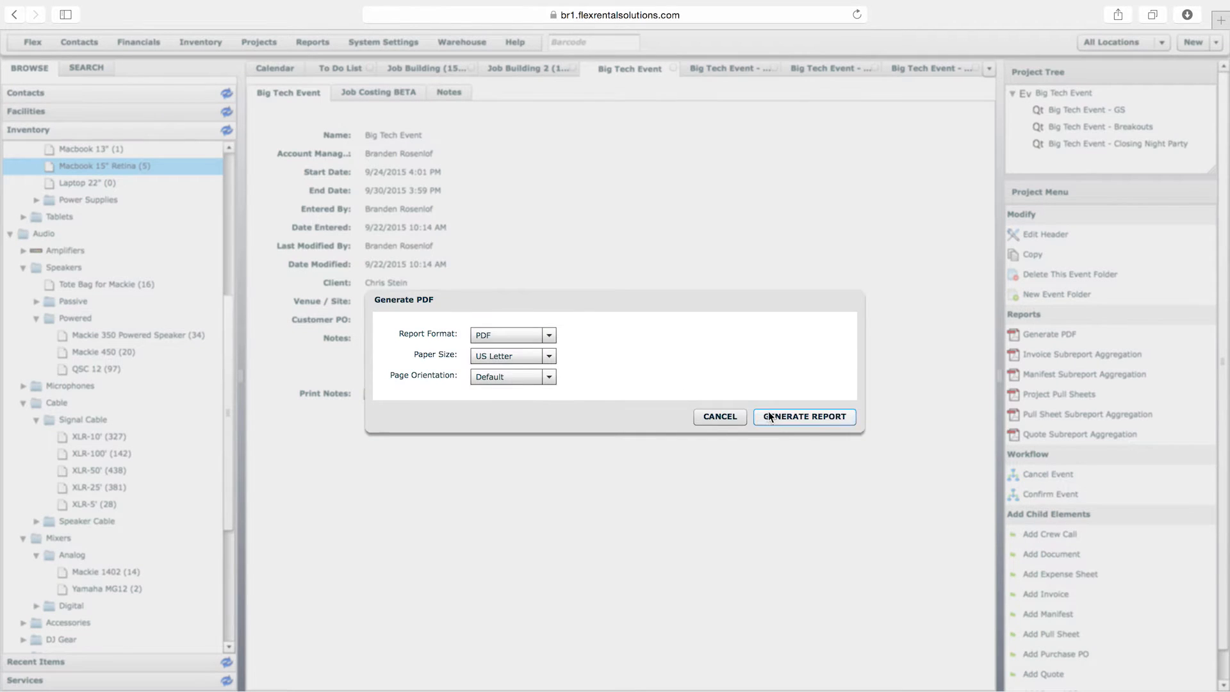
pyautogui.click(792, 416)
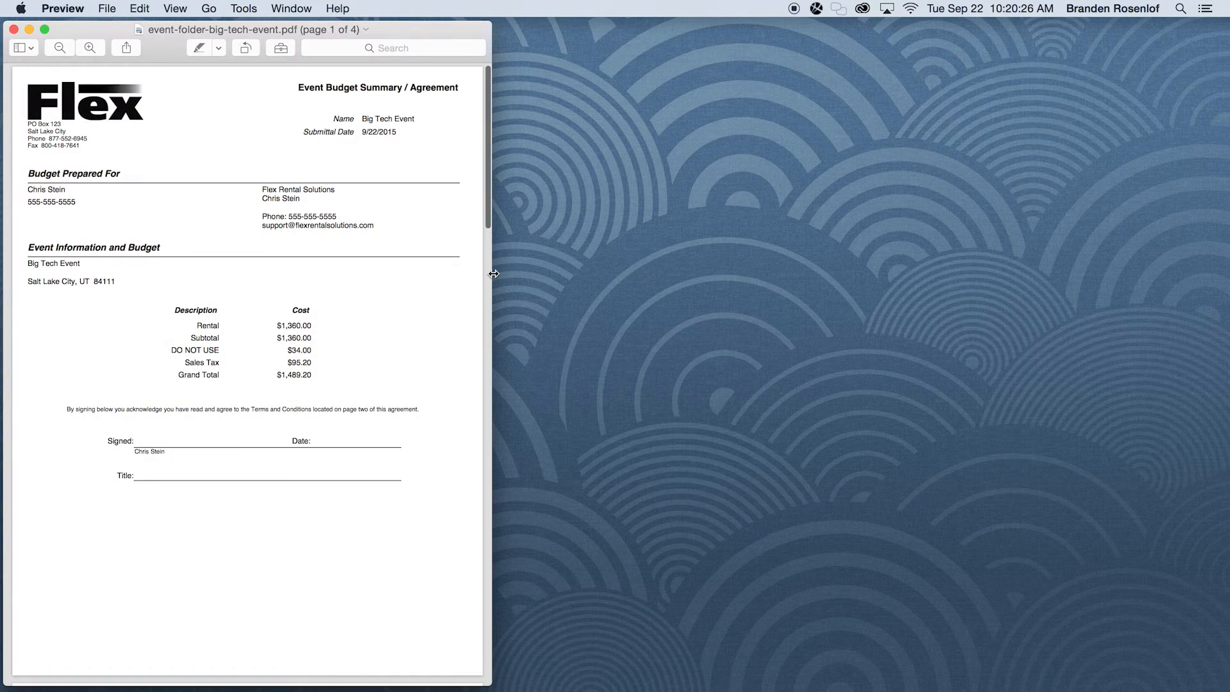
# Review the PDF's budget summary, grand total and the GS, Breakouts and Closing Night Party estimates, and return to the browser
pyautogui.moveTo(493, 273); pyautogui.dragTo(635, 287)
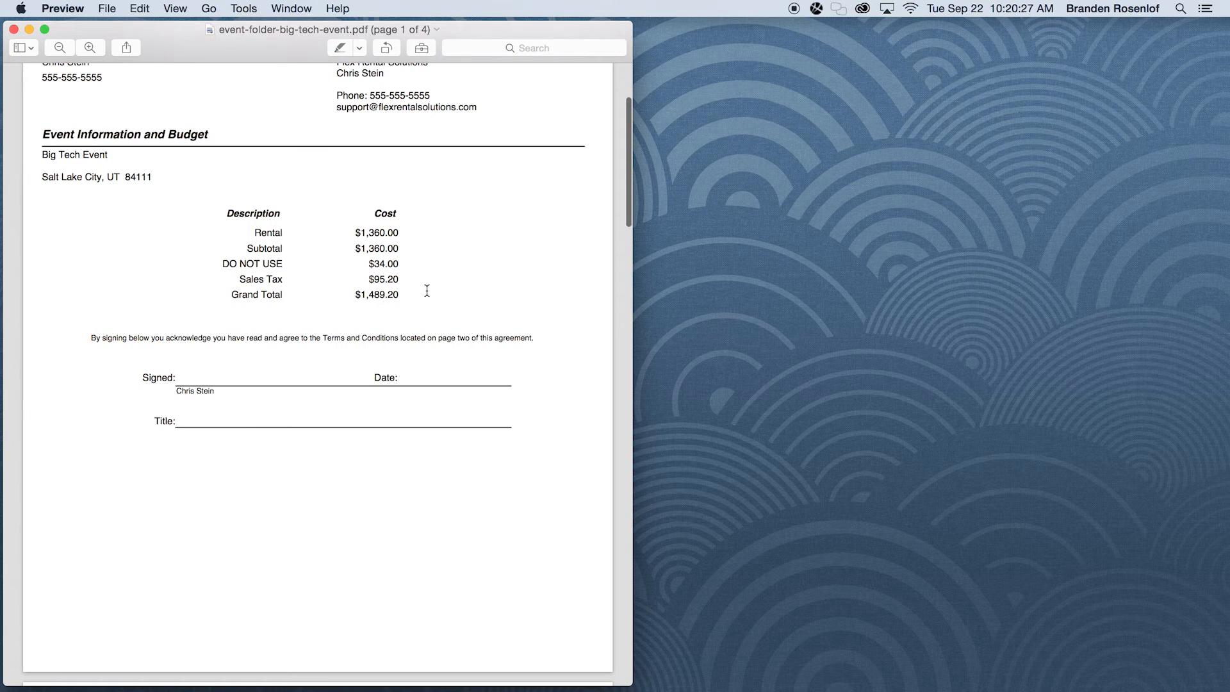
pyautogui.moveTo(354, 296); pyautogui.dragTo(408, 296)
pyautogui.click(408, 296)
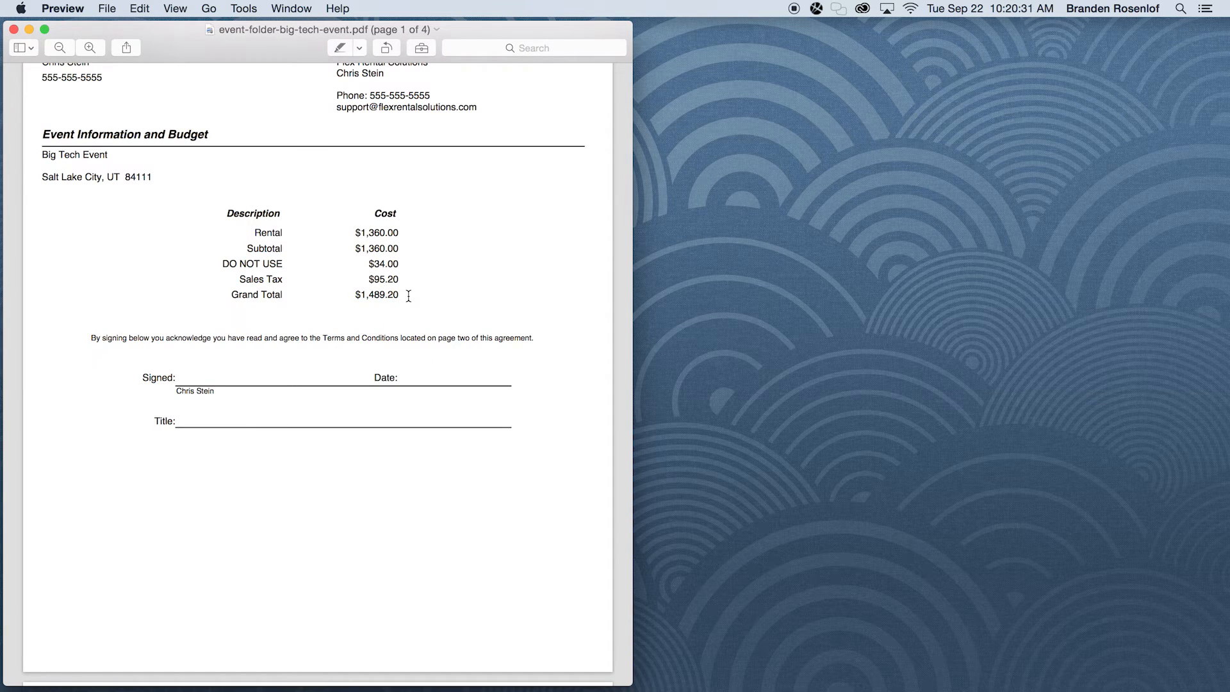
pyautogui.scroll(-15, 418, 282)
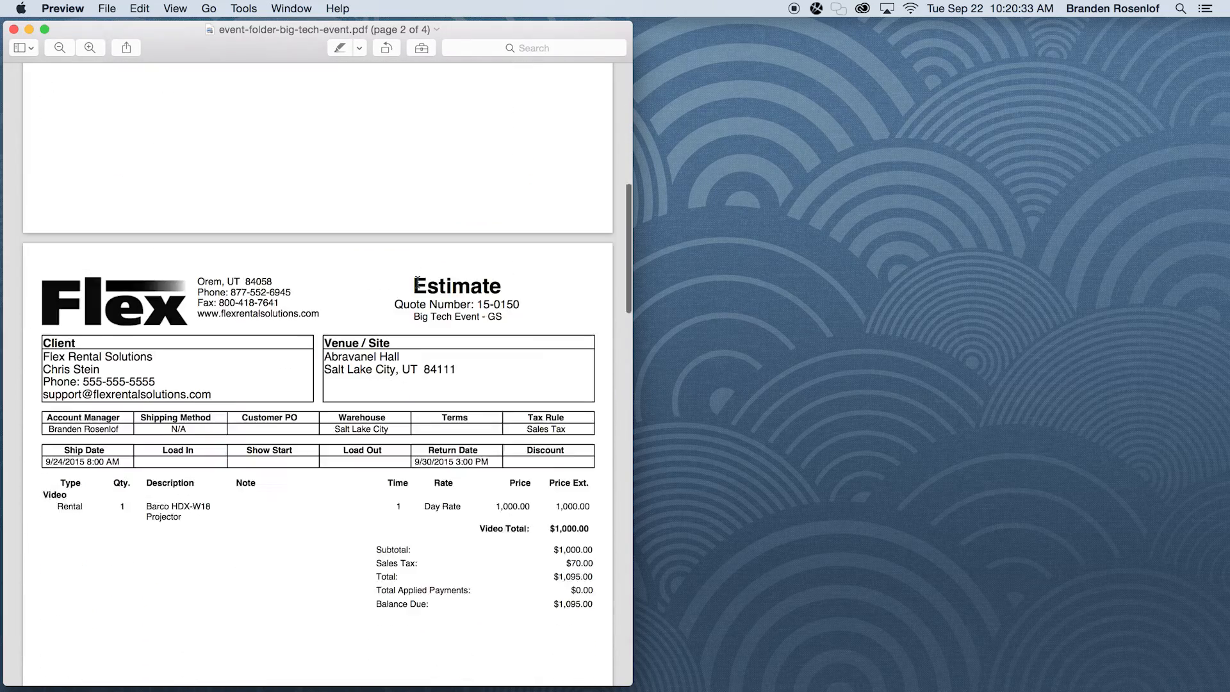
pyautogui.scroll(4, 418, 282)
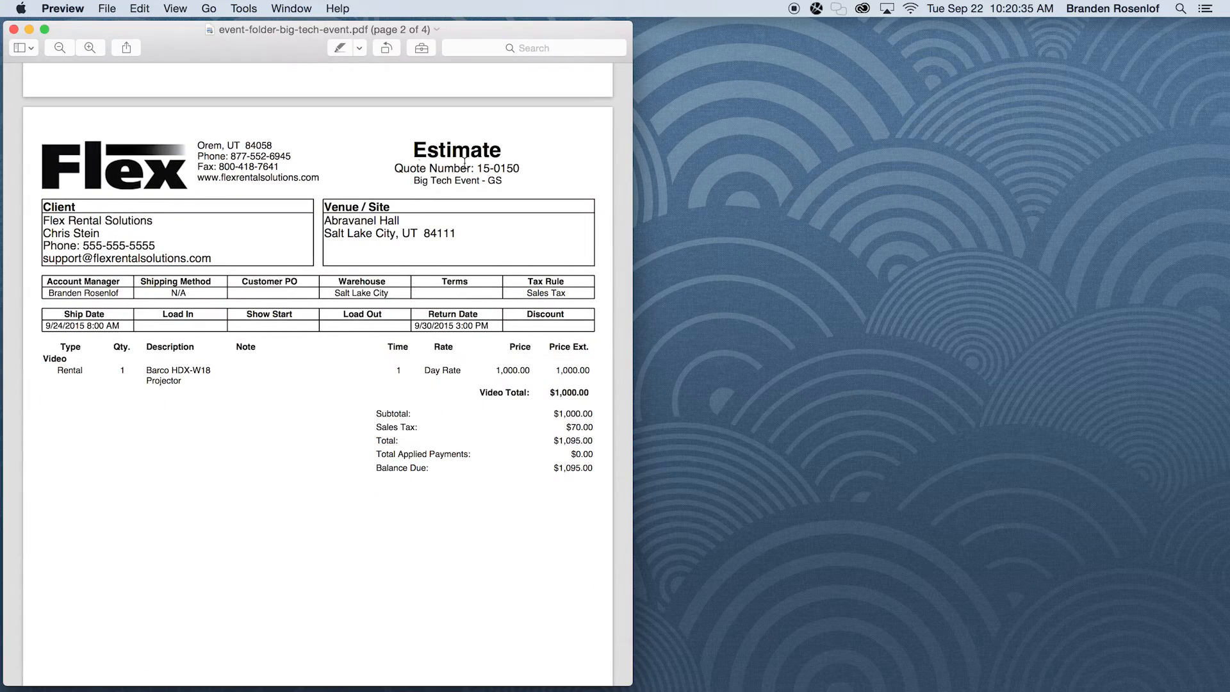
pyautogui.scroll(-15, 450, 160)
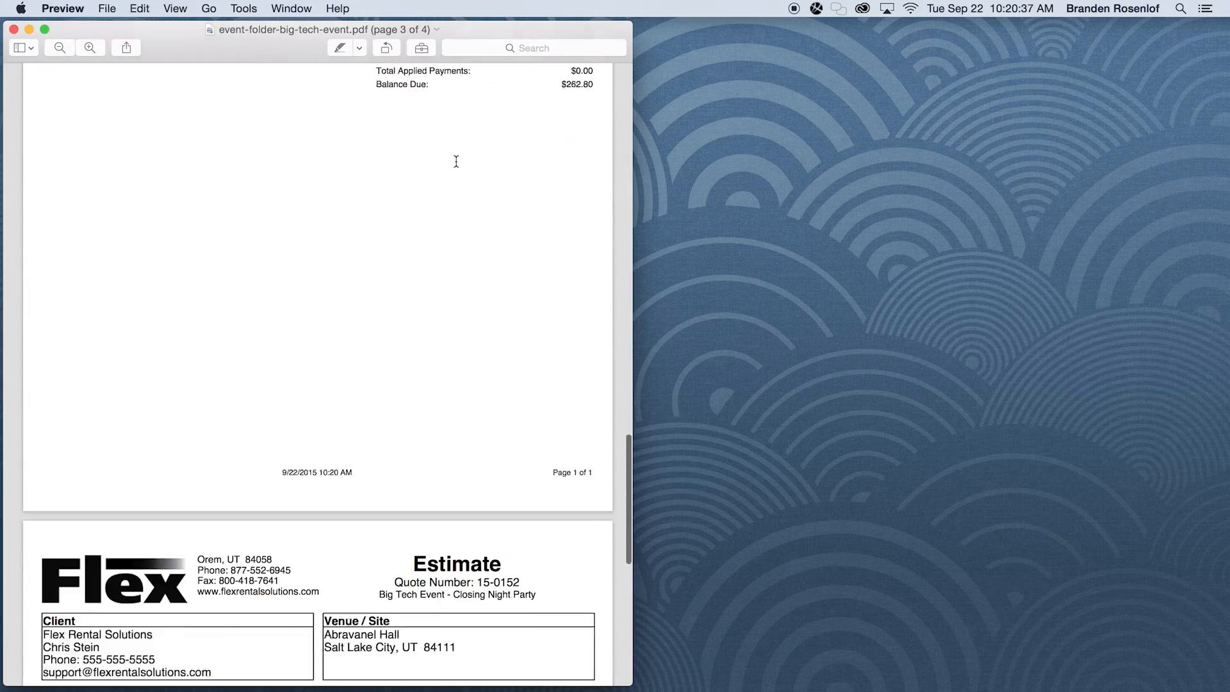
pyautogui.scroll(-20, 456, 161)
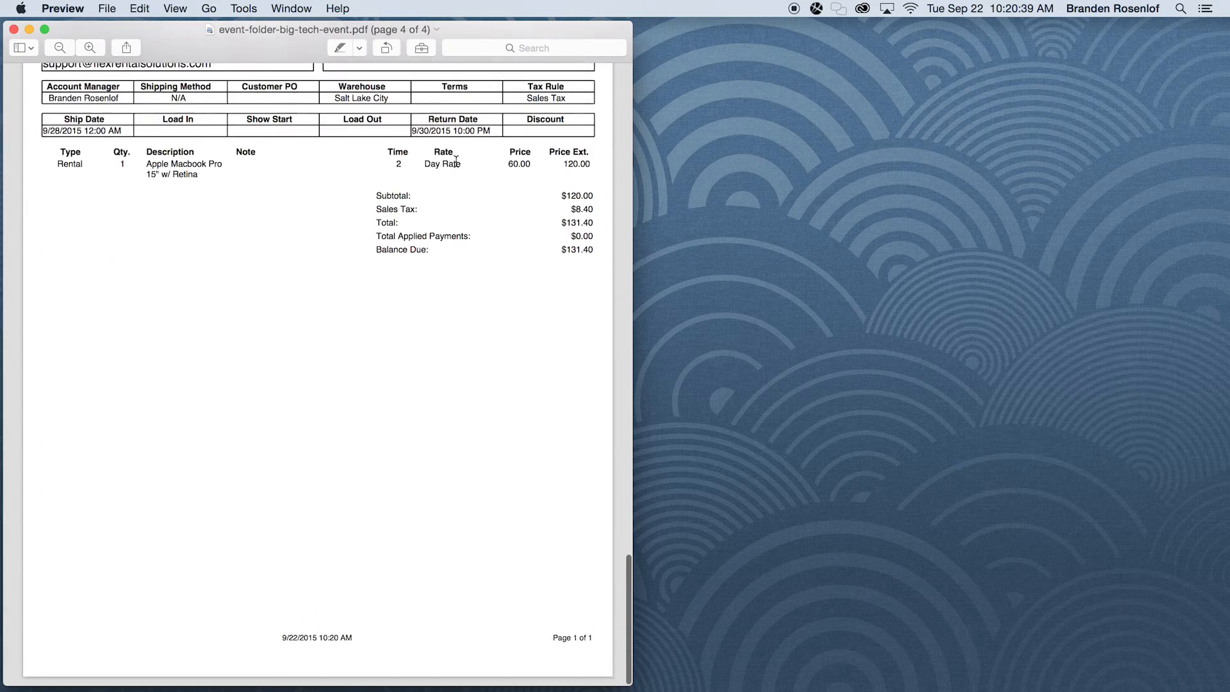
pyautogui.scroll(20, 456, 161)
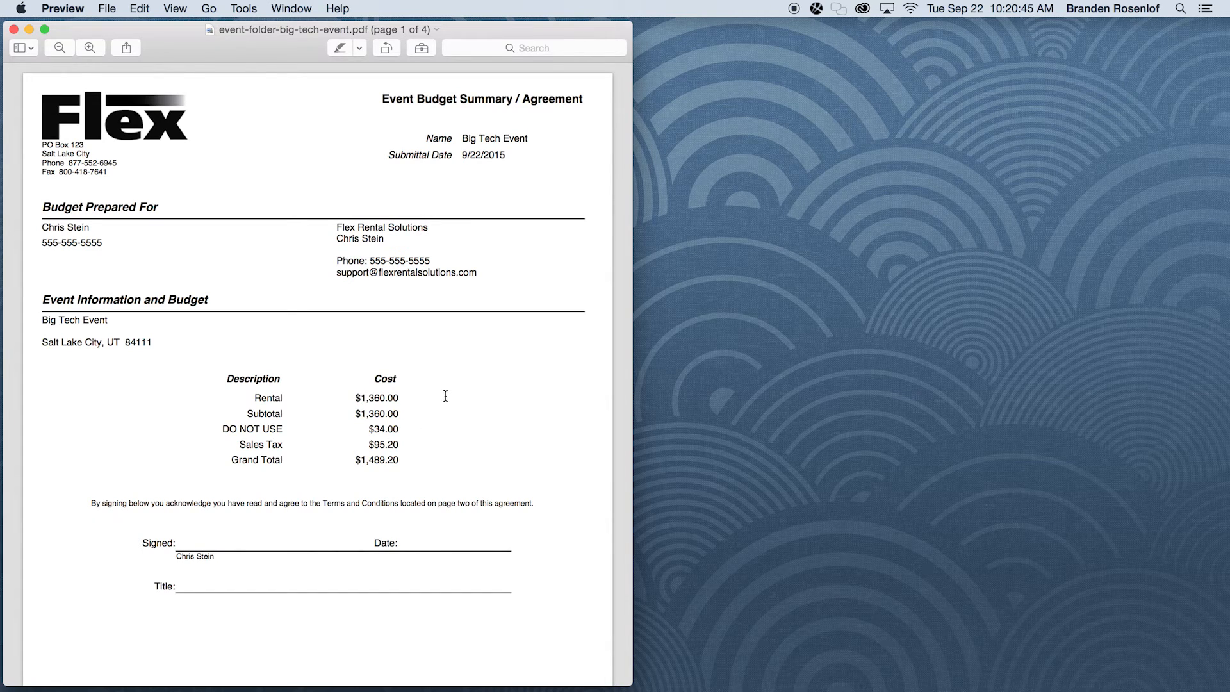
pyautogui.hotkey('ctrl', 'Right')
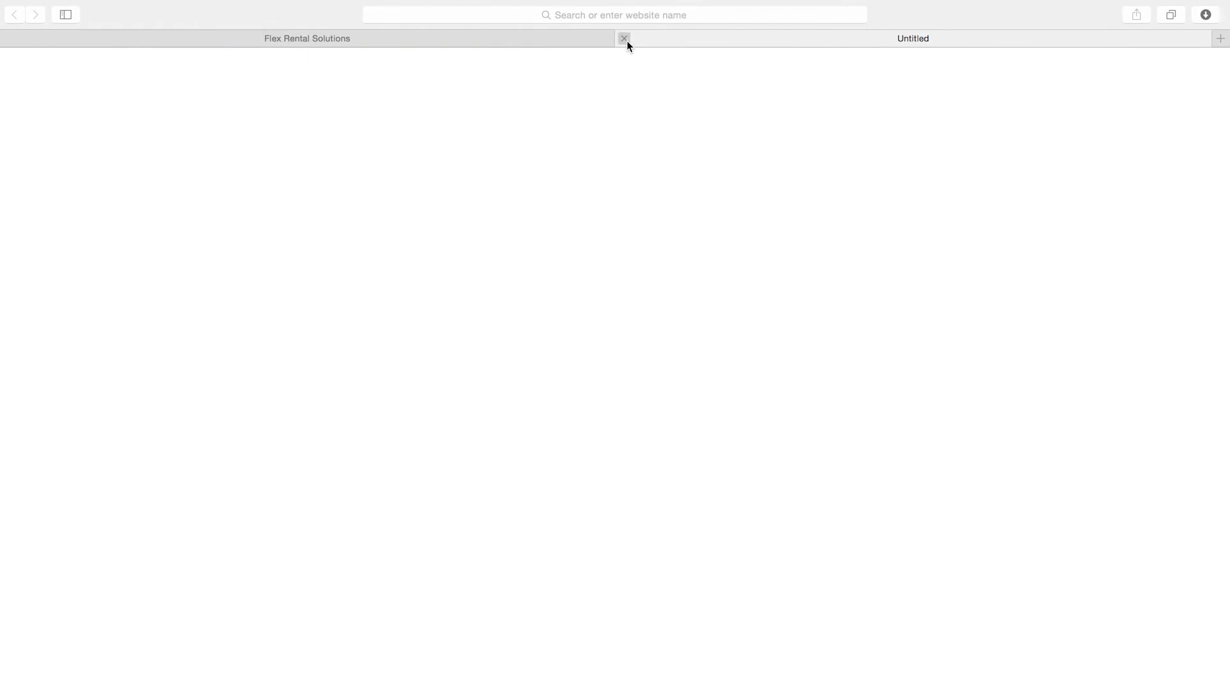
# Enable Budget Summary / Agreement Look A as an instance level report in the Event Folder project element definition and save it
pyautogui.click(625, 40)
pyautogui.click(266, 47)
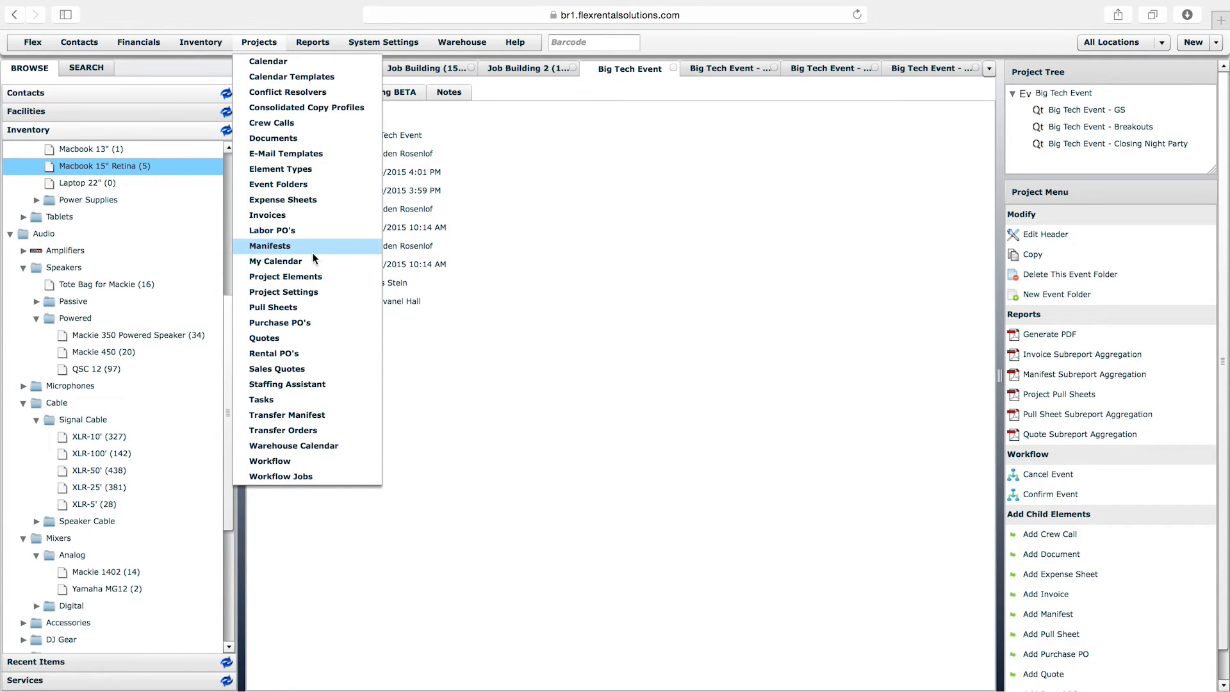
pyautogui.click(301, 277)
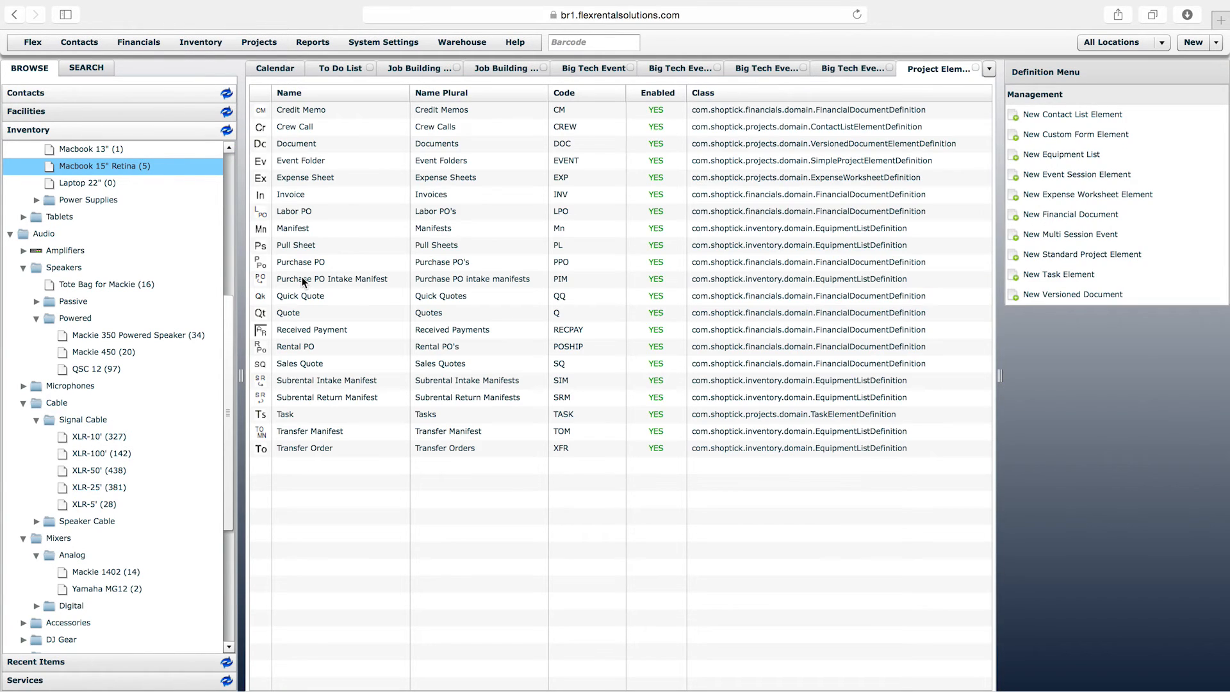
pyautogui.click(303, 163)
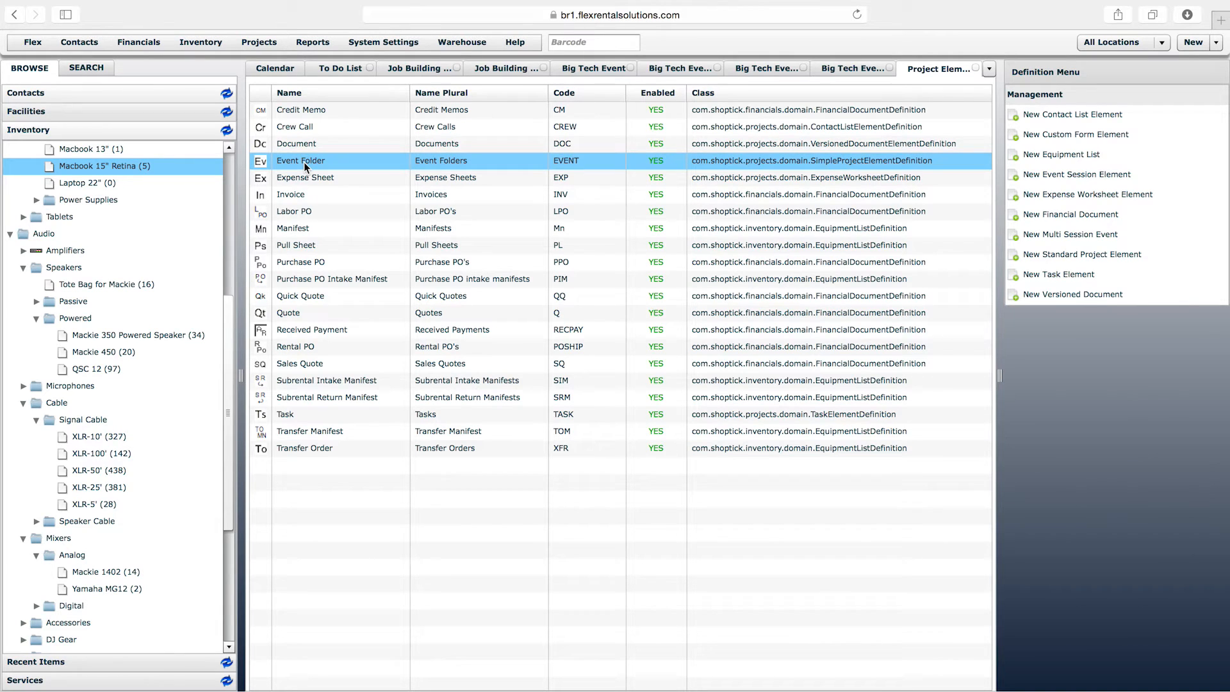
pyautogui.doubleClick(304, 163)
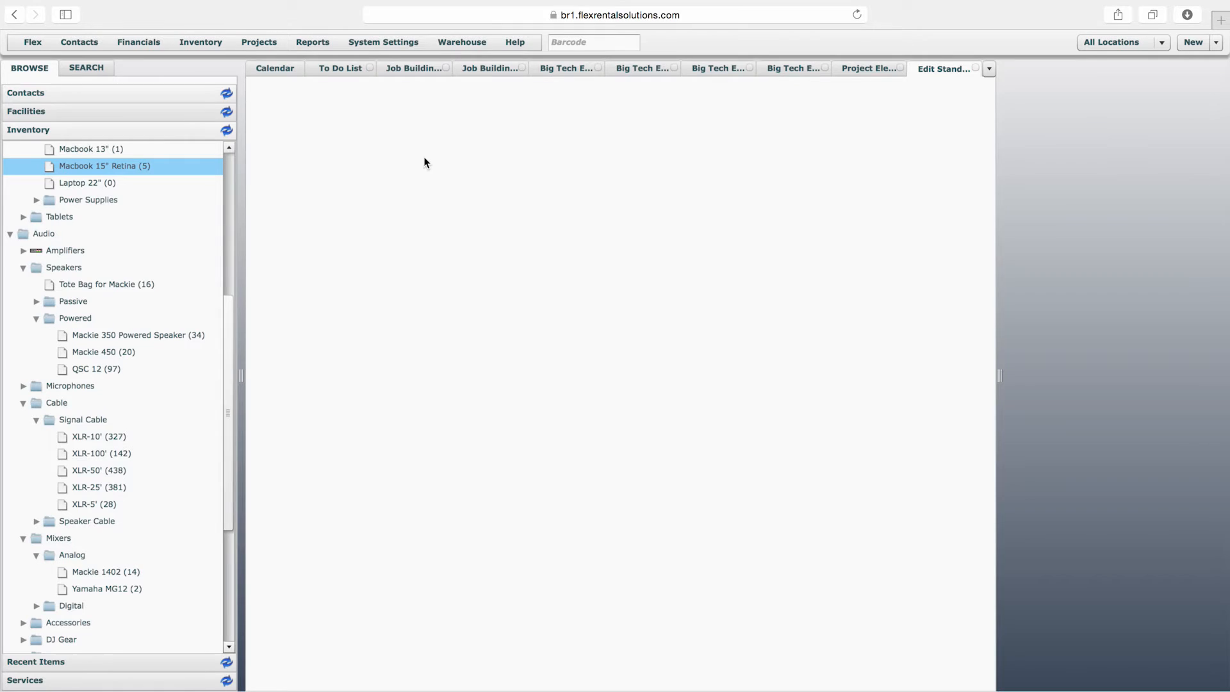
pyautogui.click(702, 91)
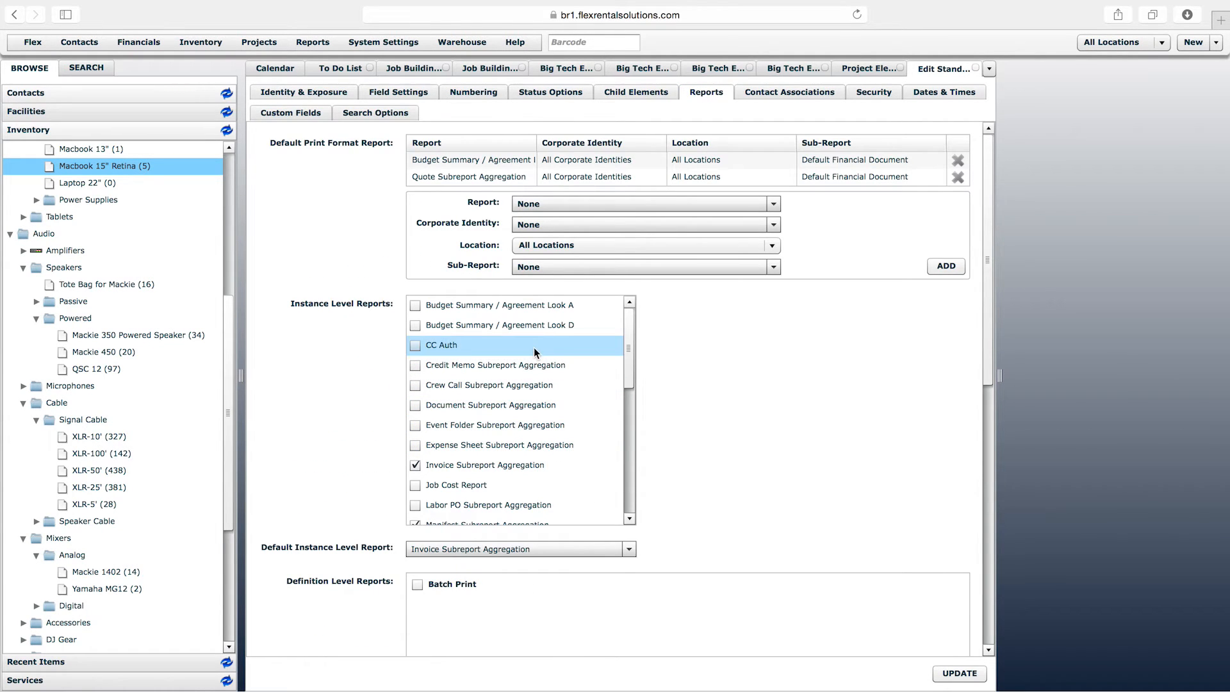
pyautogui.click(498, 309)
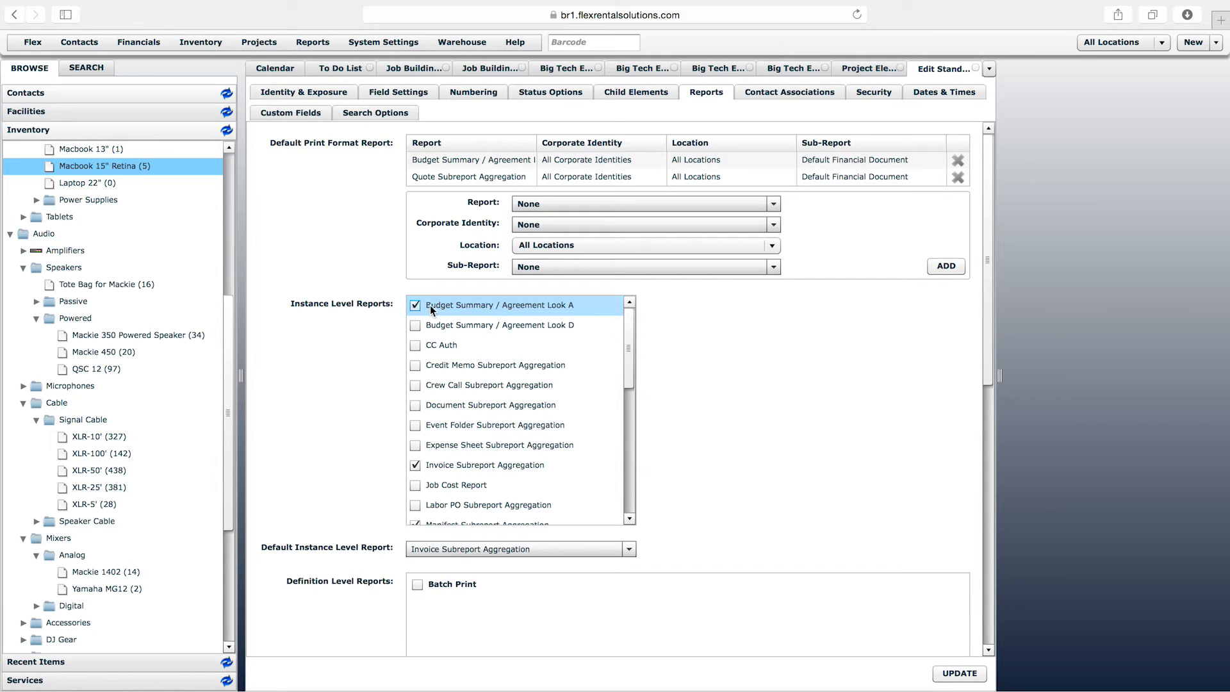
pyautogui.click(972, 672)
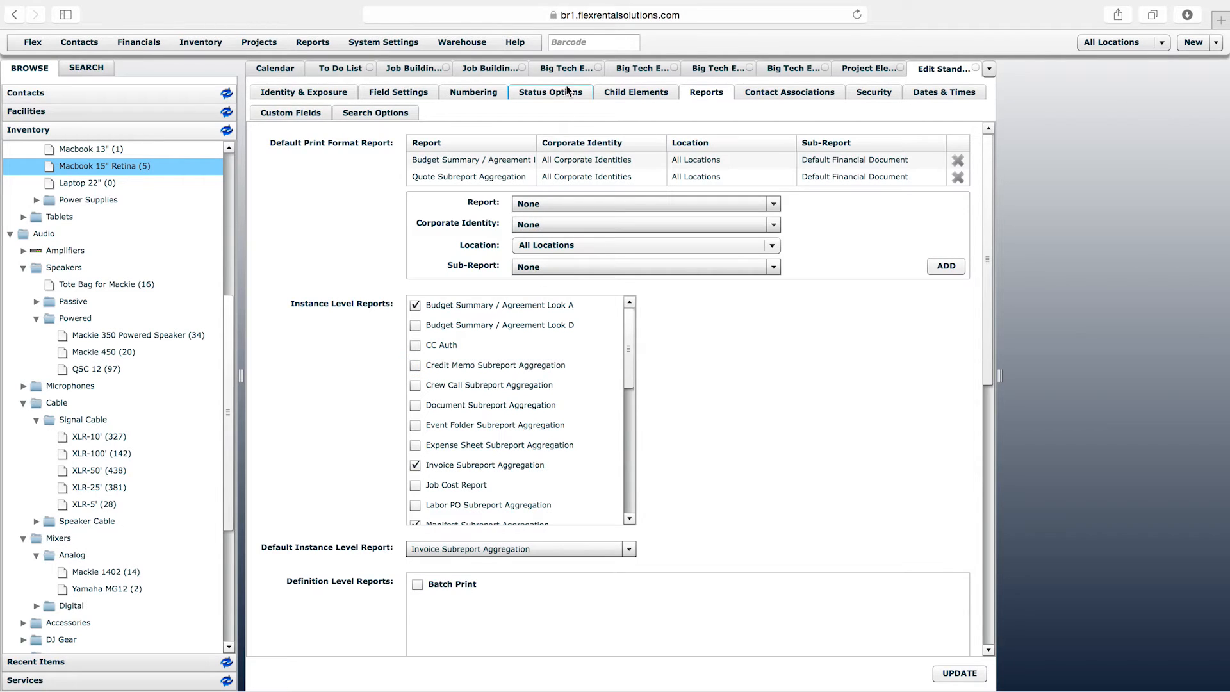
# Reload the Big Tech Event folder and generate its Budget Summary / Agreement Look A report
pyautogui.click(554, 68)
pyautogui.rightClick(575, 70)
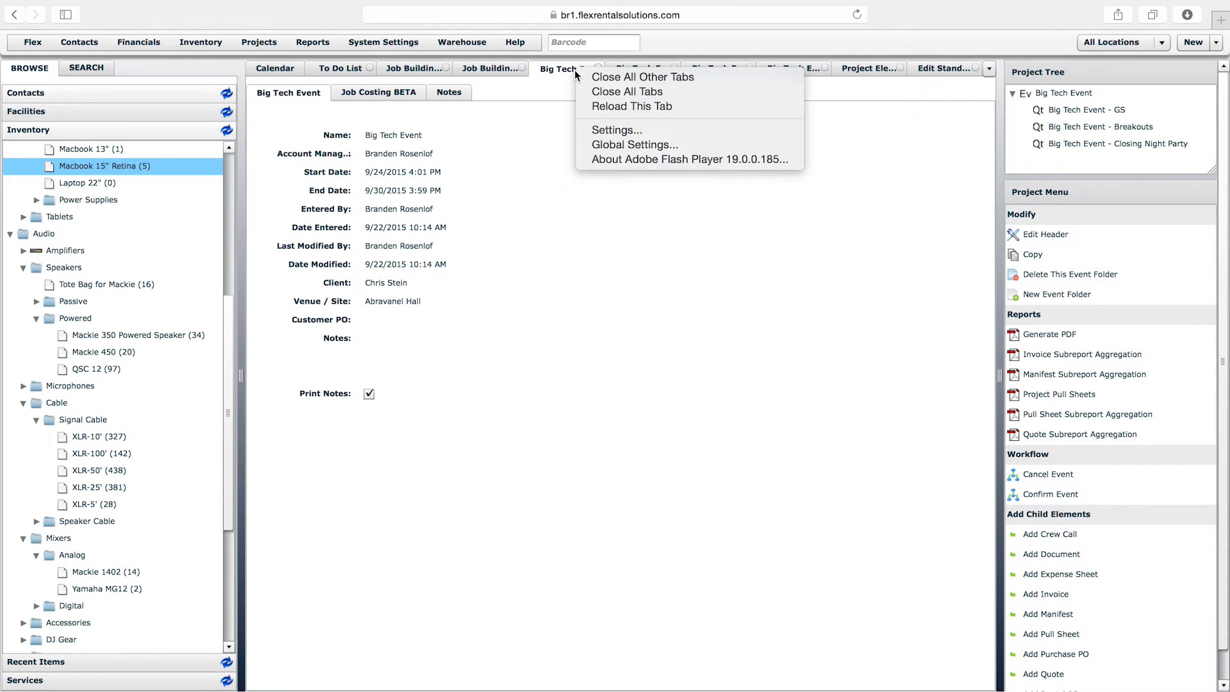
pyautogui.click(614, 106)
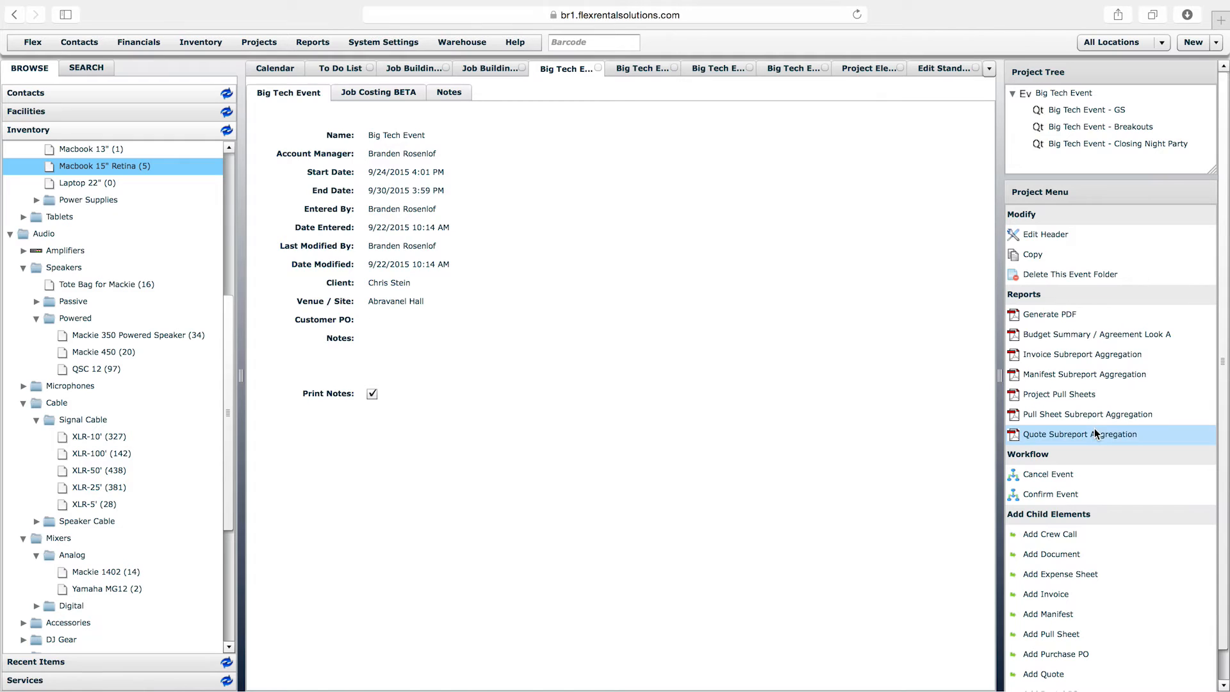
pyautogui.click(1055, 336)
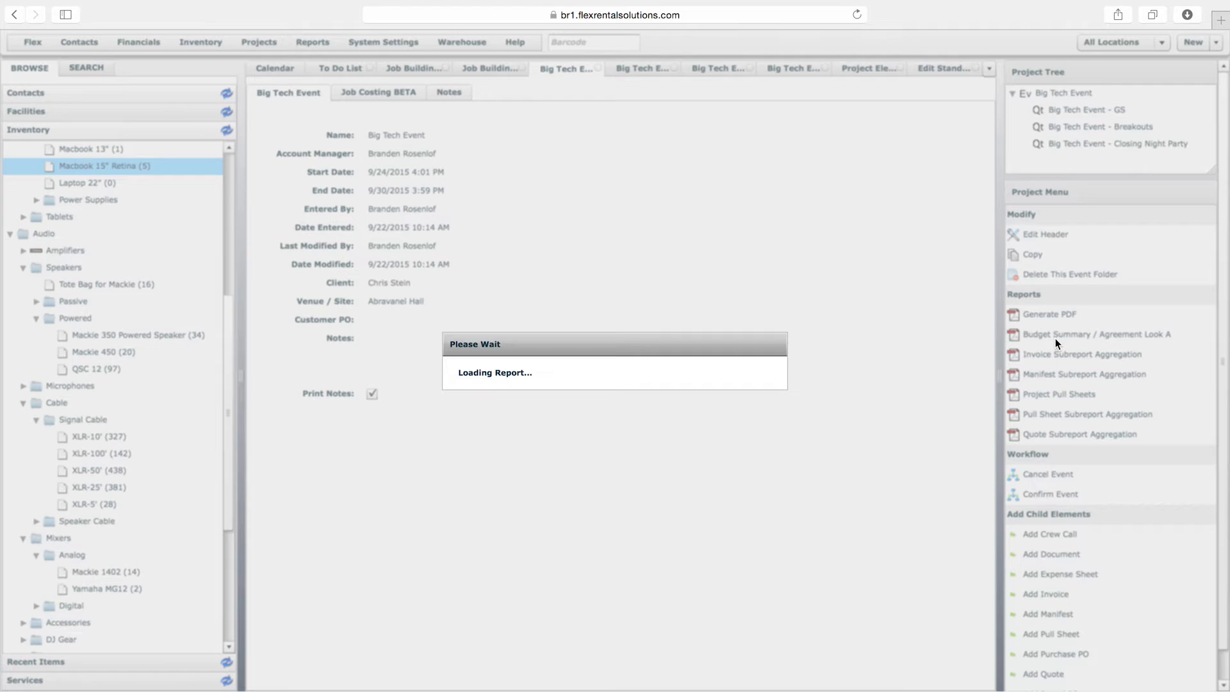
pyautogui.click(821, 418)
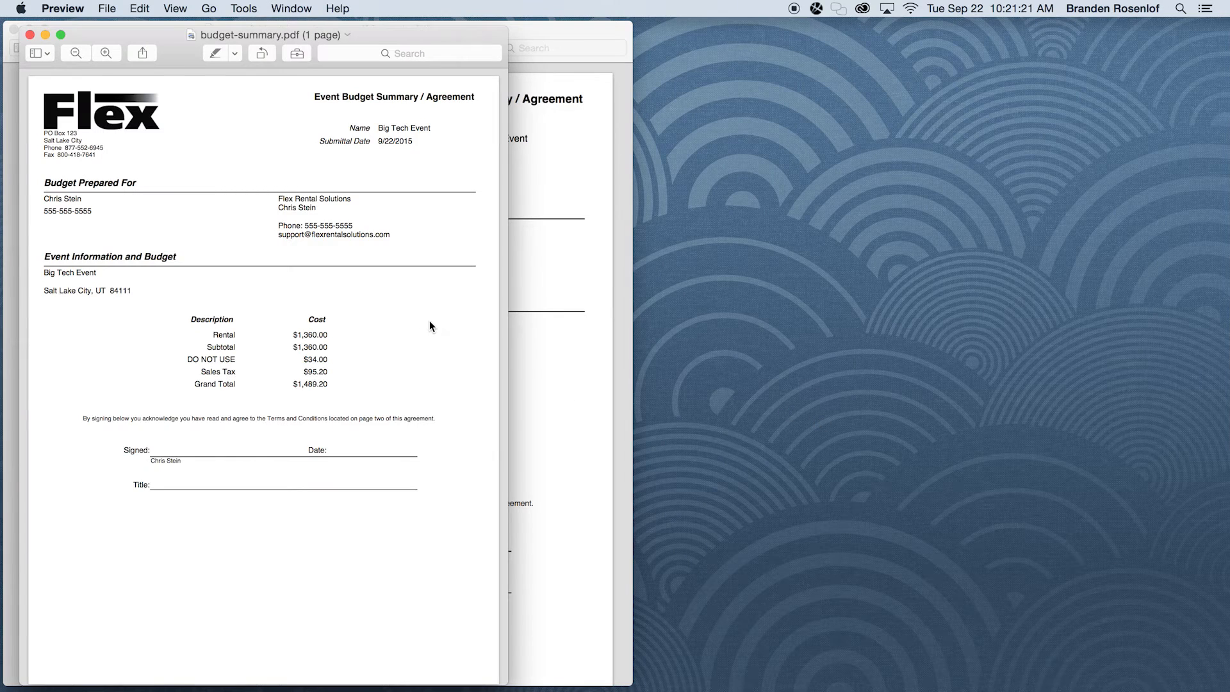
# Check the grand total in the budget summary PDF, return to the browser and close the blank page
pyautogui.scroll(-3, 429, 321)
pyautogui.scroll(3, 429, 321)
pyautogui.moveTo(290, 384); pyautogui.dragTo(341, 383)
pyautogui.click(341, 383)
pyautogui.hotkey('ctrl', 'Right')
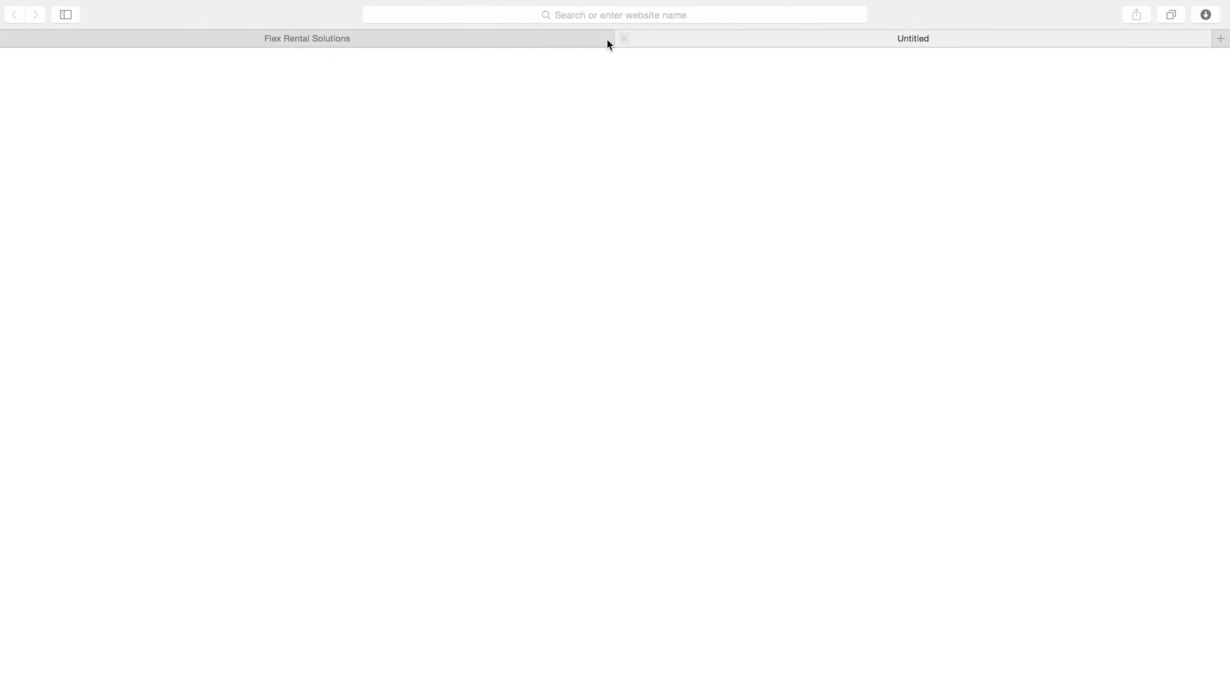
pyautogui.click(625, 39)
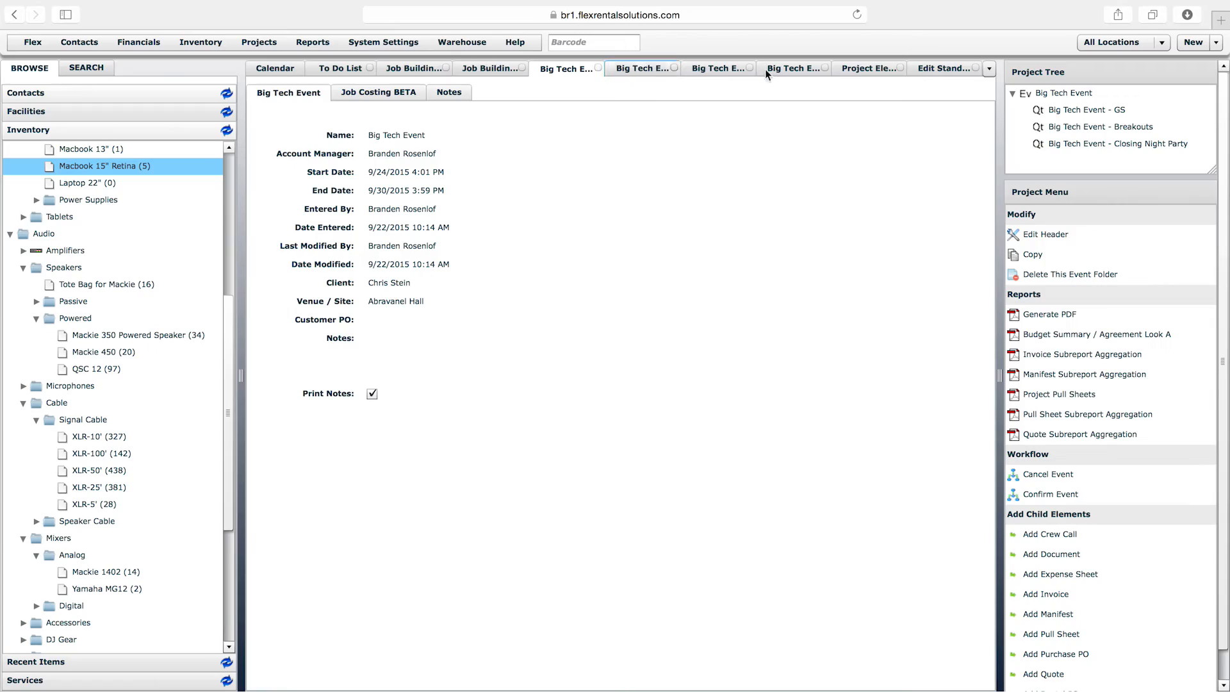
pyautogui.click(1090, 128)
pyautogui.click(1018, 96)
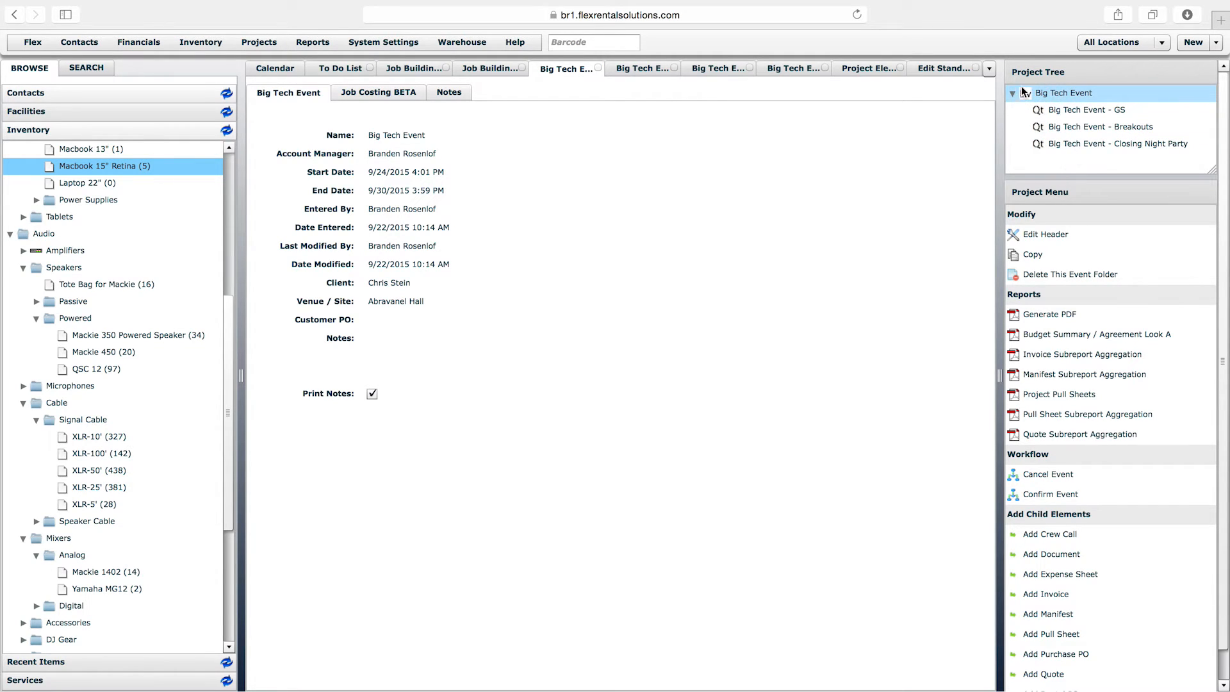
pyautogui.click(1067, 143)
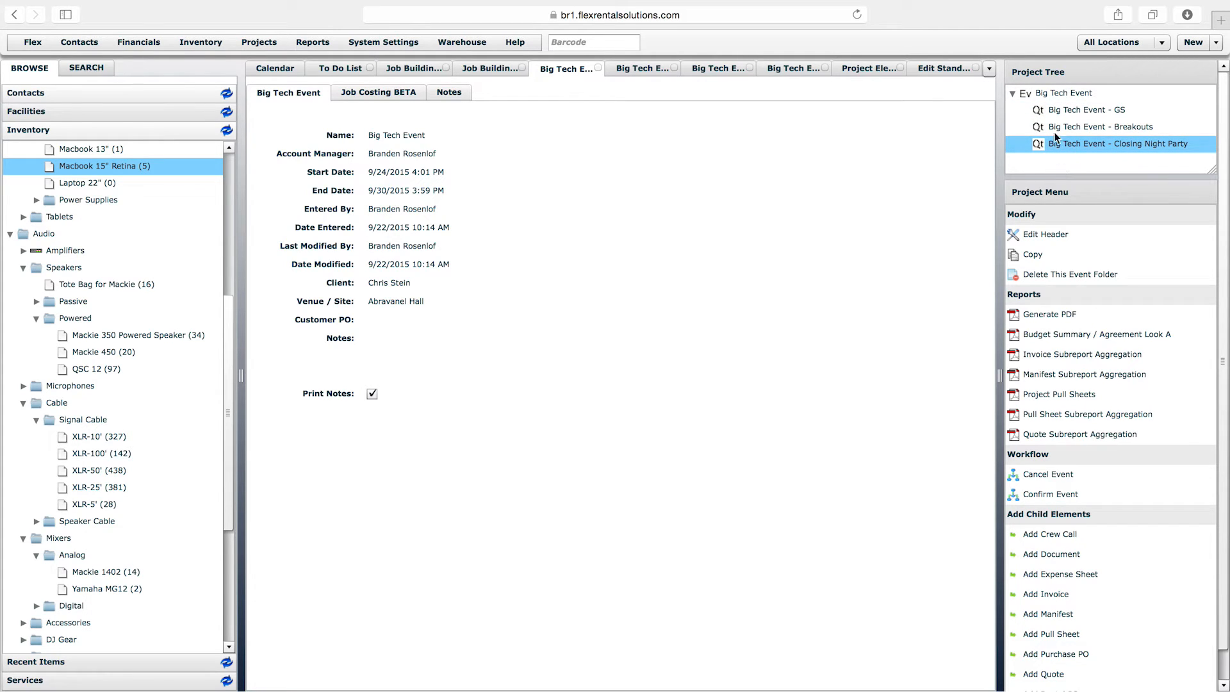
pyautogui.click(1060, 109)
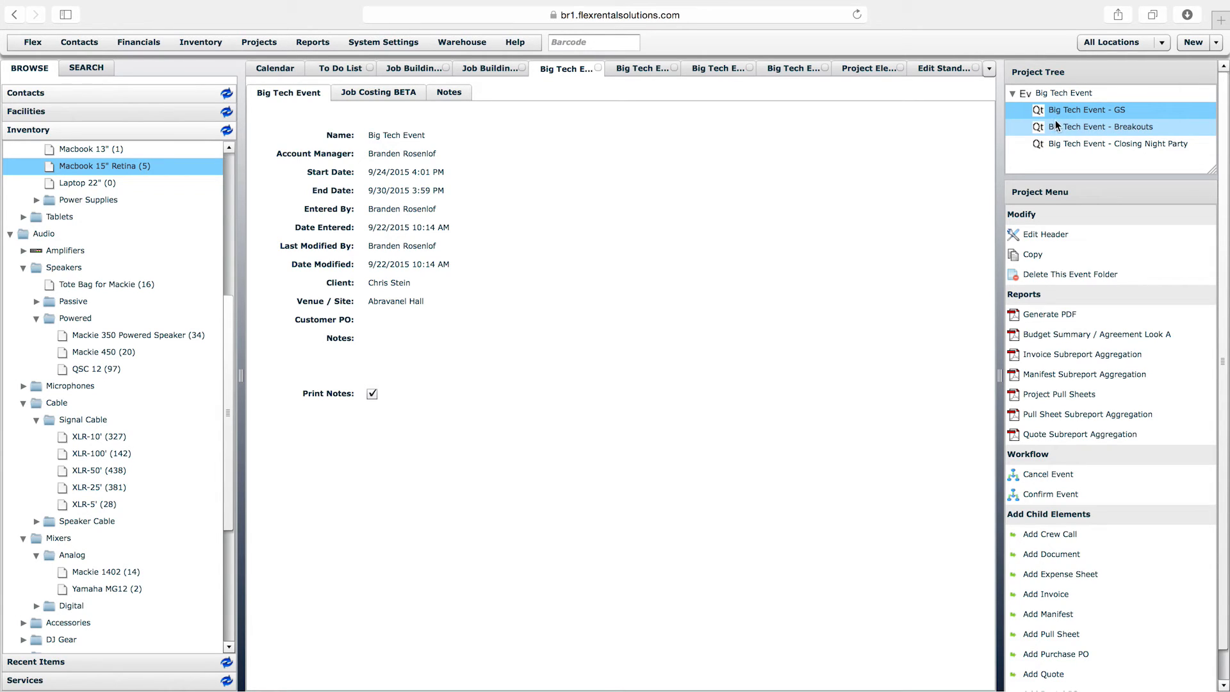
pyautogui.click(1058, 129)
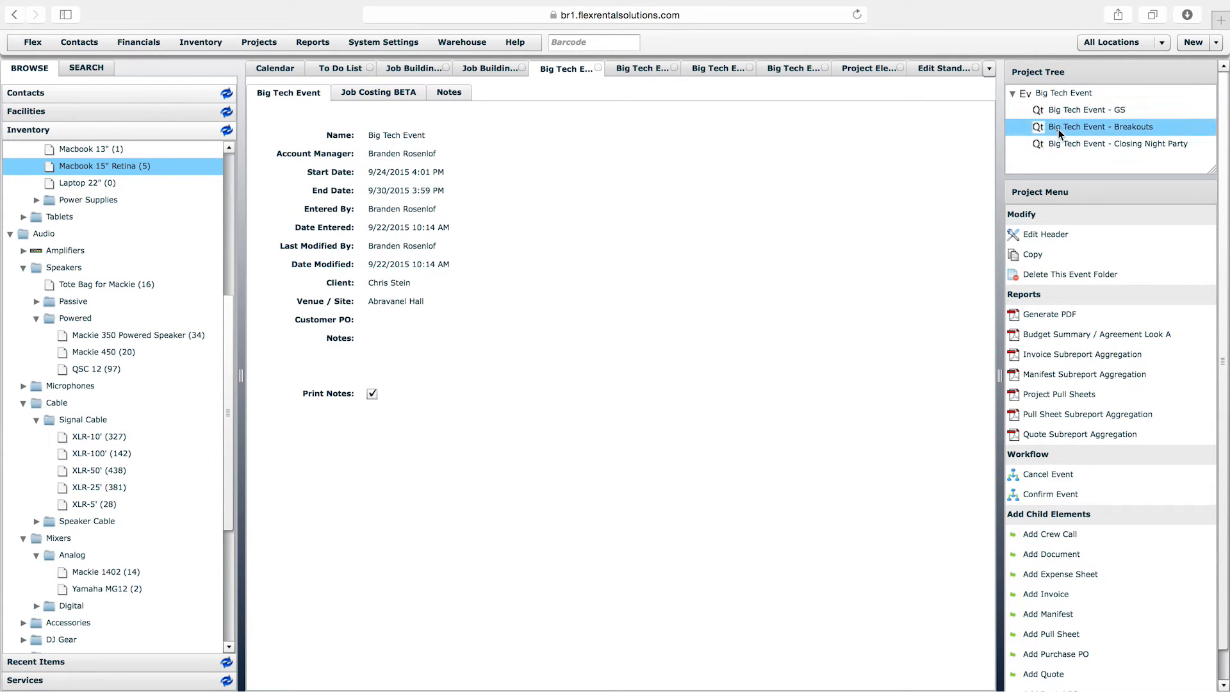
pyautogui.click(1039, 94)
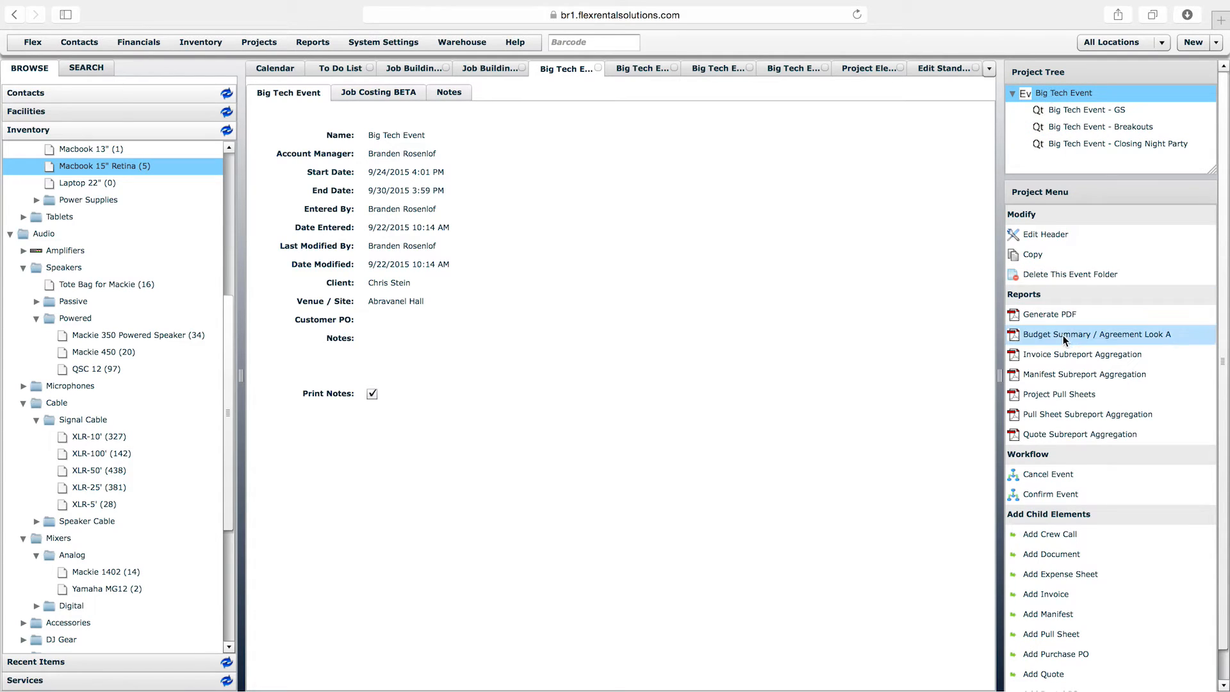
# Look at the event's Budget Summary / Agreement PDF again, examining the rental cost and grand total, and return to the browser
pyautogui.click(1104, 340)
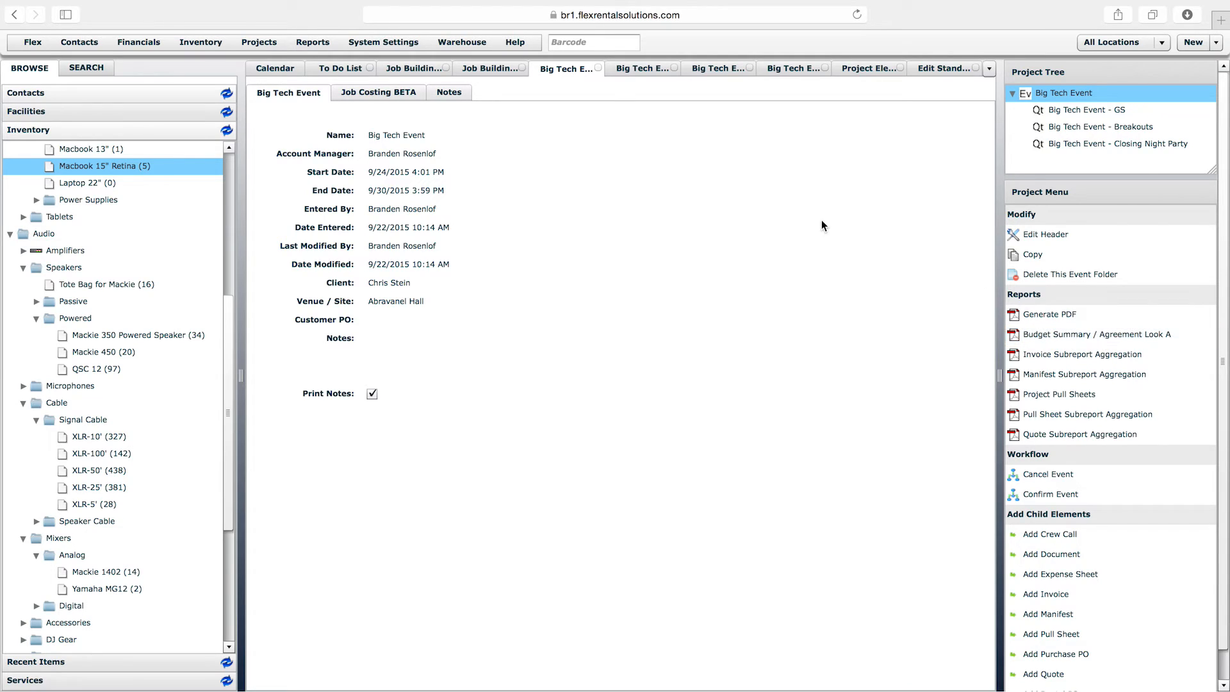
pyautogui.scroll(-1, 321, 307)
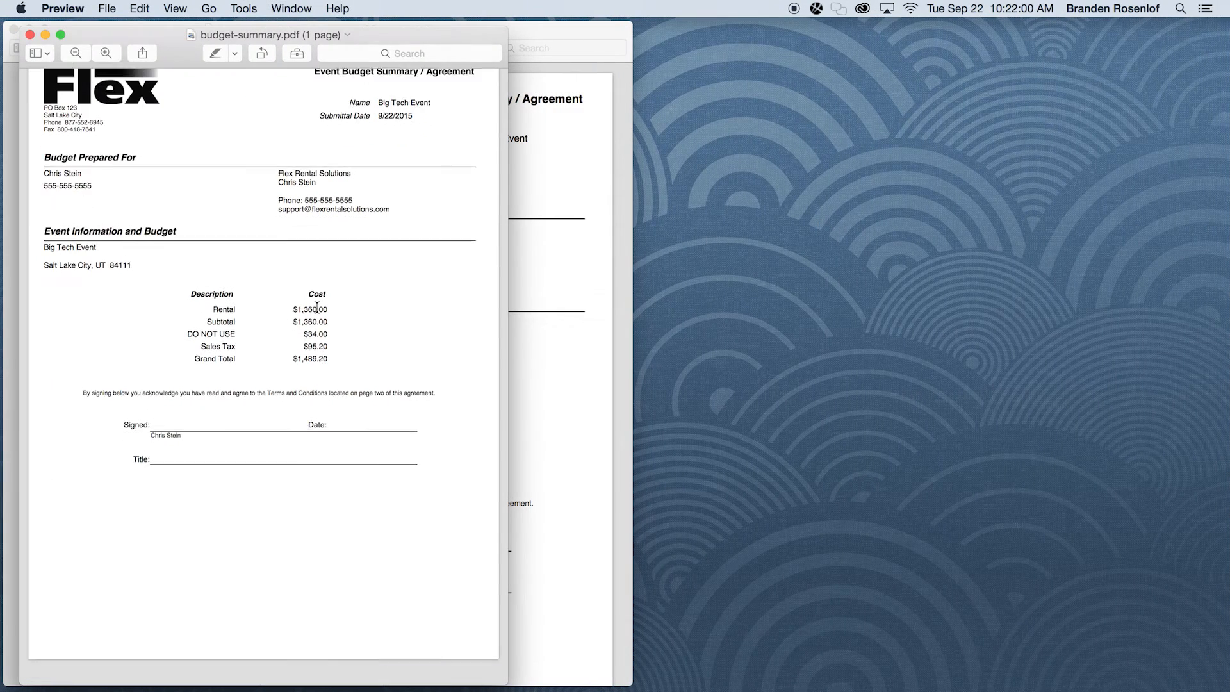
pyautogui.moveTo(293, 377); pyautogui.dragTo(329, 378)
pyautogui.click(329, 378)
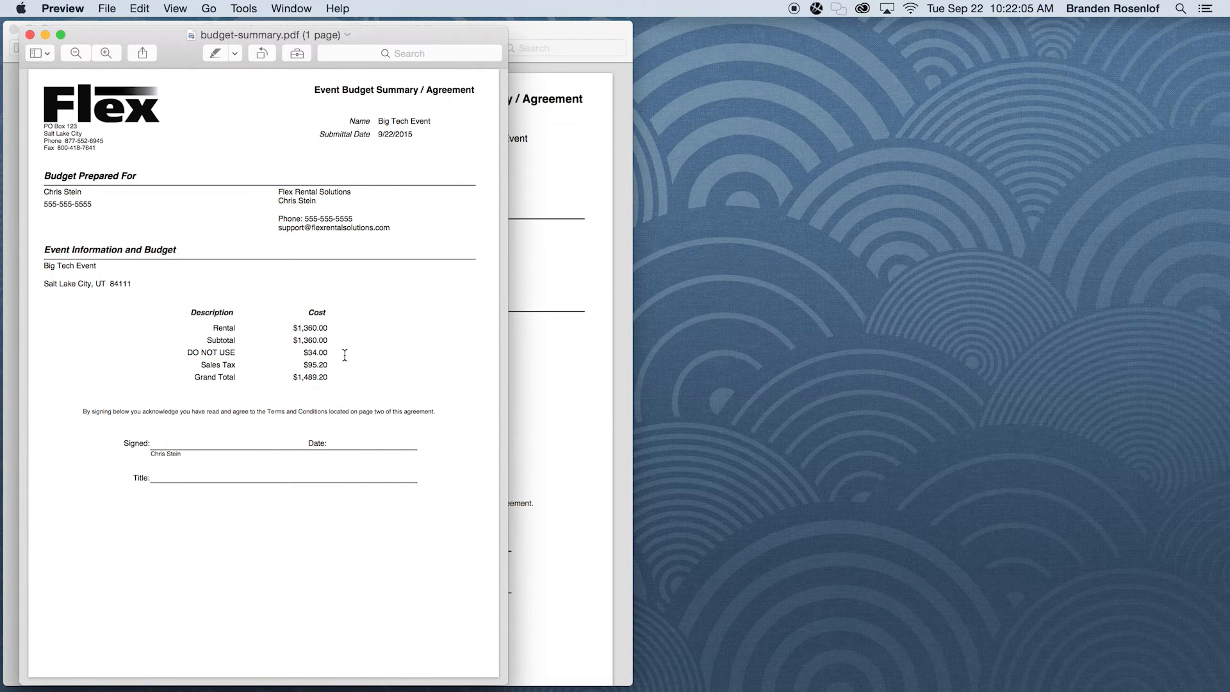
pyautogui.hotkey('ctrl', 'Right')
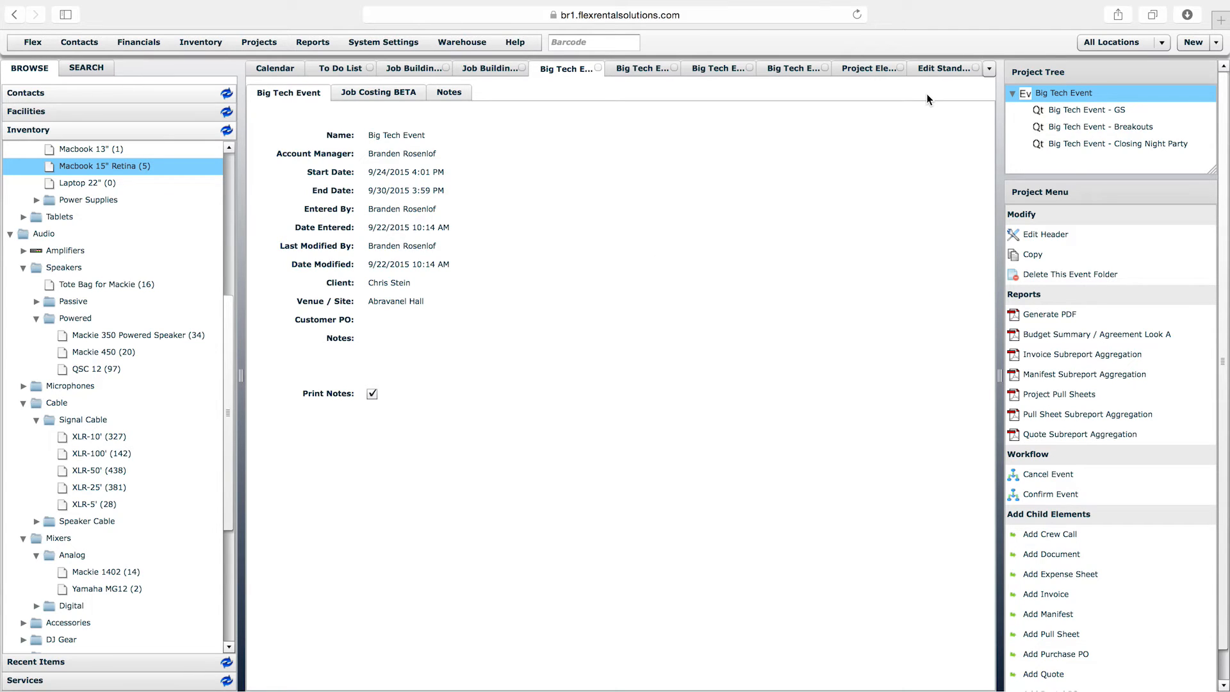
# Permit Event Folder as a child element in the Event Folder project element definition and save the change
pyautogui.scroll(-2, 1067, 474)
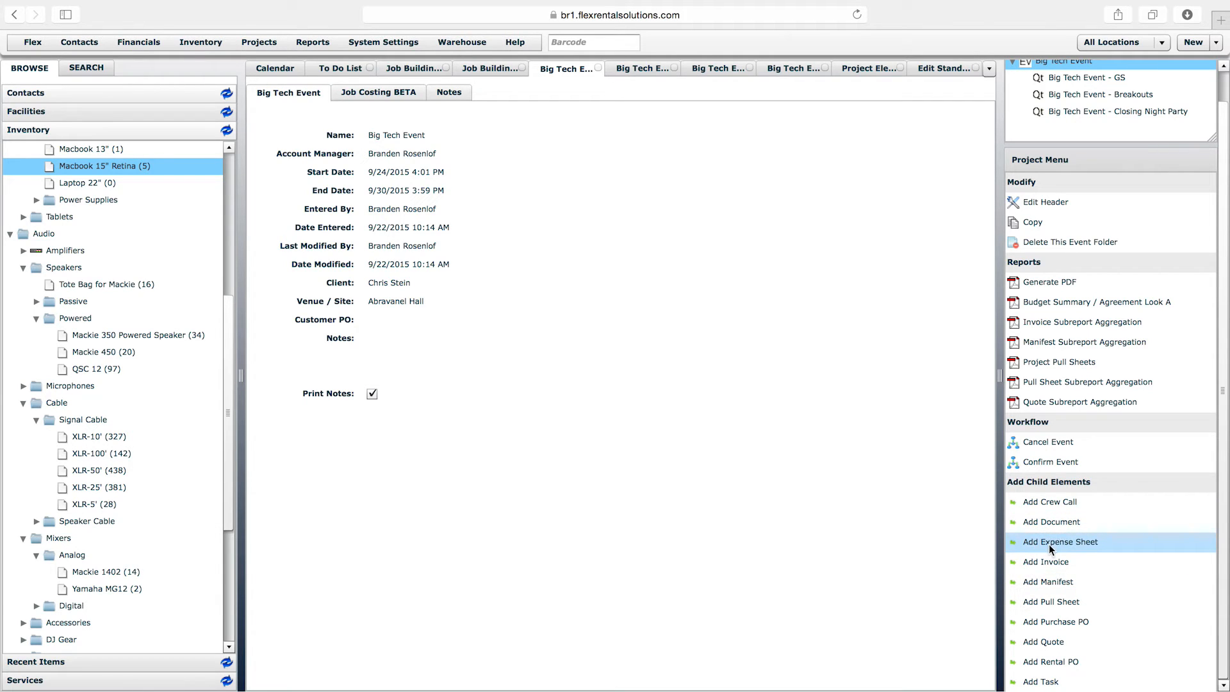
pyautogui.click(273, 50)
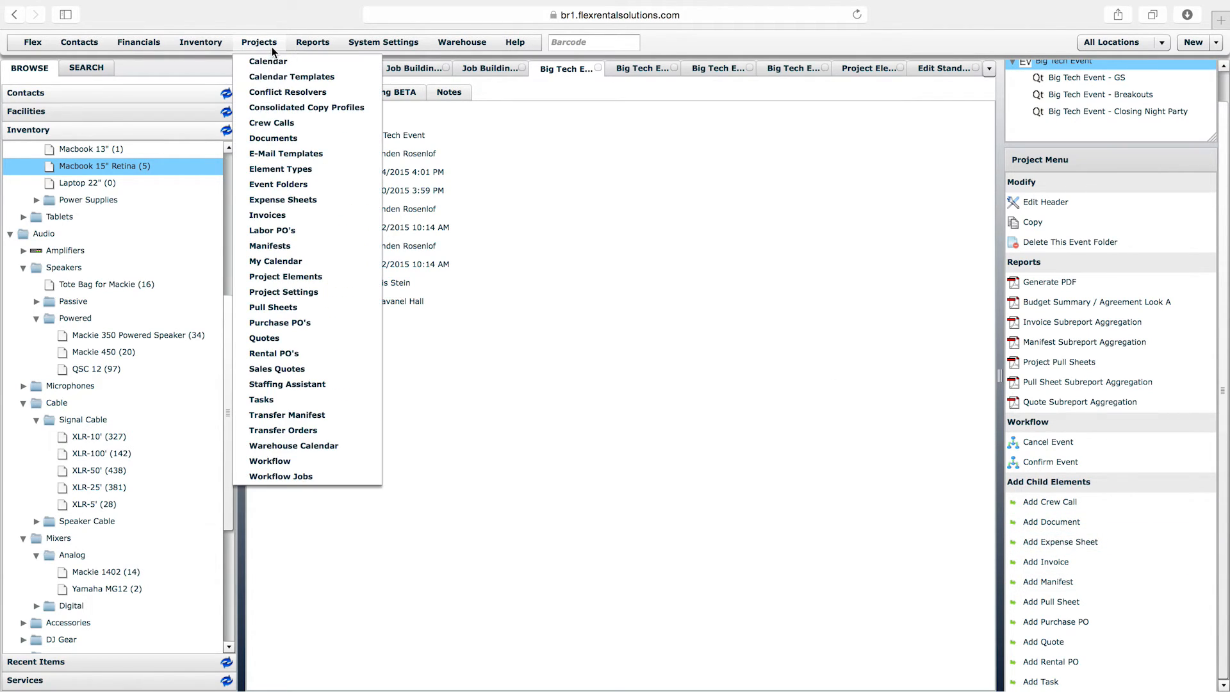
pyautogui.click(292, 280)
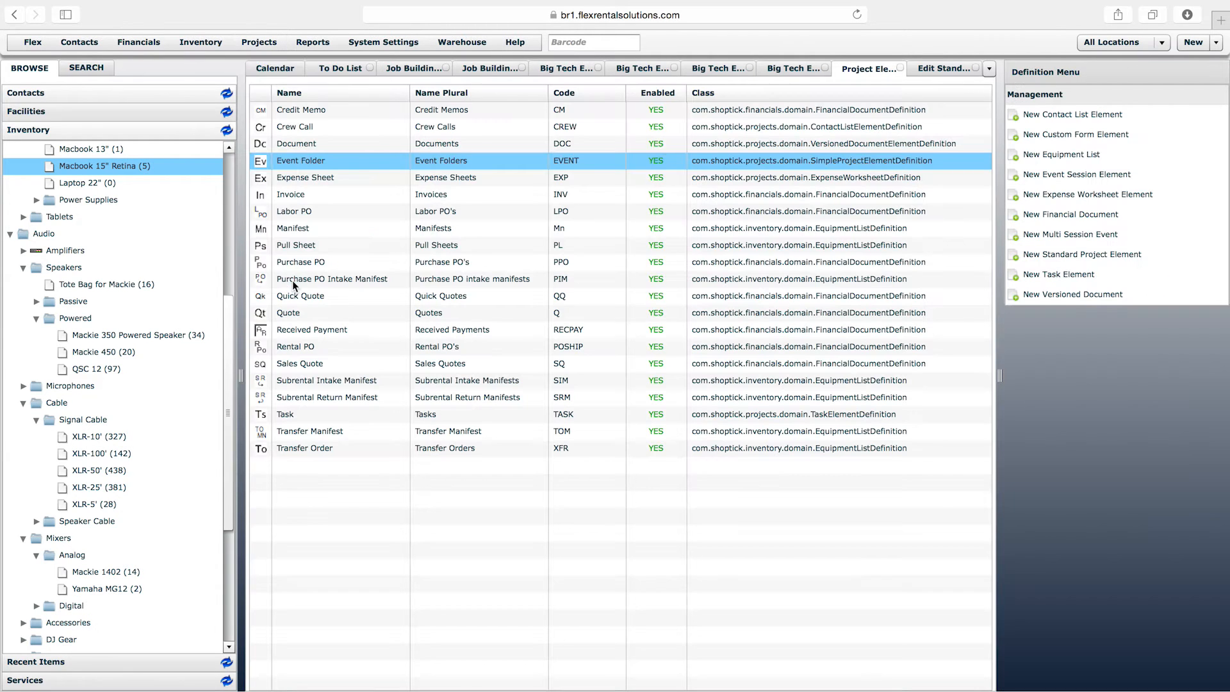
pyautogui.click(304, 160)
pyautogui.doubleClick(303, 159)
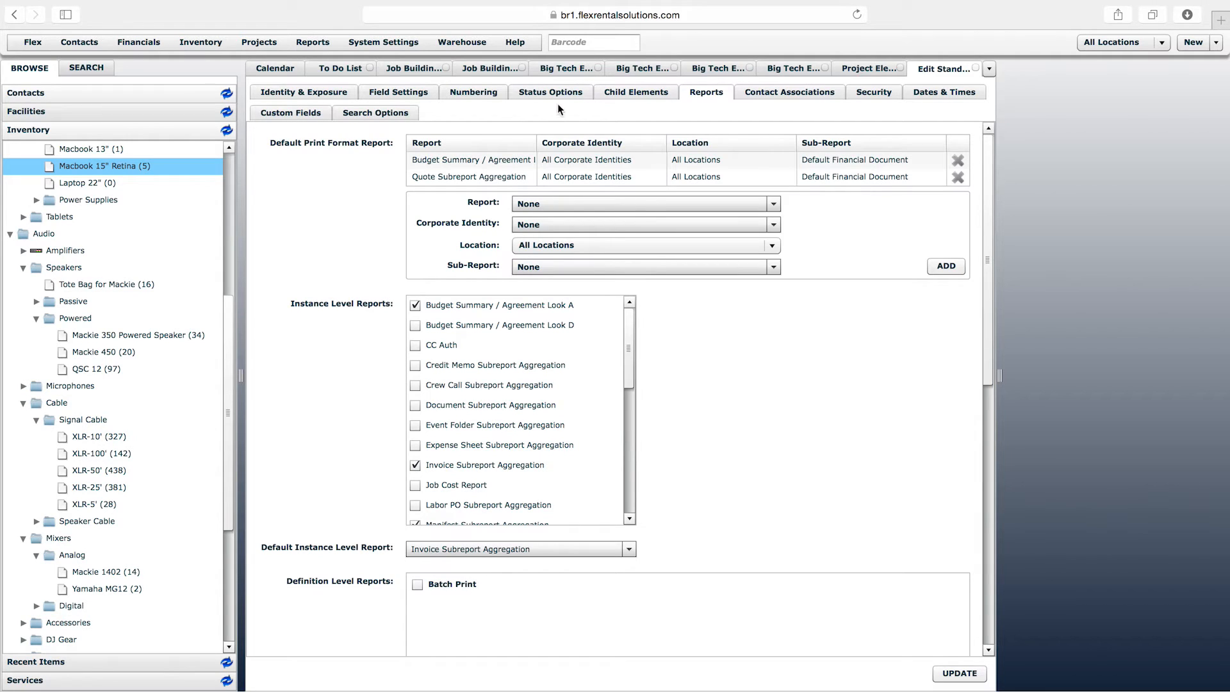
pyautogui.click(634, 91)
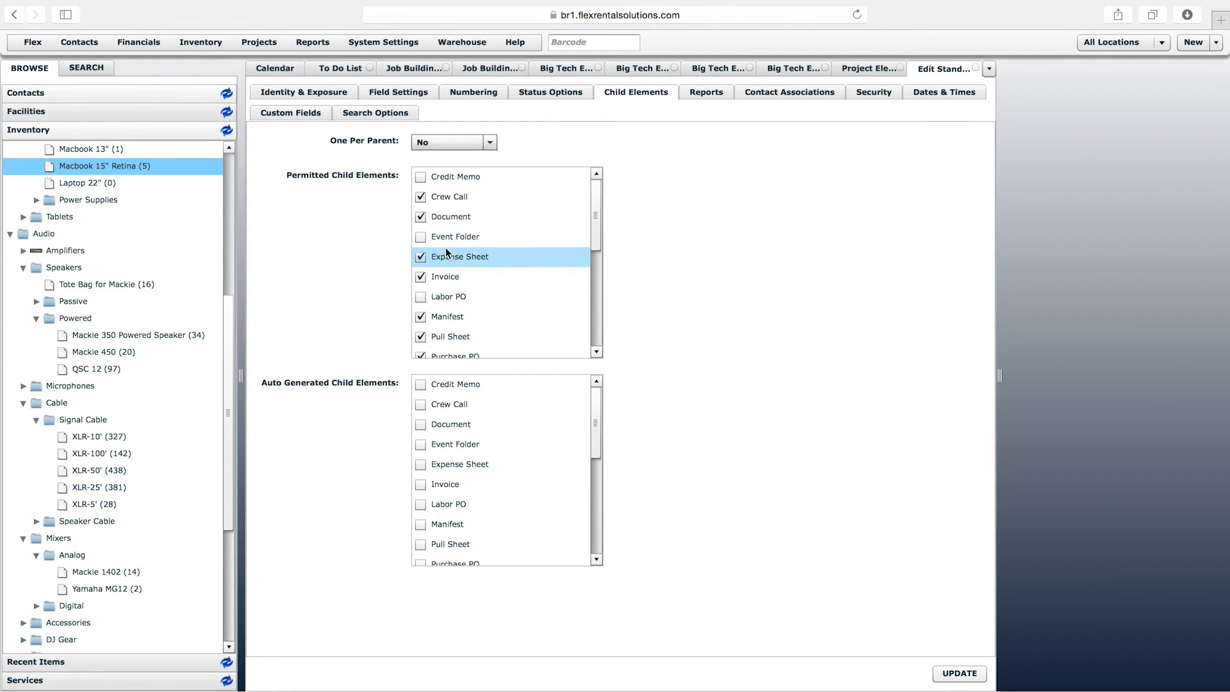
pyautogui.click(421, 238)
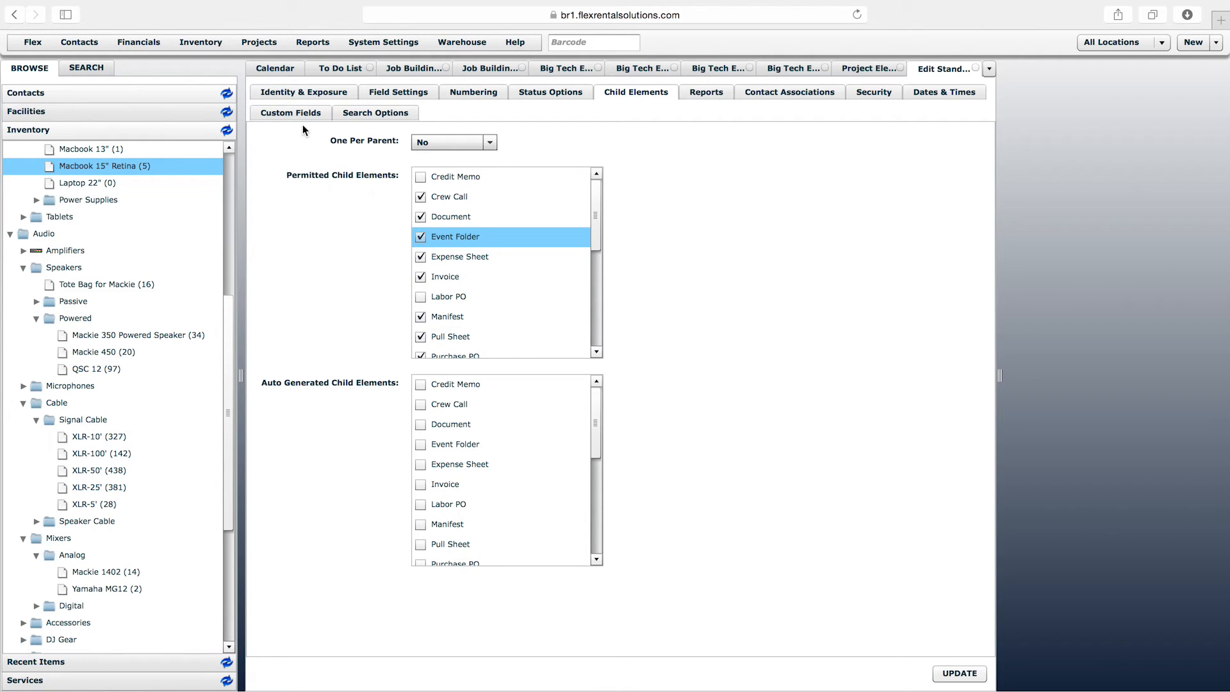
pyautogui.click(961, 674)
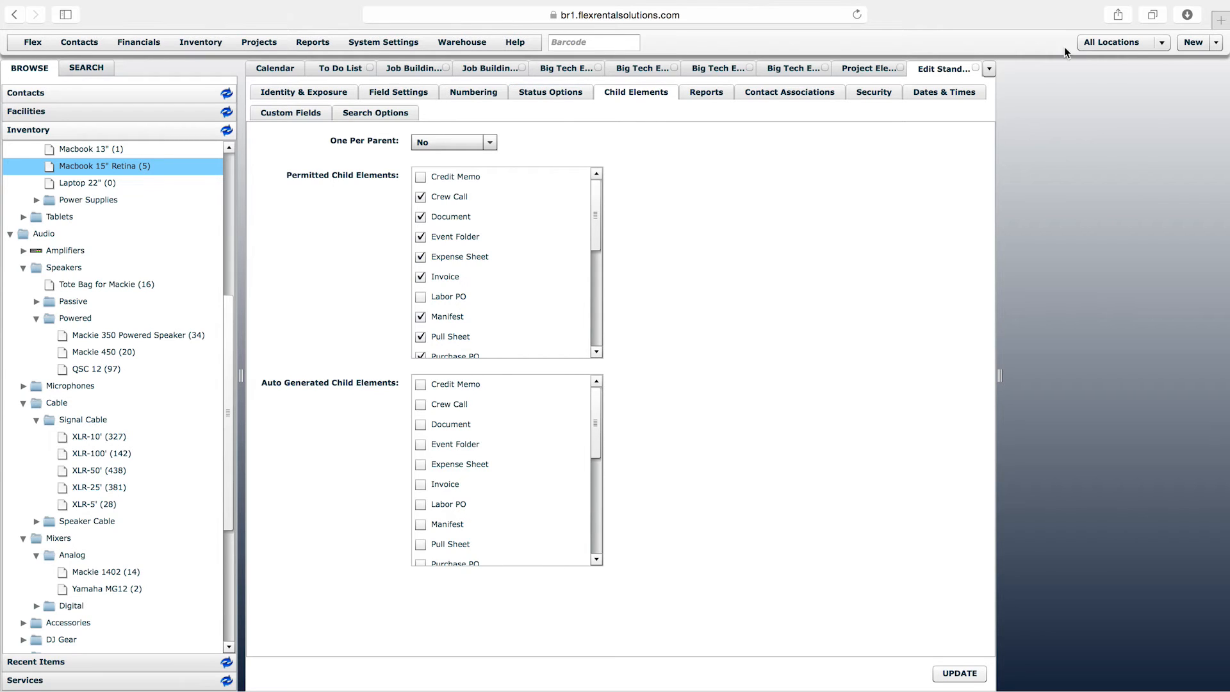
# Create a new event folder named "Super a Large Event" with start date 09/22/2015 and end date 09/30/2015
pyautogui.click(1215, 43)
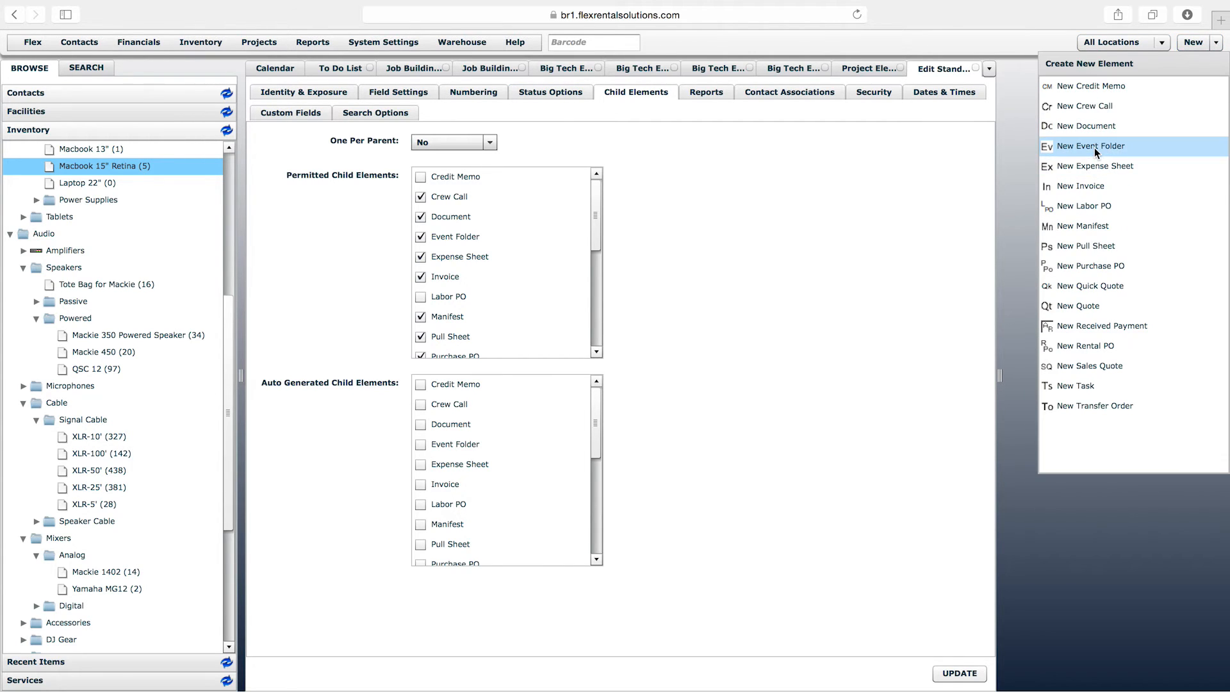
pyautogui.click(1094, 147)
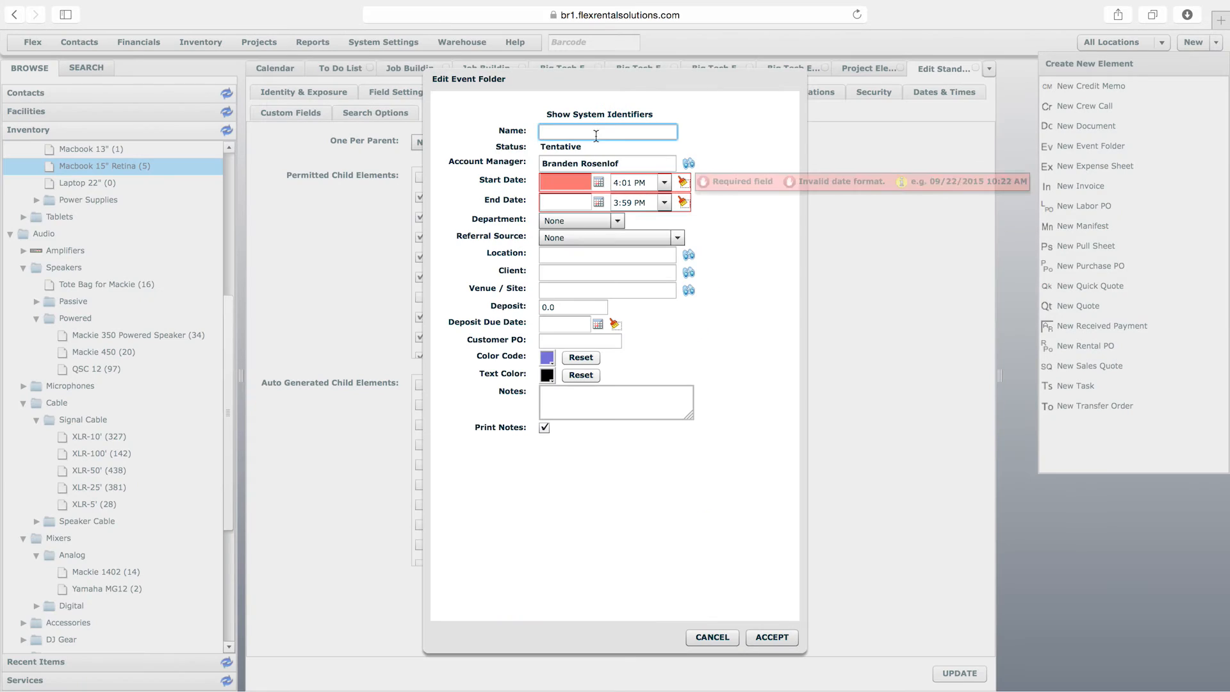
pyautogui.write('S')
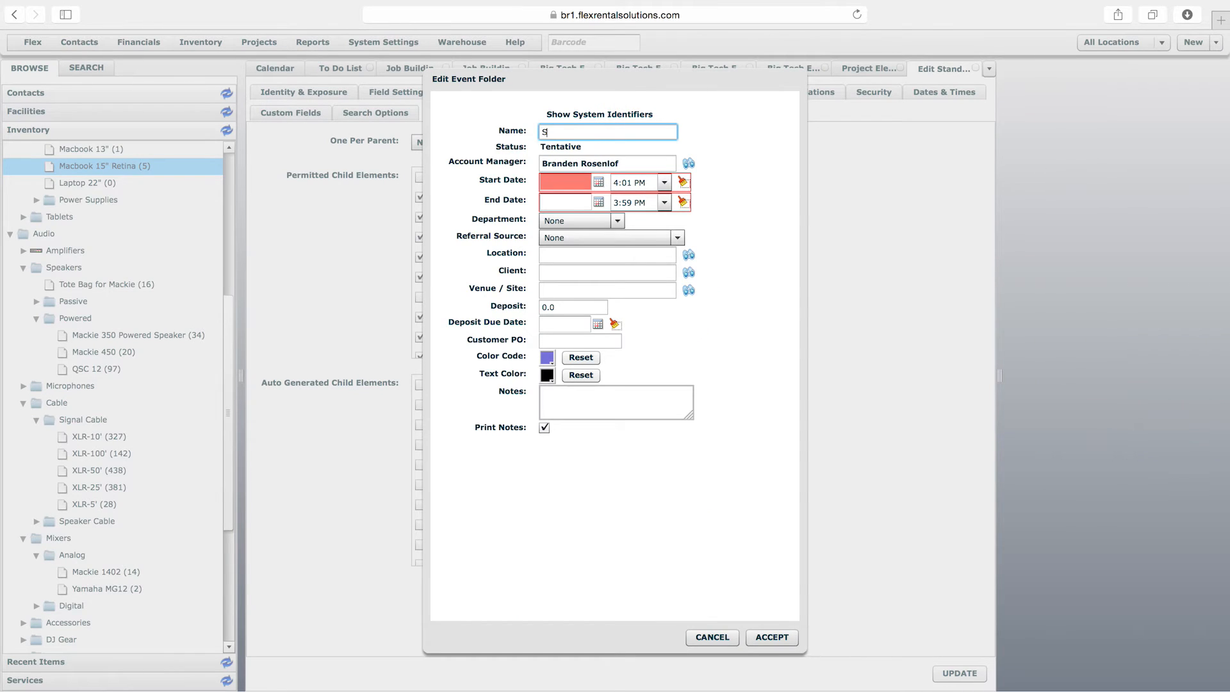
pyautogui.write('uper a Large Event')
pyautogui.click(596, 180)
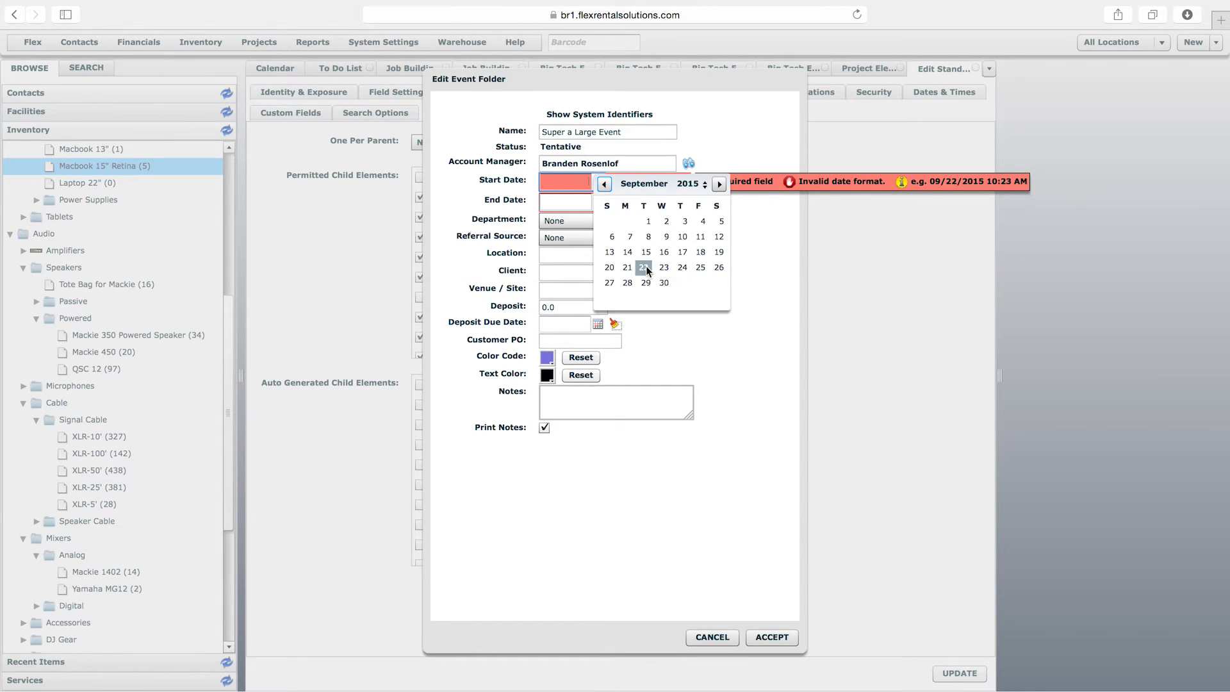
pyautogui.click(646, 267)
pyautogui.click(598, 202)
pyautogui.click(663, 301)
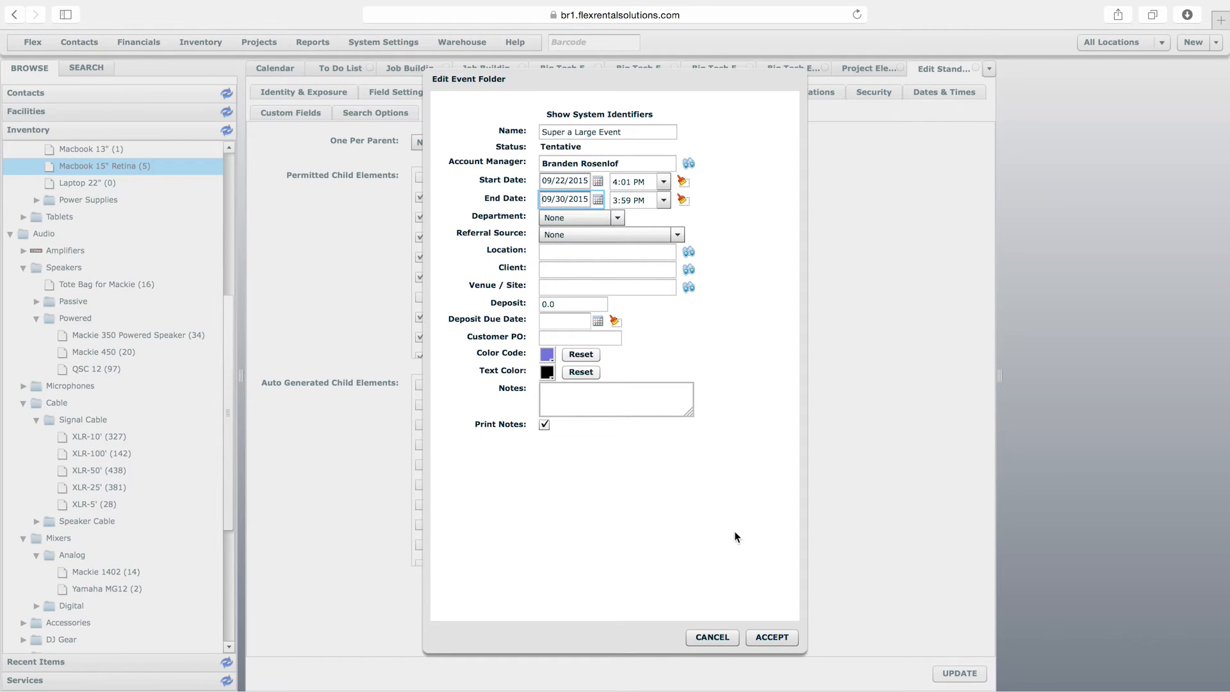
pyautogui.click(764, 638)
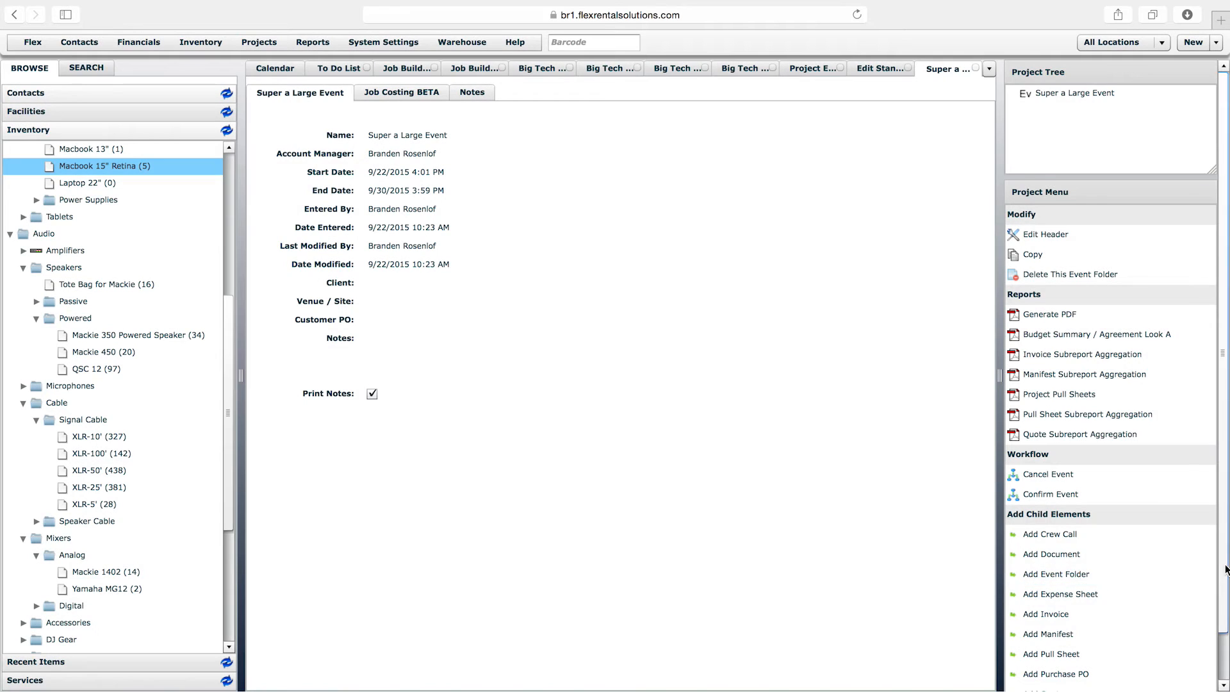
# Add a child event folder named "Super a Large Event - GS" to Super a Large Event, starting 09/22/2015 and ending 09/30/2015
pyautogui.scroll(-1, 1050, 547)
pyautogui.click(1050, 549)
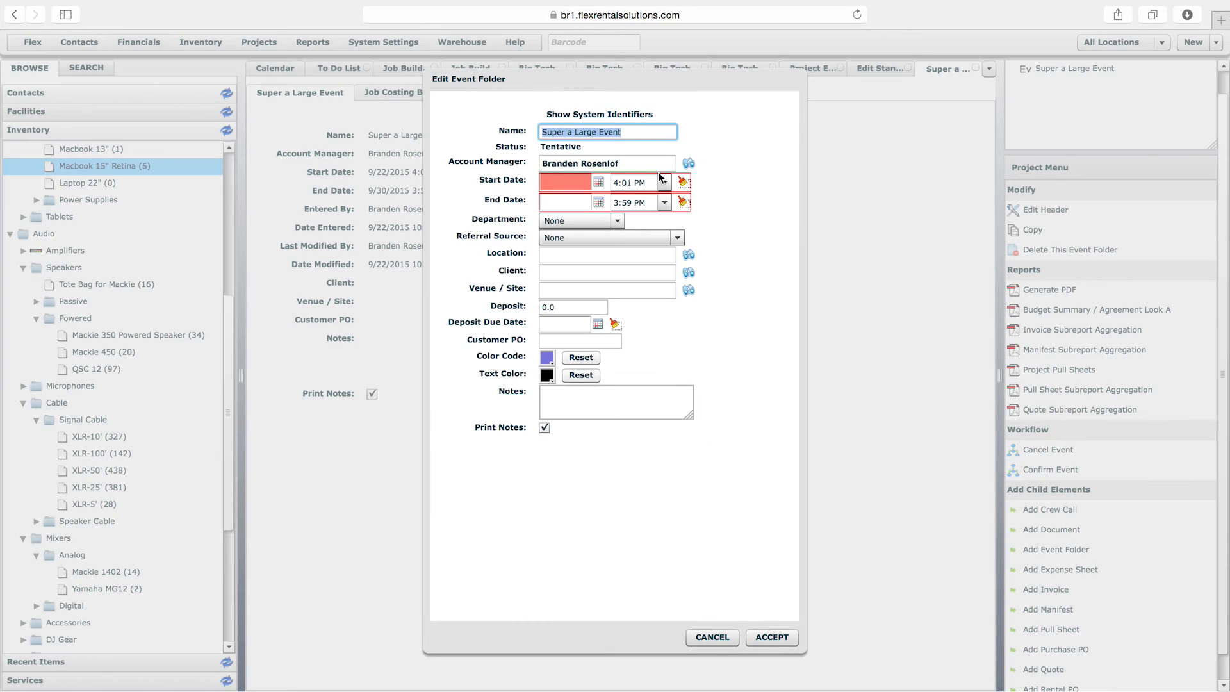
pyautogui.click(631, 131)
pyautogui.write('- G')
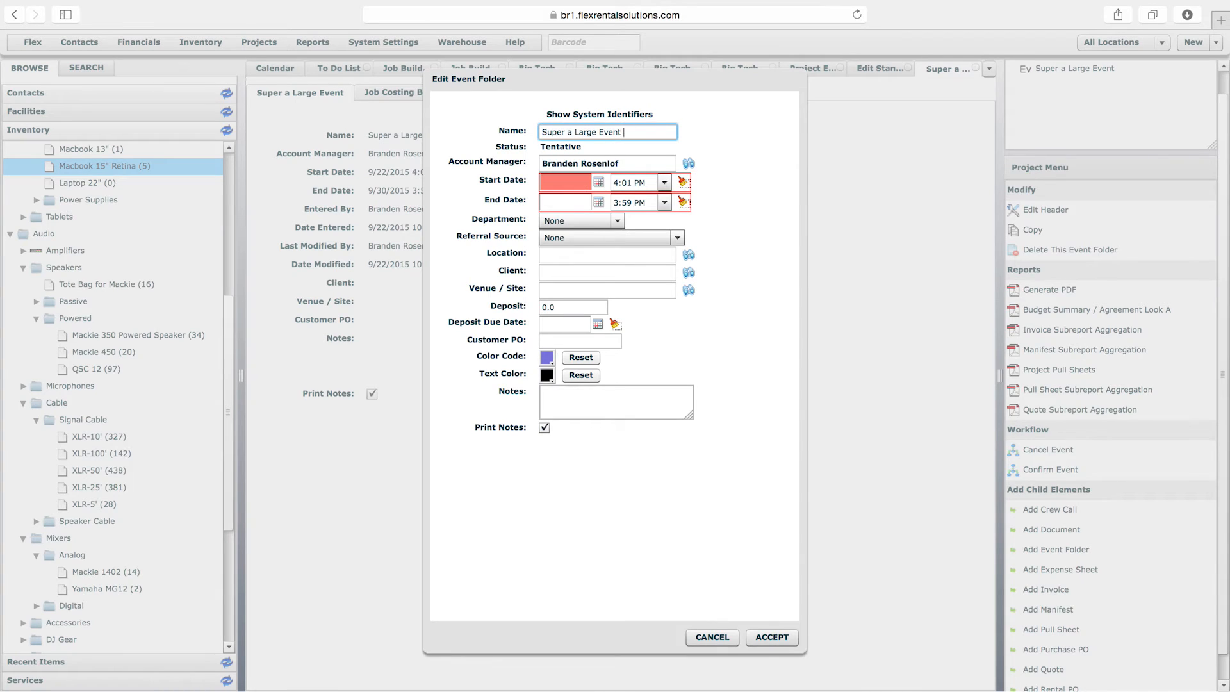
pyautogui.write('S')
pyautogui.click(599, 182)
pyautogui.click(644, 267)
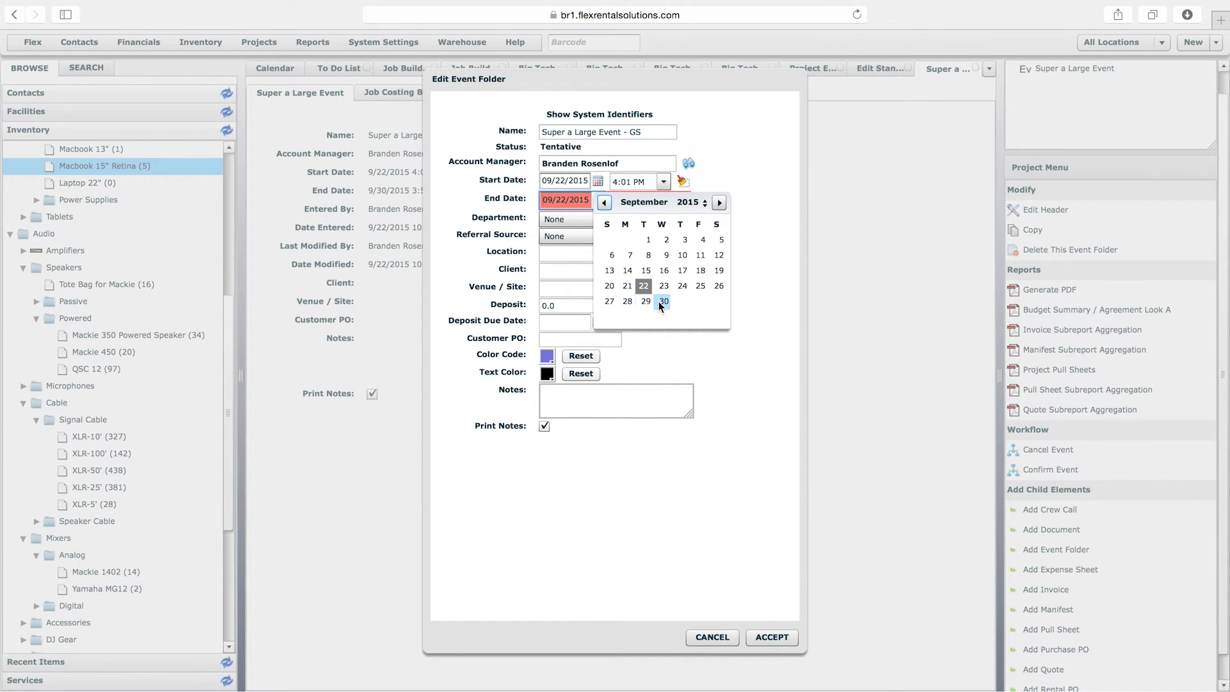
pyautogui.click(663, 302)
pyautogui.click(773, 637)
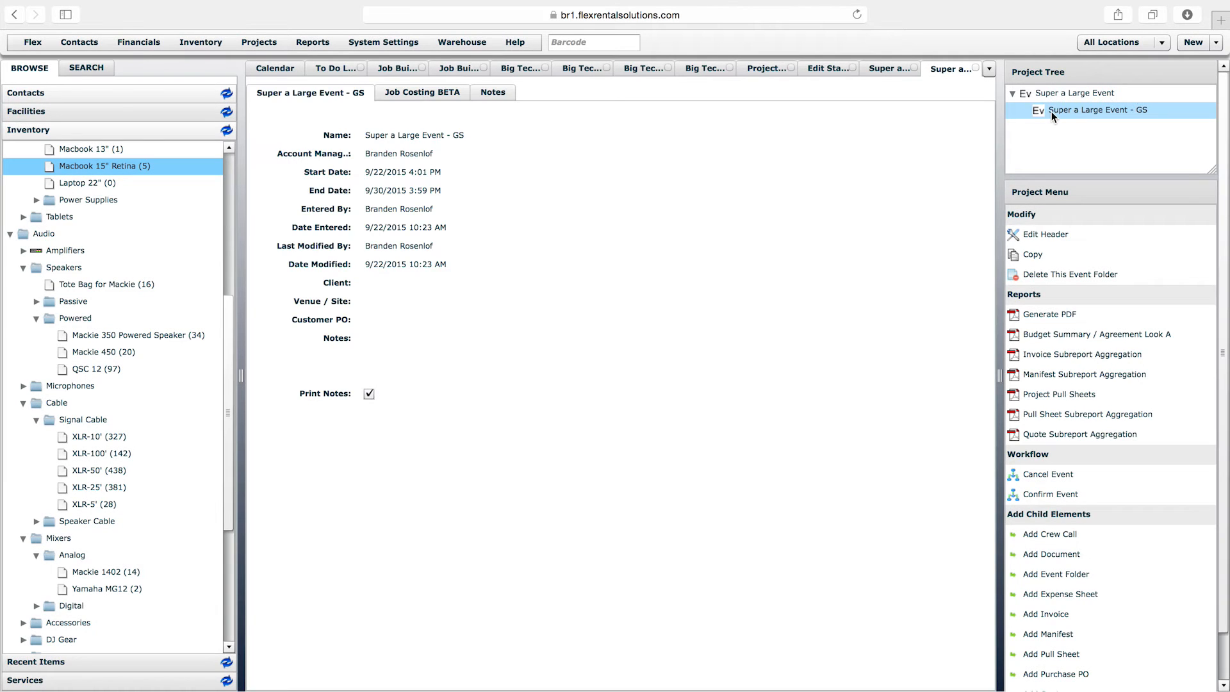
# Examine the nested GS folder in the project tree and the child elements that can be added to it
pyautogui.click(1051, 112)
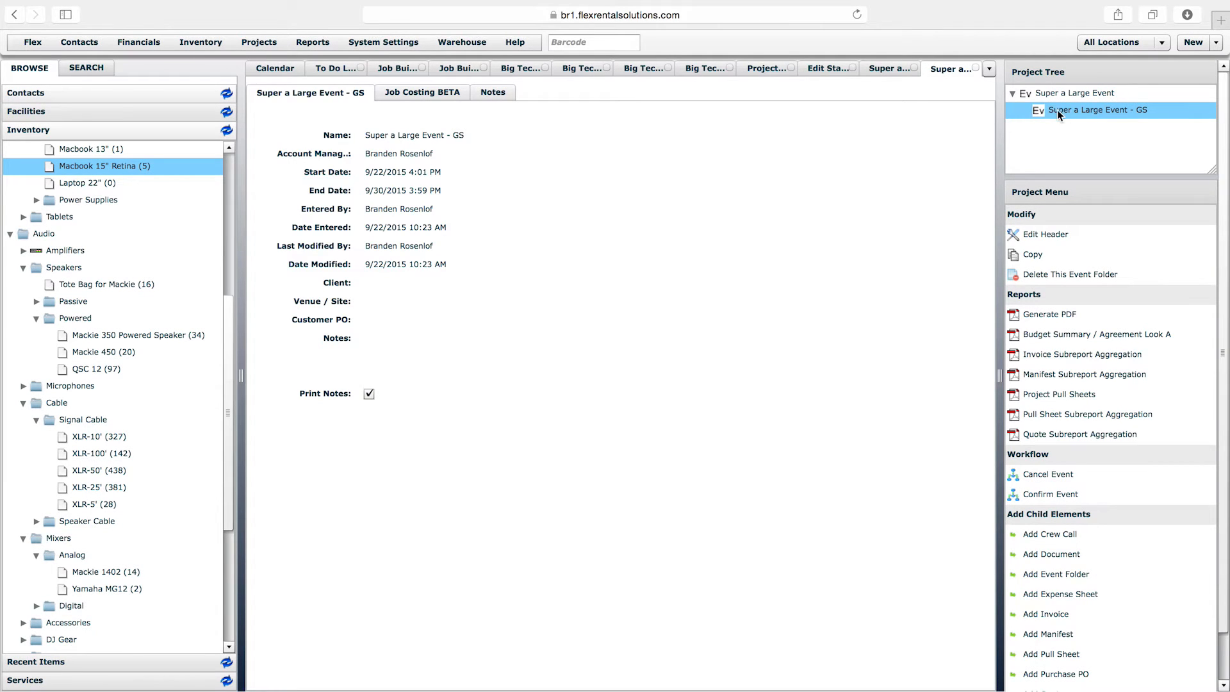
pyautogui.scroll(-2, 1221, 561)
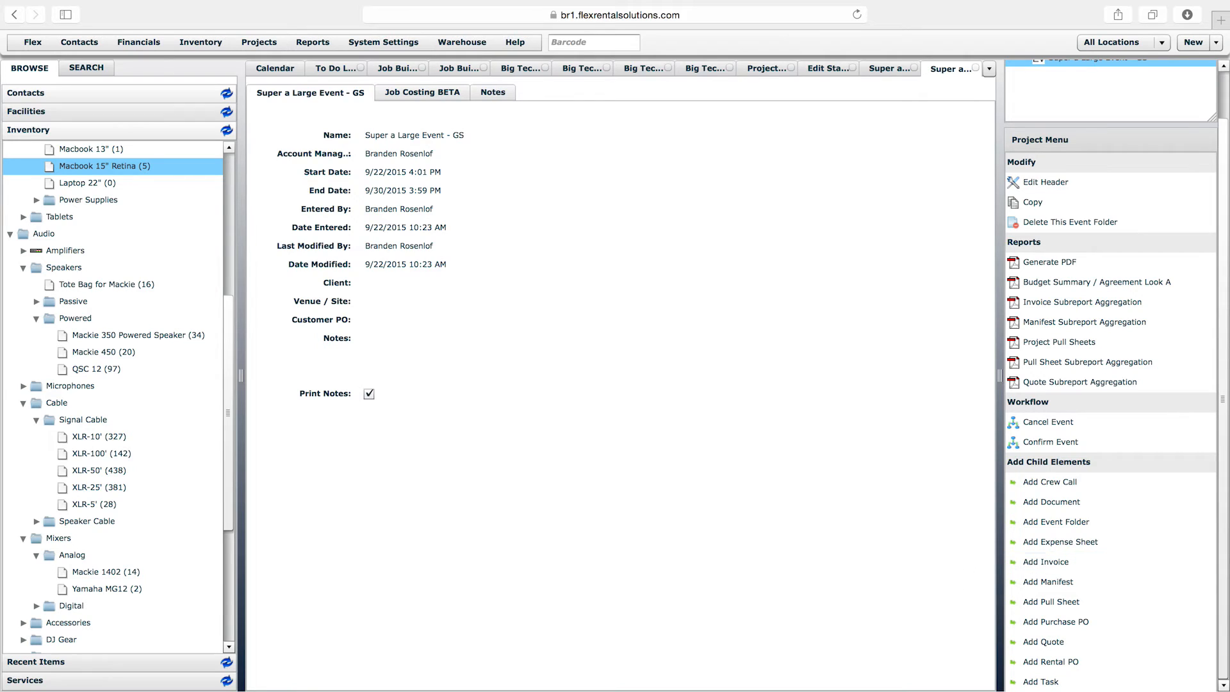
pyautogui.moveTo(1224, 520); pyautogui.dragTo(1221, 416)
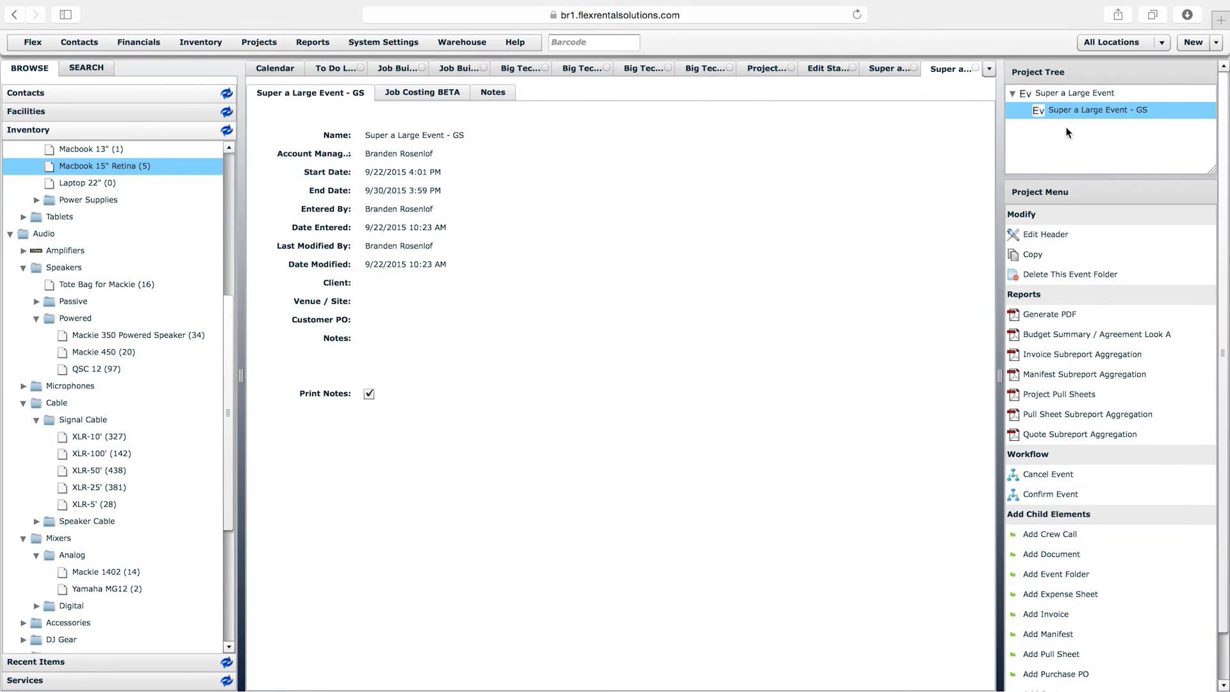
pyautogui.click(1025, 95)
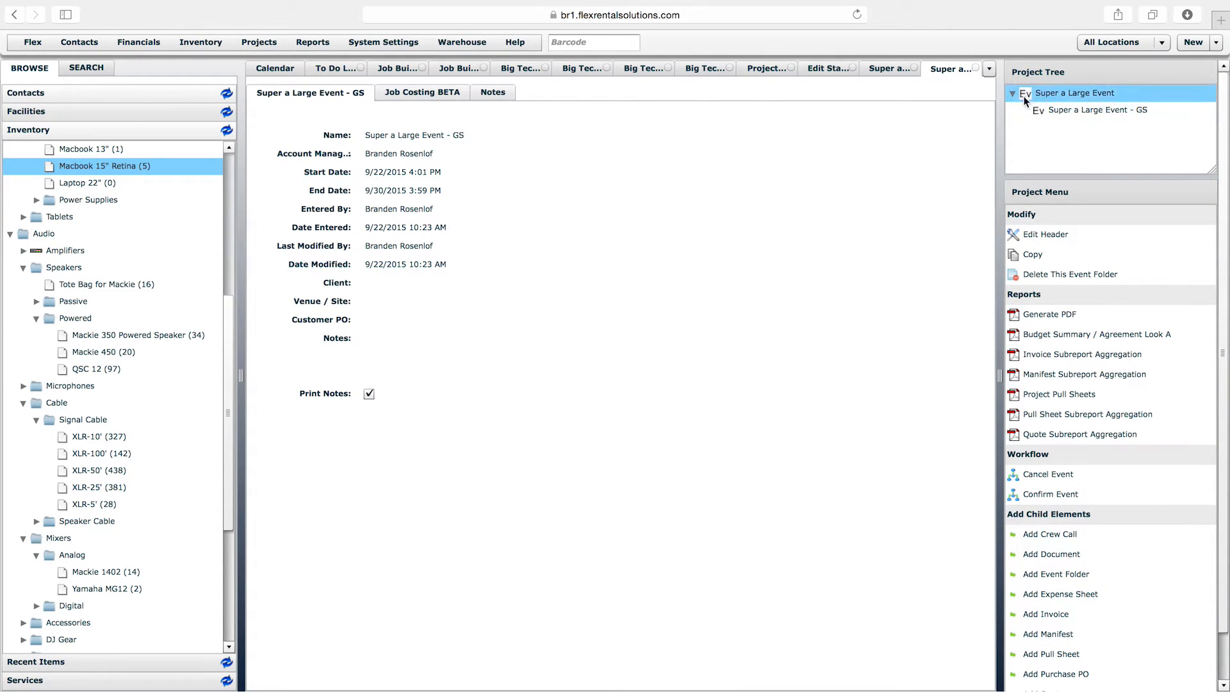
pyautogui.click(1048, 111)
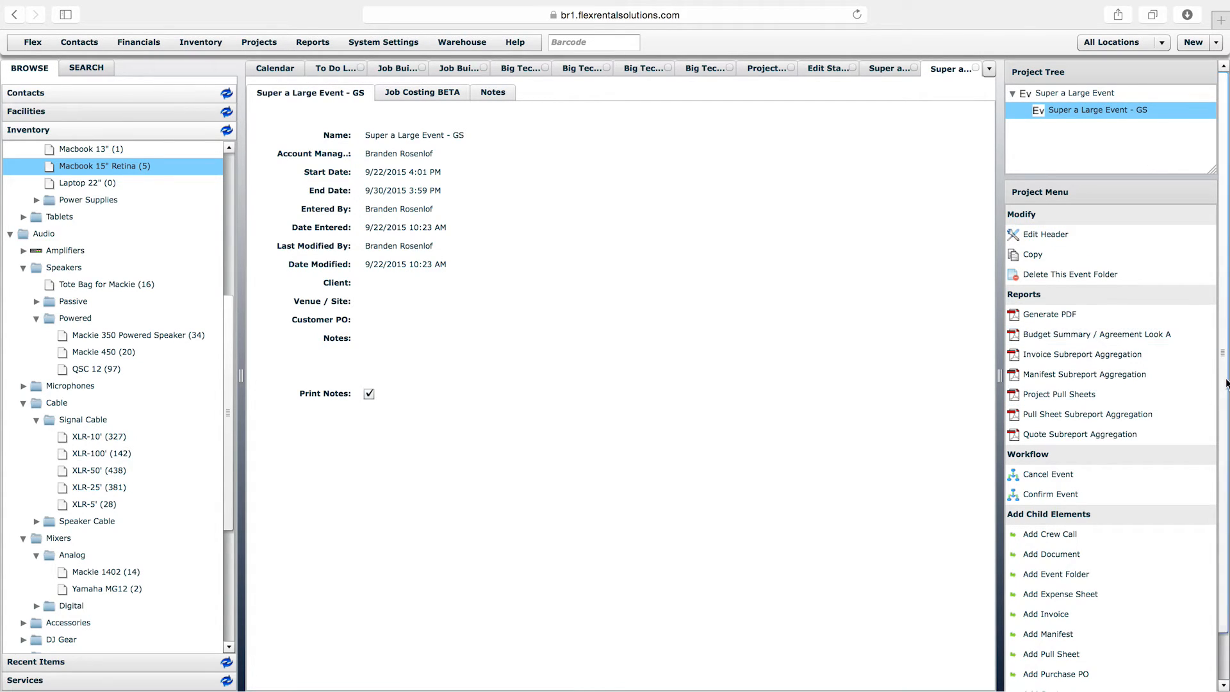
pyautogui.scroll(-2, 1090, 545)
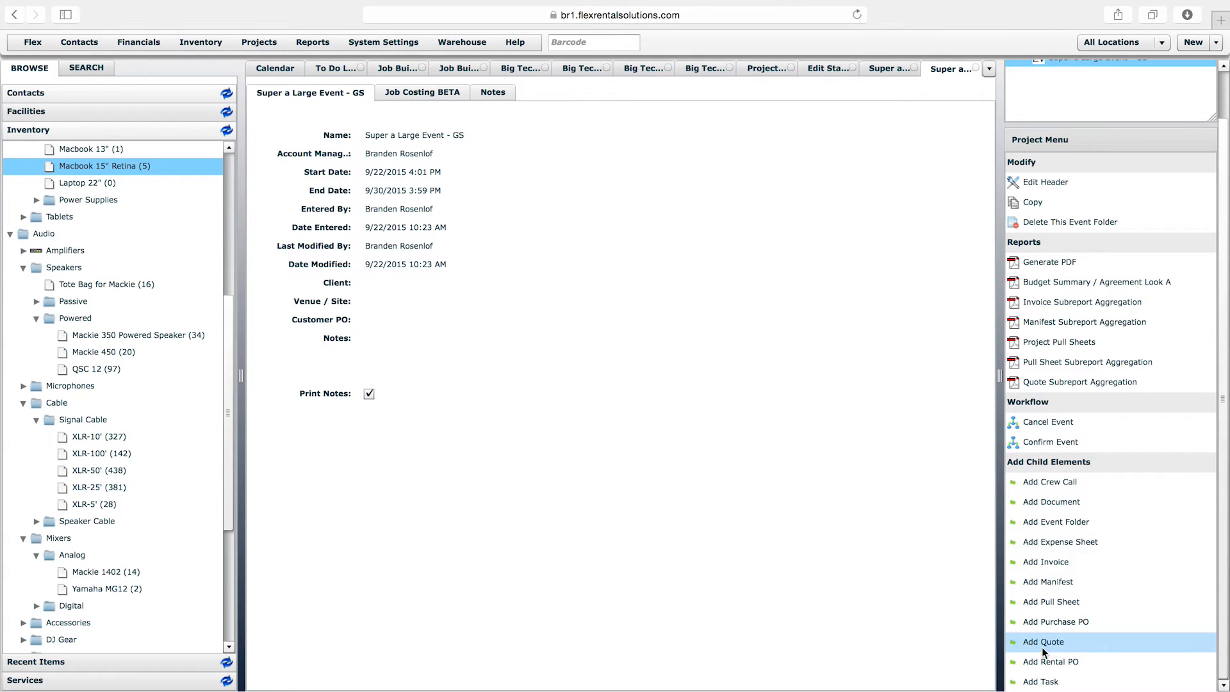
pyautogui.moveTo(1224, 442); pyautogui.dragTo(1223, 355)
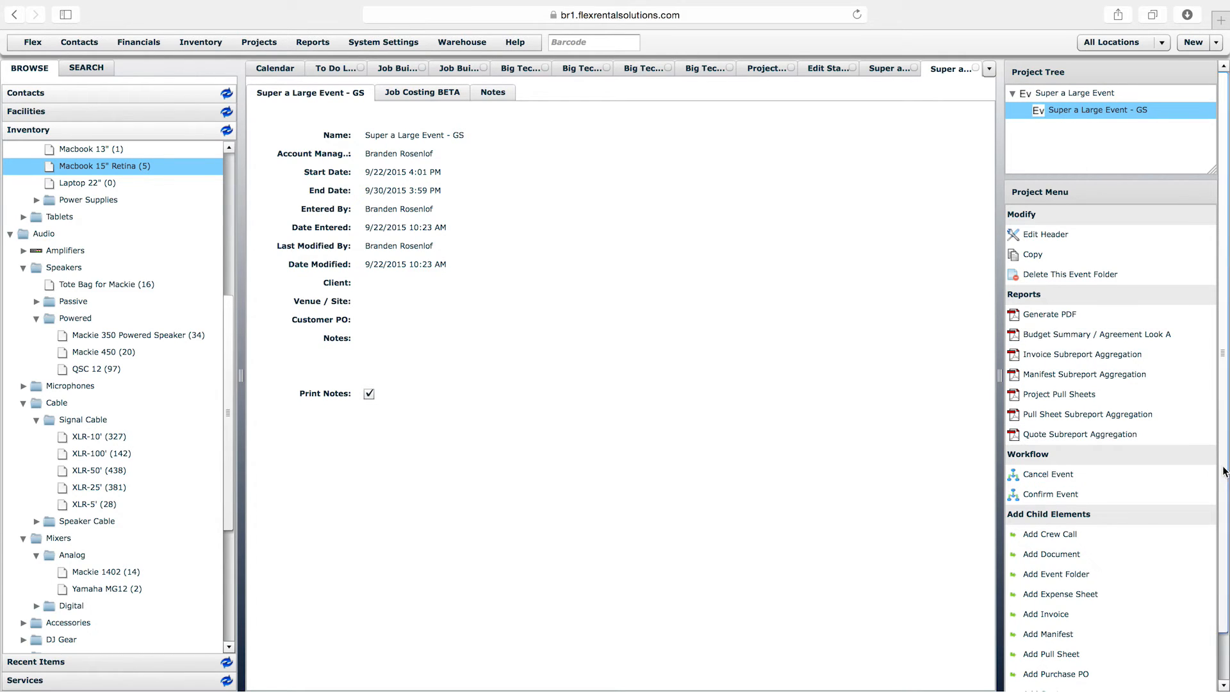
pyautogui.scroll(-2, 1122, 545)
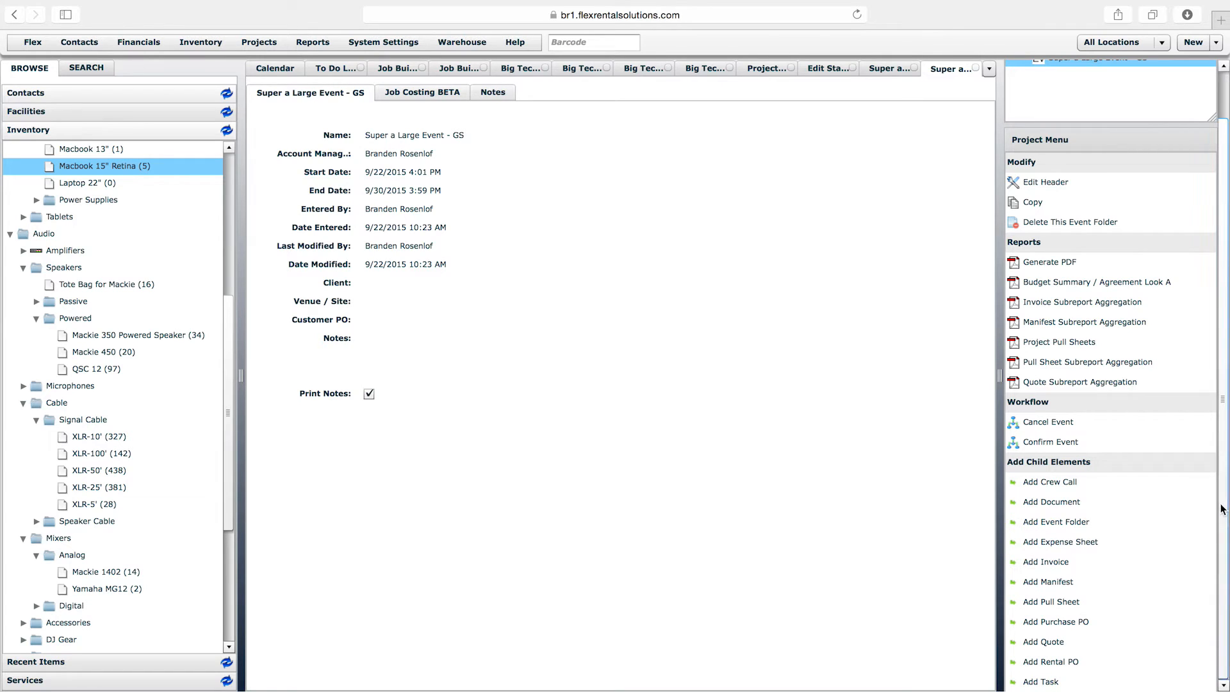
pyautogui.moveTo(1222, 505)
pyautogui.mouseDown()
pyautogui.moveTo(1223, 463)
pyautogui.moveTo(1224, 500)
pyautogui.mouseUp()
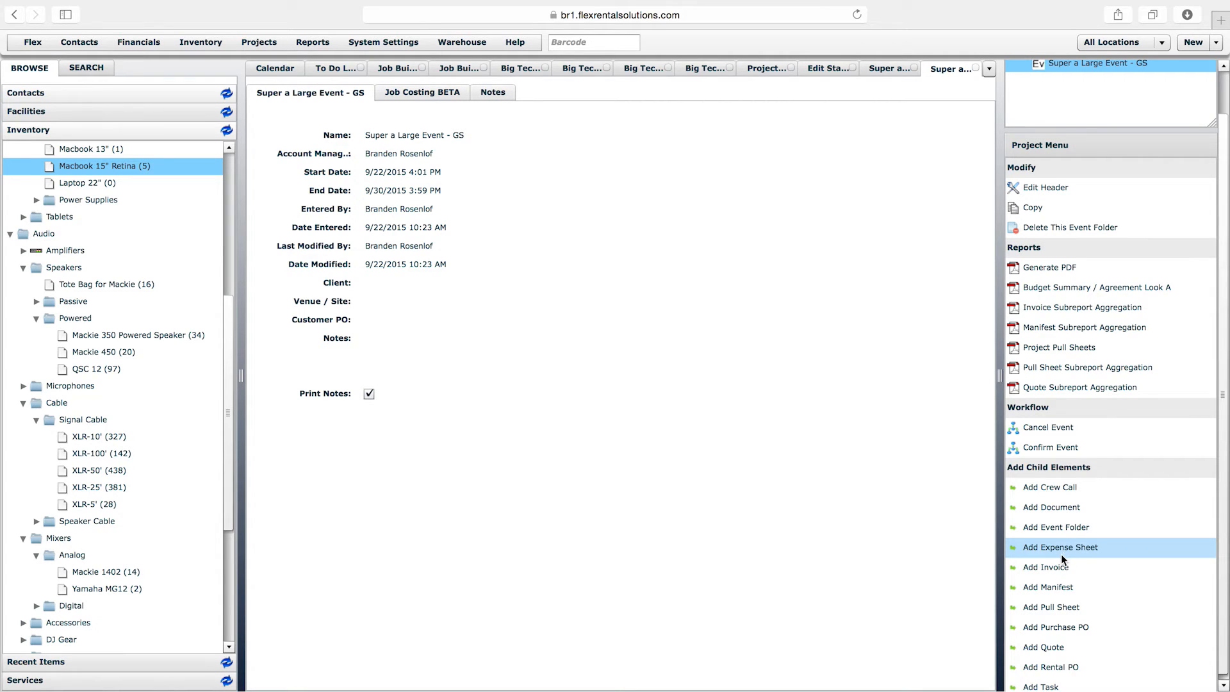
pyautogui.scroll(2, 1079, 128)
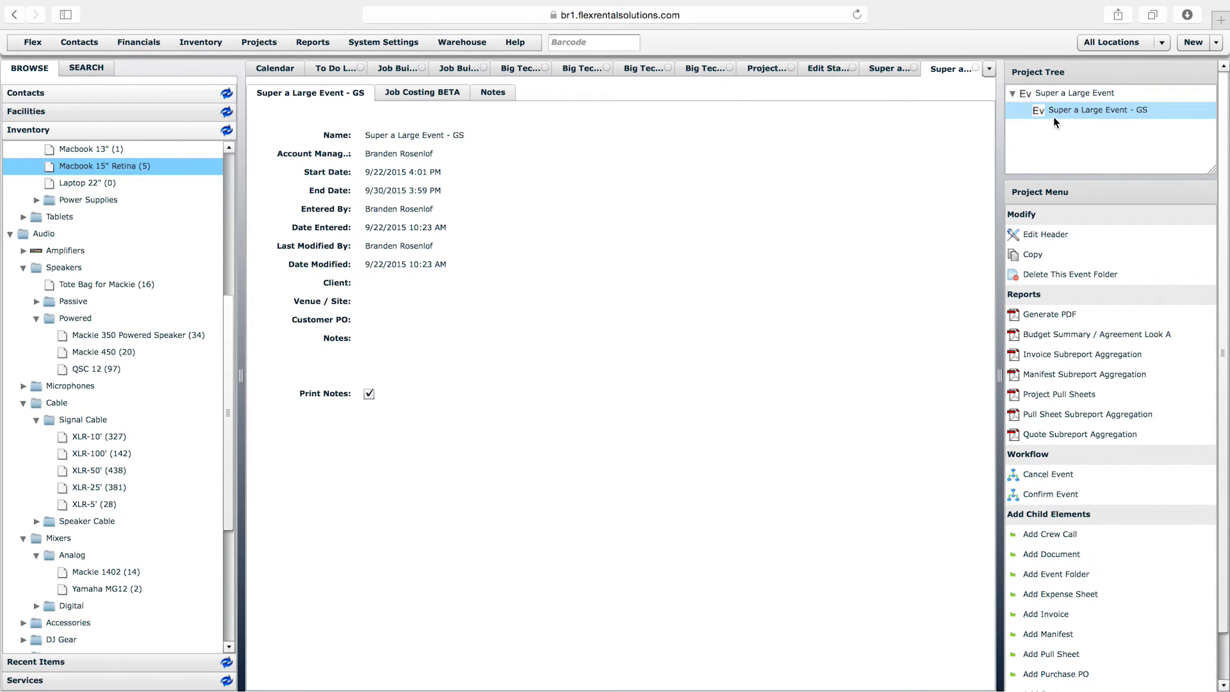
# Select the parent Super a Large Event, look over the calendar's daybook, and return to the GS event folder
pyautogui.click(1032, 93)
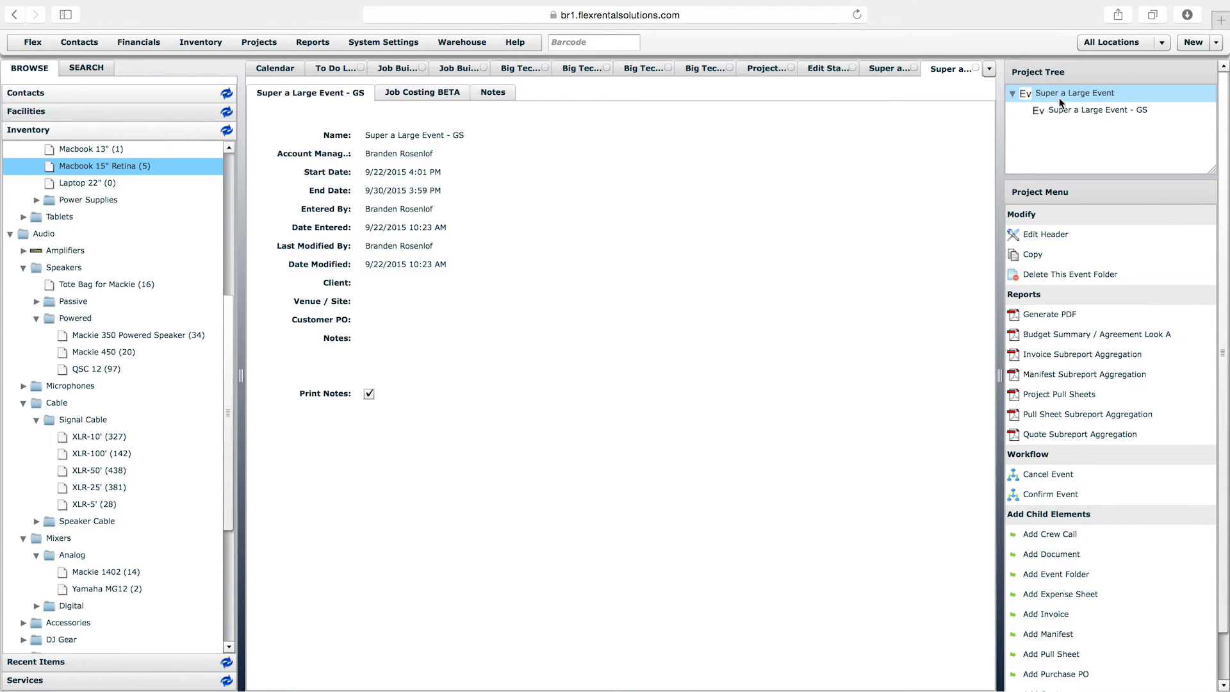
pyautogui.click(273, 69)
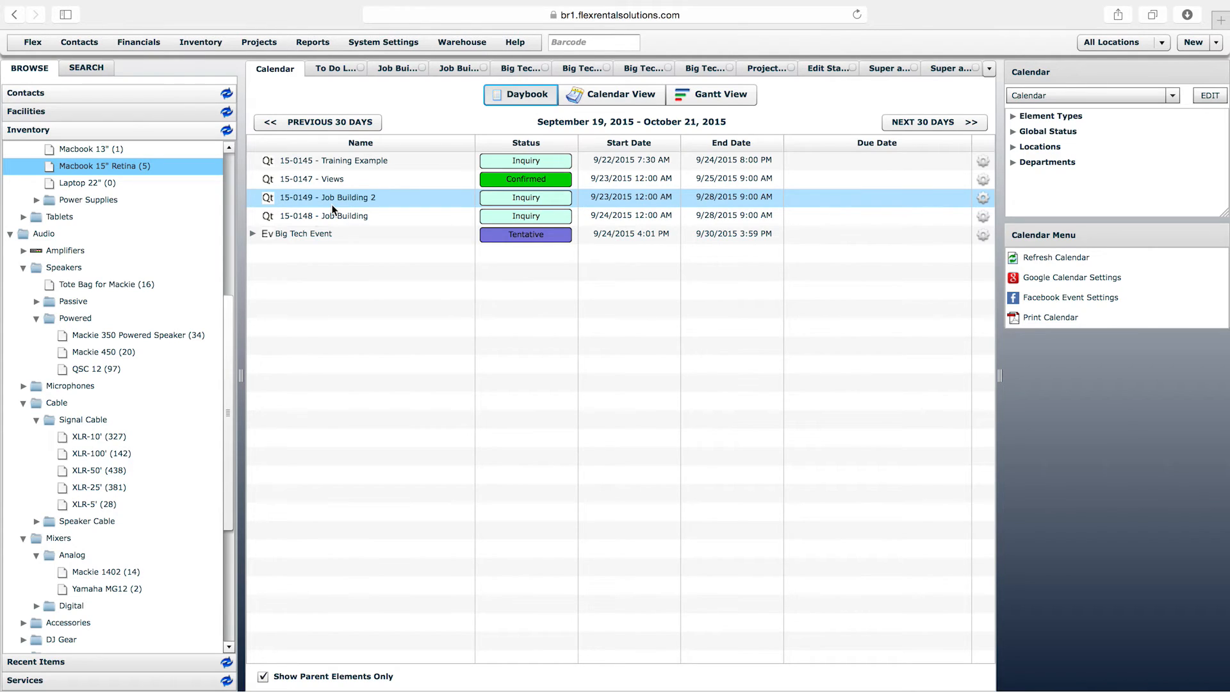
pyautogui.click(942, 71)
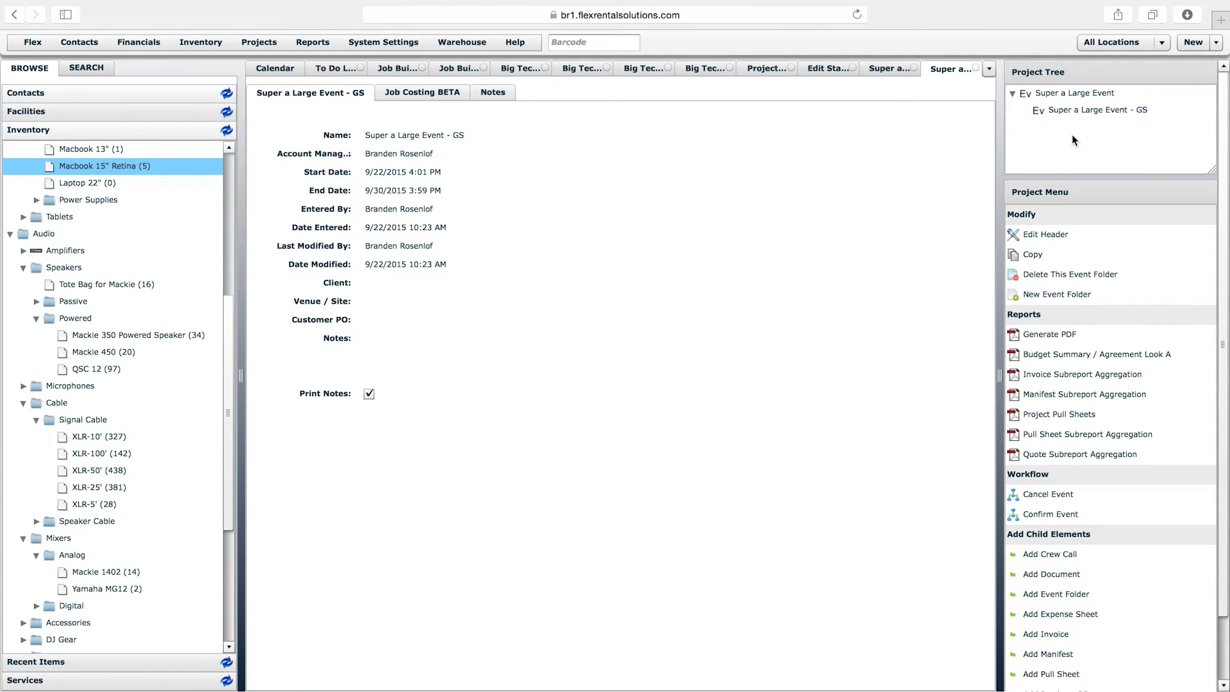
# Reopen the Event Folder project element definition and review its reports and contact associations, focusing on the Business Location row
pyautogui.click(259, 43)
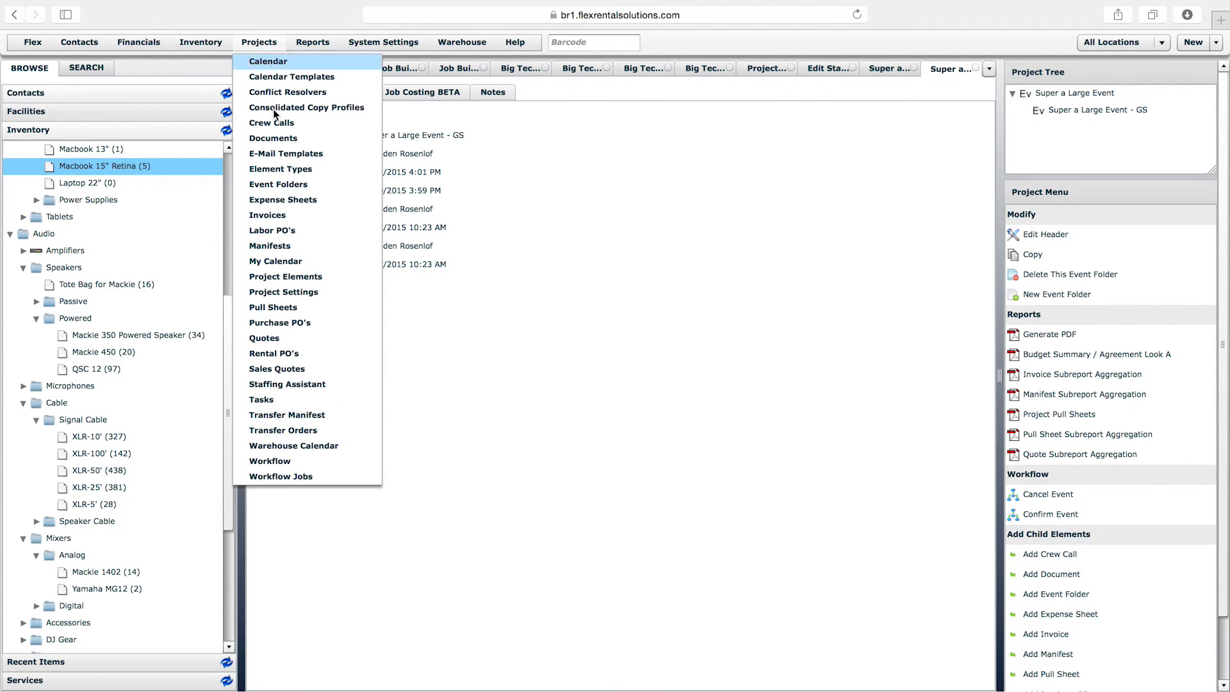
pyautogui.click(306, 274)
pyautogui.doubleClick(291, 163)
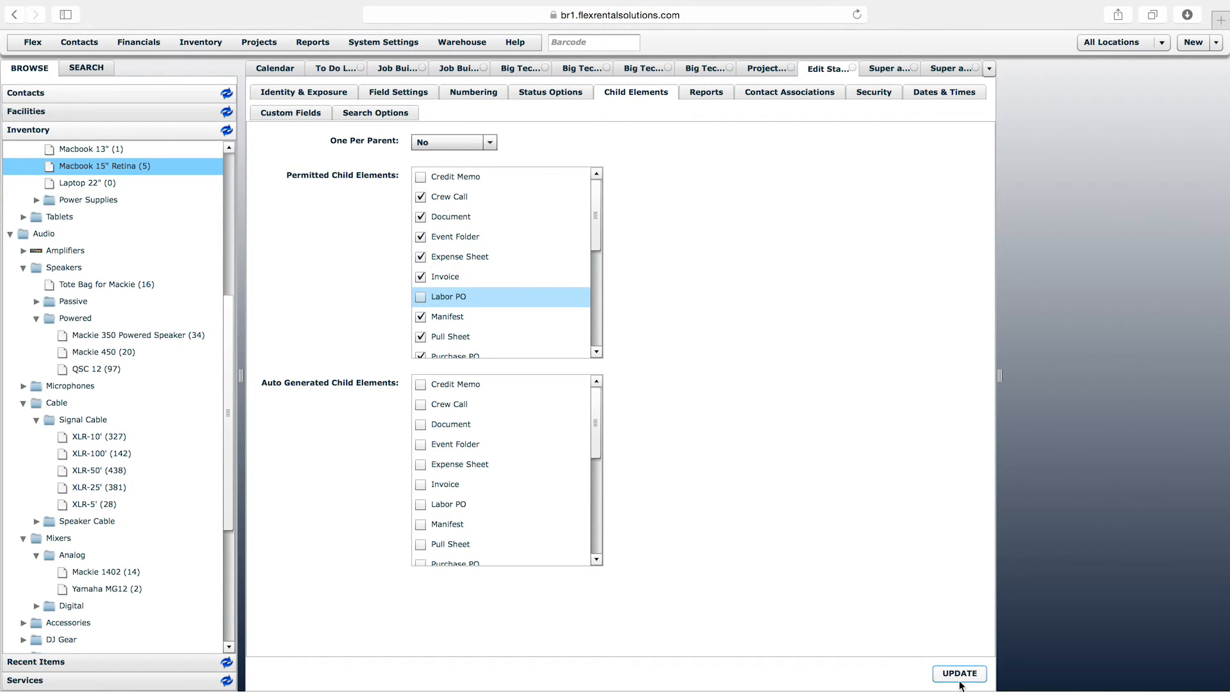
pyautogui.click(704, 95)
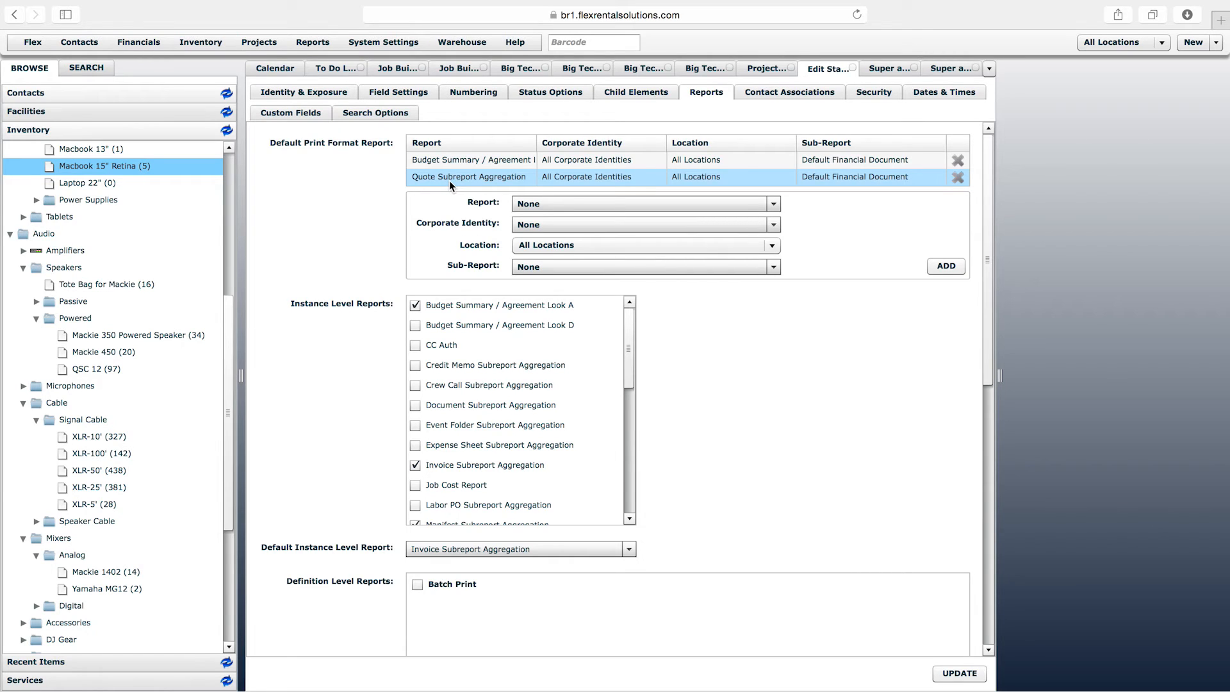
pyautogui.click(783, 94)
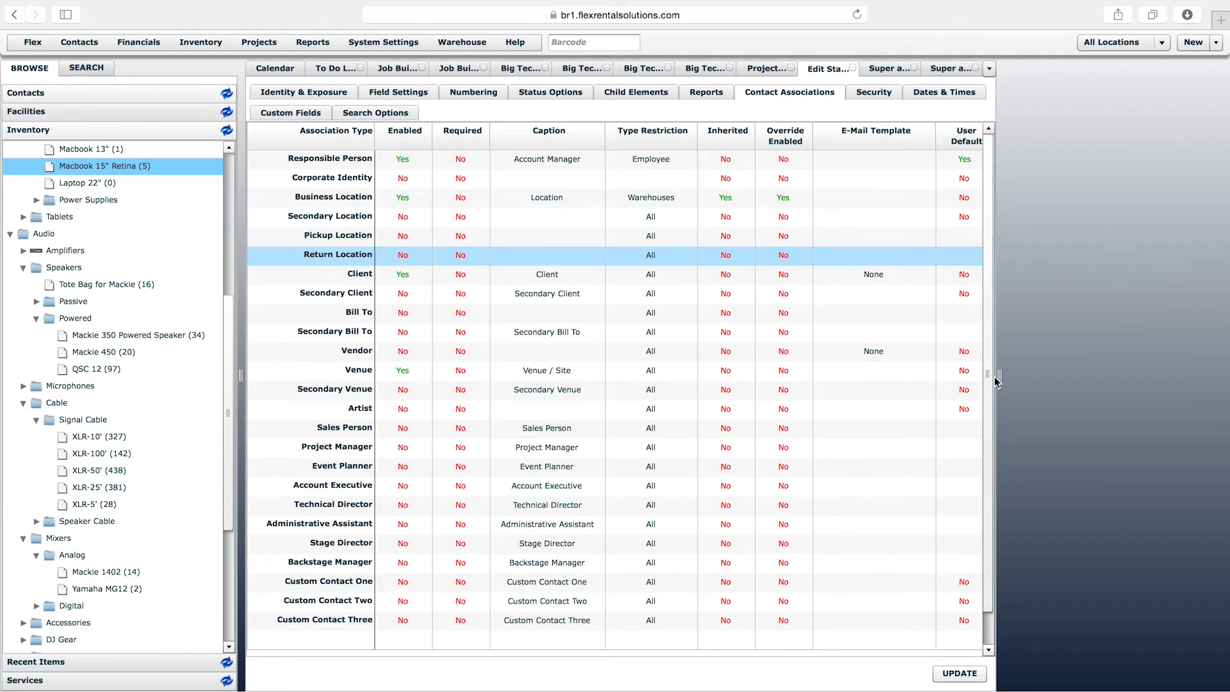
pyautogui.moveTo(1005, 375); pyautogui.dragTo(1080, 375)
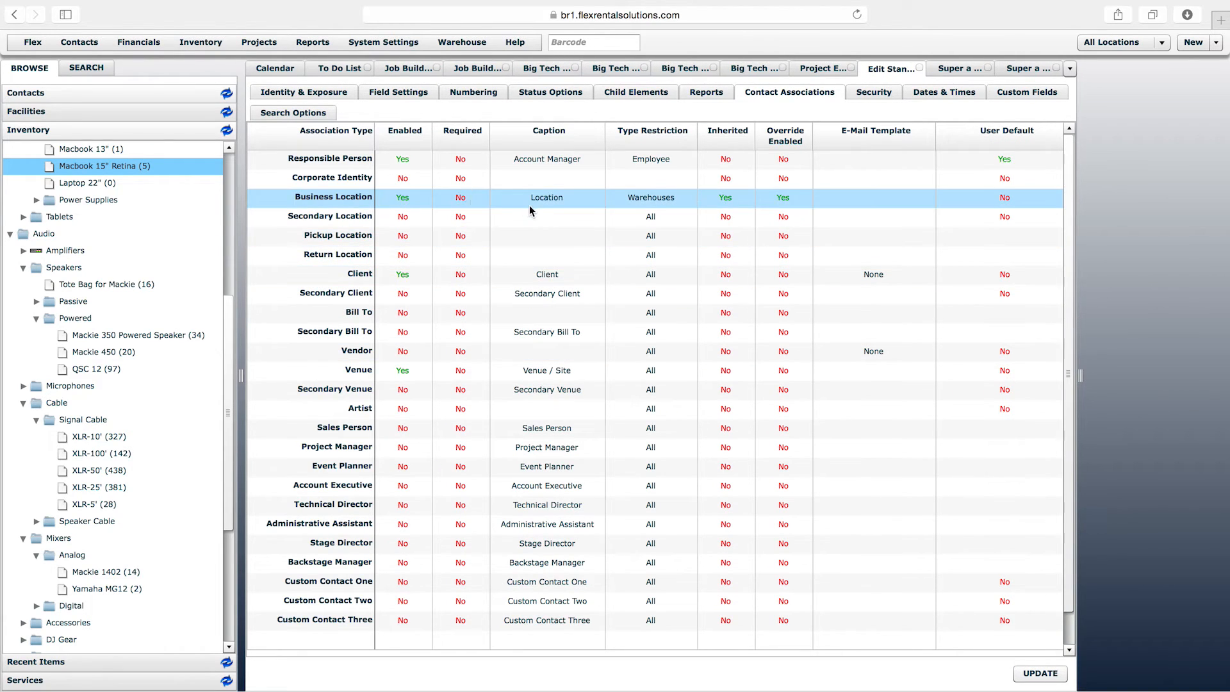
pyautogui.click(344, 204)
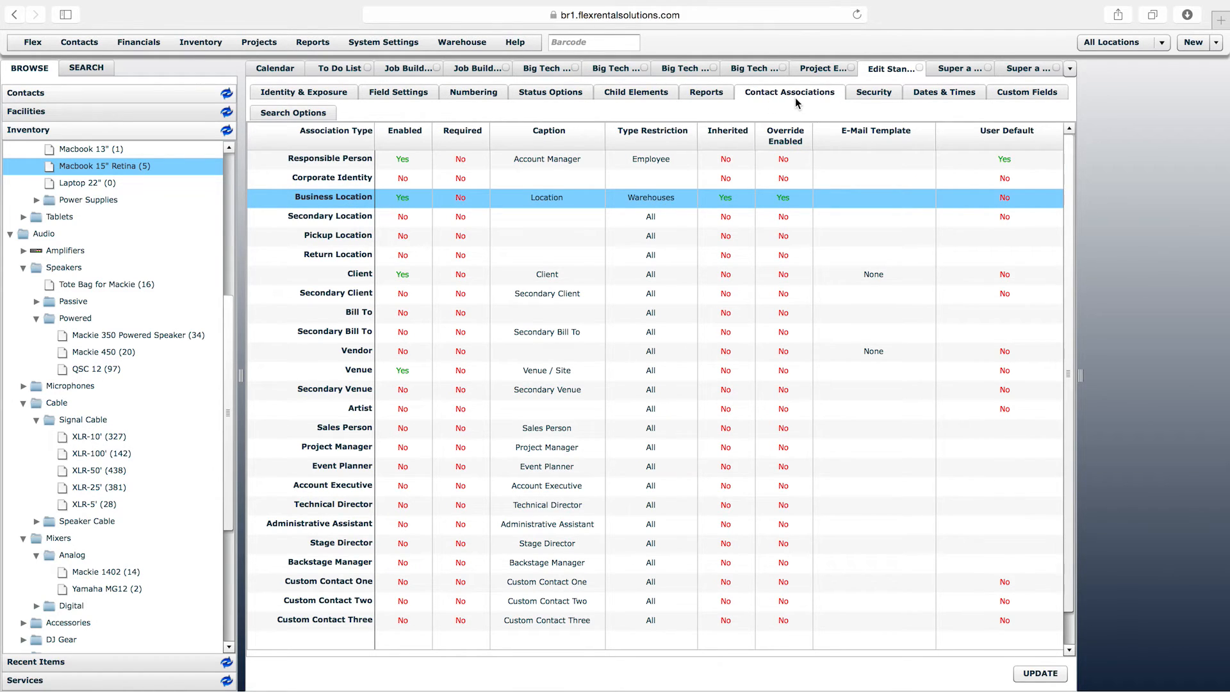
pyautogui.click(1010, 199)
# Open the account manager's employee contact record and examine the user and home base in its terms and security details
pyautogui.click(86, 94)
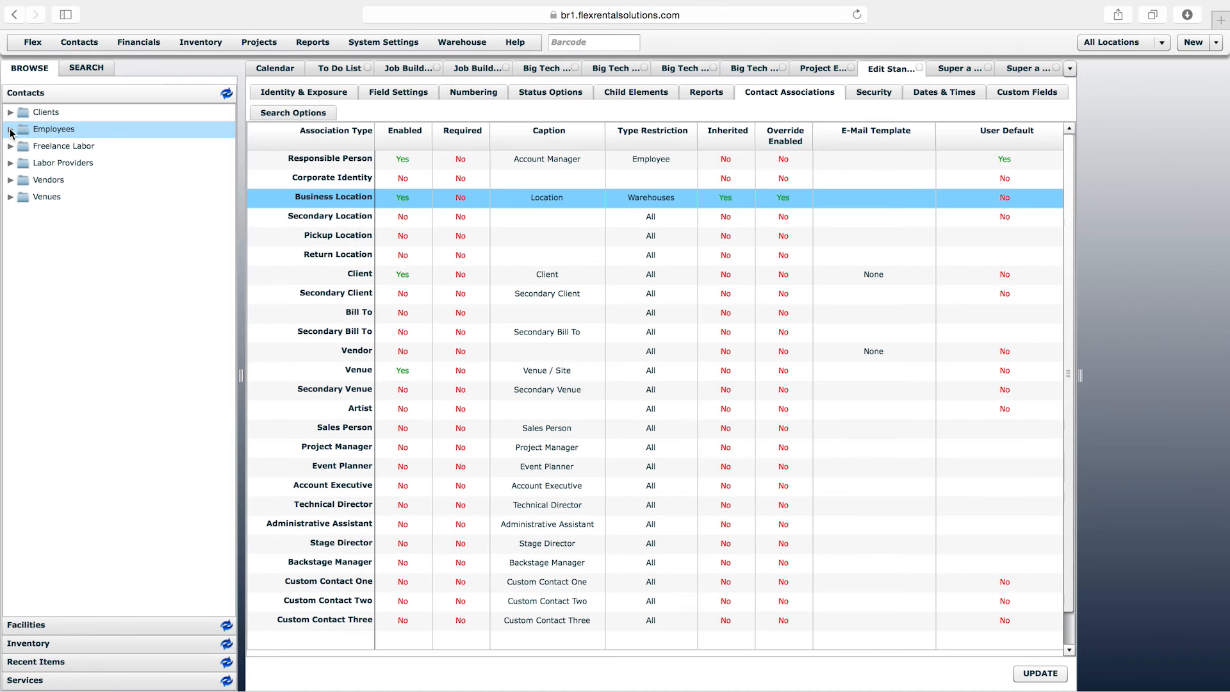
pyautogui.click(10, 130)
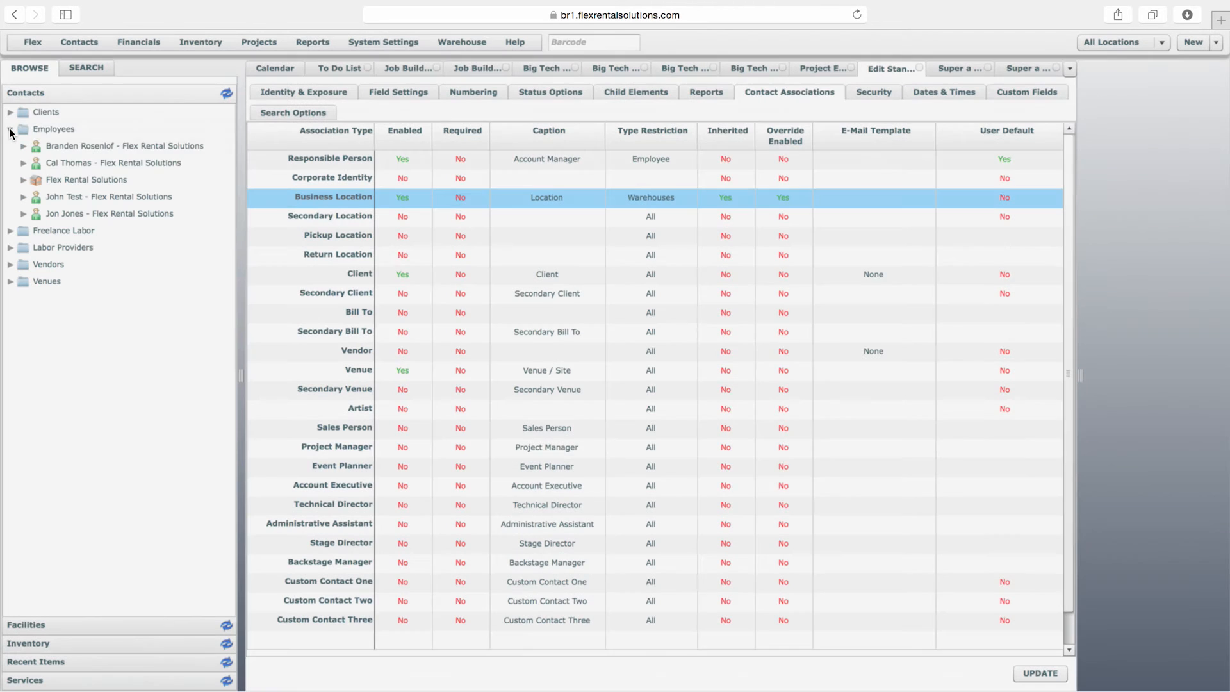
pyautogui.doubleClick(83, 147)
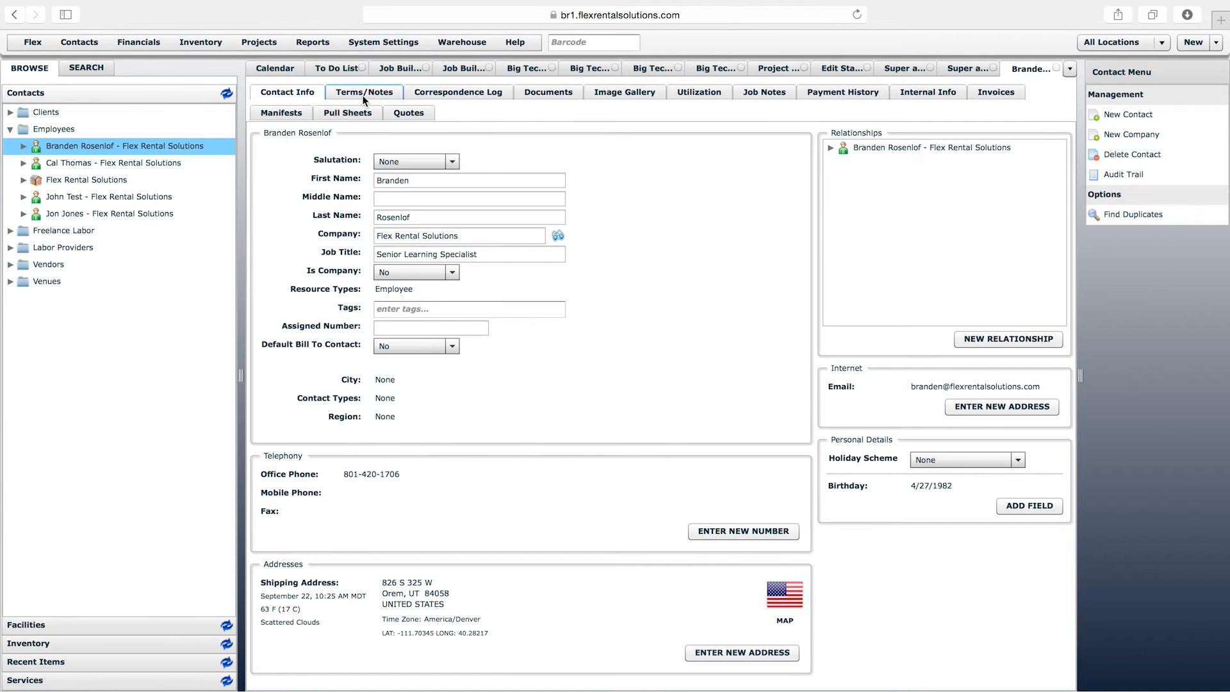
pyautogui.click(363, 95)
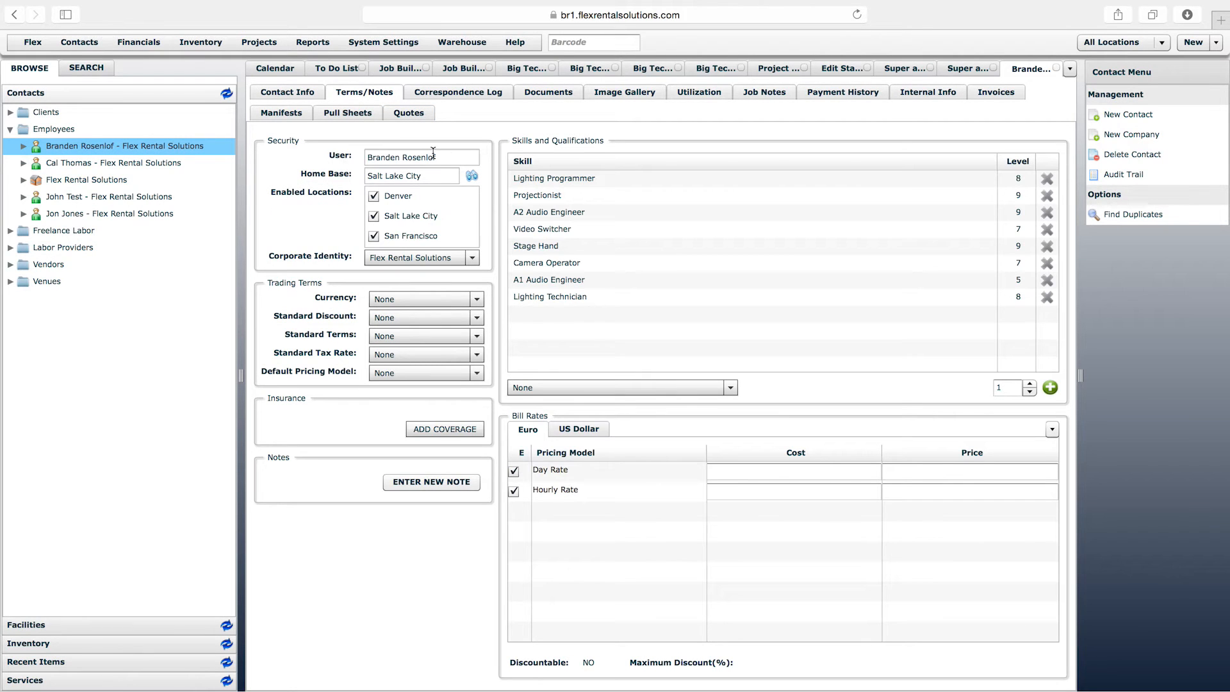
pyautogui.click(448, 157)
pyautogui.click(440, 176)
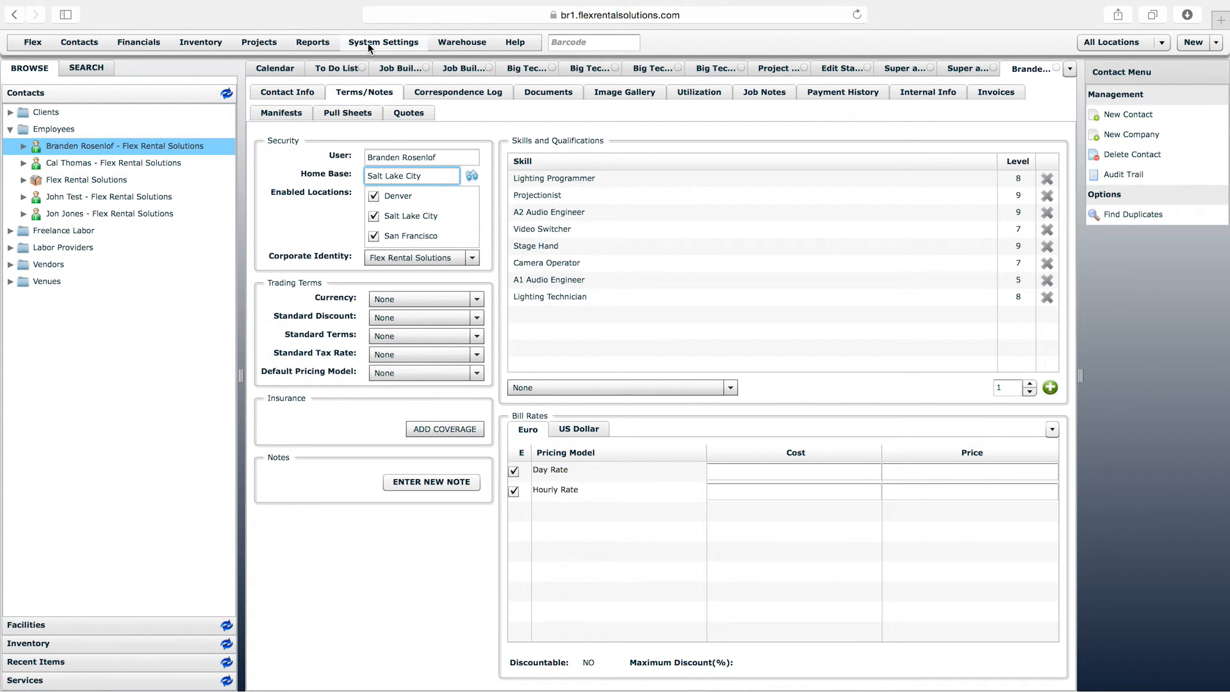
# Set User Default to Yes for Business Location in the Event Folder definition's contact associations and save the change
pyautogui.click(776, 68)
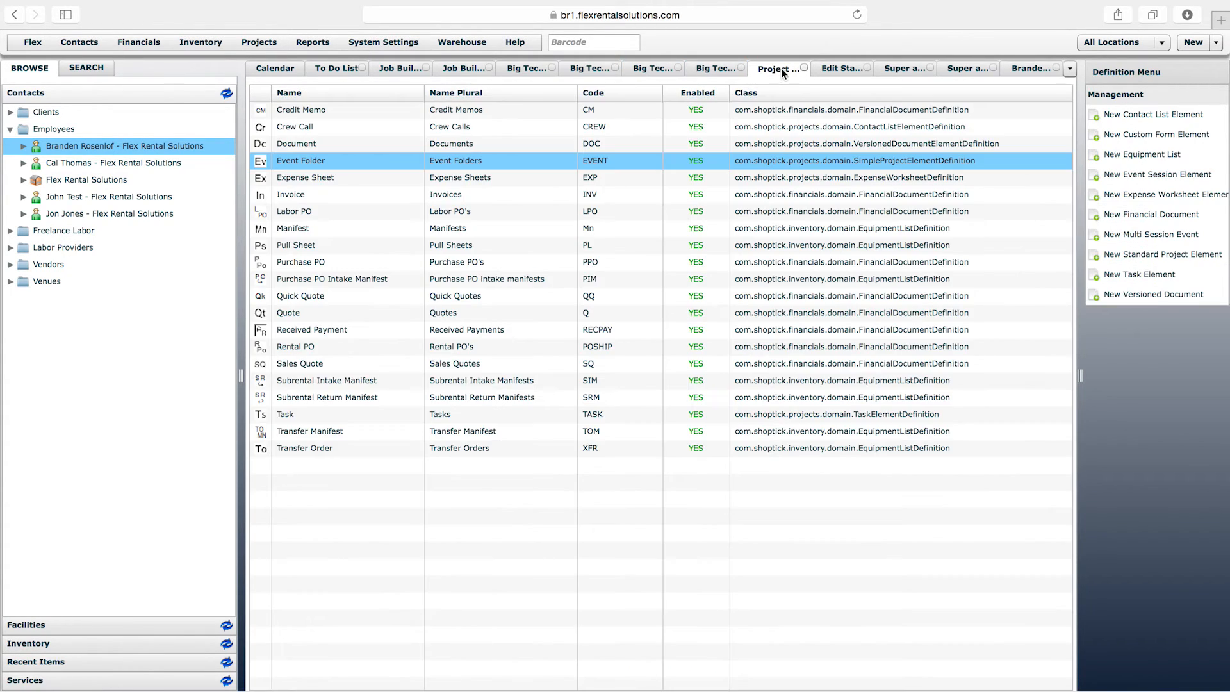
pyautogui.click(833, 69)
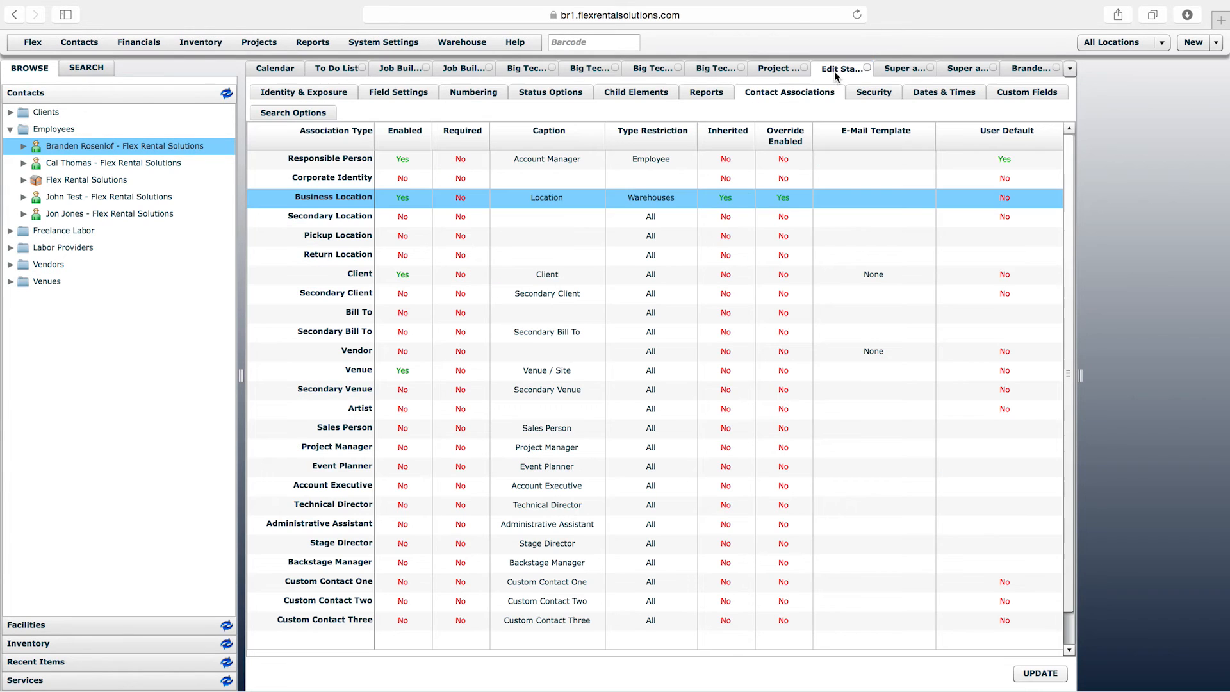
pyautogui.click(986, 196)
pyautogui.click(1020, 199)
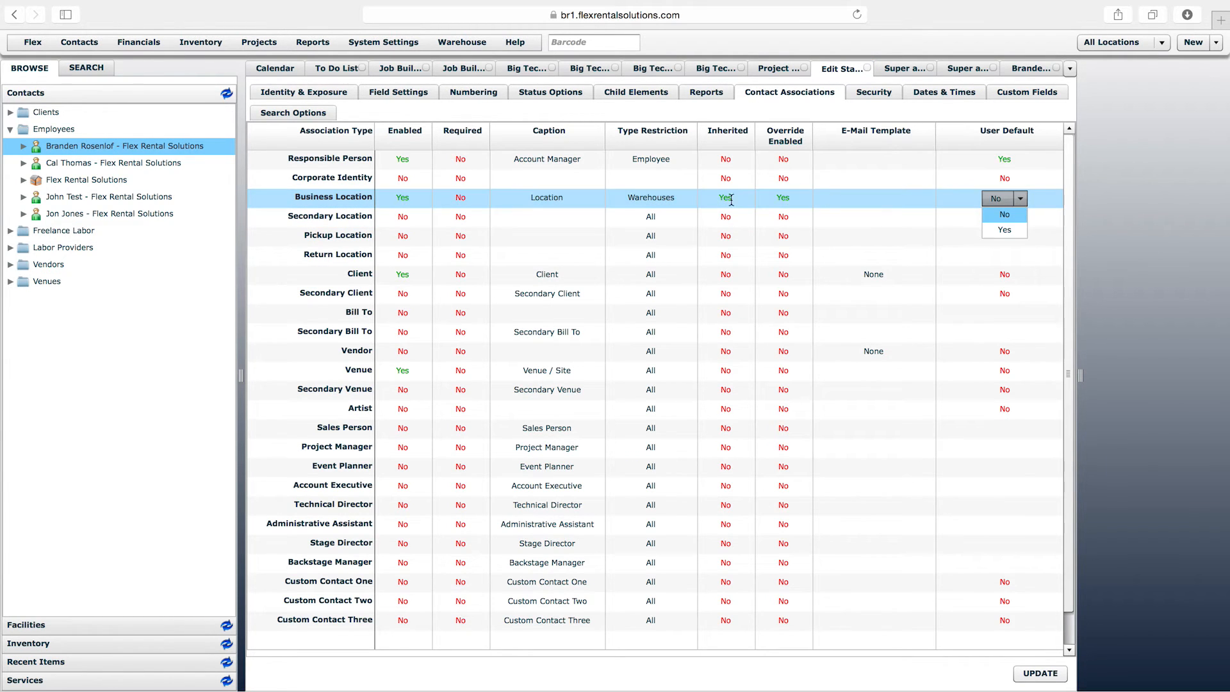
pyautogui.click(1005, 231)
pyautogui.click(1045, 676)
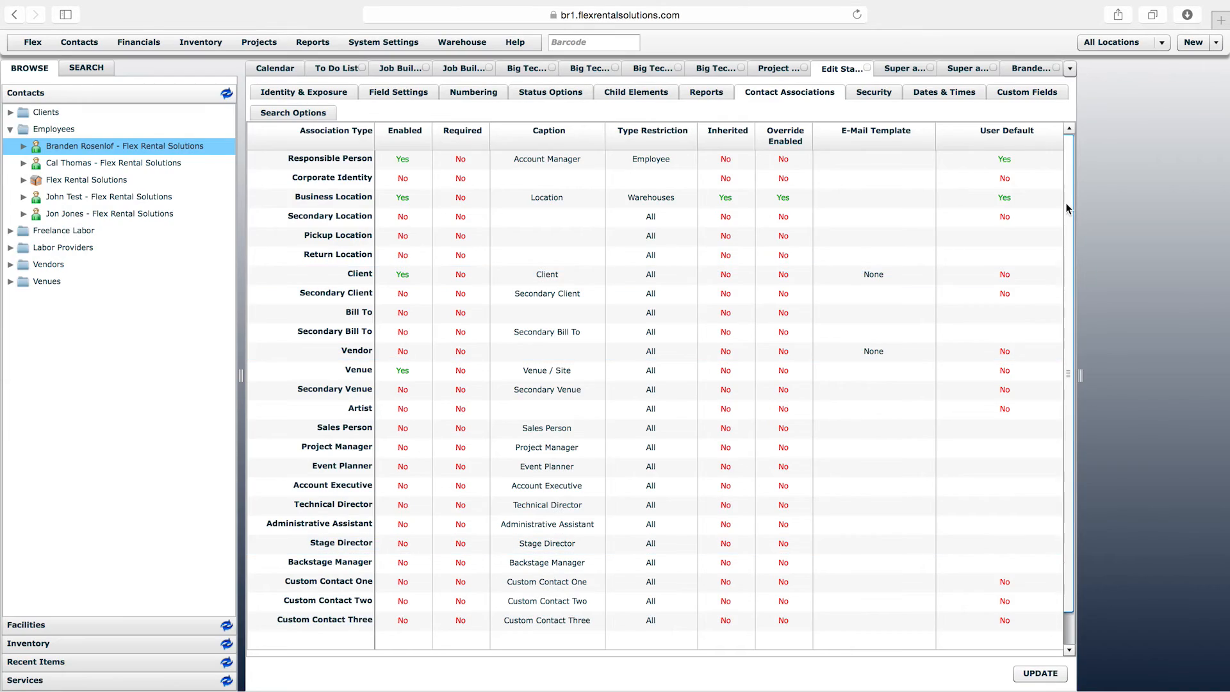
# Start a new event folder and check the location filled in by default
pyautogui.click(1200, 45)
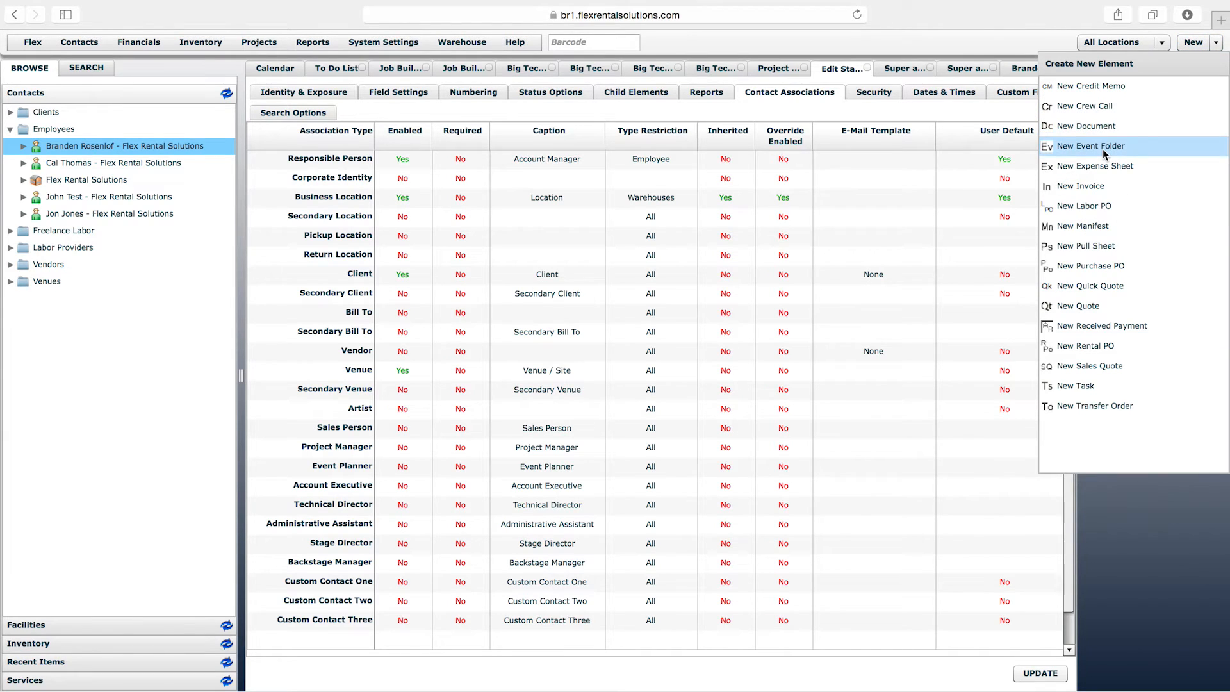
pyautogui.click(1104, 147)
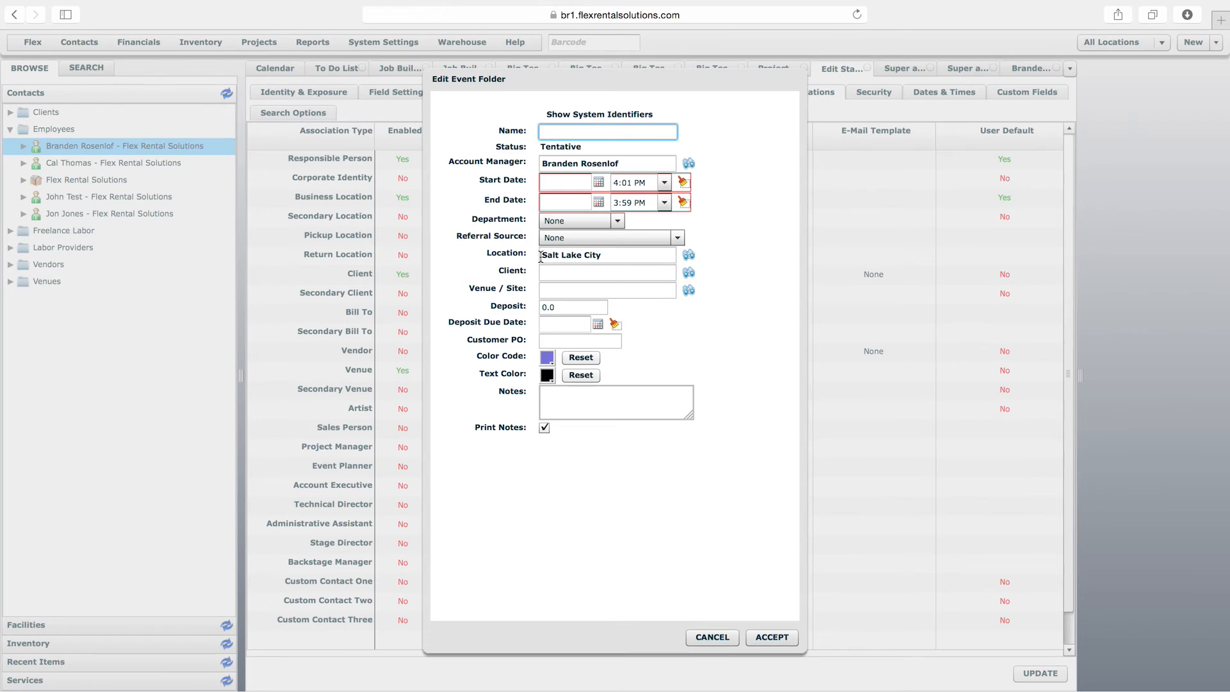
pyautogui.moveTo(544, 255); pyautogui.dragTo(614, 255)
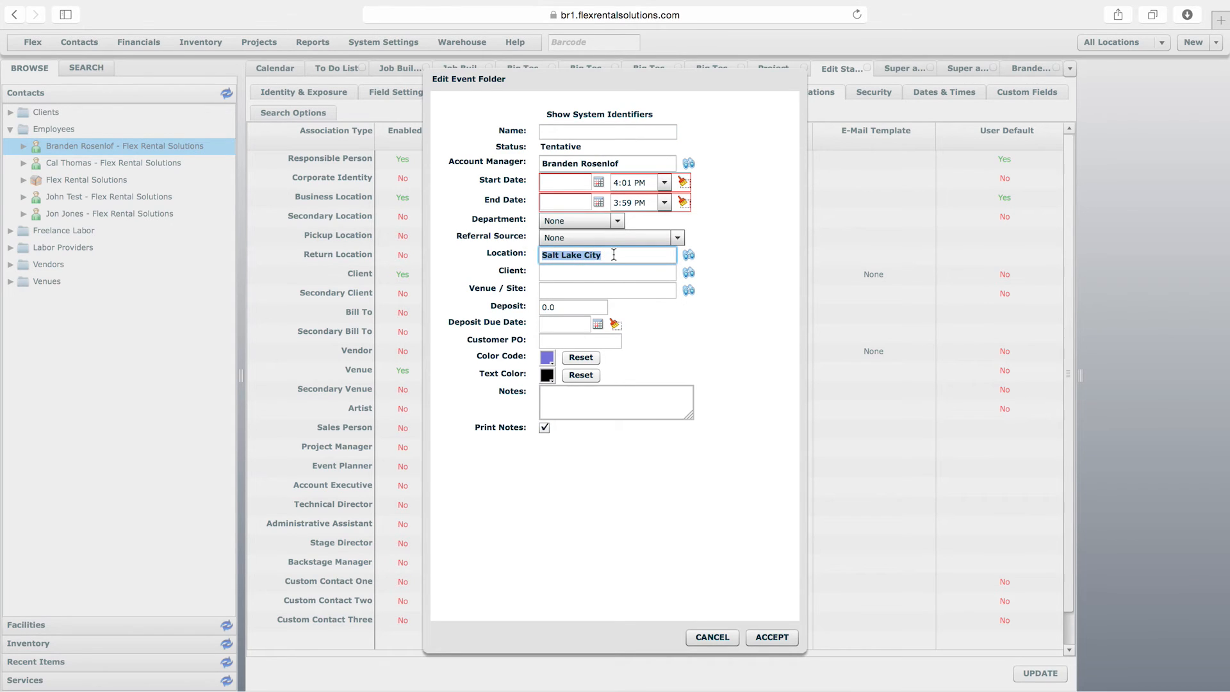
# Cancel the new event folder and review the Business Location row in the Event Folder definition's contact associations
pyautogui.click(614, 254)
pyautogui.click(710, 638)
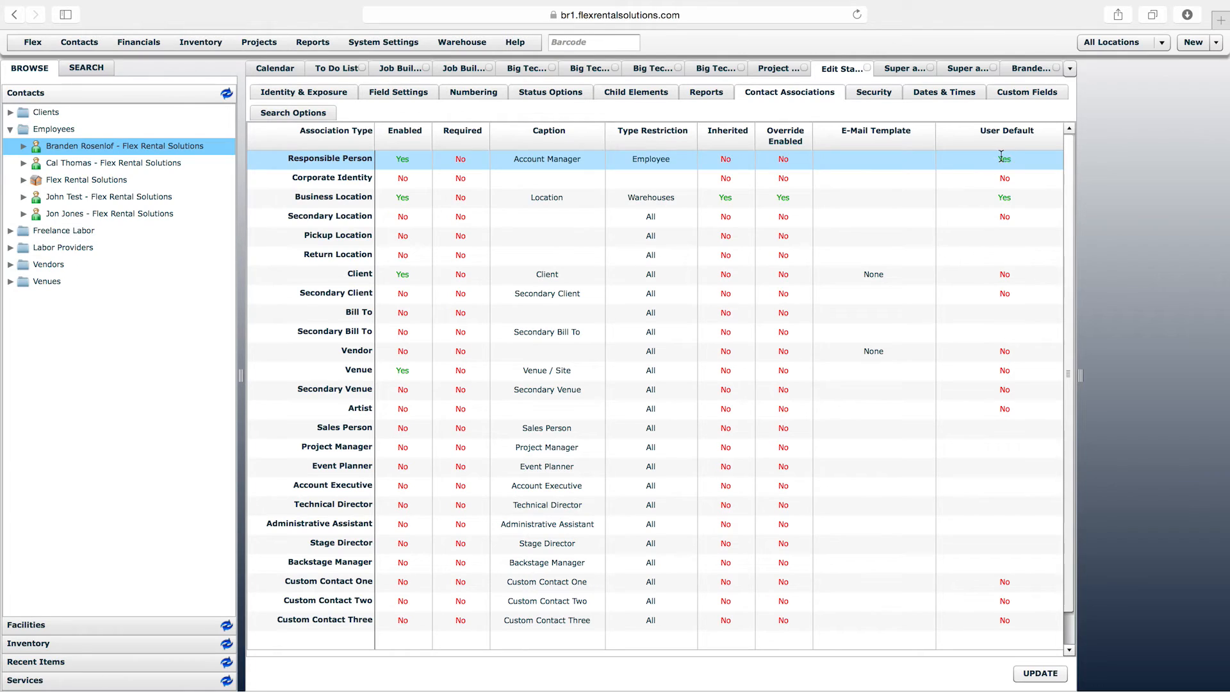
pyautogui.click(726, 200)
pyautogui.click(744, 121)
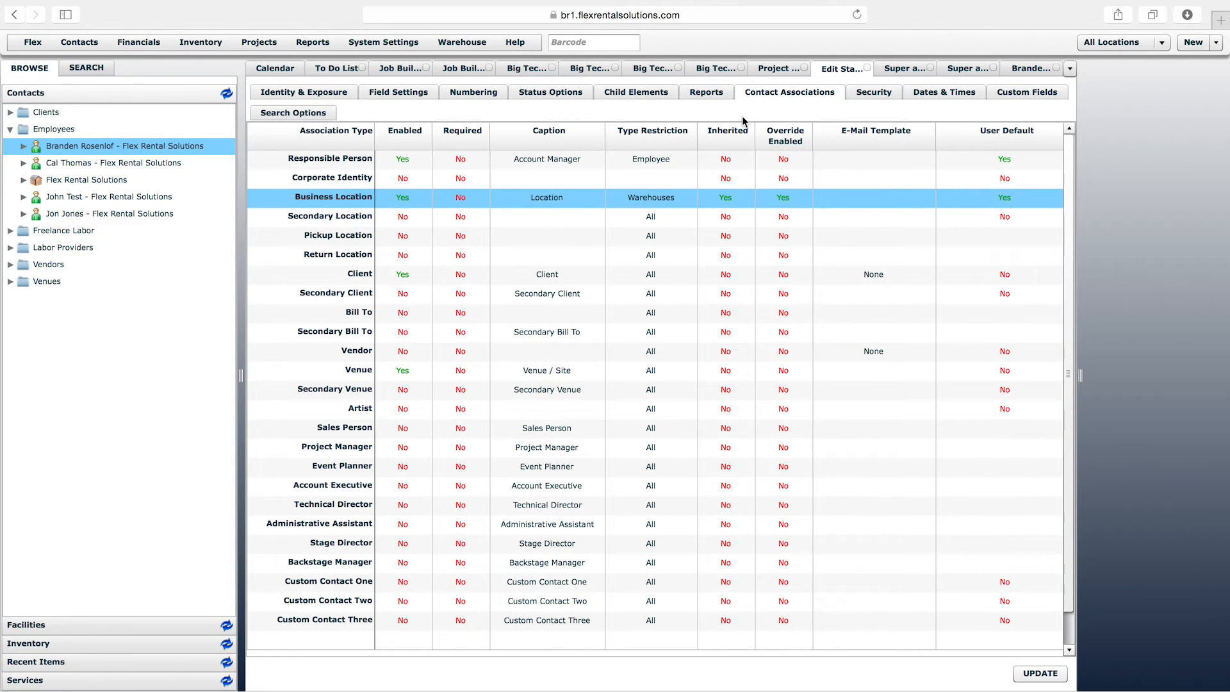
# Open the Quote project element definition and examine its name inheritance, field settings, and dates and times options
pyautogui.click(773, 71)
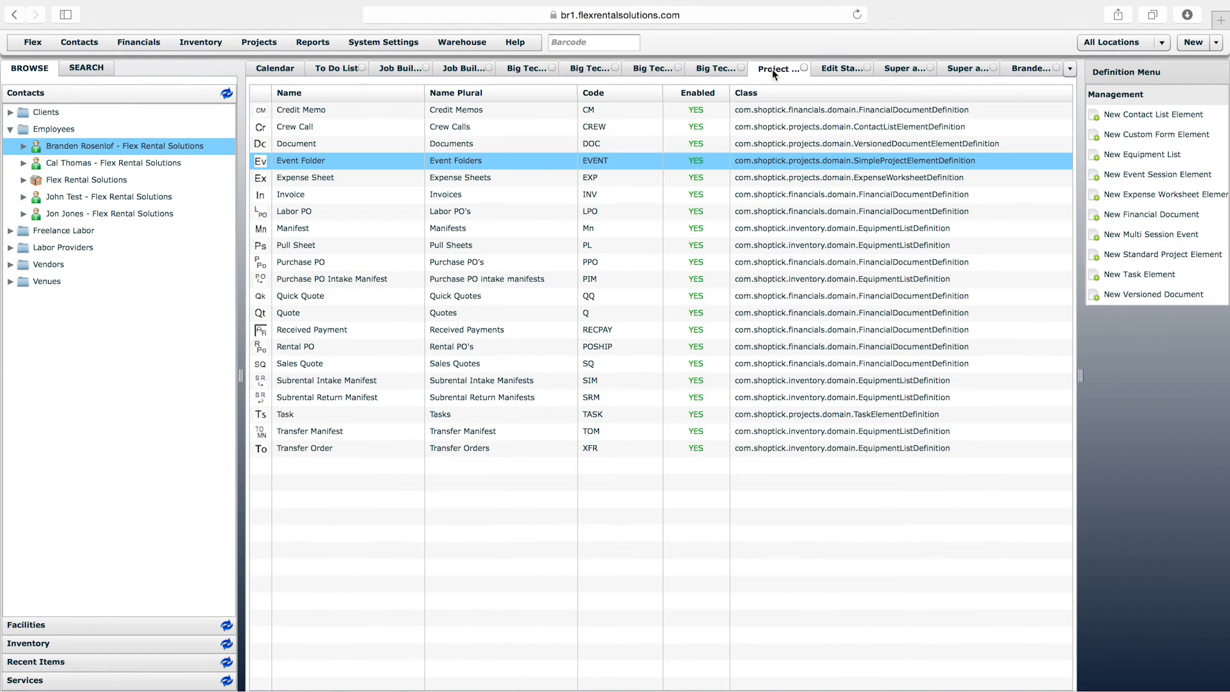
pyautogui.click(290, 312)
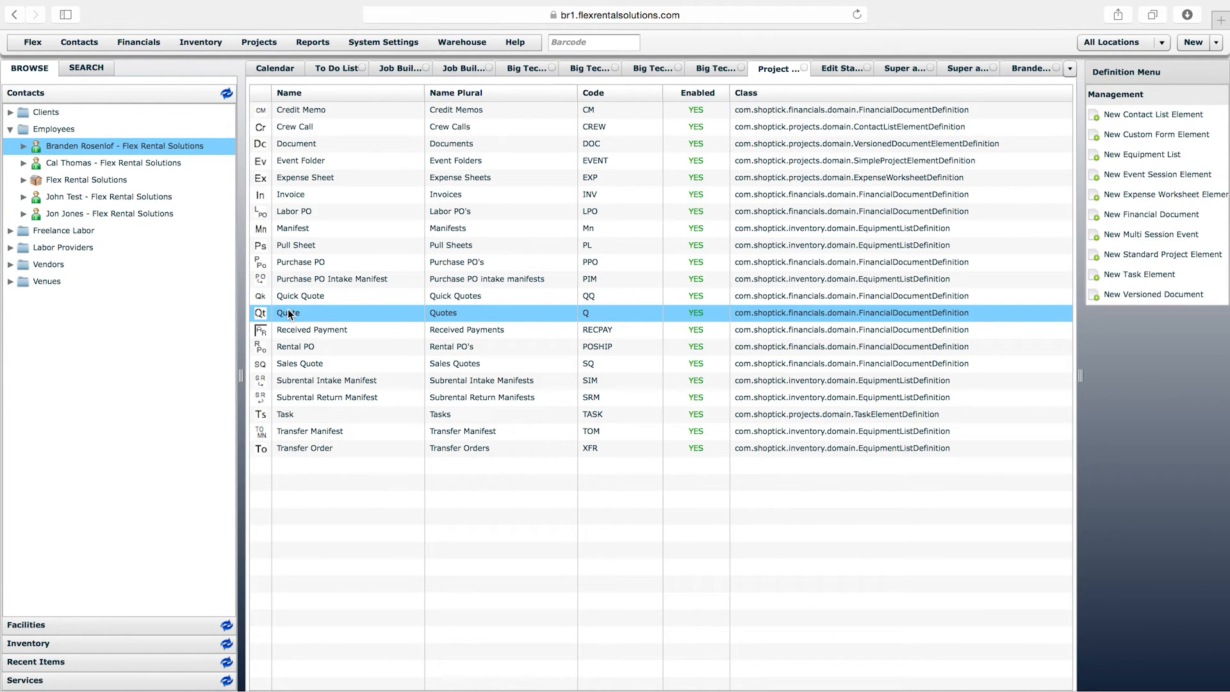
pyautogui.doubleClick(289, 313)
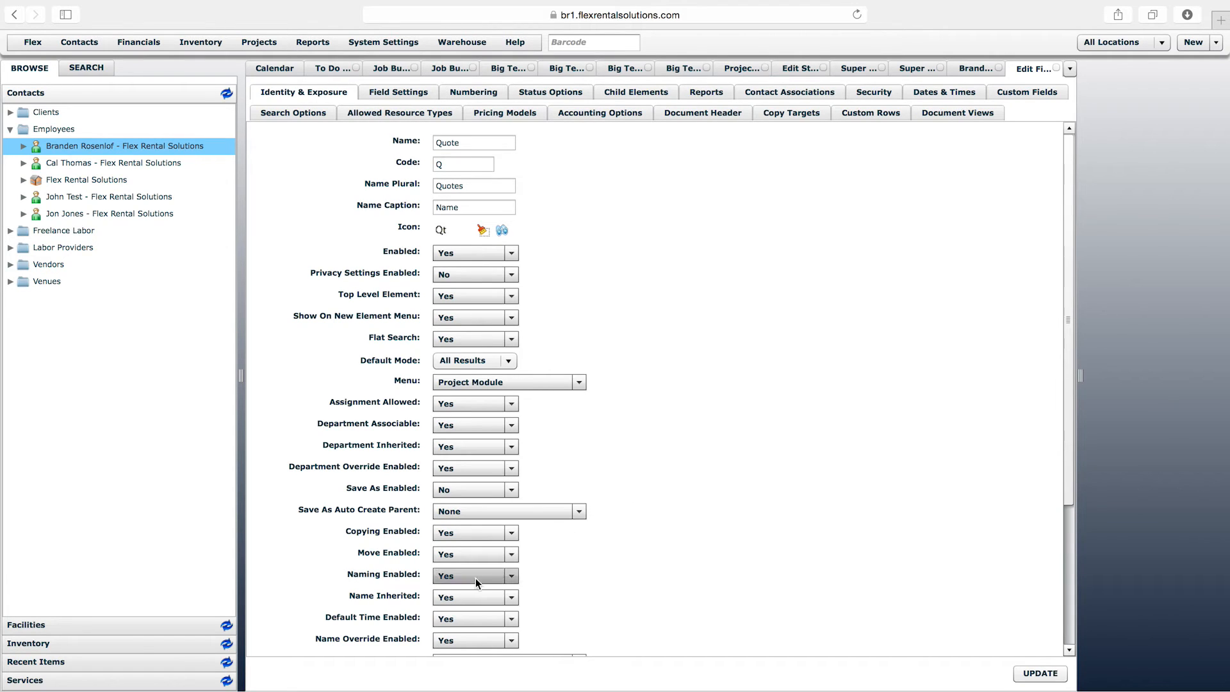
pyautogui.click(442, 601)
pyautogui.click(387, 601)
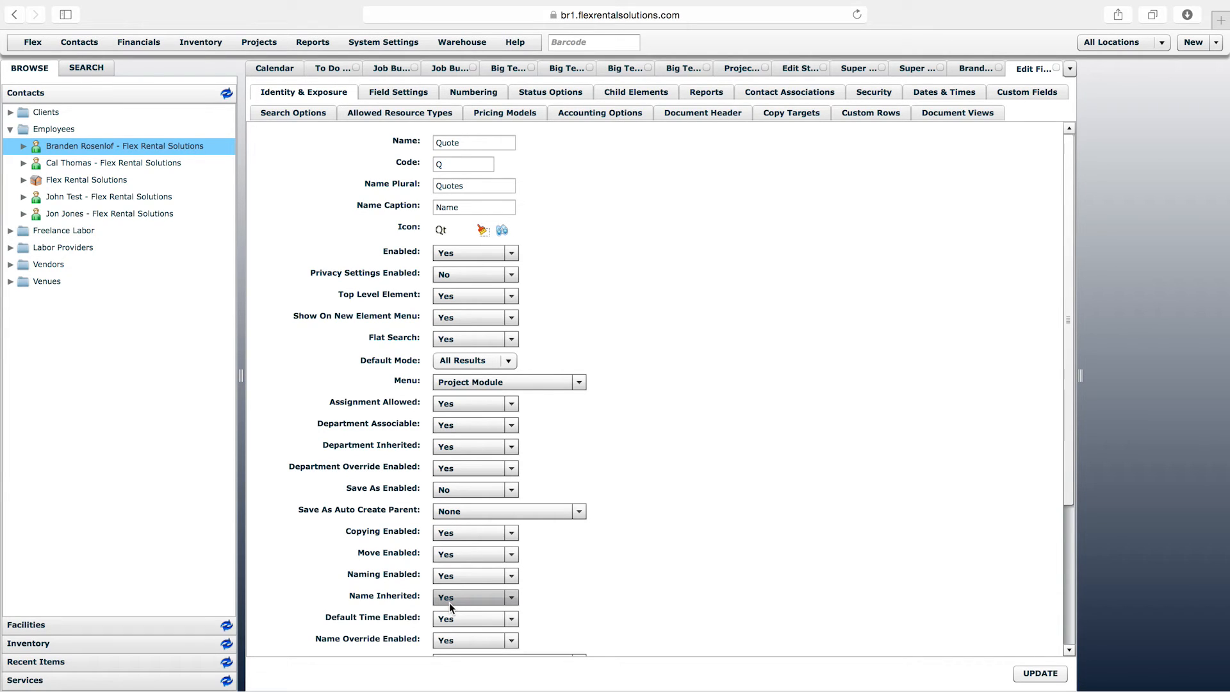
pyautogui.click(406, 93)
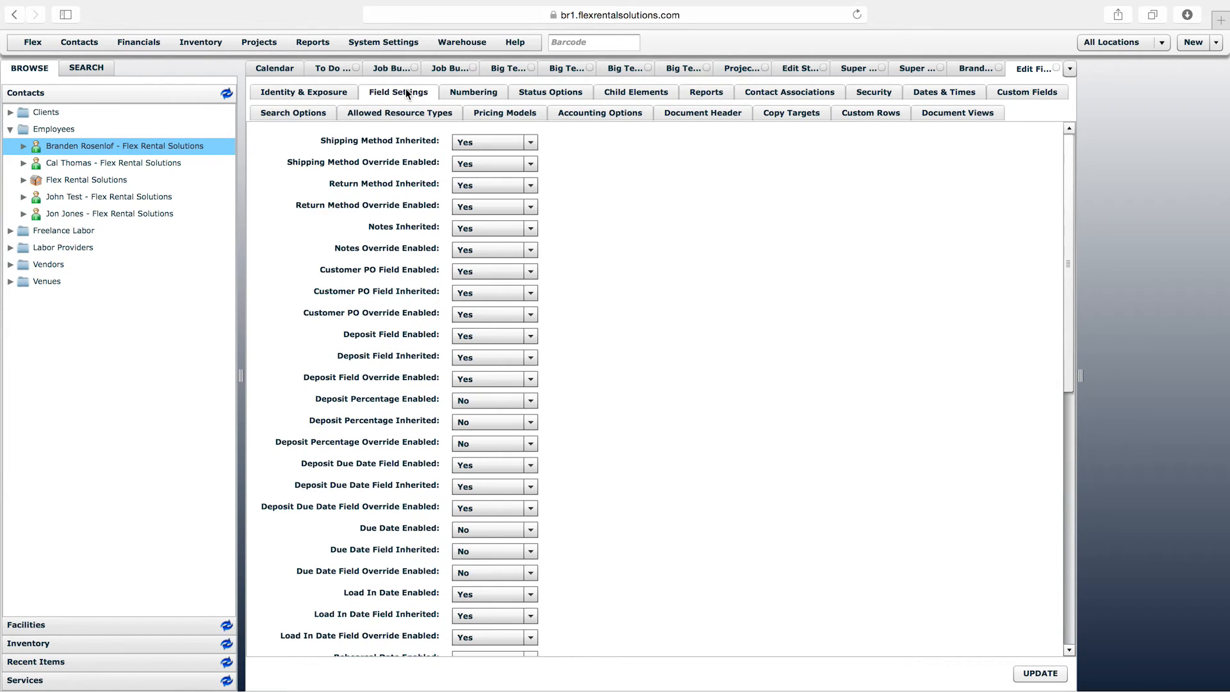
pyautogui.moveTo(1069, 257); pyautogui.dragTo(1042, 313)
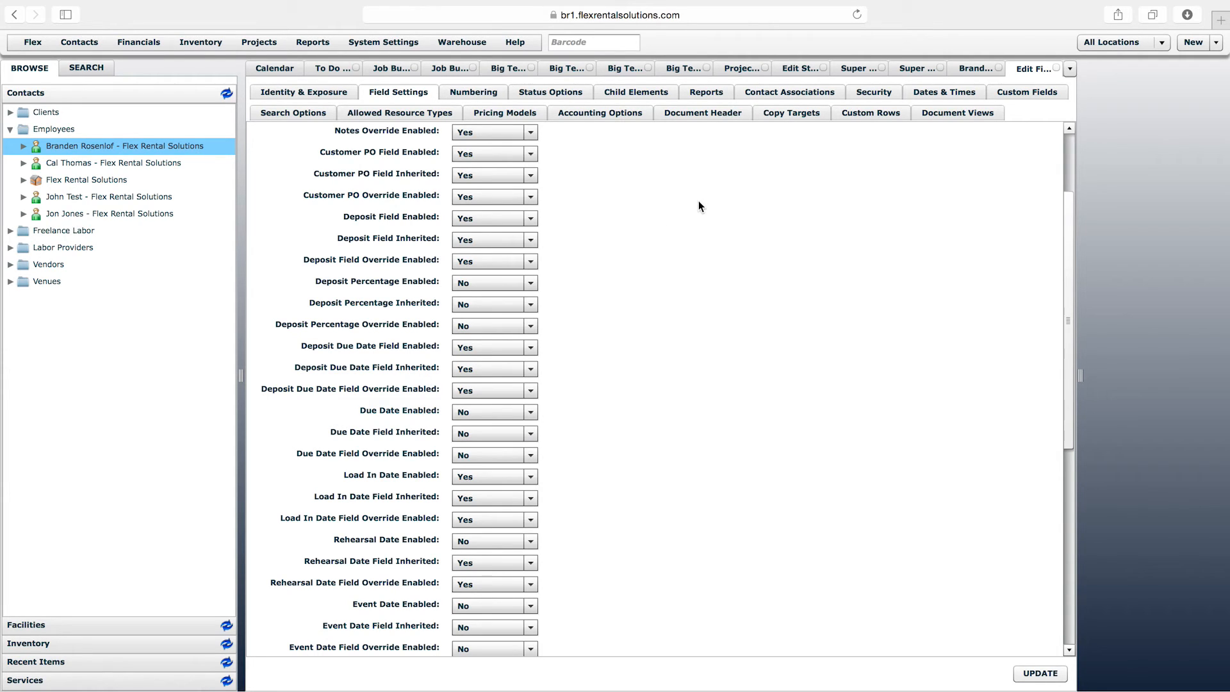
pyautogui.click(935, 91)
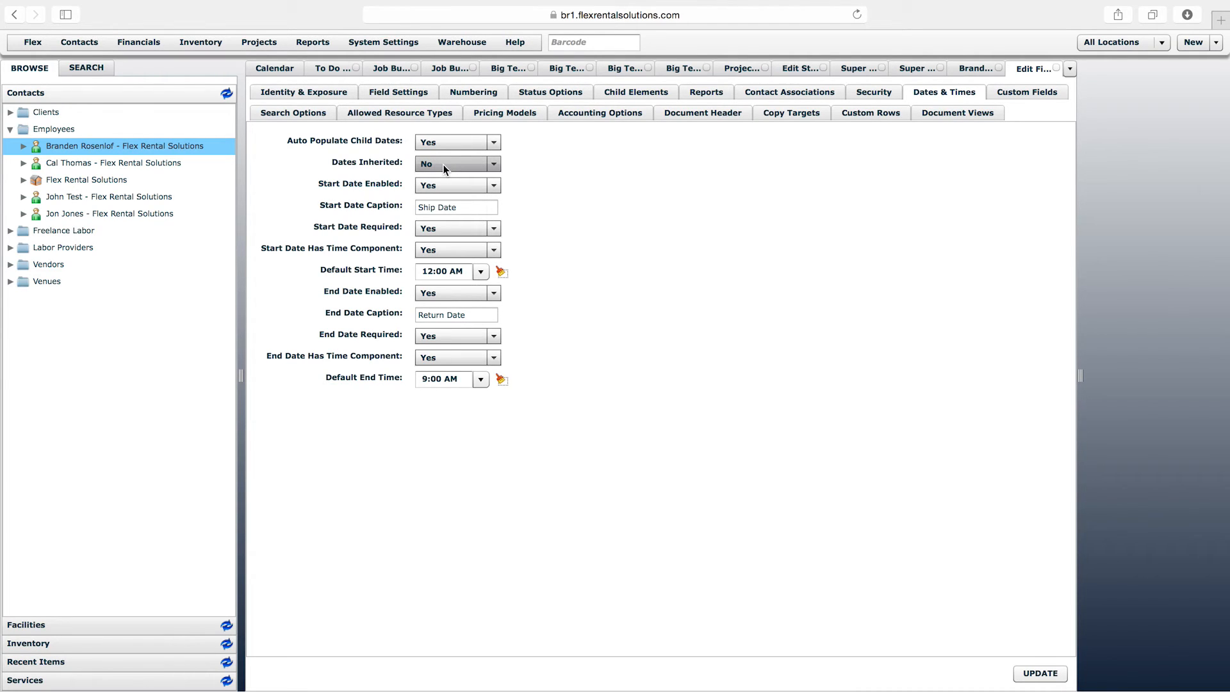
# Start a quote under Big Tech Event to check its inherited fields, cancel it, and return to the Quote definition
pyautogui.click(505, 68)
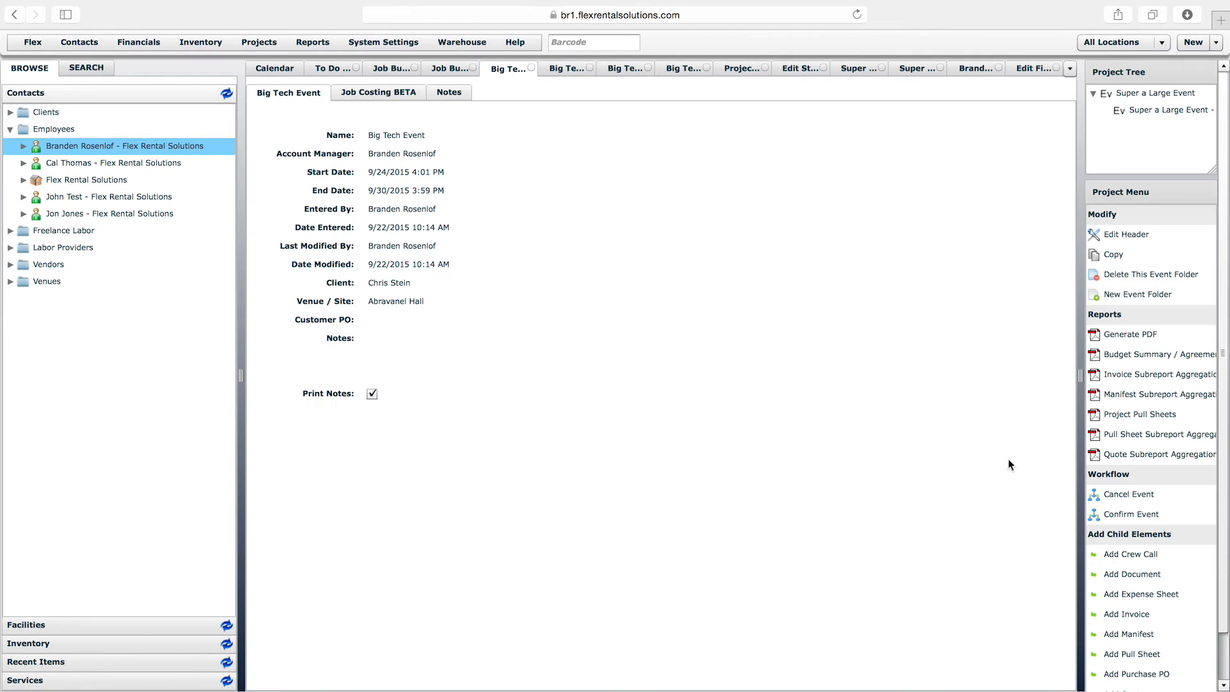
pyautogui.scroll(-2, 1129, 660)
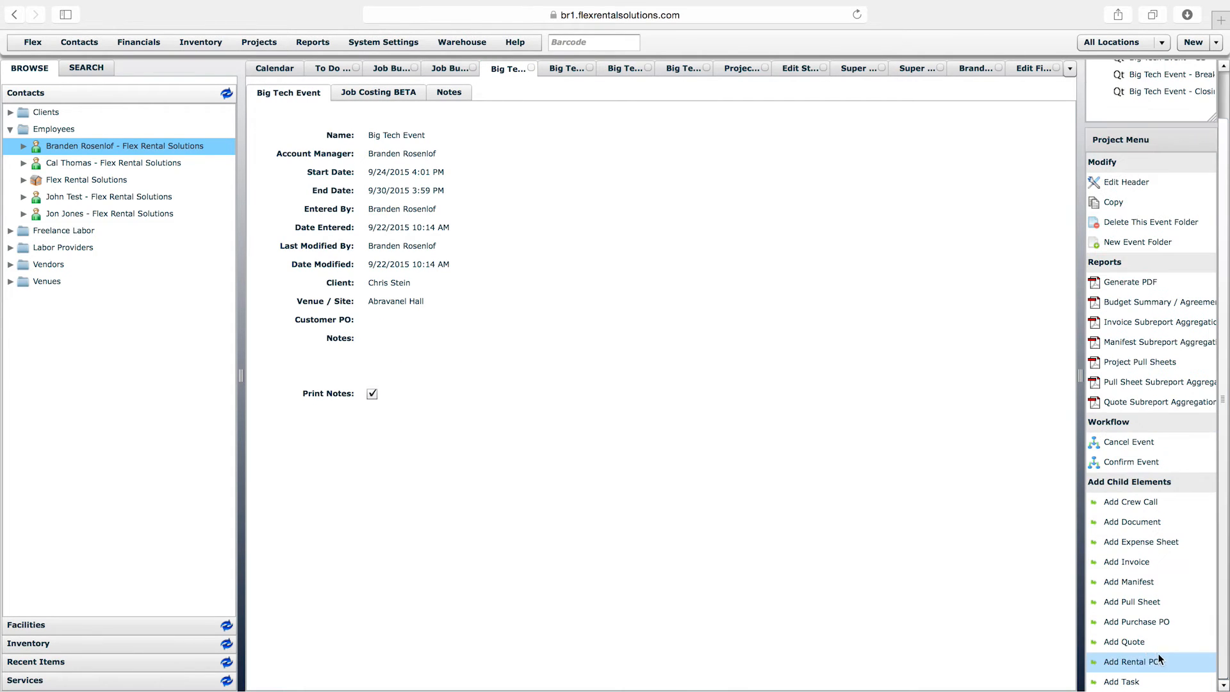
pyautogui.click(1129, 641)
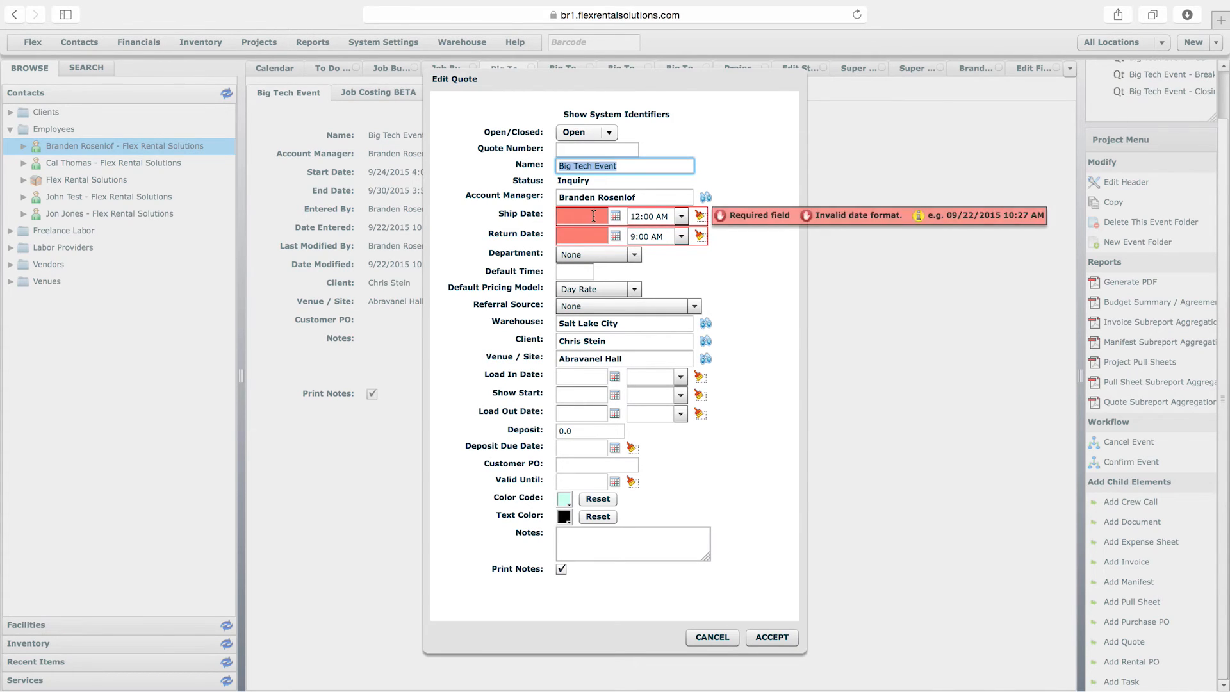
pyautogui.click(717, 642)
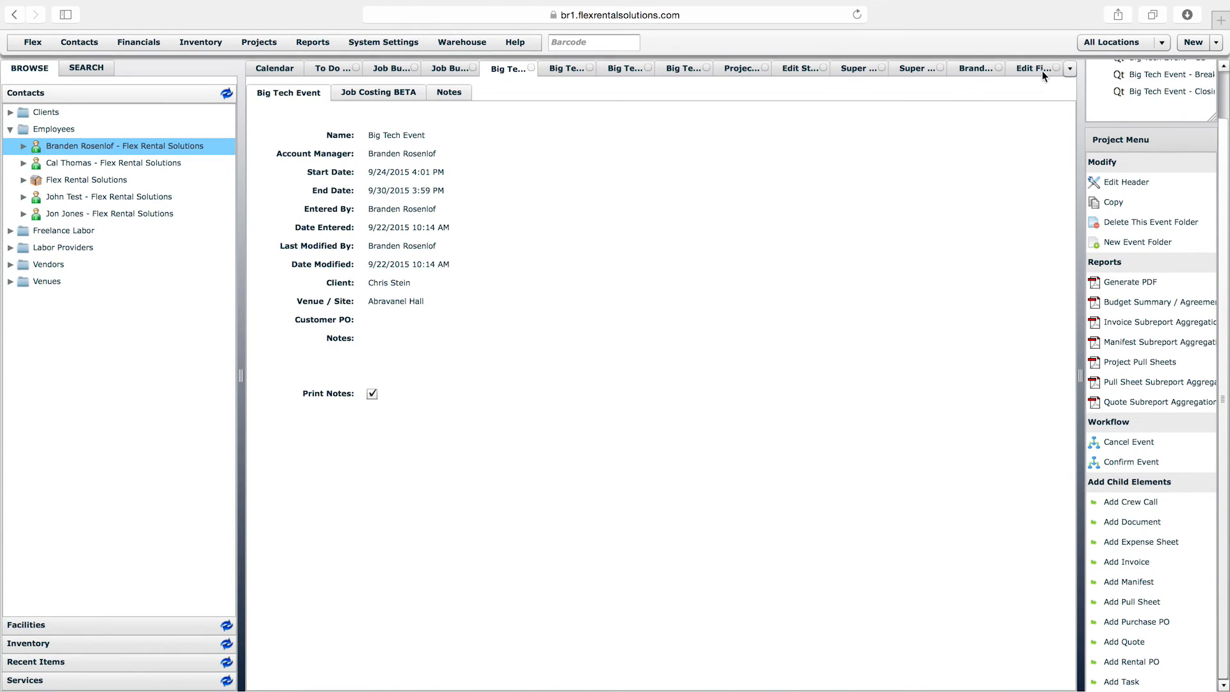
pyautogui.click(1033, 69)
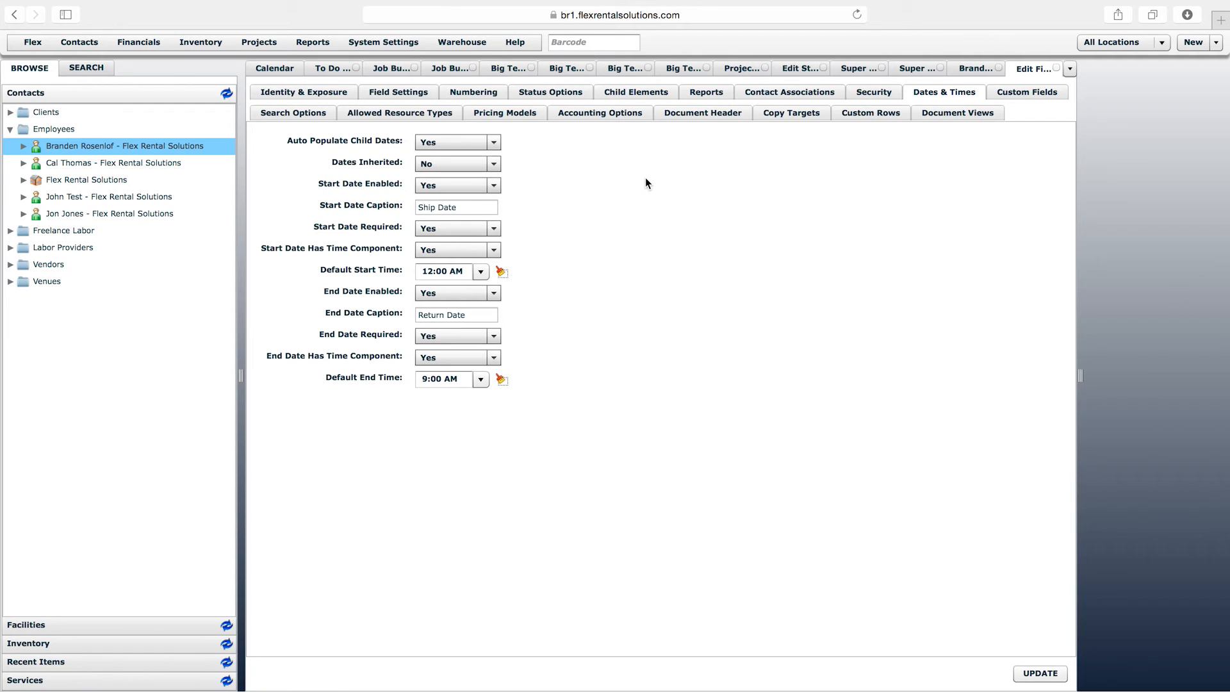
# Close the element definitions, the employee record, the Super a Large Event folders and the last Big Tech Event quote
pyautogui.click(1056, 68)
pyautogui.click(1056, 68)
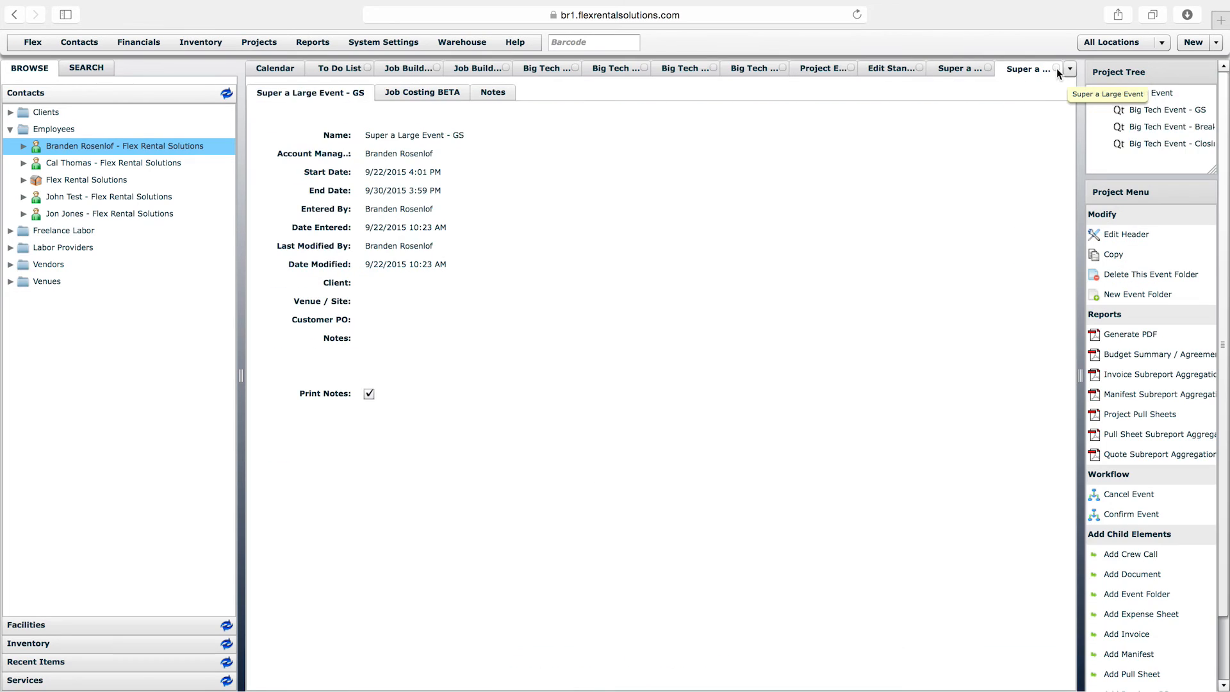
pyautogui.click(1056, 68)
pyautogui.click(1056, 68)
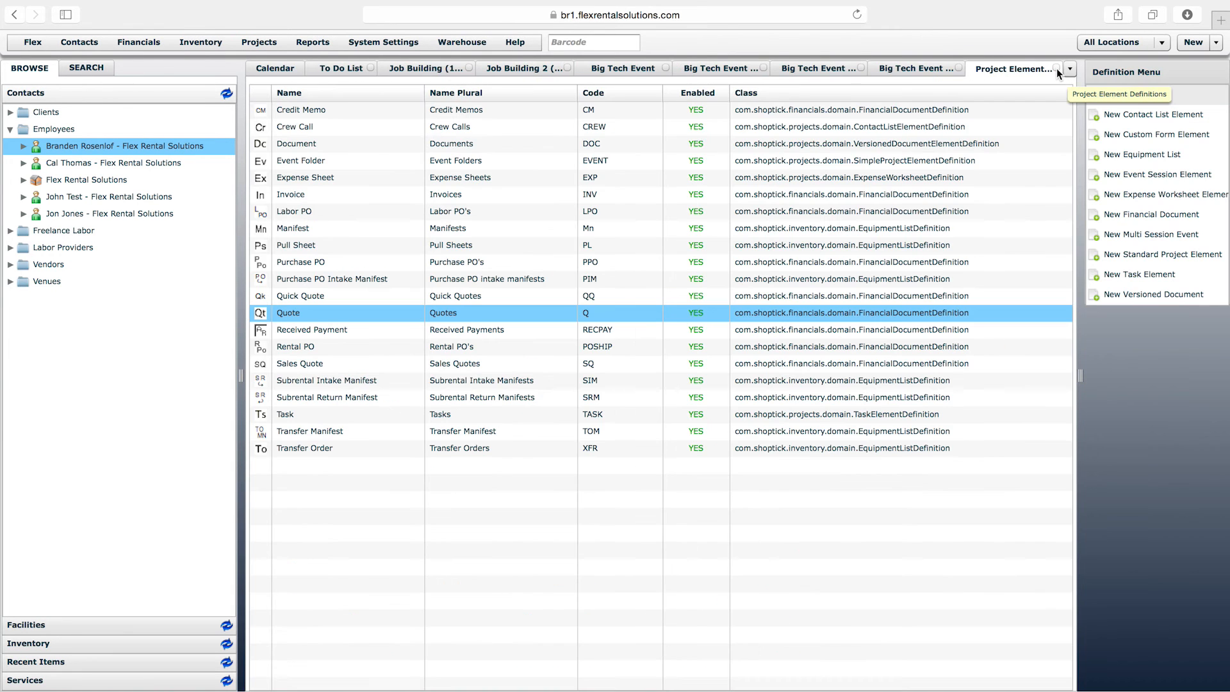
pyautogui.click(1056, 68)
pyautogui.click(1056, 67)
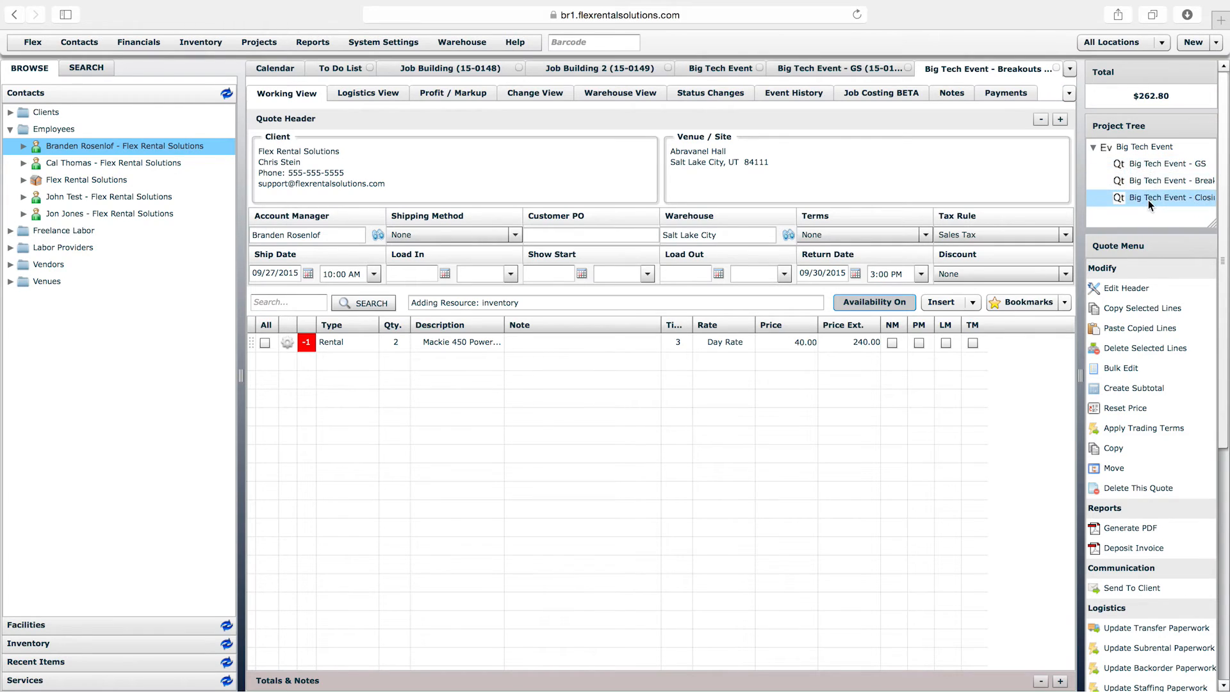
# Examine the three quotes under Big Tech Event in the project tree and open the parent event folder
pyautogui.click(1143, 168)
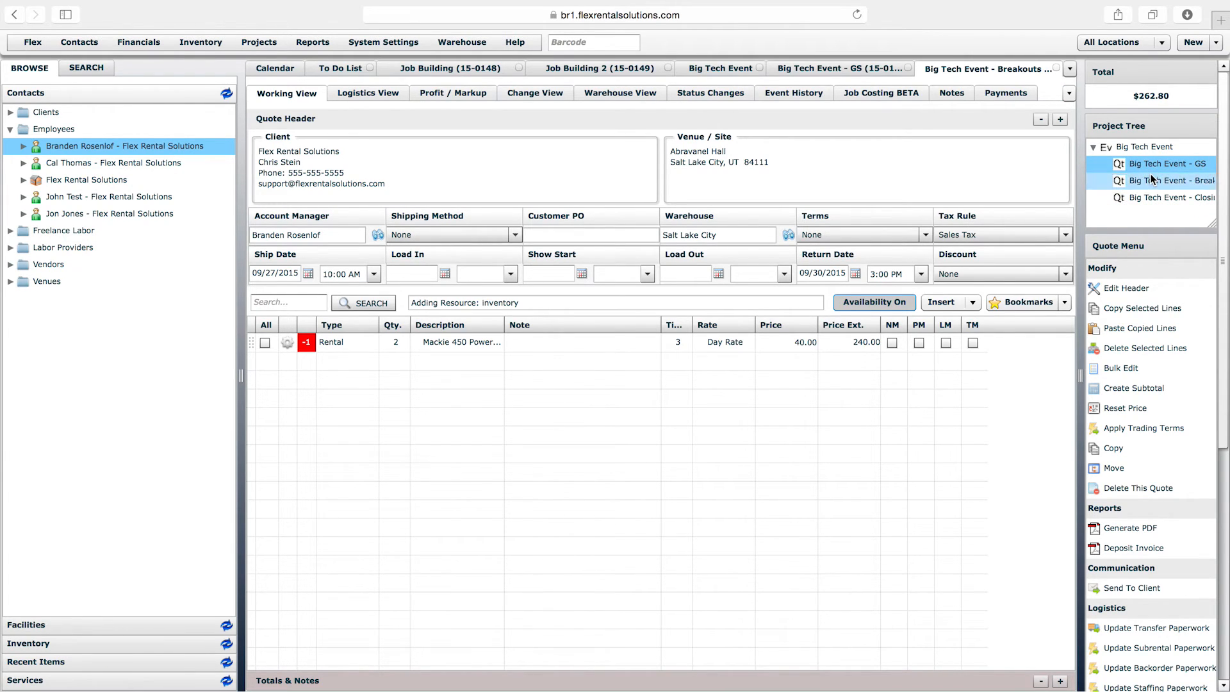
pyautogui.click(1151, 182)
pyautogui.click(1151, 201)
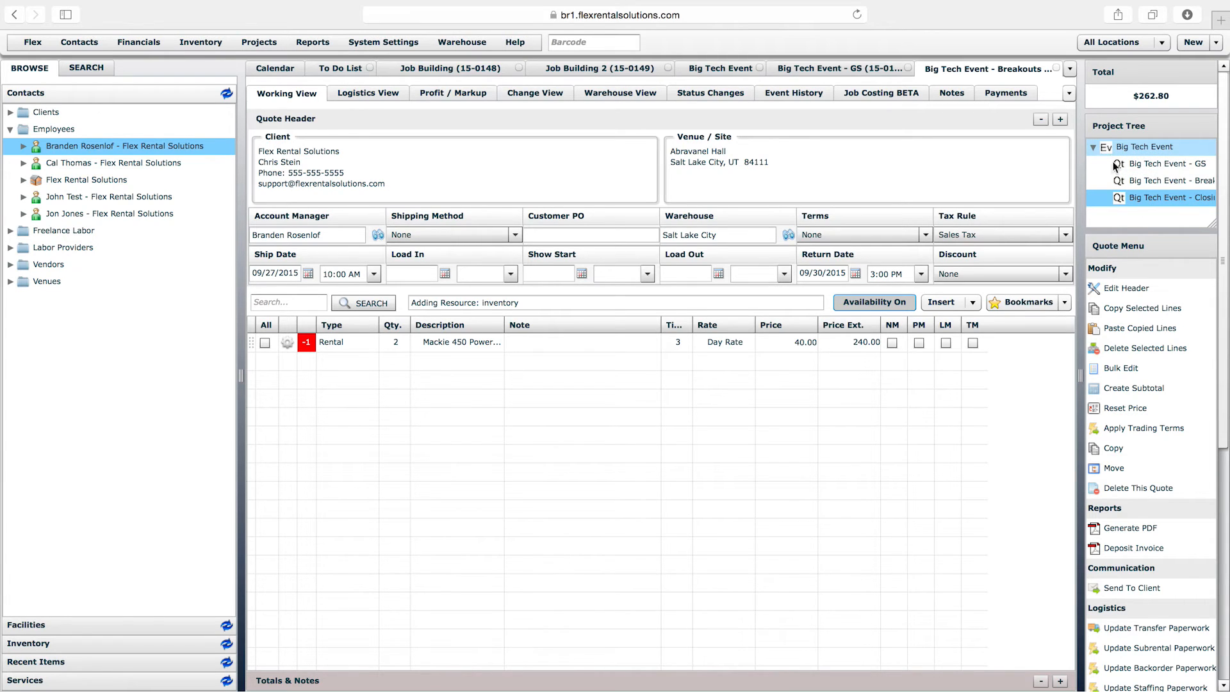
pyautogui.click(1134, 164)
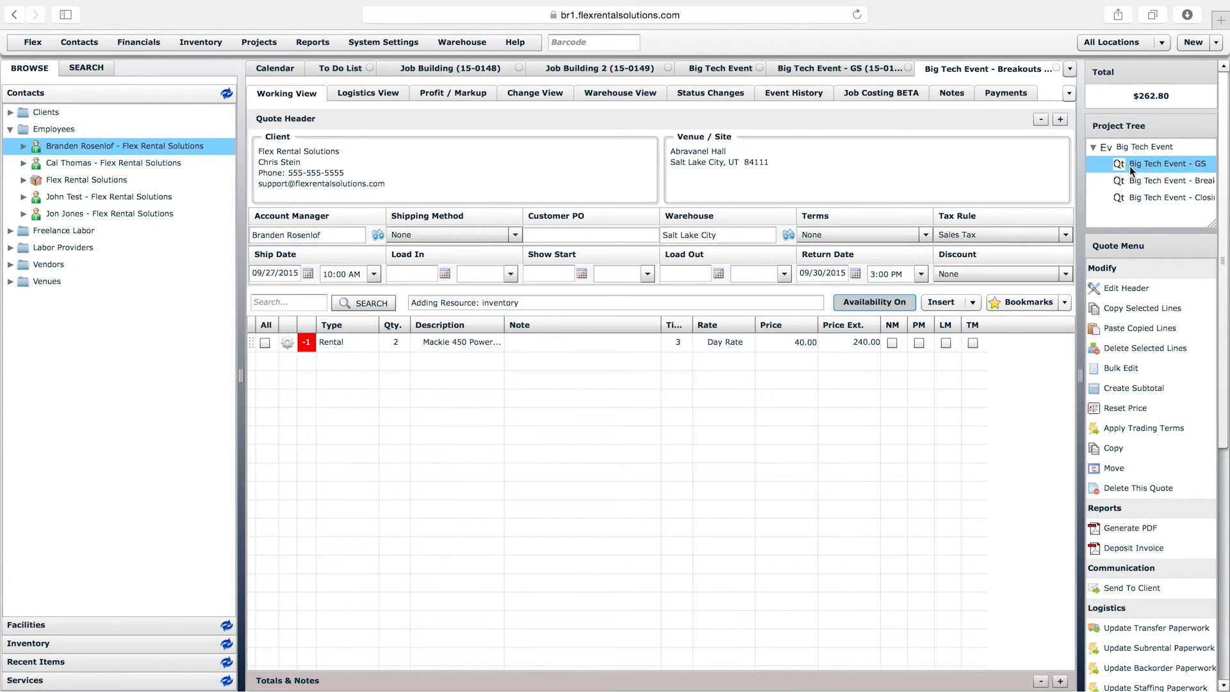
pyautogui.click(1152, 183)
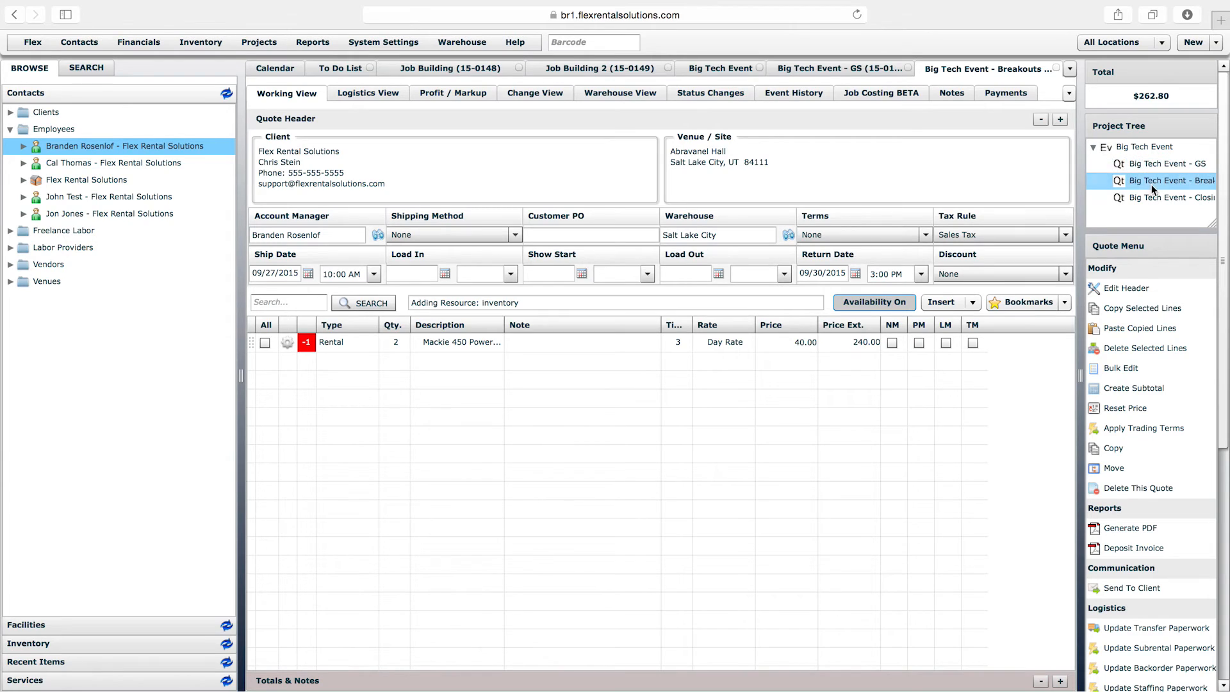
pyautogui.click(1138, 200)
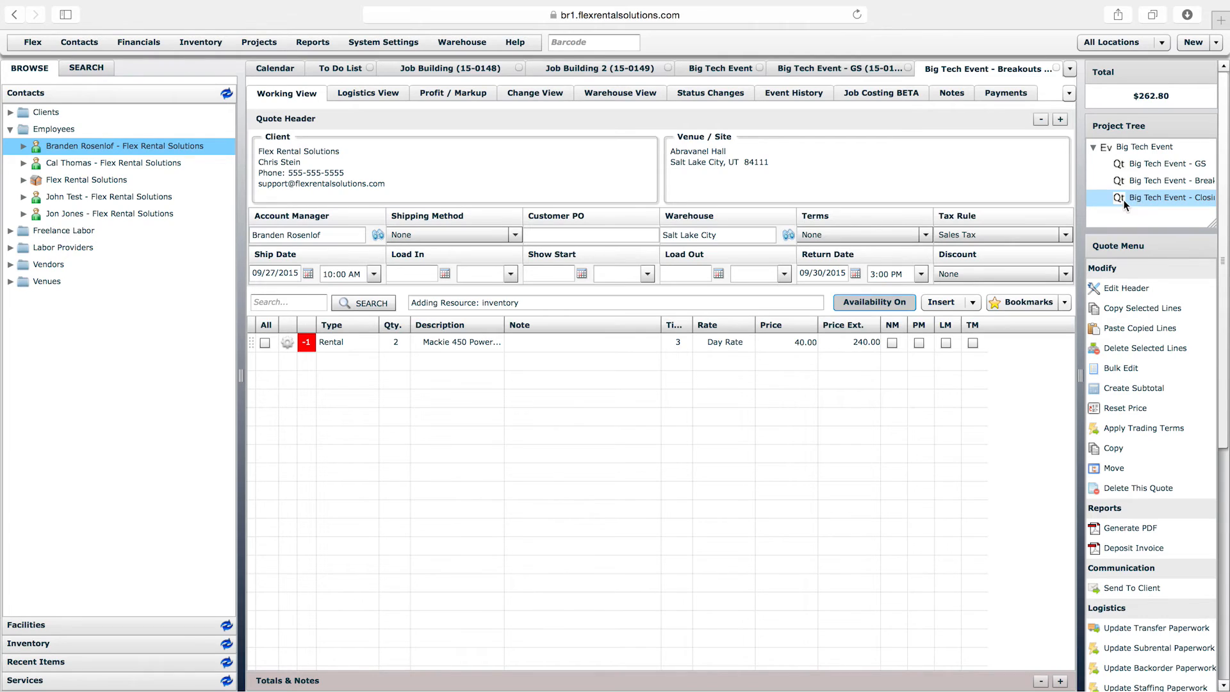
pyautogui.click(1142, 183)
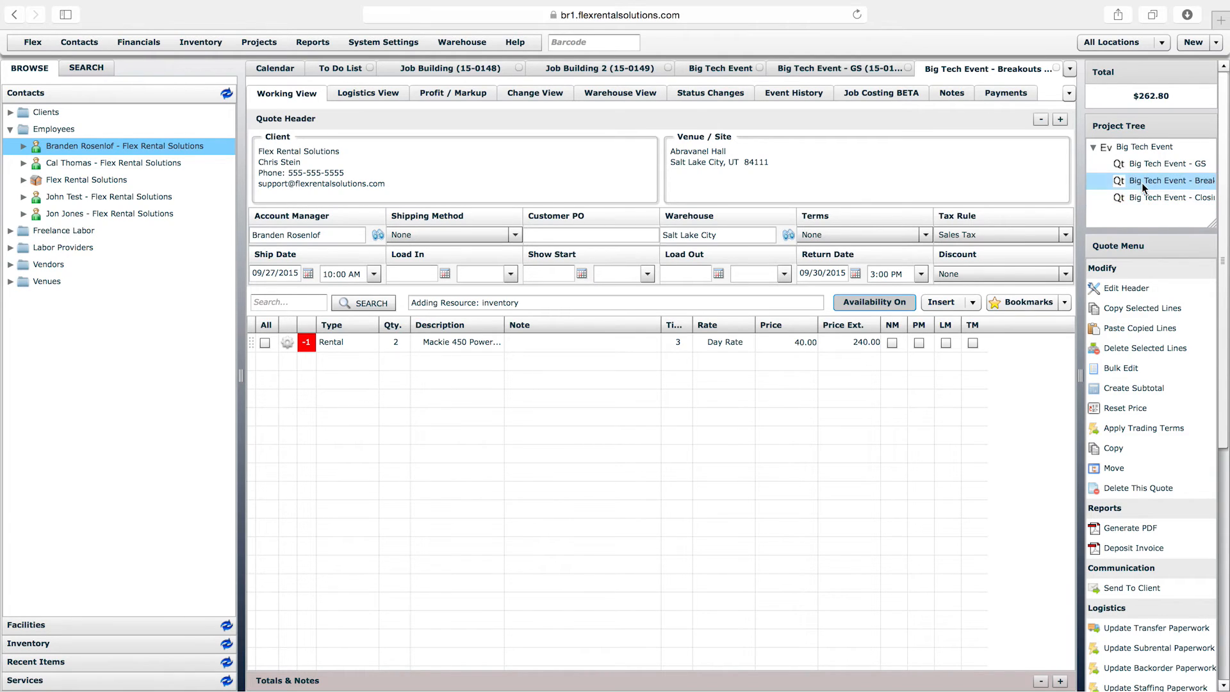
pyautogui.click(1135, 166)
pyautogui.click(1130, 150)
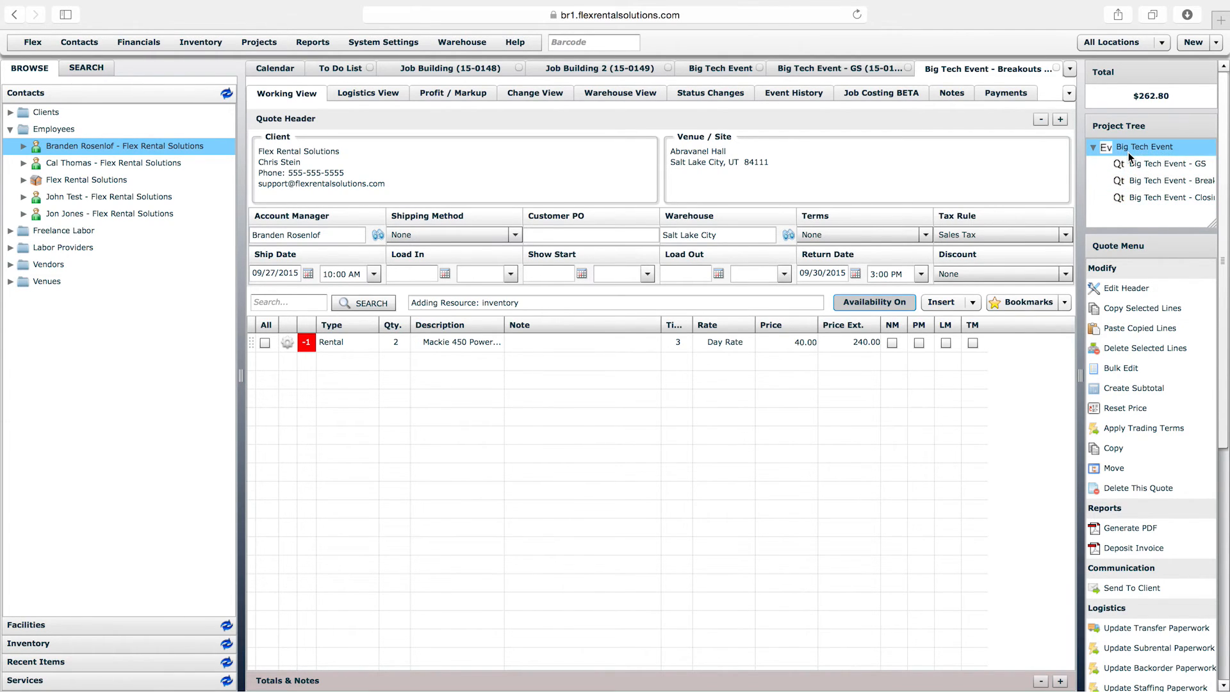
pyautogui.doubleClick(1129, 155)
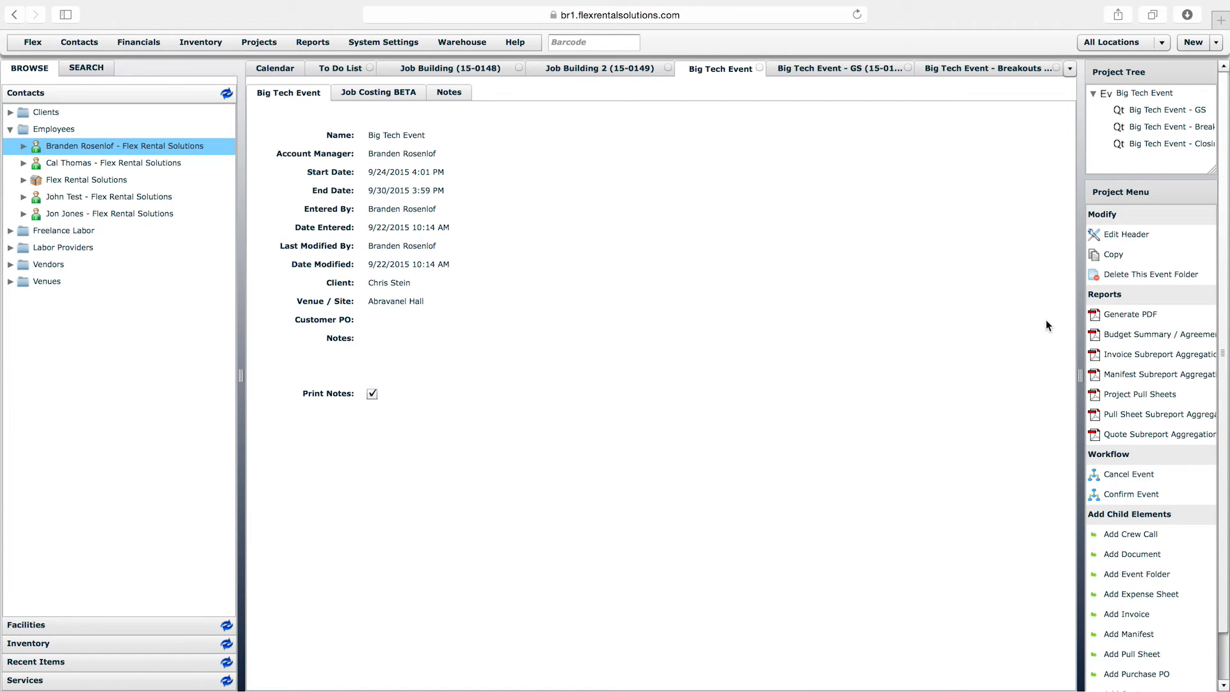
# Close the Big Tech Event folder, both Job Building quotes and the GS quote, keeping only the Breakouts quote open
pyautogui.click(760, 68)
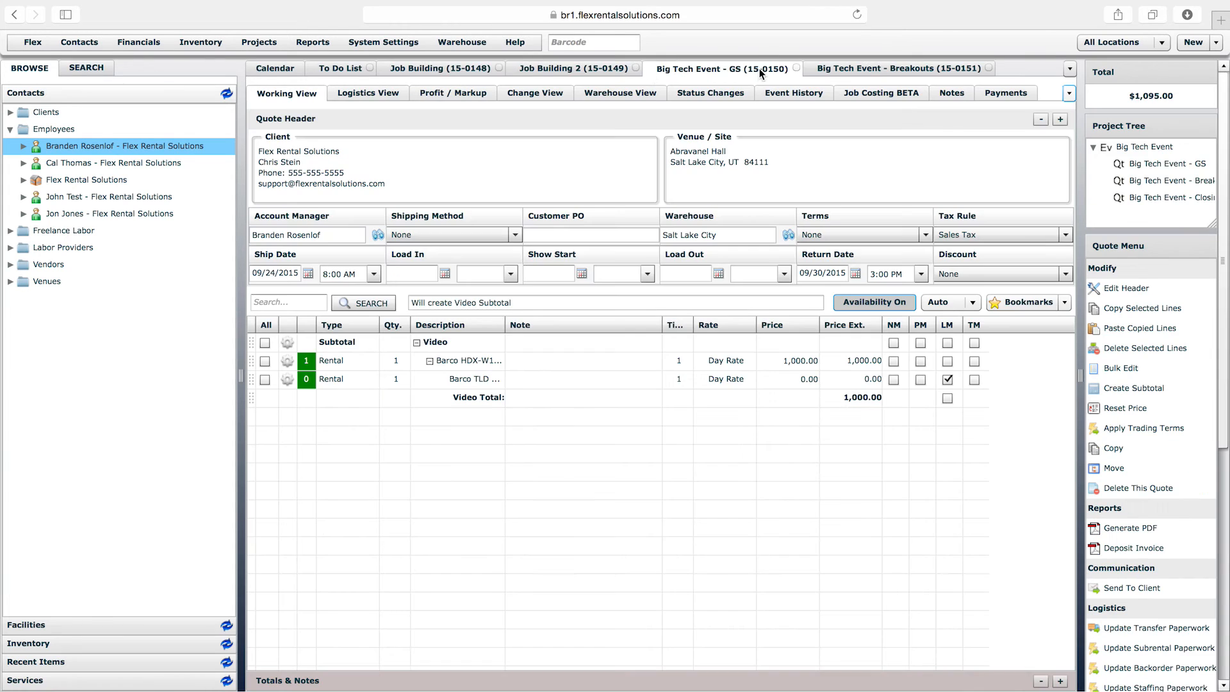
pyautogui.click(442, 68)
pyautogui.click(498, 68)
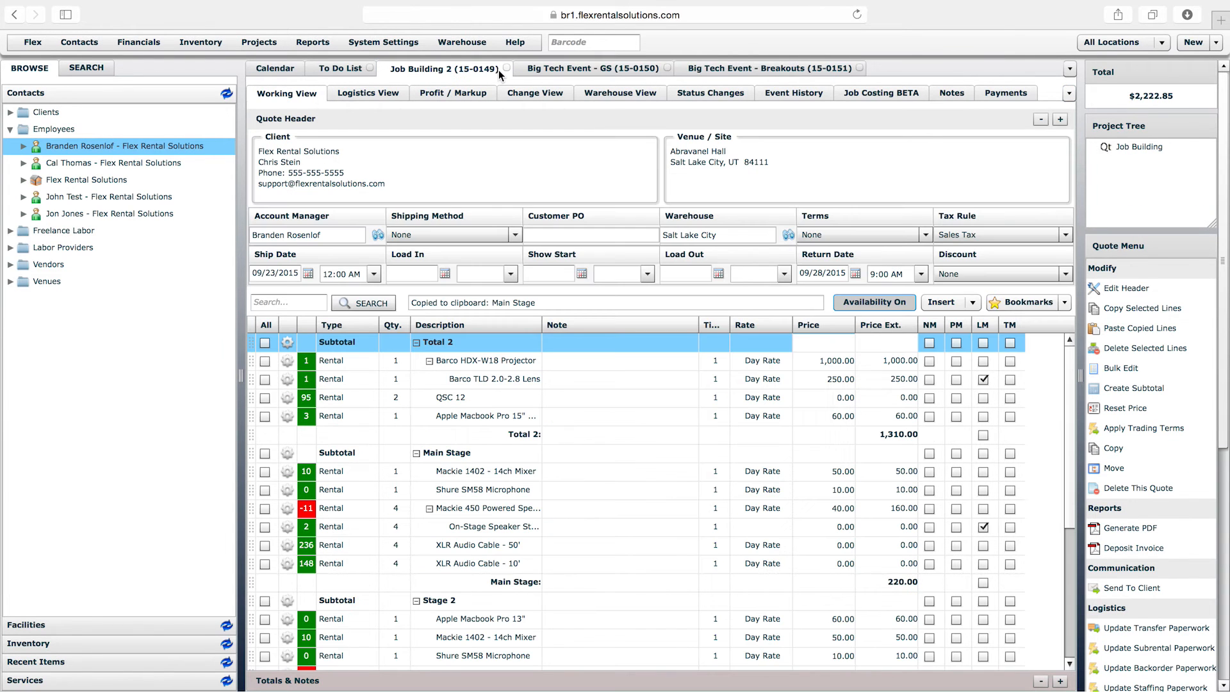
pyautogui.click(508, 69)
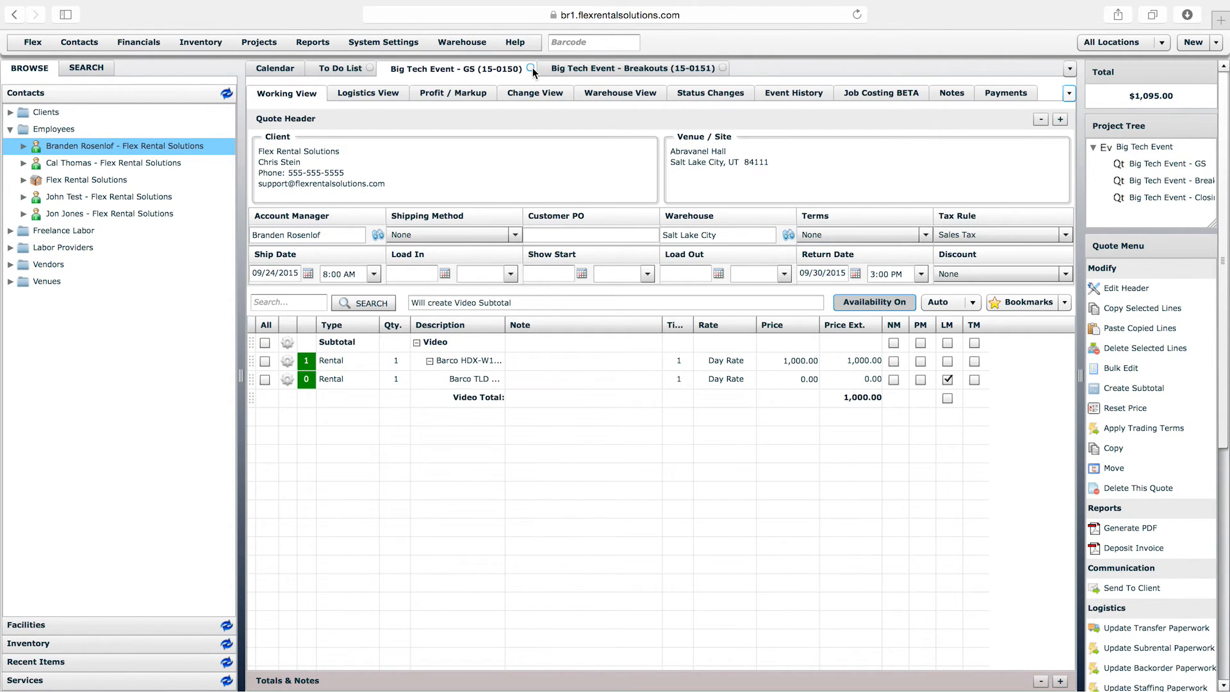
pyautogui.click(531, 68)
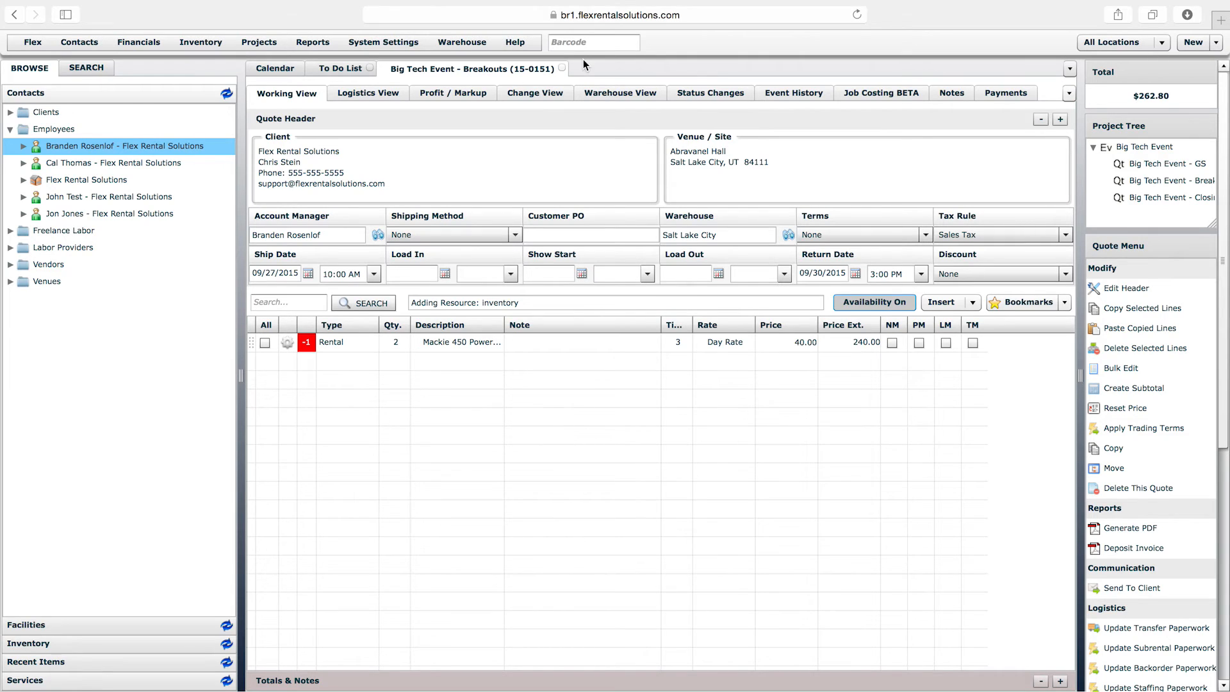
# Browse the inventory's Computers group, collapse it, and expand Audio > Speakers > Powered to list the powered speakers
pyautogui.click(52, 643)
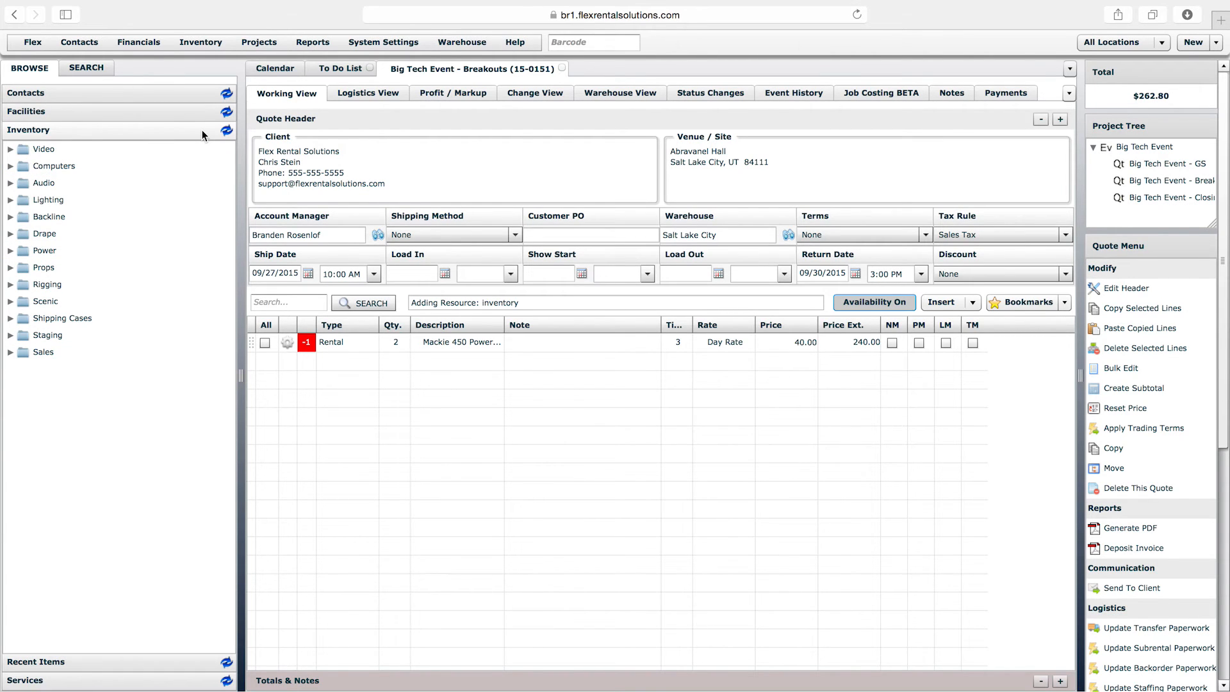
pyautogui.click(11, 168)
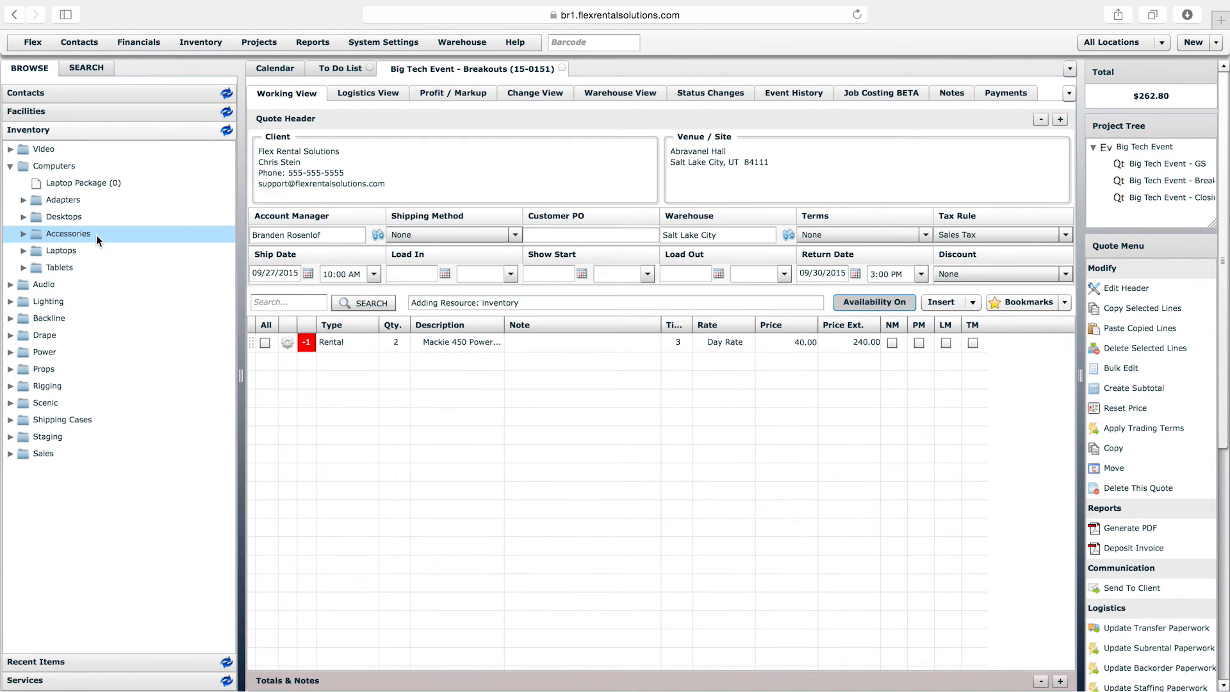
pyautogui.click(11, 166)
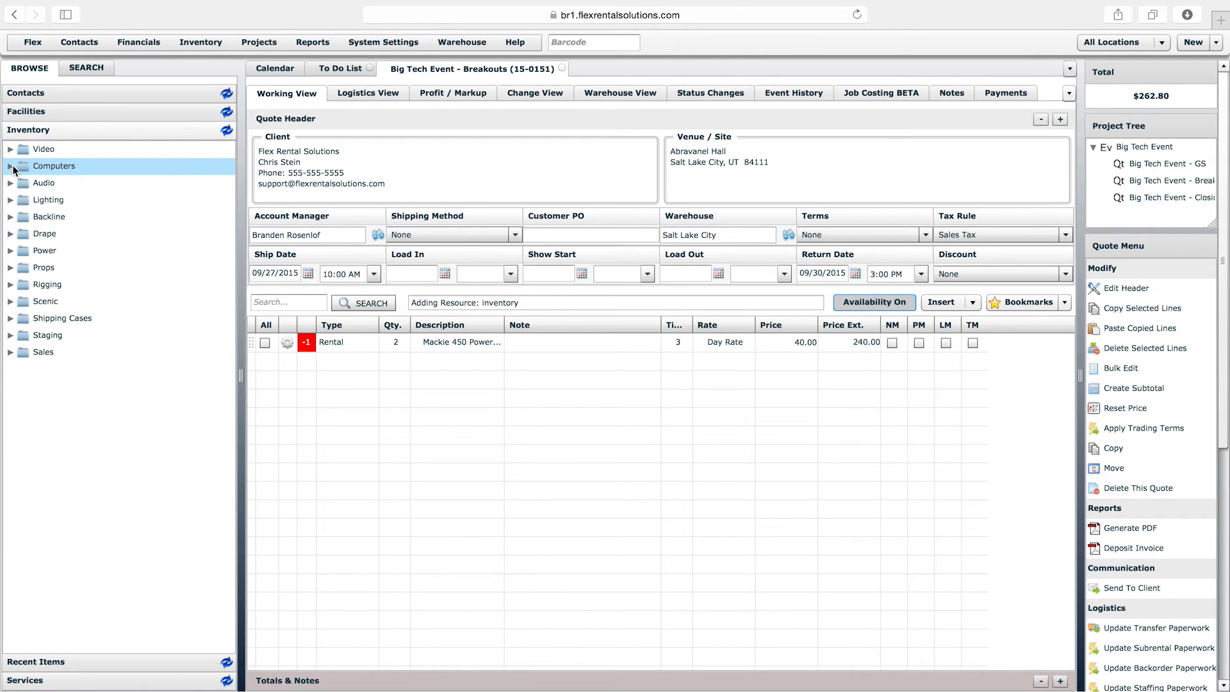
pyautogui.click(11, 184)
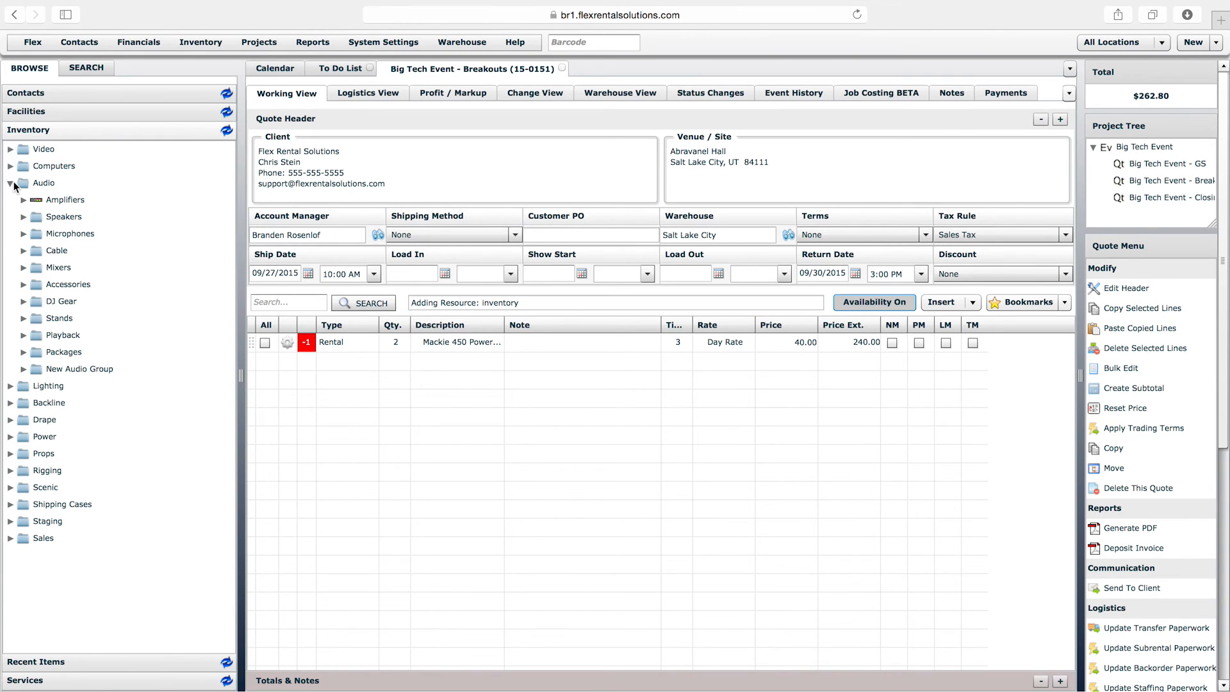
pyautogui.click(25, 218)
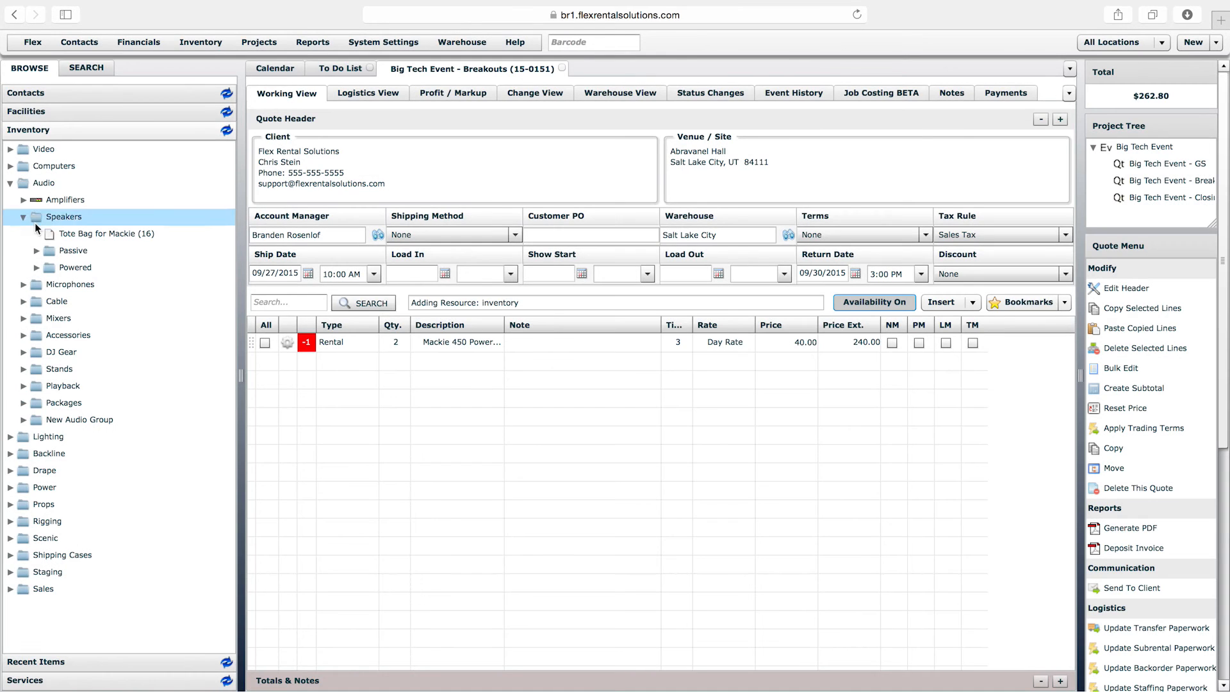
pyautogui.click(37, 268)
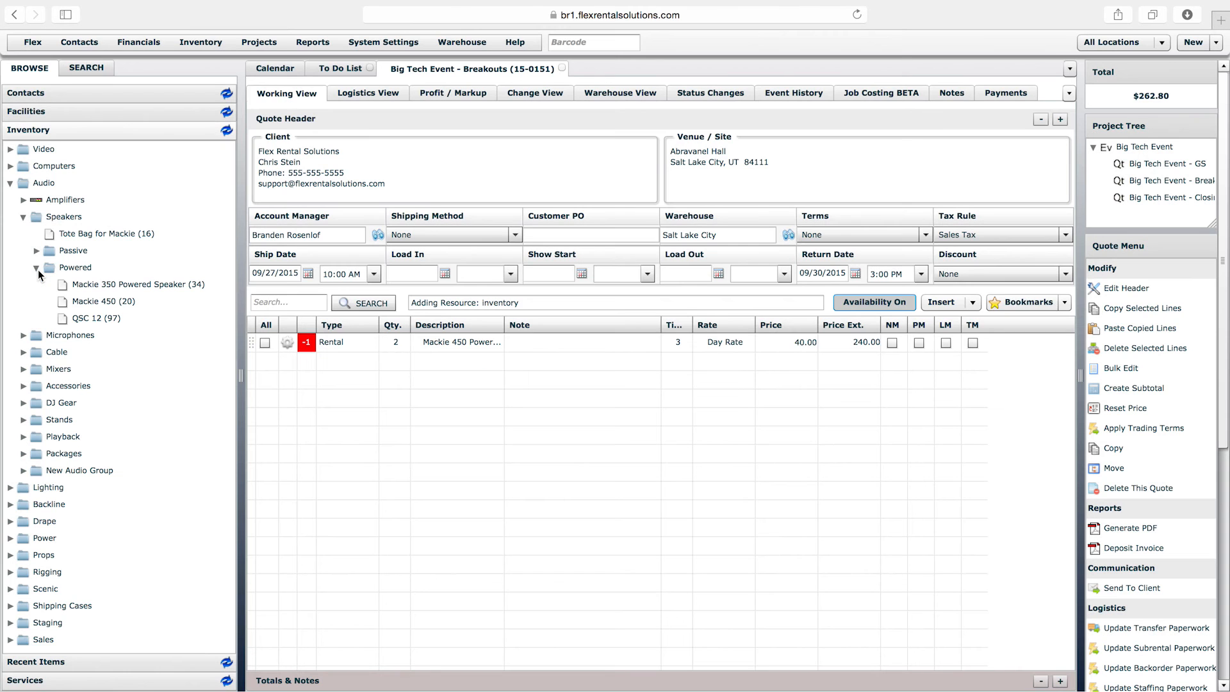
pyautogui.click(24, 218)
pyautogui.click(25, 218)
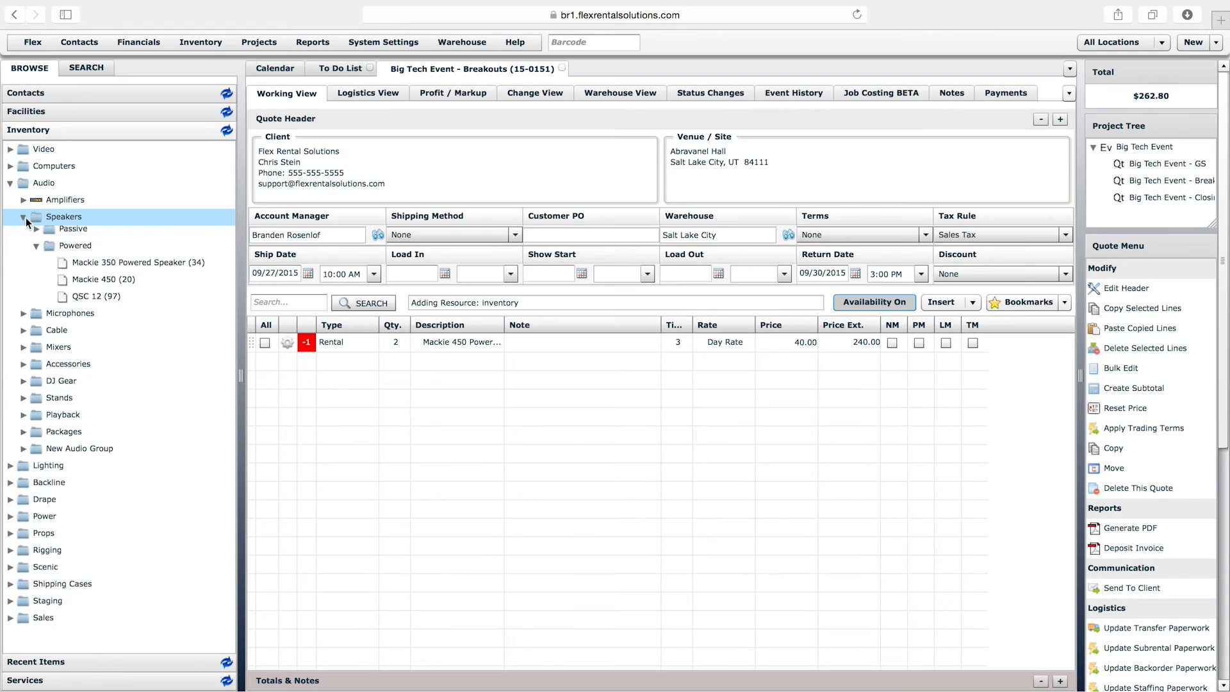
pyautogui.click(37, 269)
pyautogui.click(36, 267)
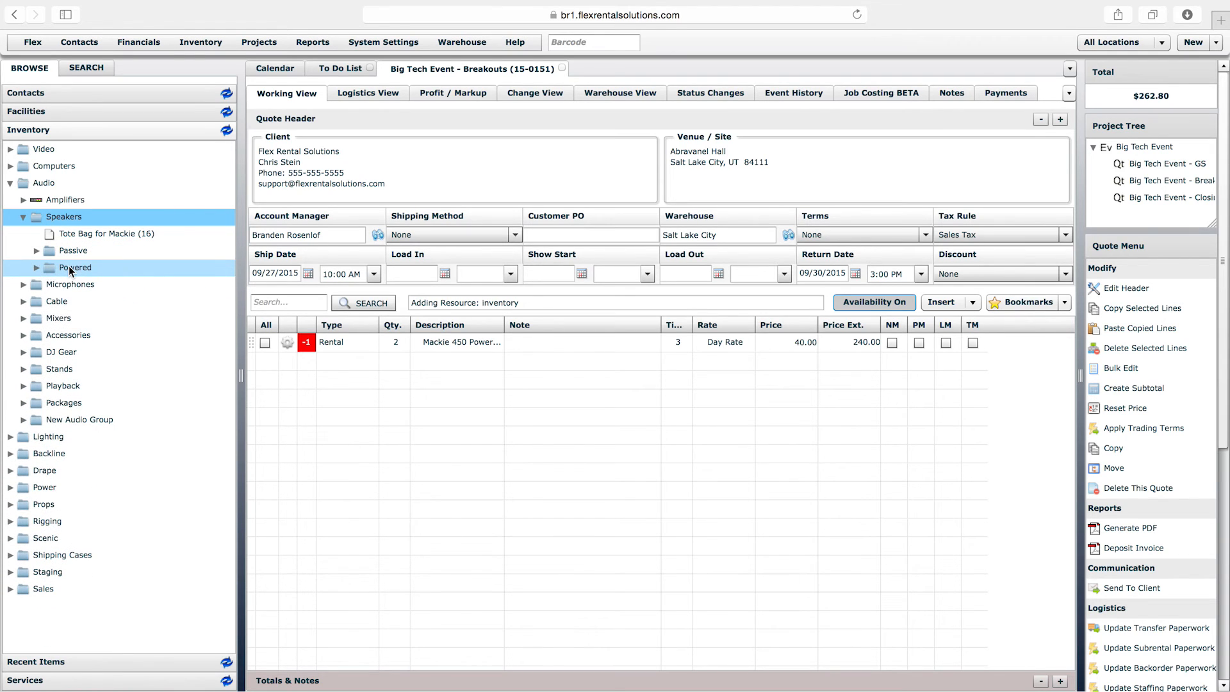
pyautogui.click(68, 267)
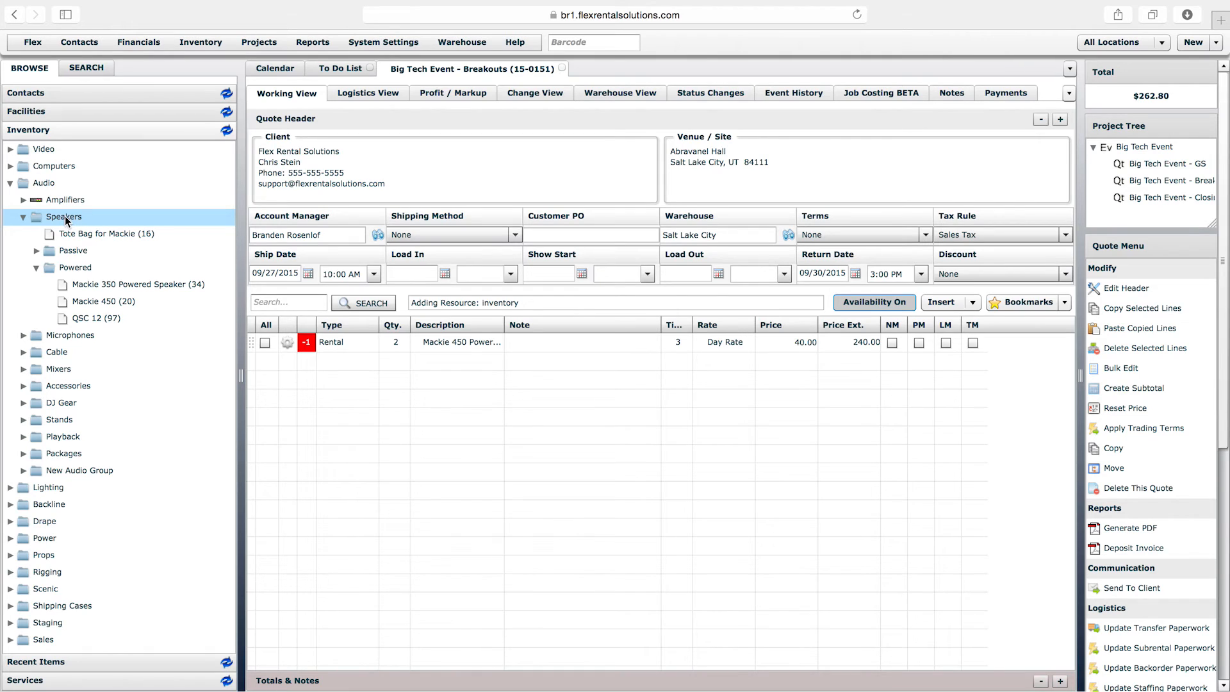
# Start a new inventory item in the Speakers group and name it "500 - 1000 Person Speaker Package"
pyautogui.rightClick(68, 223)
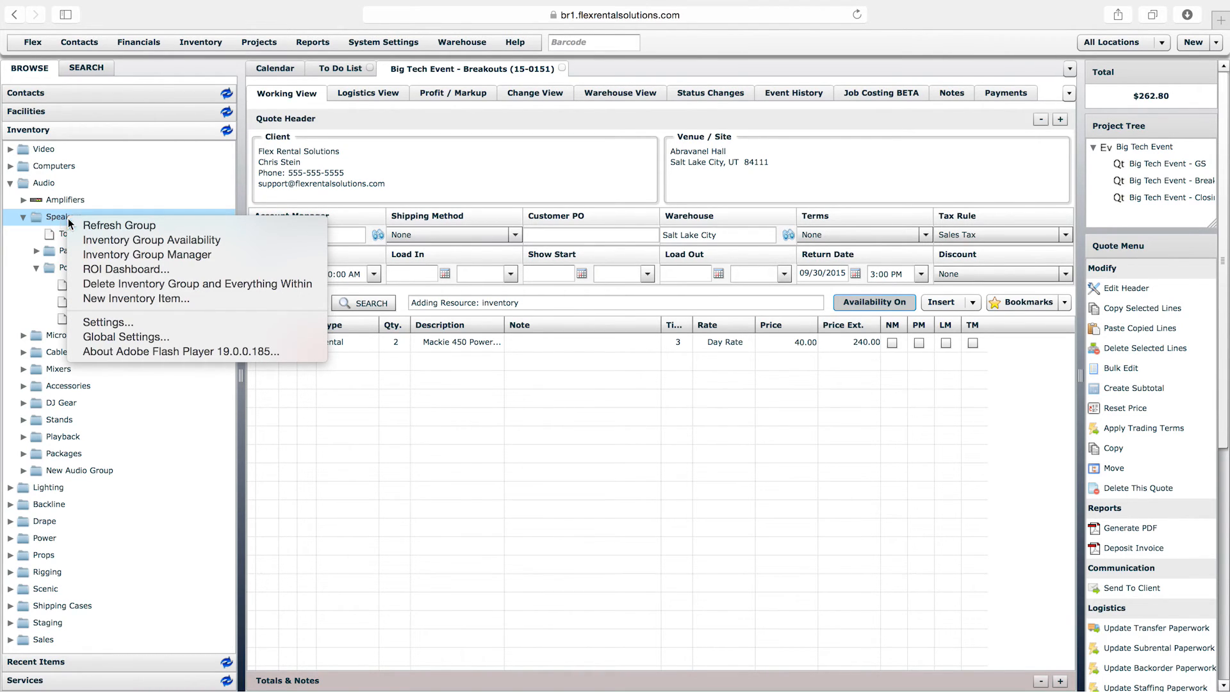
pyautogui.click(116, 301)
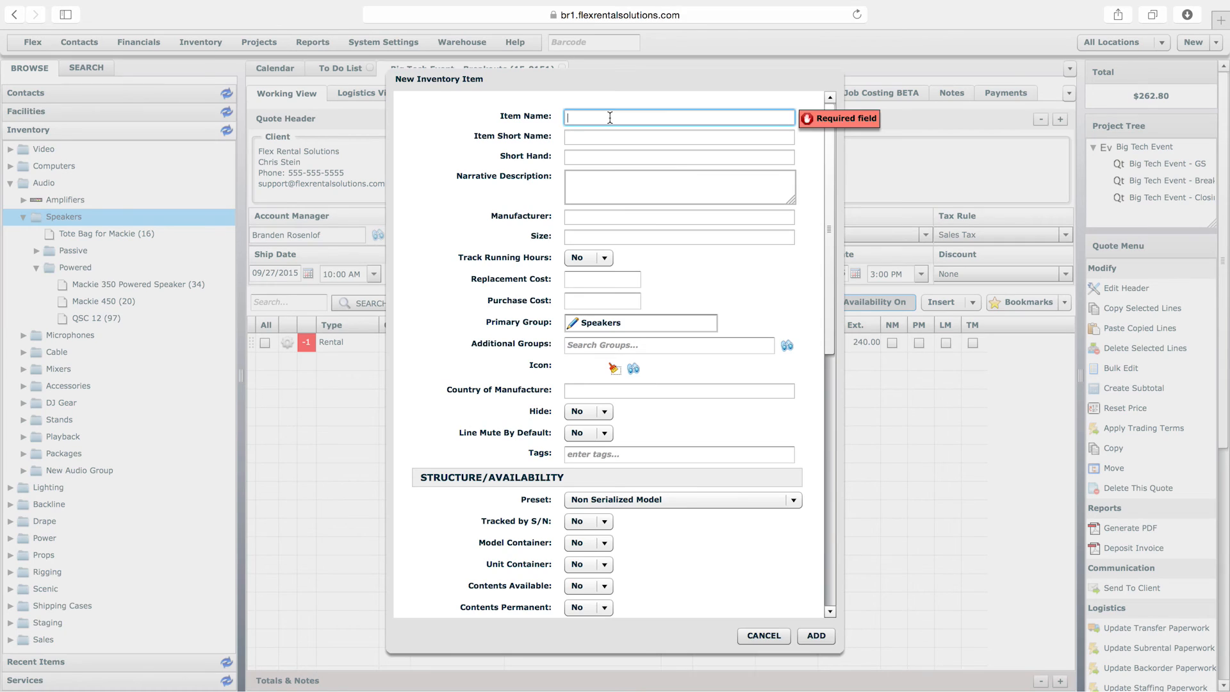
pyautogui.write('5')
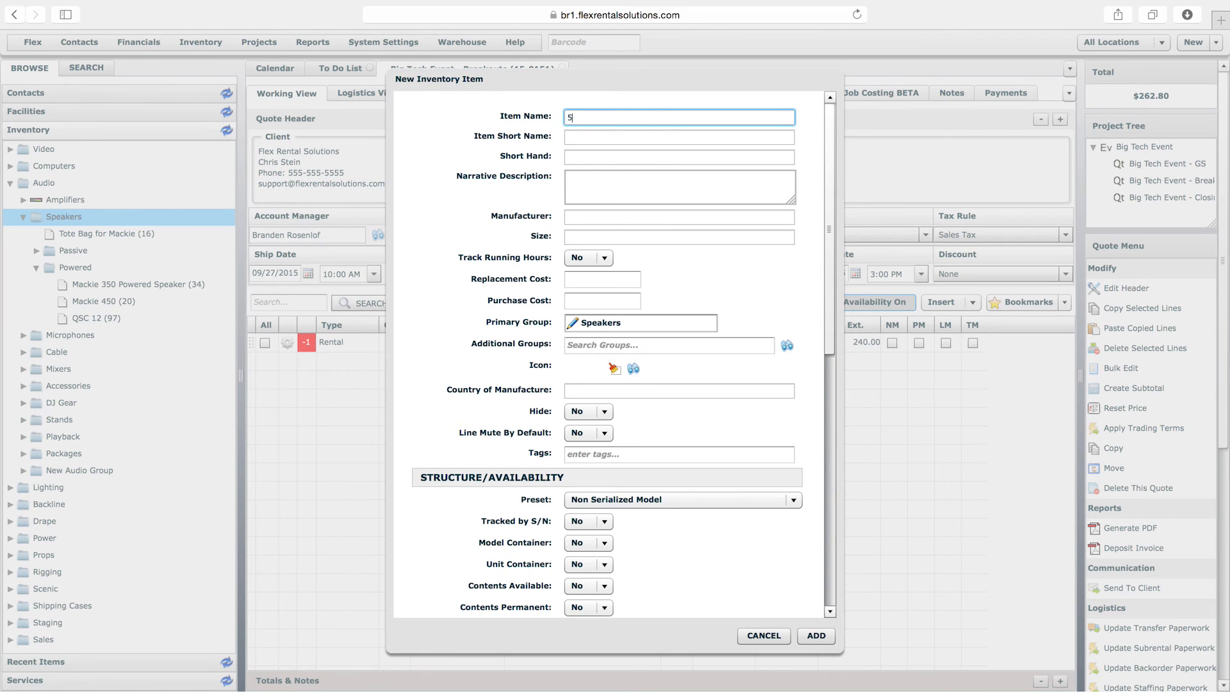
pyautogui.write('00 - 1000 Person Speaker Packages')
pyautogui.moveTo(569, 119); pyautogui.dragTo(736, 122)
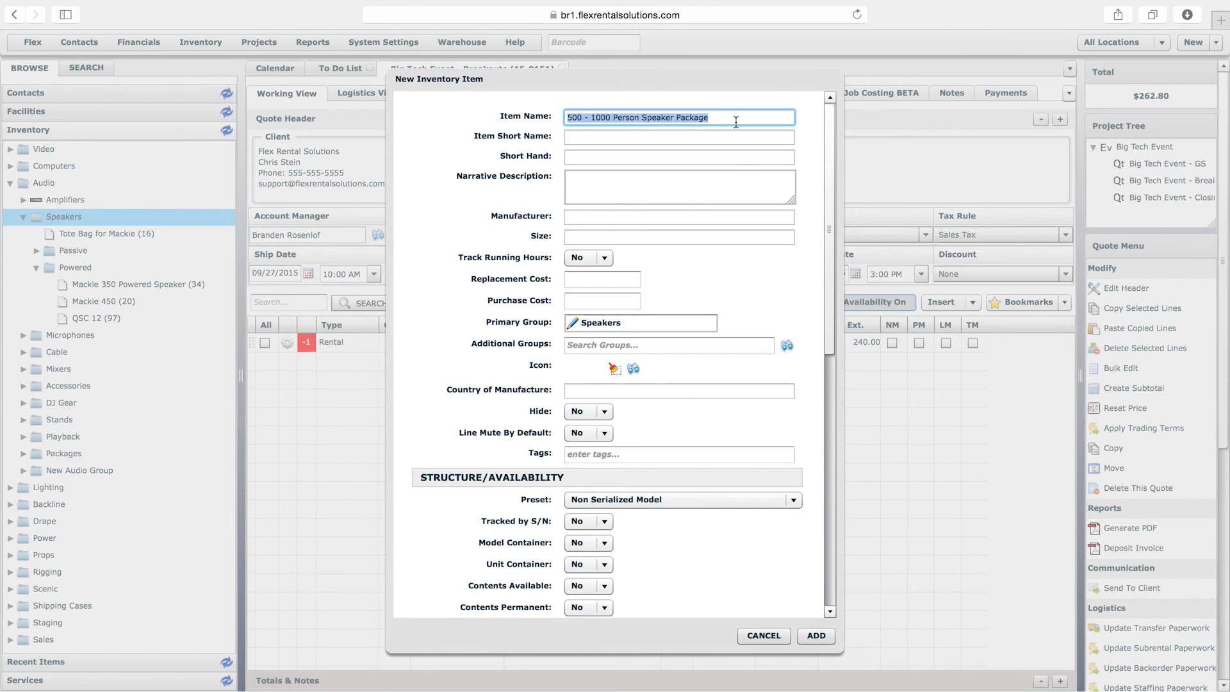
pyautogui.click(736, 121)
pyautogui.click(701, 137)
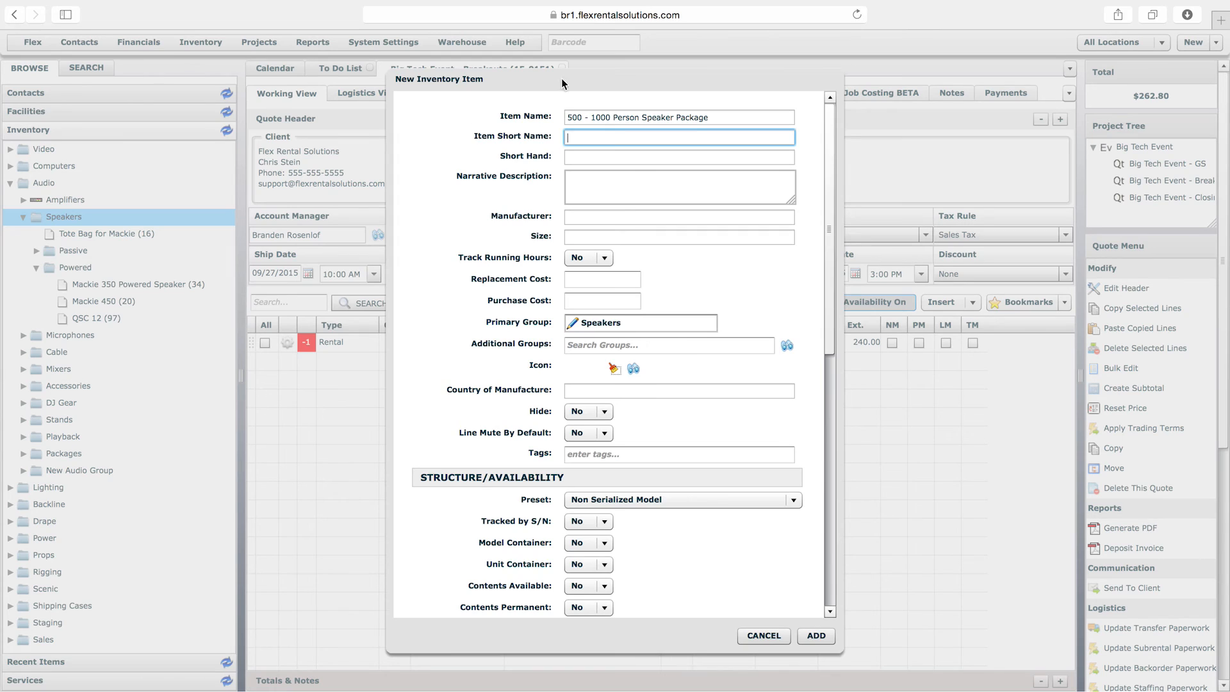
pyautogui.click(737, 115)
pyautogui.click(737, 115)
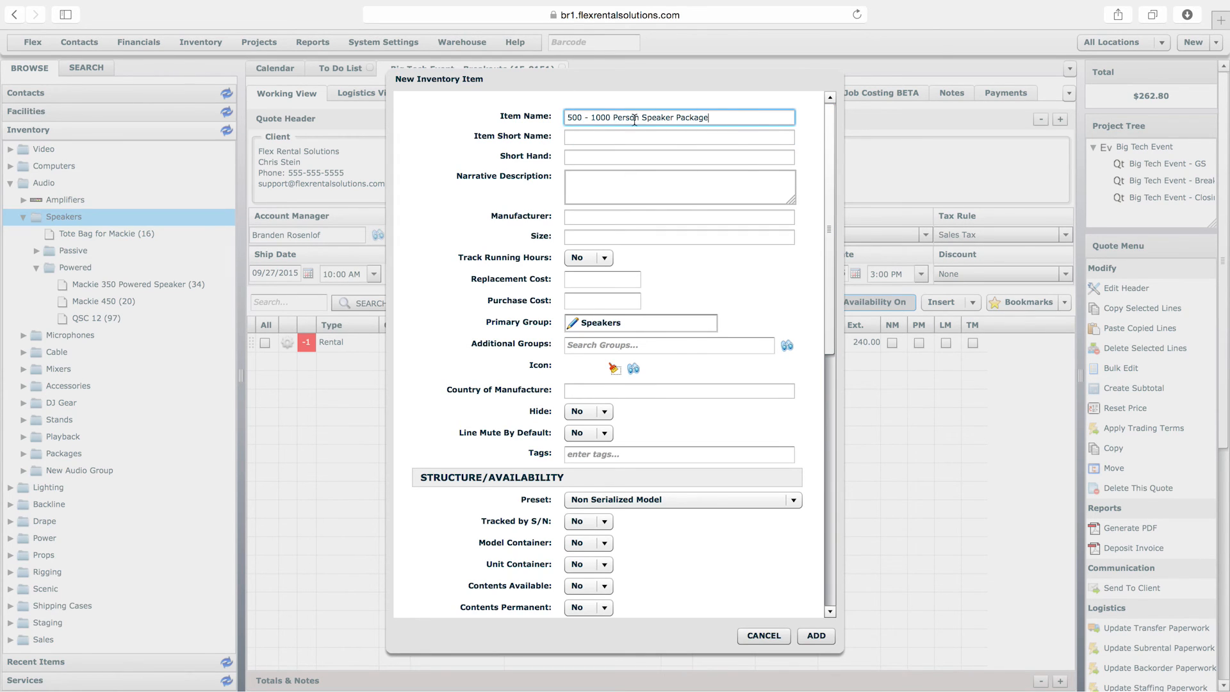
# Apply the Virtual Package structure preset to the new item and add it to the inventory
pyautogui.moveTo(829, 330); pyautogui.dragTo(829, 485)
pyautogui.click(794, 152)
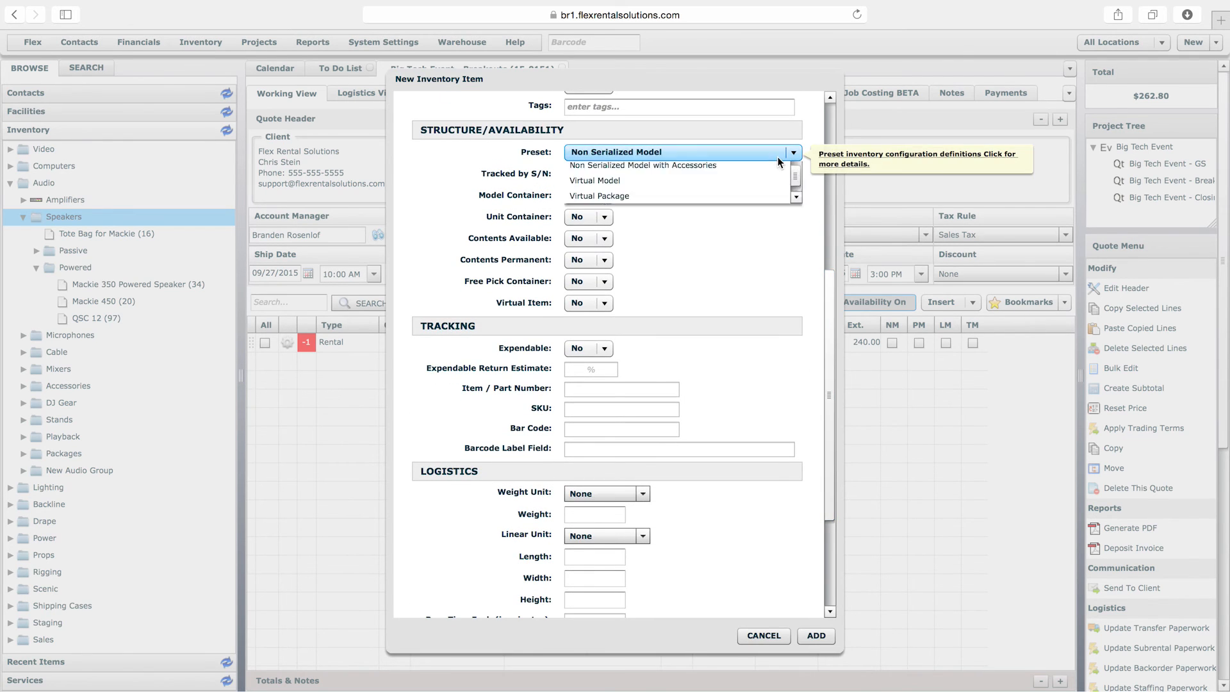
pyautogui.click(524, 157)
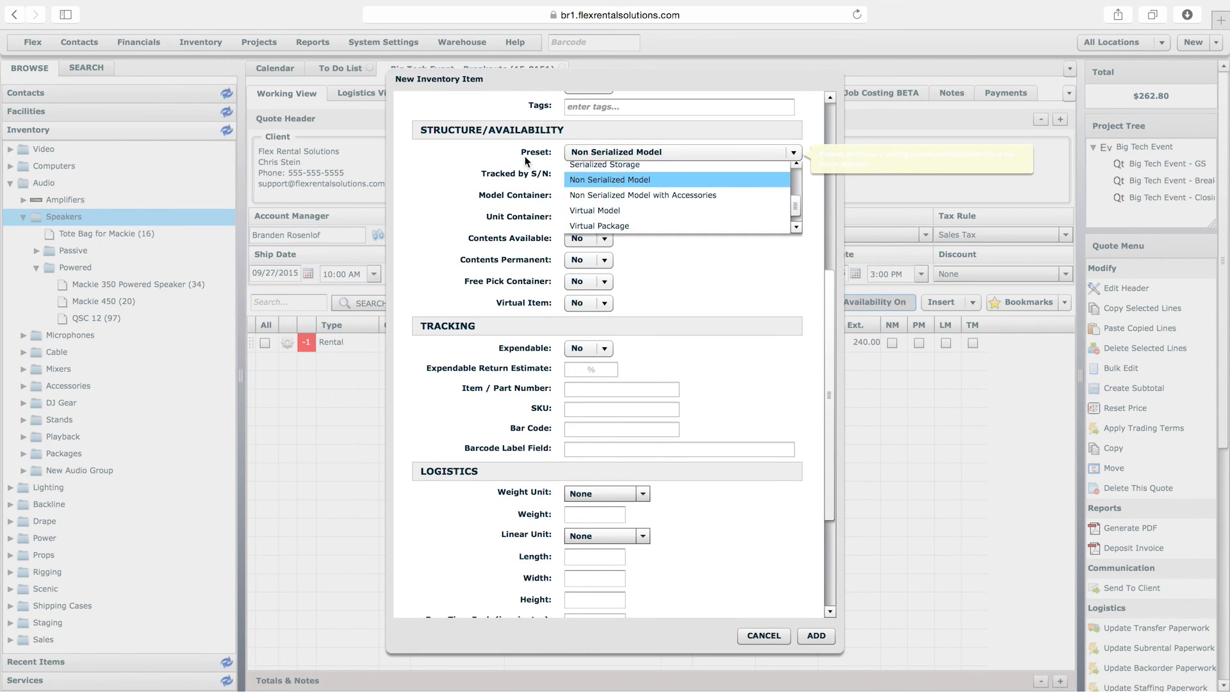
pyautogui.click(702, 150)
pyautogui.click(644, 230)
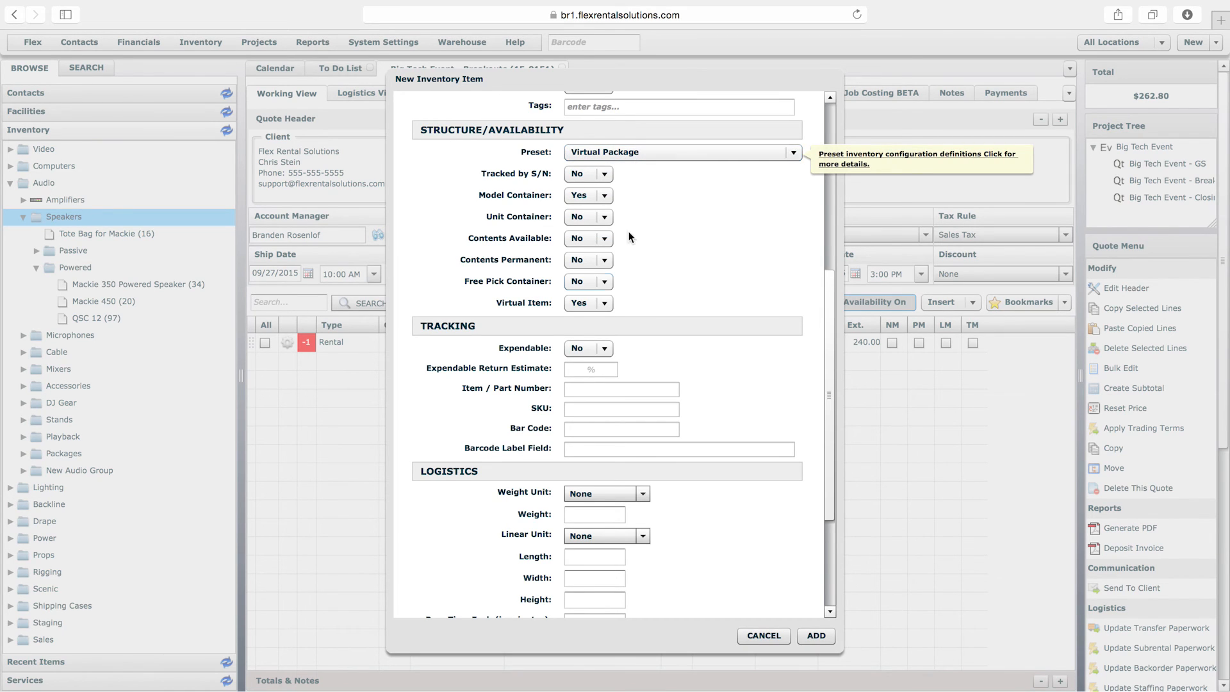
pyautogui.click(819, 639)
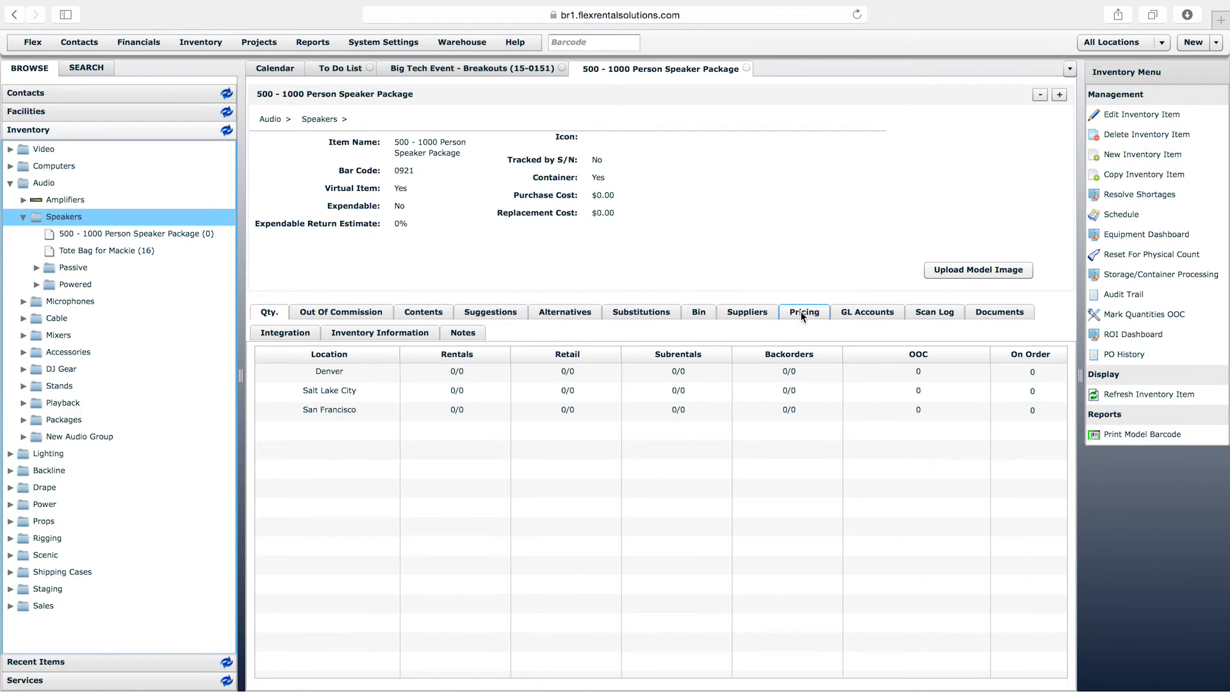
# Set the speaker package's US Dollar Day Rate price to 500
pyautogui.click(802, 313)
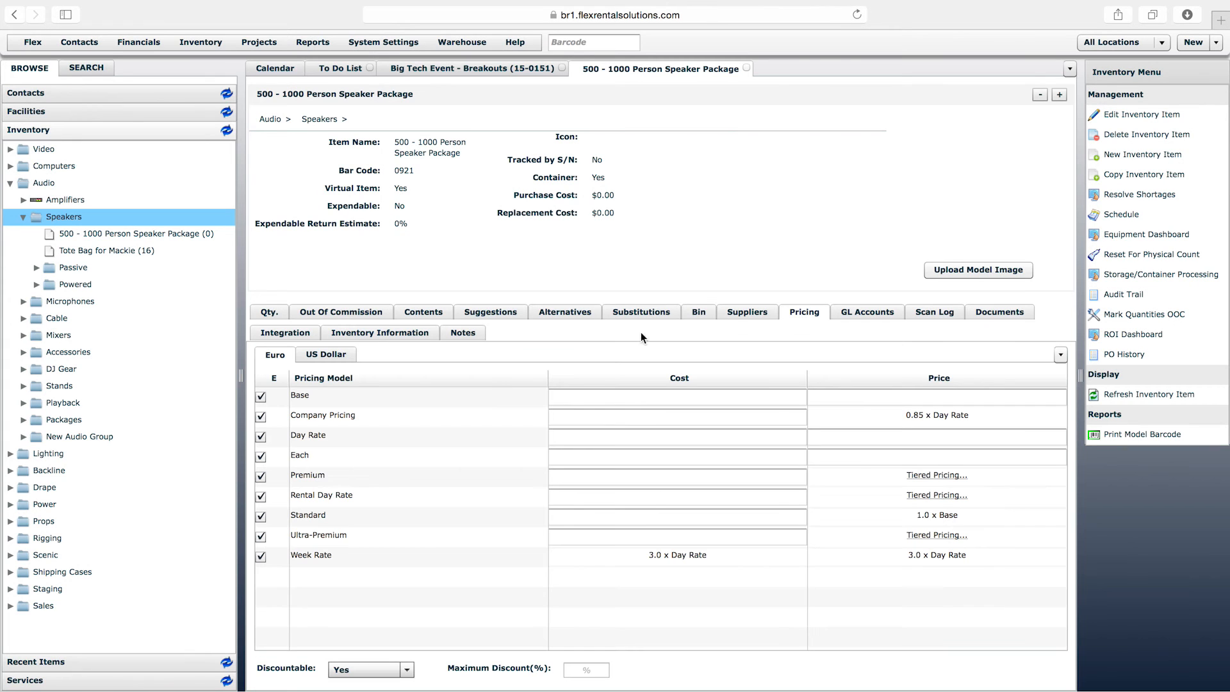
pyautogui.click(326, 355)
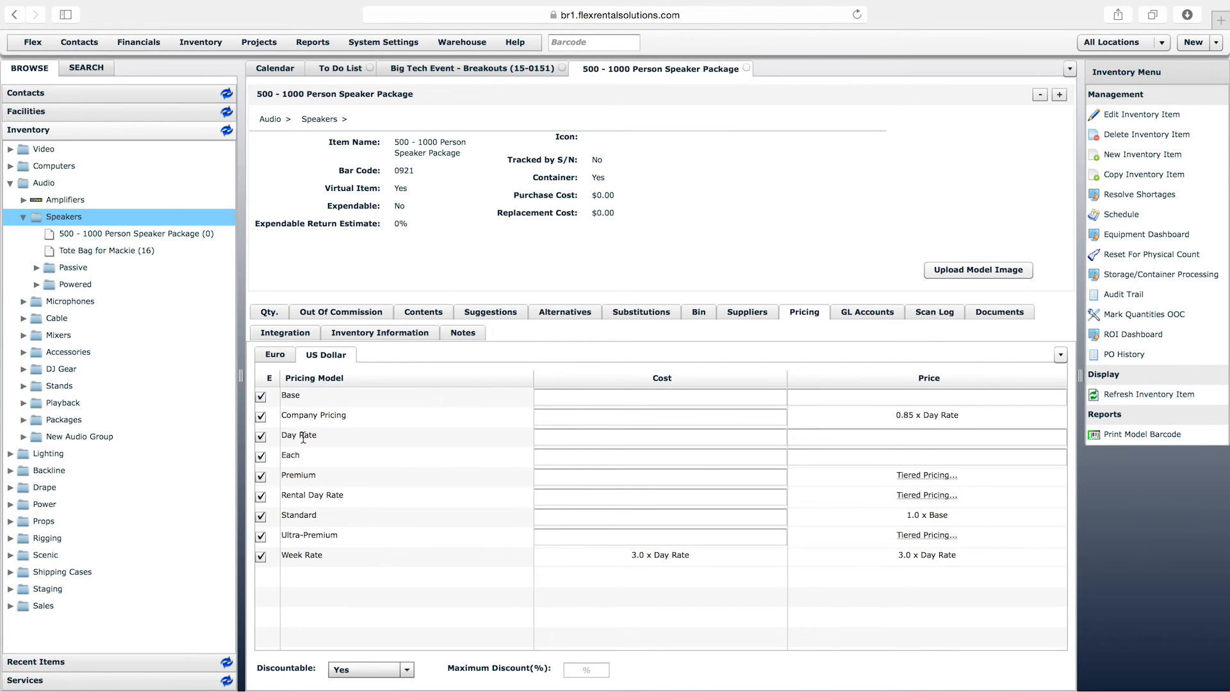
pyautogui.click(917, 436)
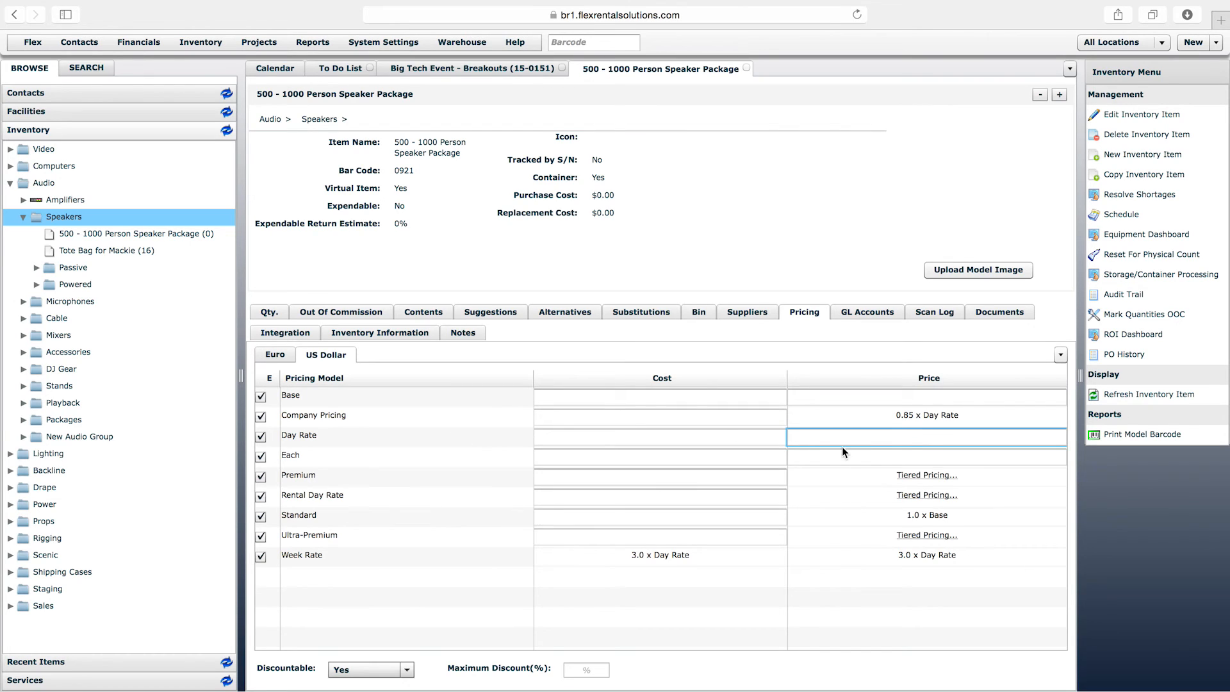
pyautogui.write('500')
pyautogui.press('Return')
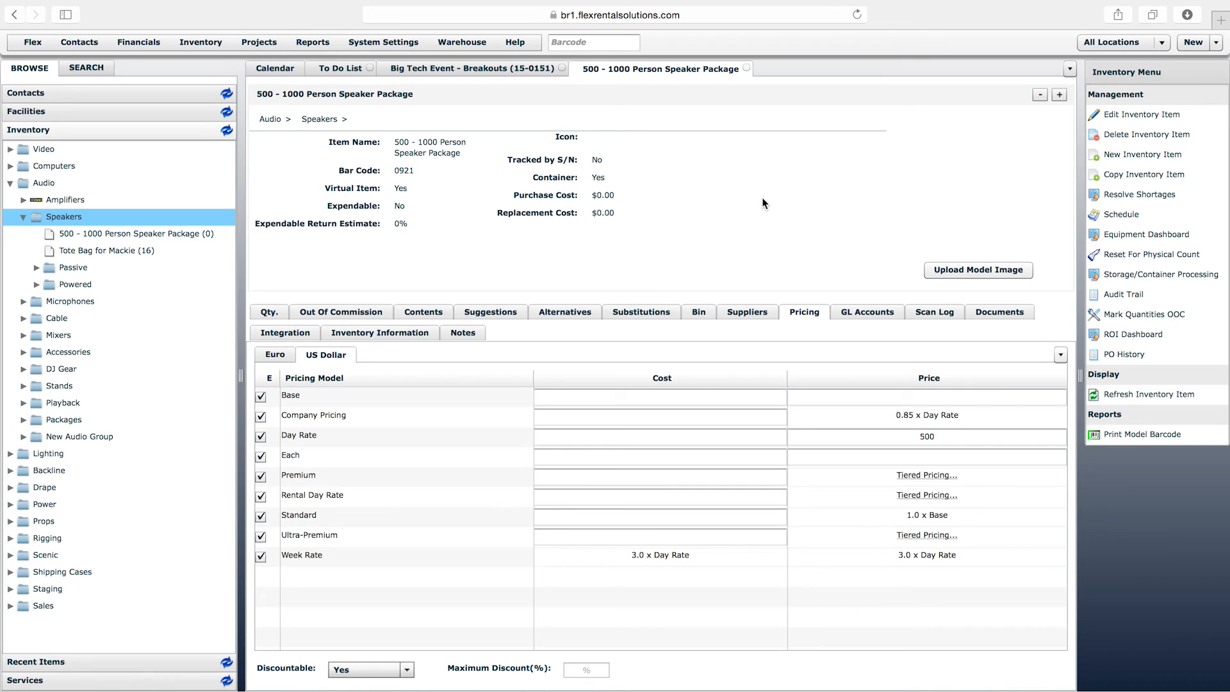
# Add six Mackie 450 powered speakers to the speaker package's contents
pyautogui.click(422, 315)
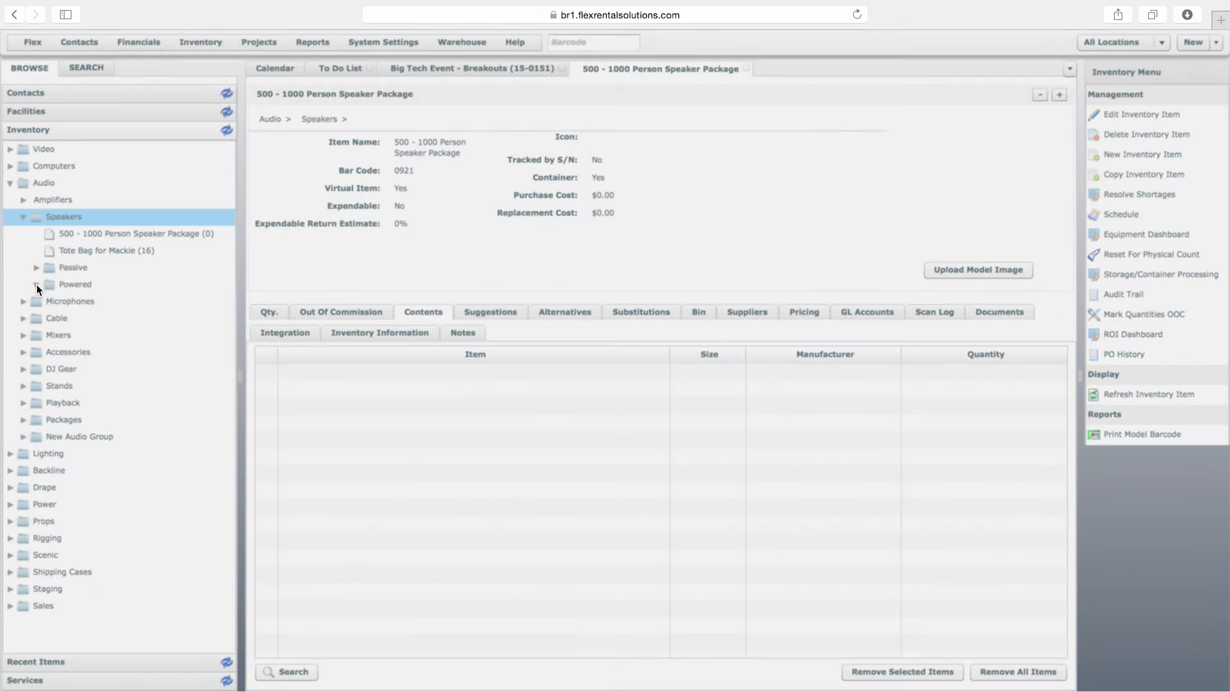
pyautogui.click(36, 285)
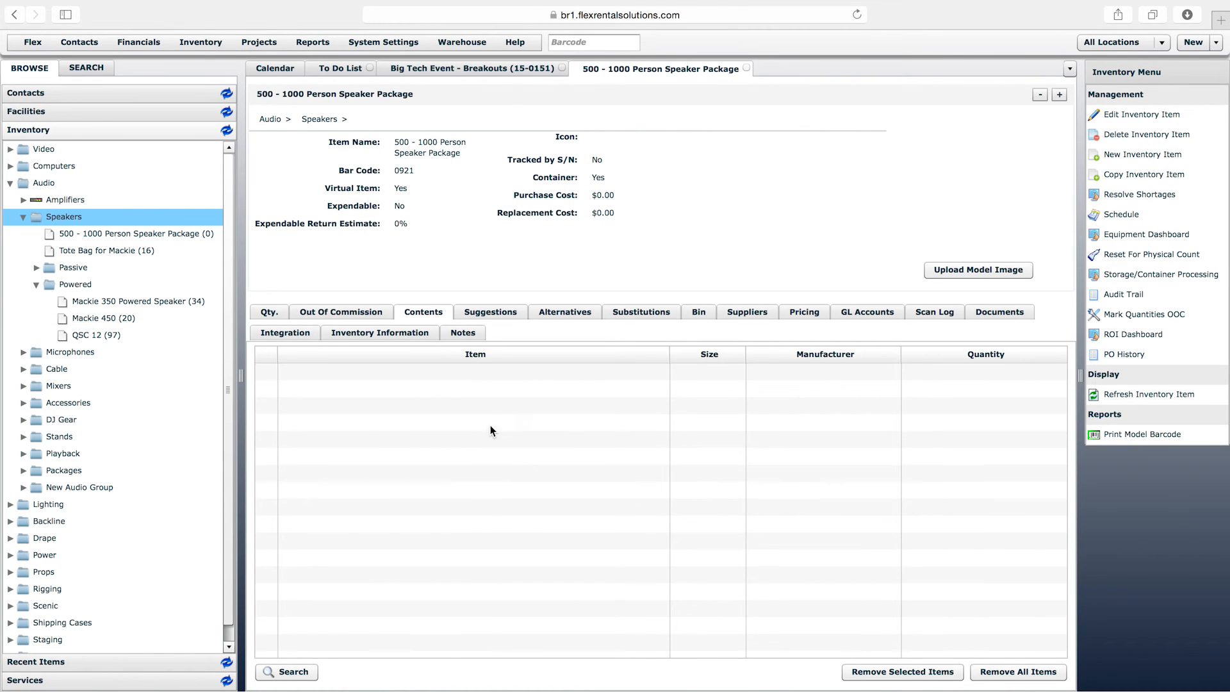
pyautogui.moveTo(111, 316); pyautogui.dragTo(399, 410)
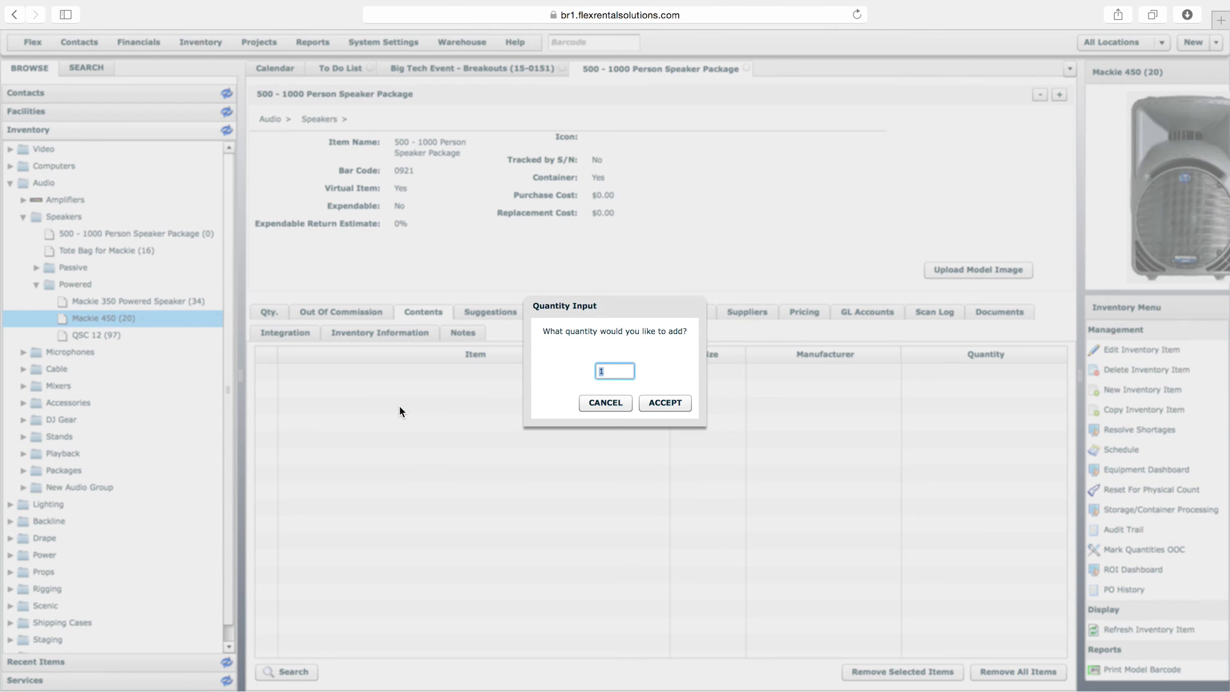
pyautogui.write('6')
pyautogui.press('Return')
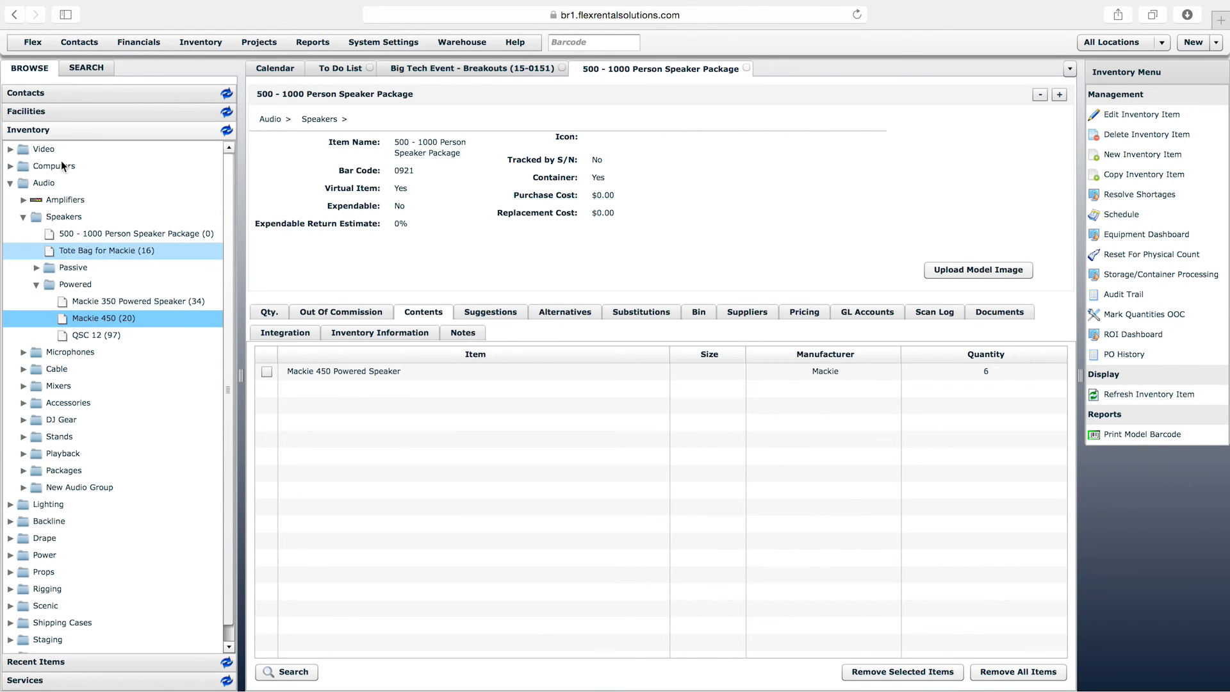
# Search the inventory for "stand" and add six On-Stage Speaker Stands to the package contents
pyautogui.click(89, 71)
pyautogui.click(65, 93)
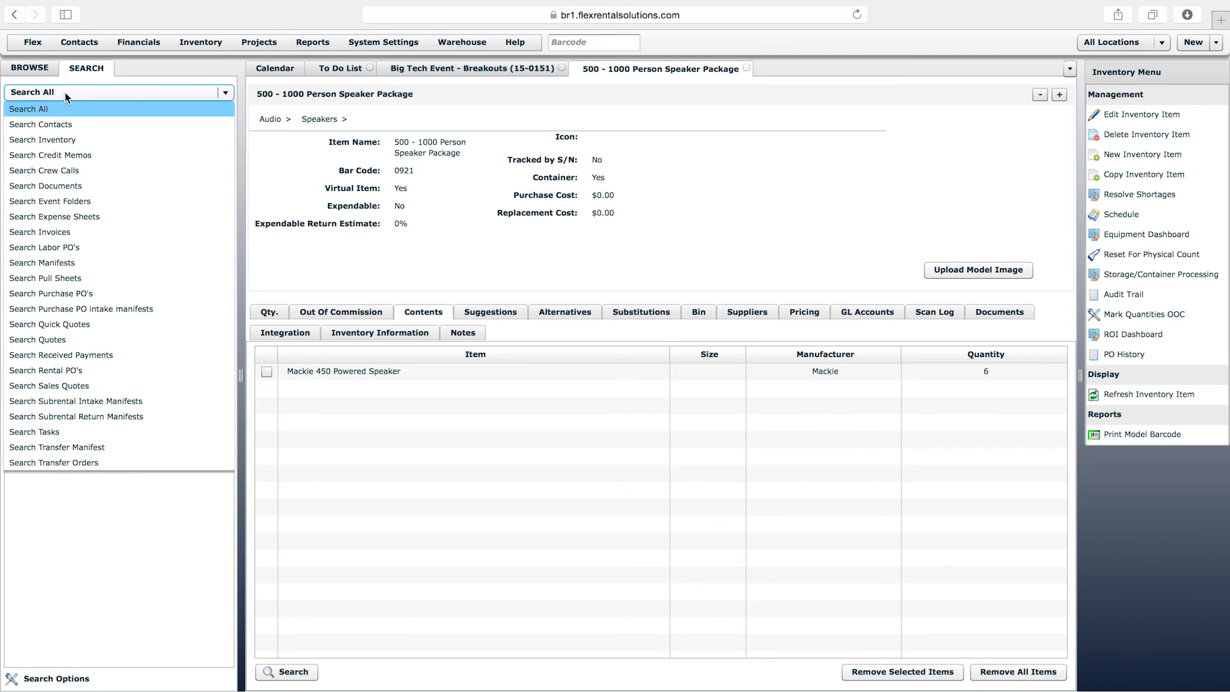
pyautogui.click(80, 122)
pyautogui.click(79, 111)
pyautogui.write('stand')
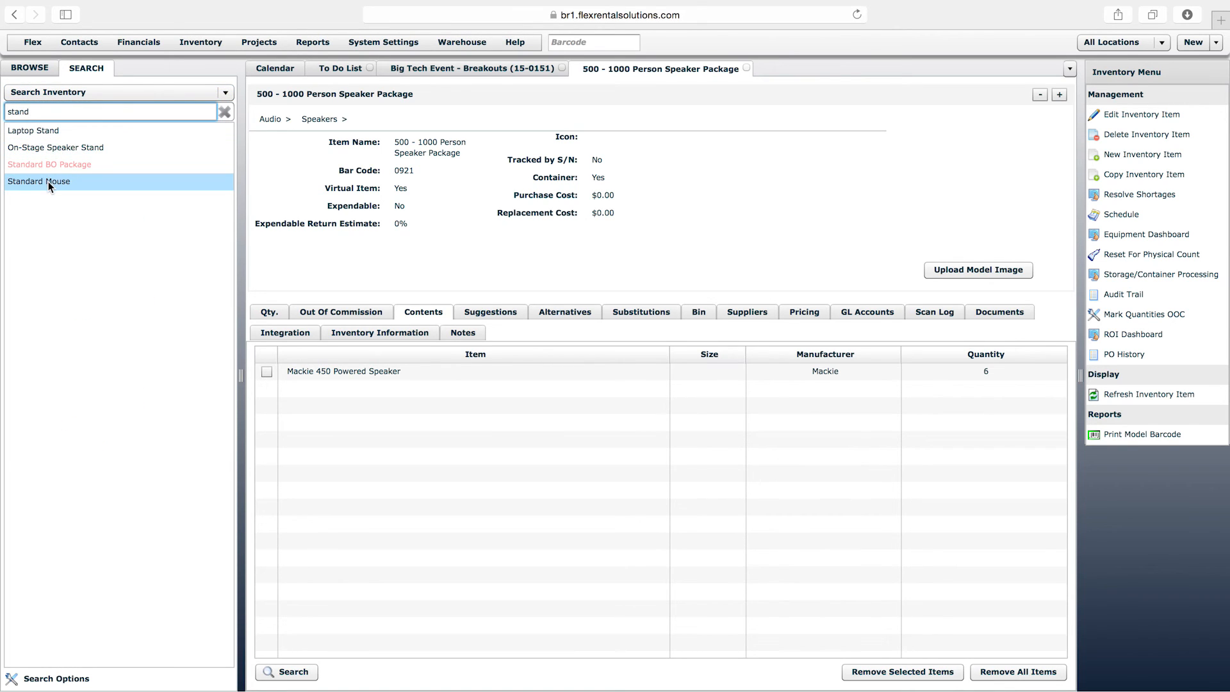
pyautogui.moveTo(57, 148); pyautogui.dragTo(526, 427)
pyautogui.write('6')
pyautogui.press('Return')
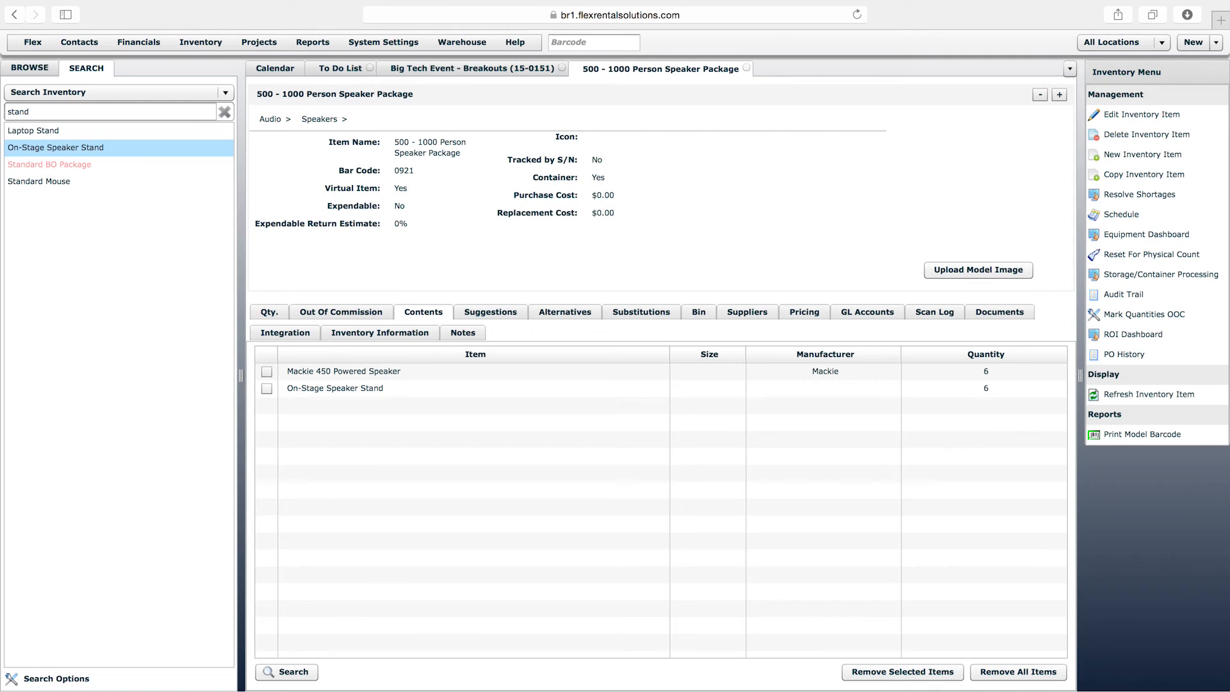
# Search the inventory for "macki" and add one Mackie 1402 - 14ch Mixer to the package contents
pyautogui.click(44, 114)
pyautogui.write('mack')
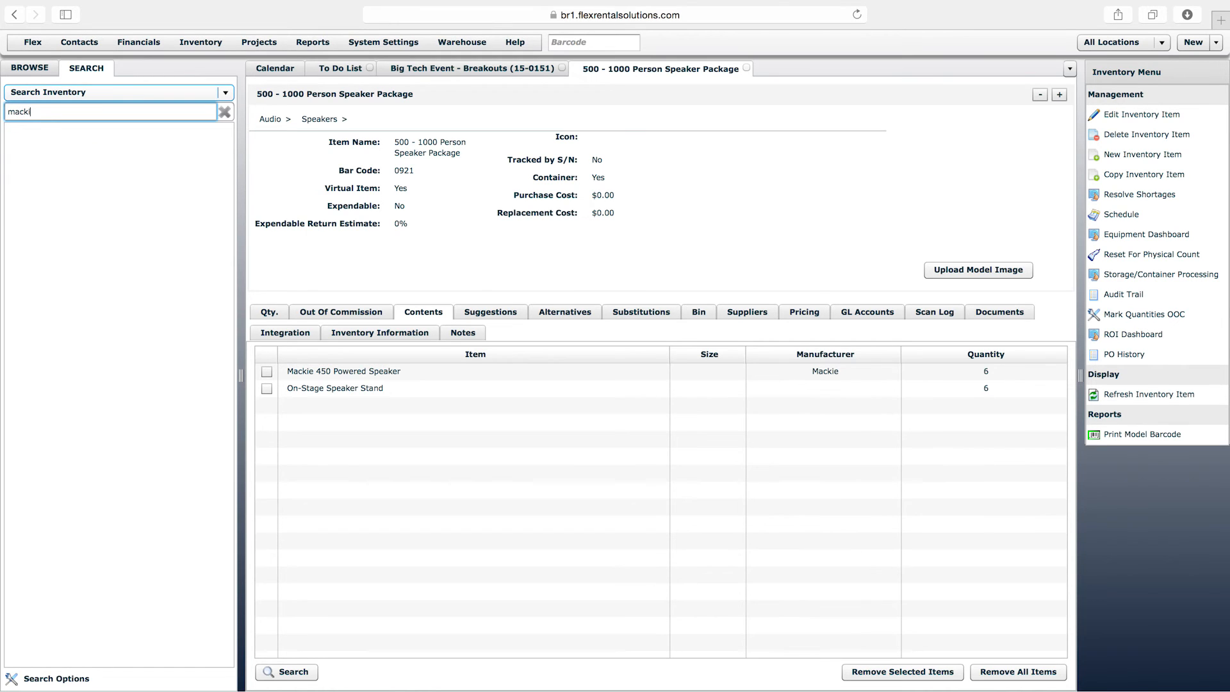
pyautogui.write('i')
pyautogui.moveTo(73, 131); pyautogui.dragTo(495, 440)
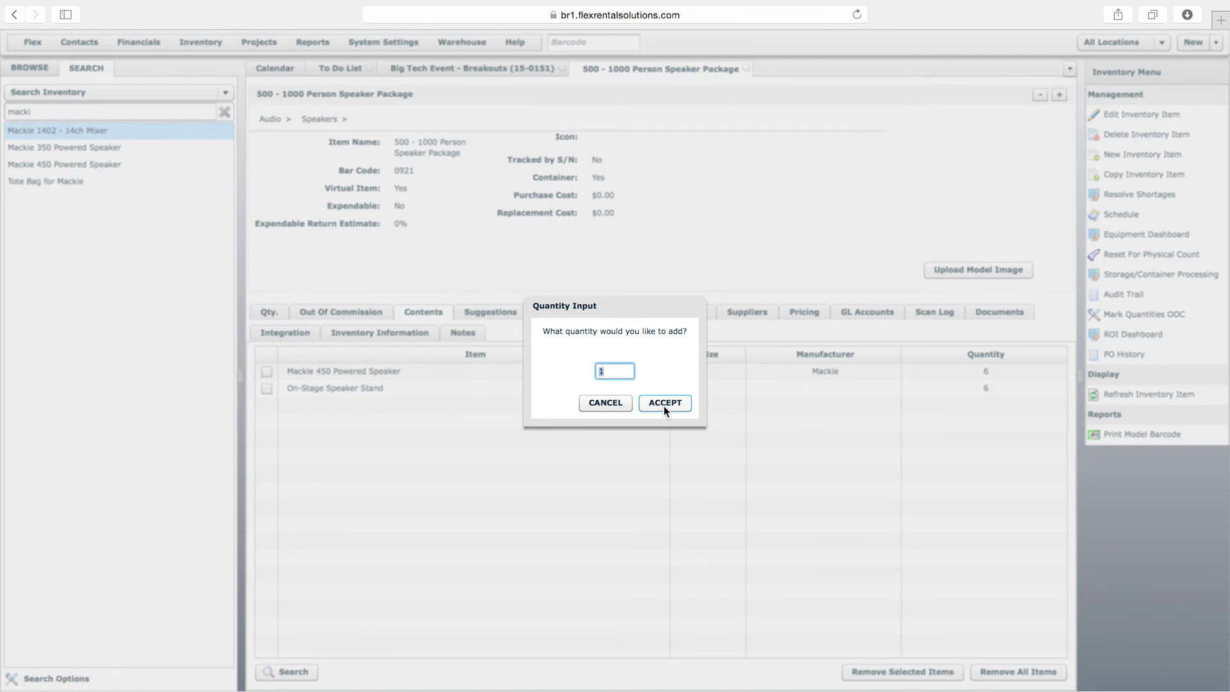
pyautogui.click(663, 407)
# Search the inventory for "xlr" and add four 25' and six 50' XLR Audio Cables to the package contents
pyautogui.moveTo(39, 112); pyautogui.dragTo(2, 107)
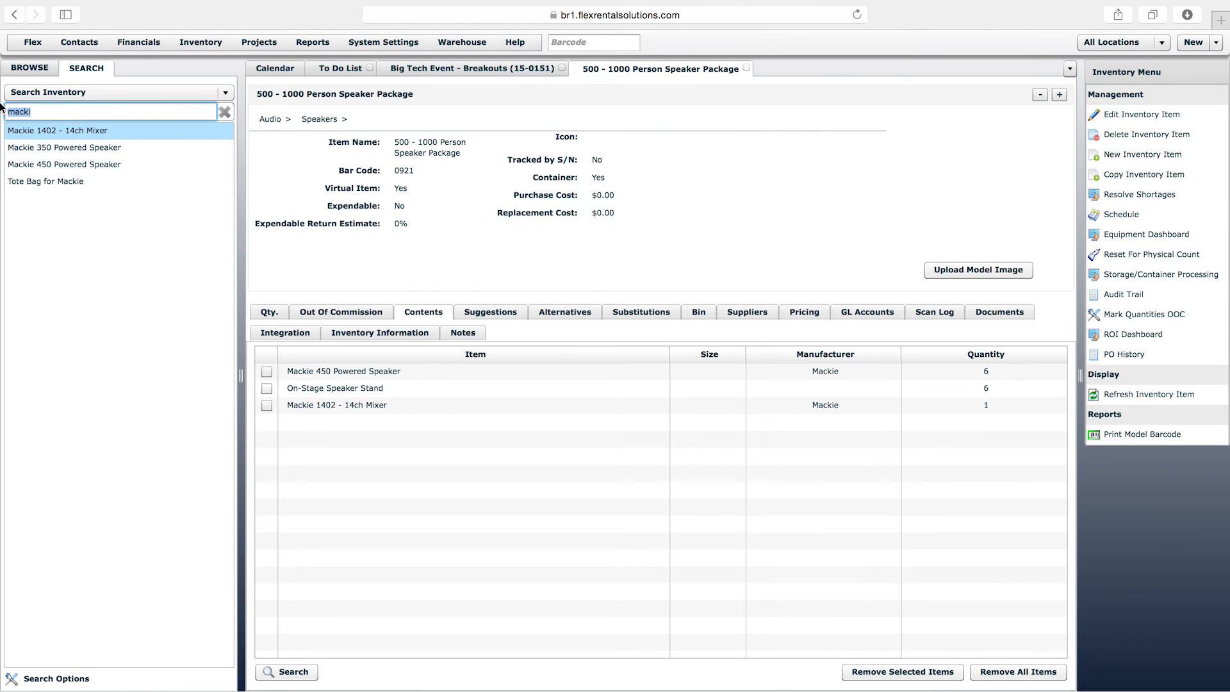
pyautogui.write('xlr')
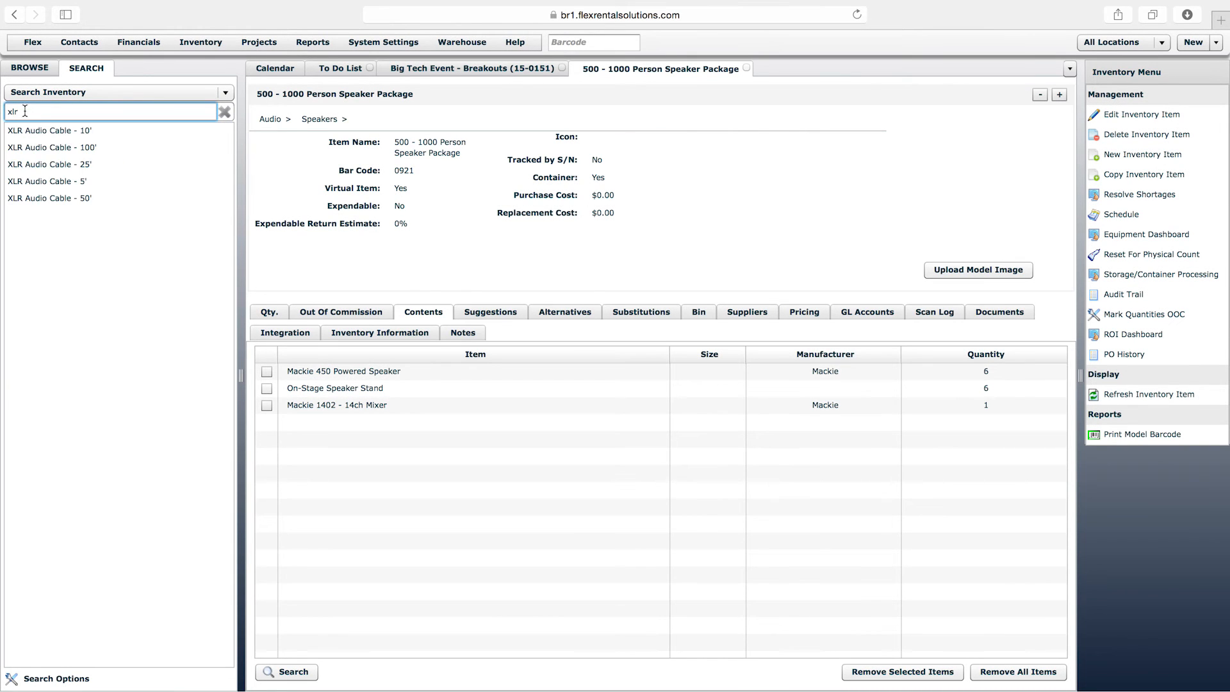
pyautogui.moveTo(71, 167); pyautogui.dragTo(362, 463)
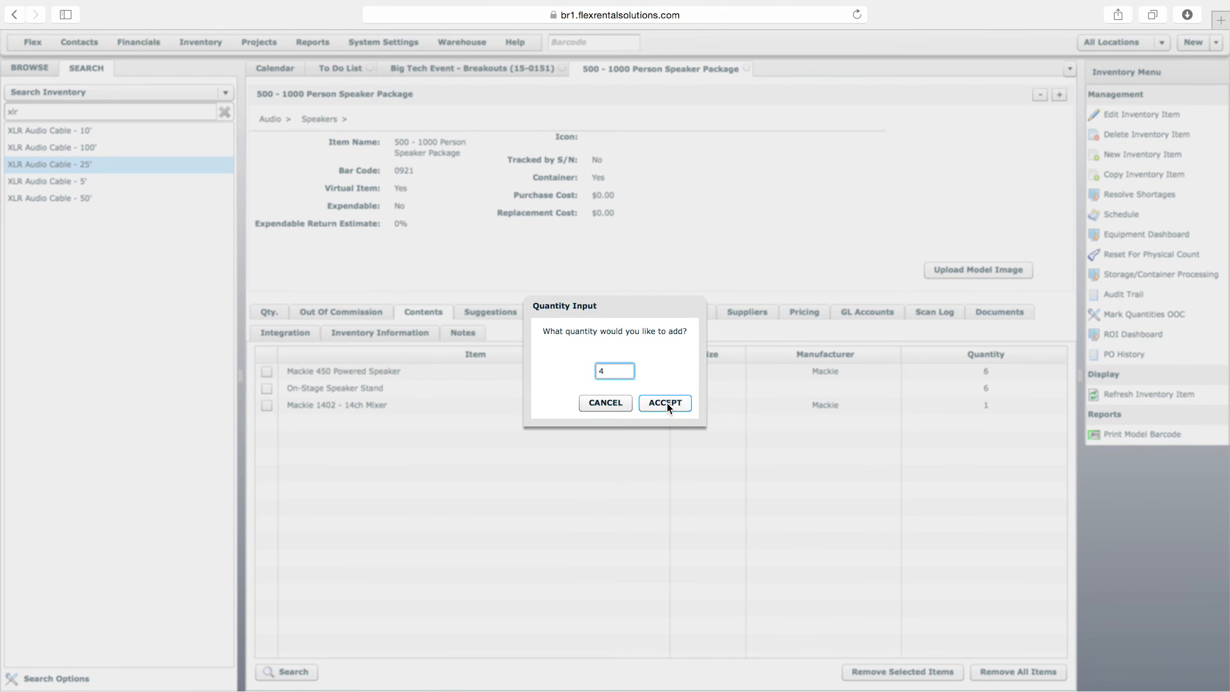
pyautogui.write('4')
pyautogui.click(665, 402)
pyautogui.moveTo(79, 200); pyautogui.dragTo(403, 501)
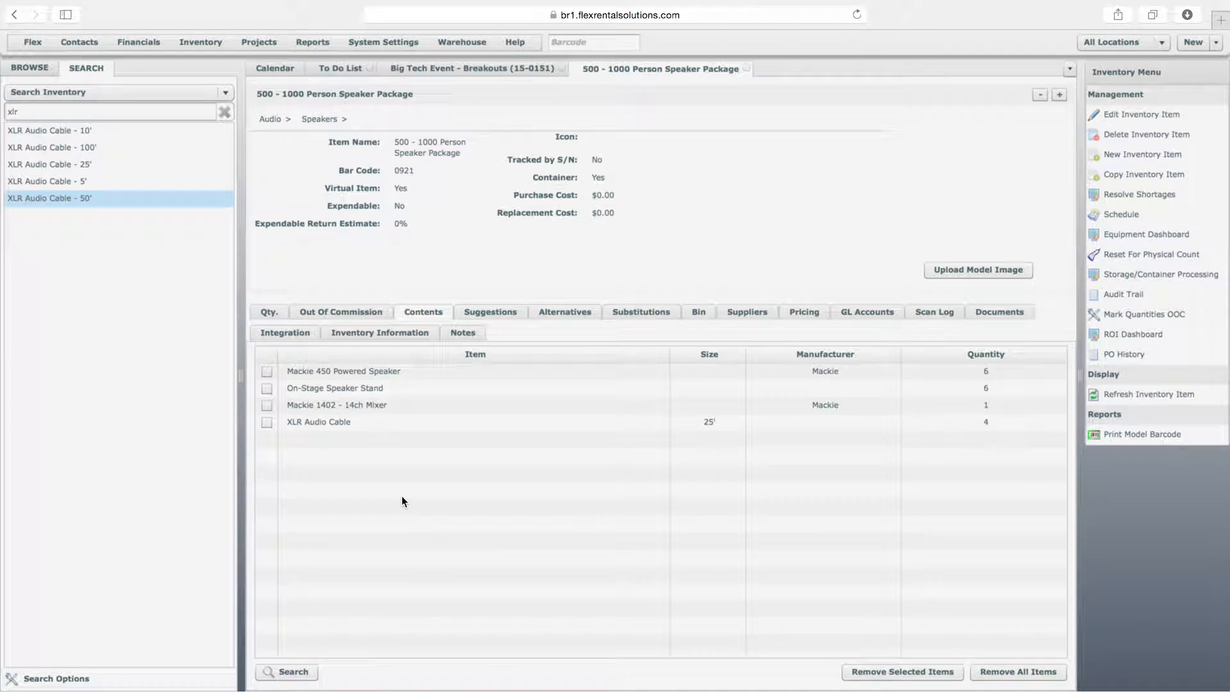
pyautogui.write('6')
pyautogui.click(669, 402)
# Add two 100' and six 10' XLR Audio Cables to the package contents
pyautogui.moveTo(77, 147); pyautogui.dragTo(371, 454)
pyautogui.write('2')
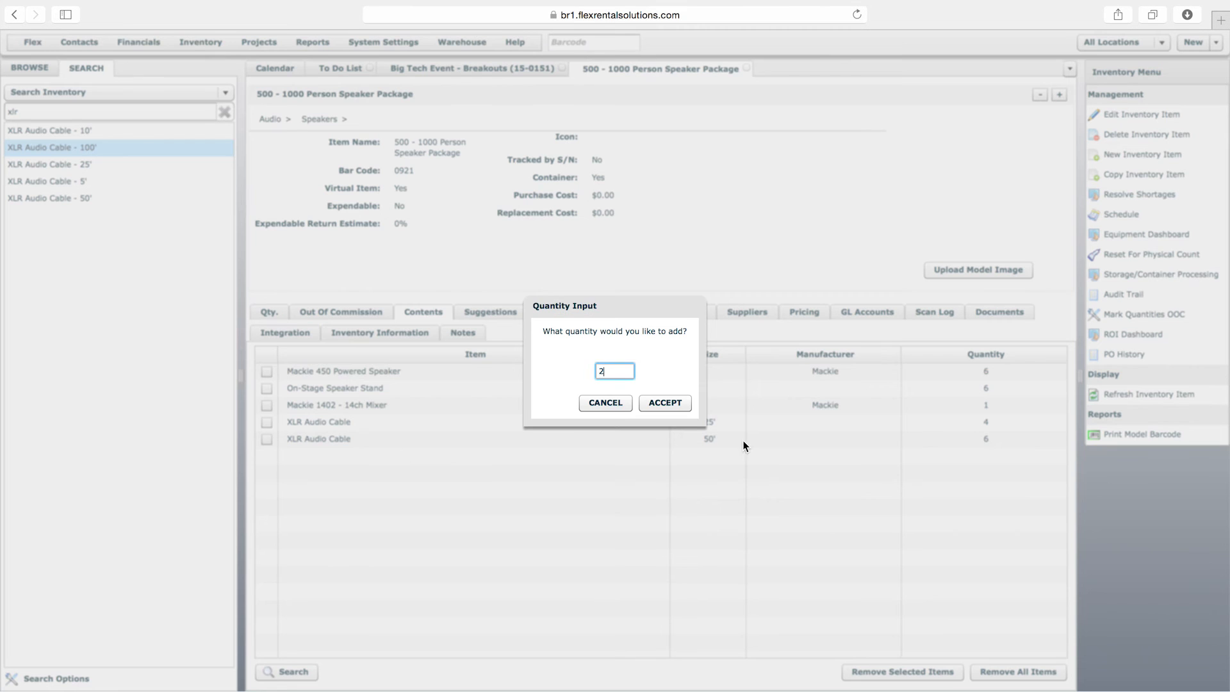
pyautogui.click(665, 403)
pyautogui.moveTo(90, 132); pyautogui.dragTo(441, 508)
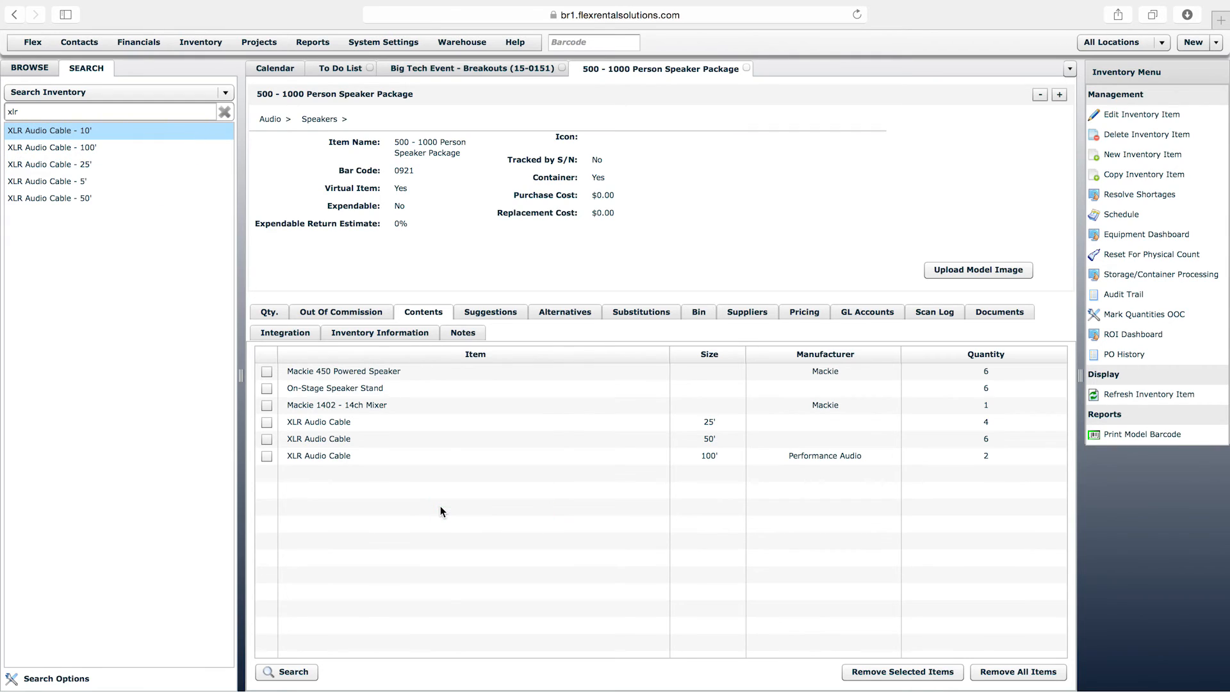
pyautogui.write('6')
pyautogui.press('Return')
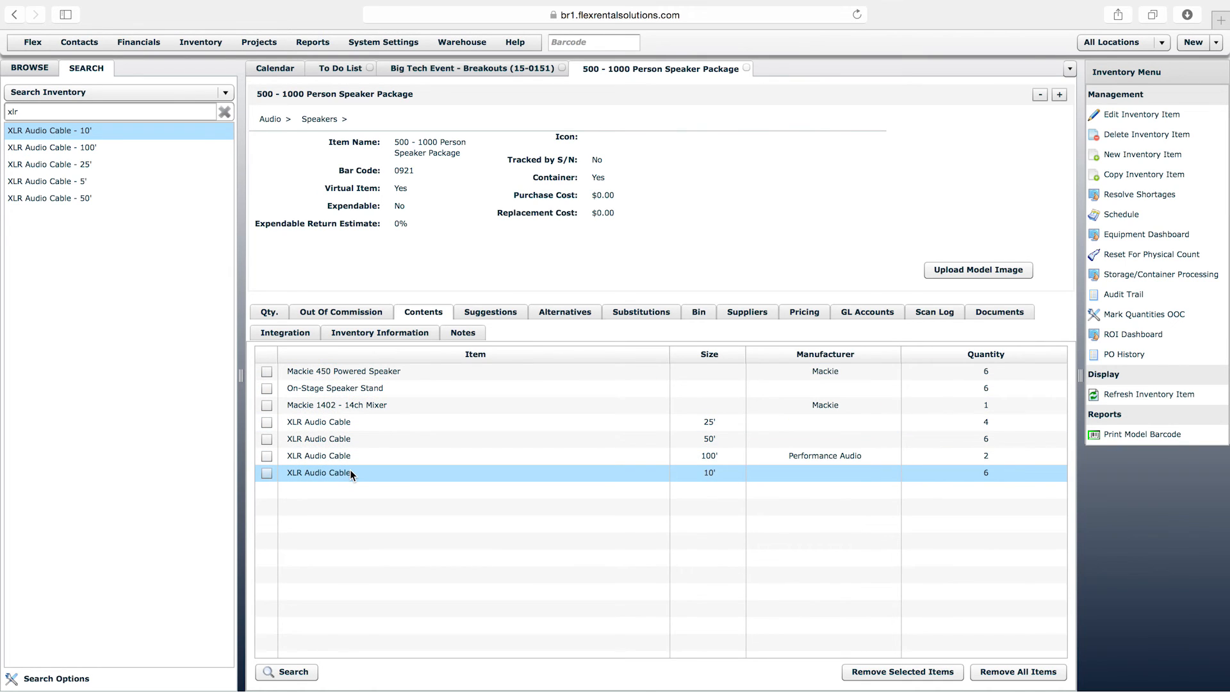
# Search the inventory for "mic" and add one Shure SM58 Microphone to the package's suggestions
pyautogui.click(483, 313)
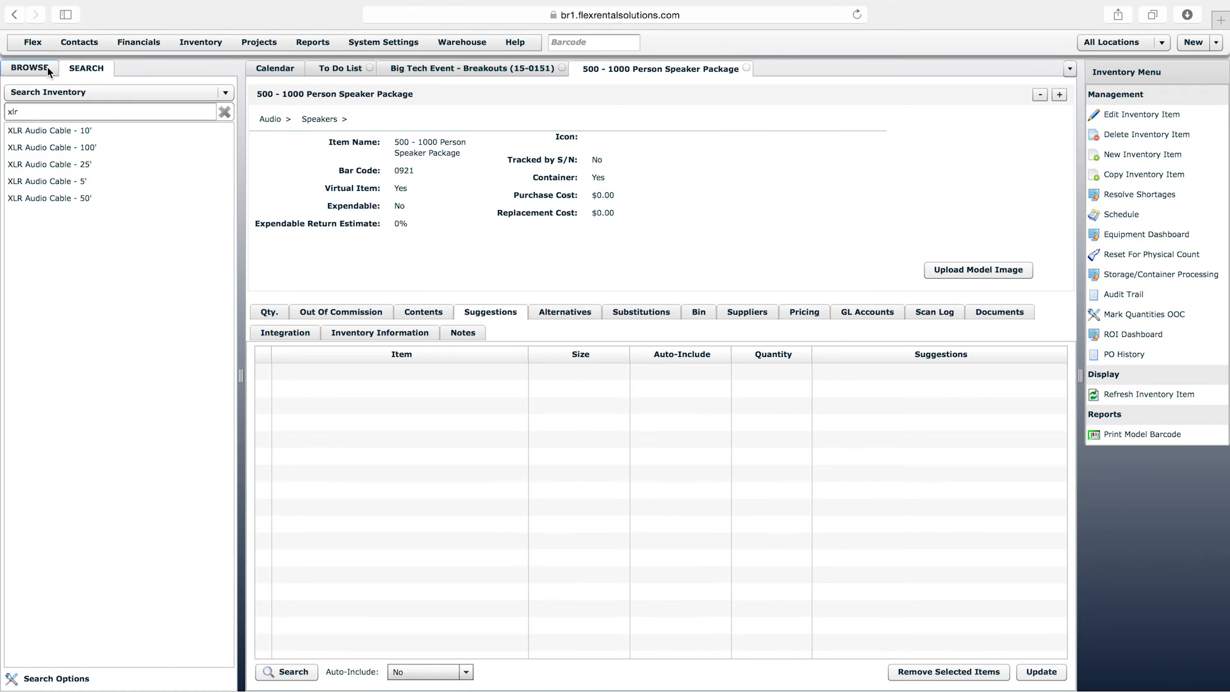
pyautogui.moveTo(34, 109); pyautogui.dragTo(1, 107)
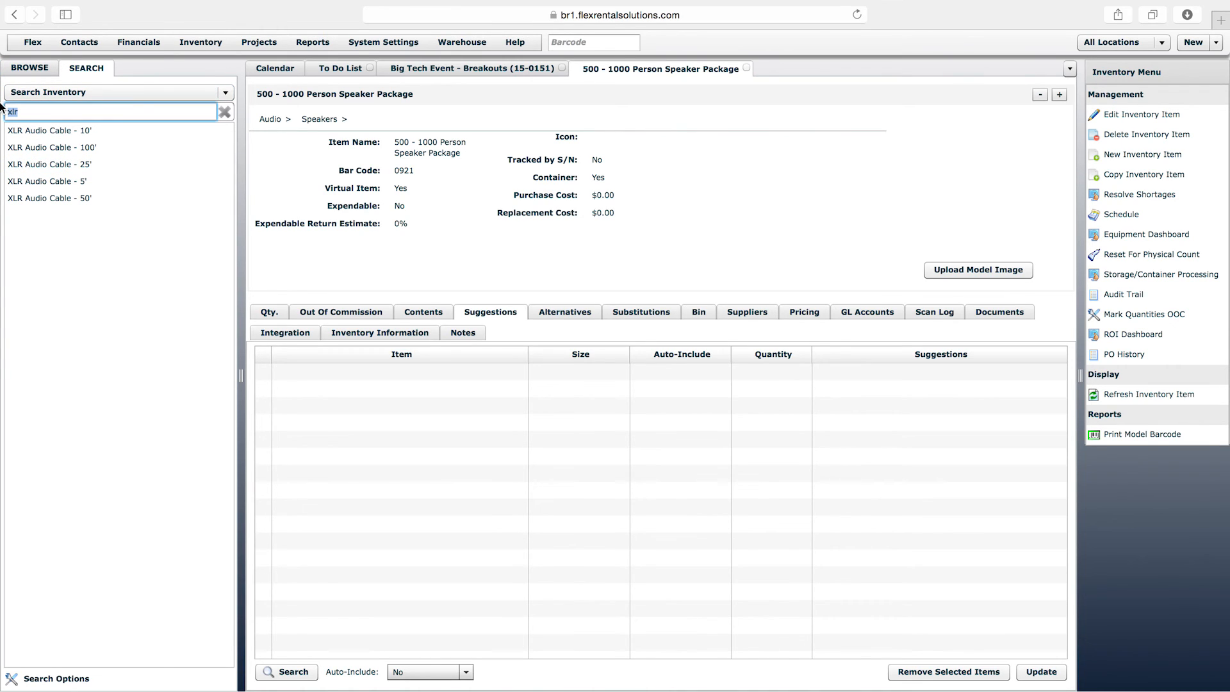
pyautogui.write('mic')
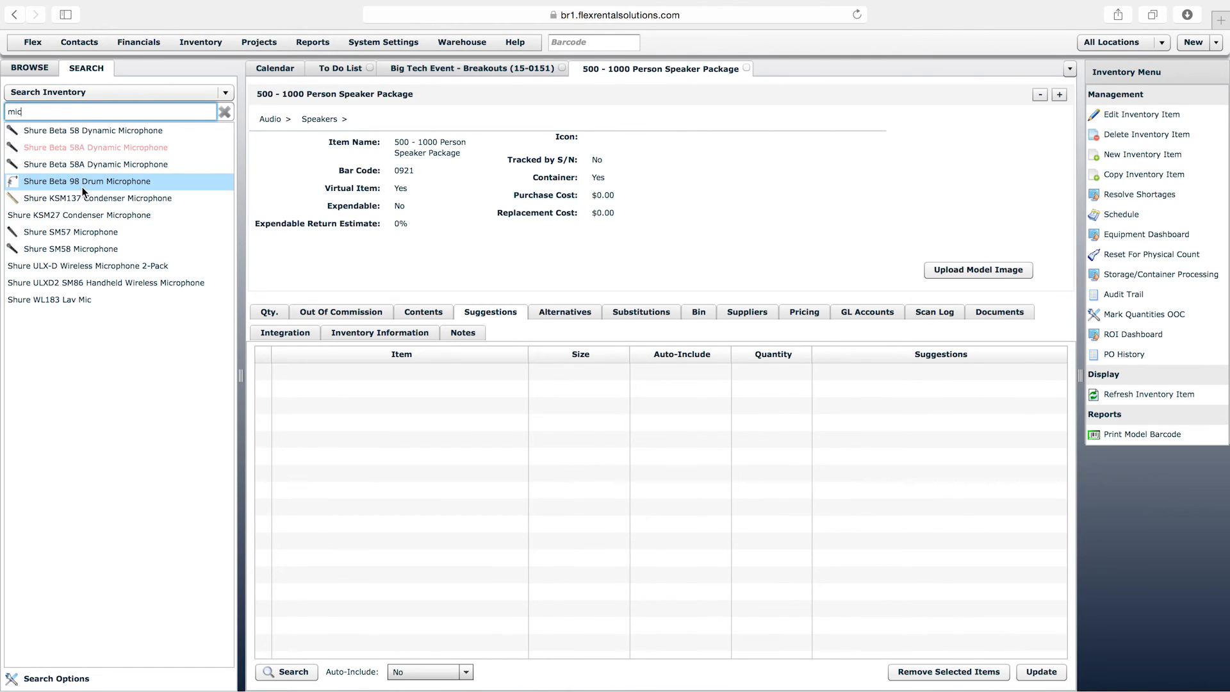
pyautogui.moveTo(68, 248); pyautogui.dragTo(365, 391)
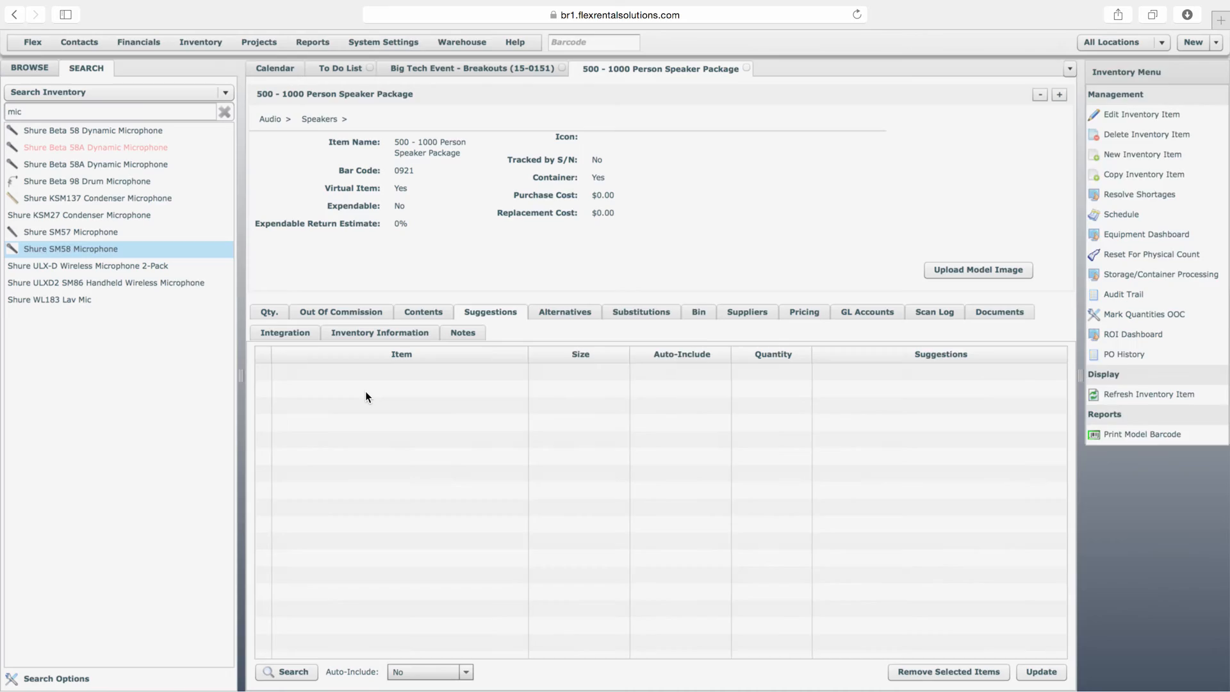
pyautogui.click(677, 404)
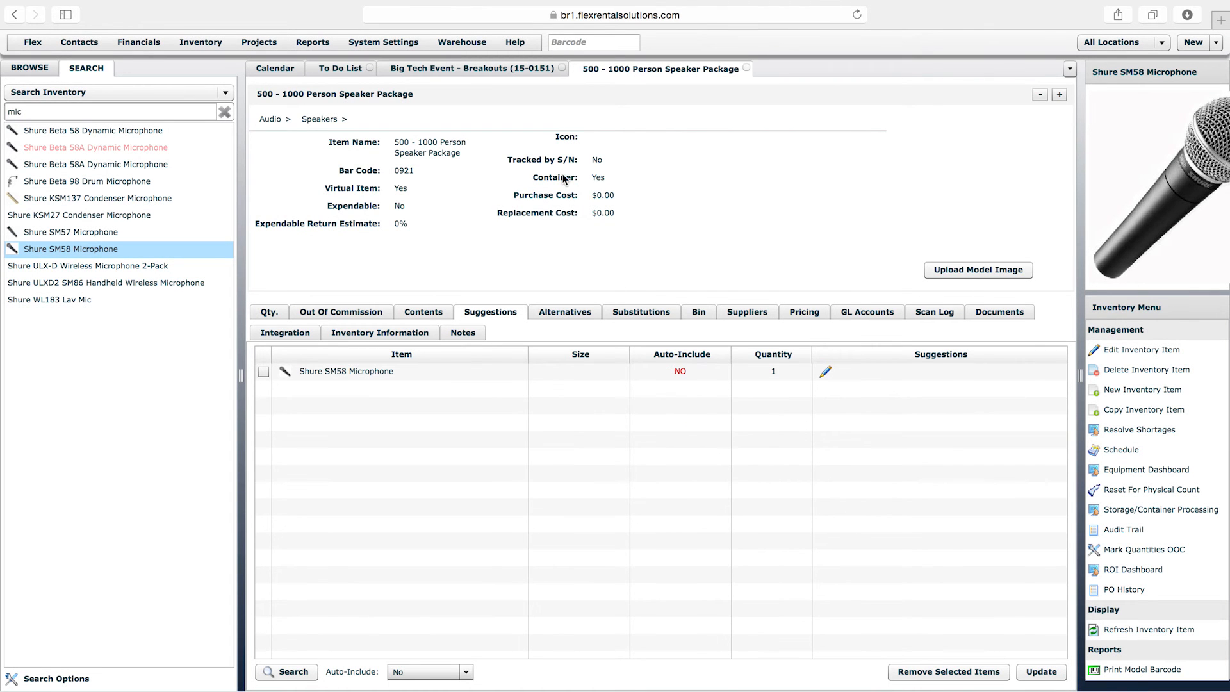
# In the Big Tech Event - Breakouts quote, search the inventory for "500" and add one 500 - 1000 Person Speaker Package
pyautogui.click(522, 71)
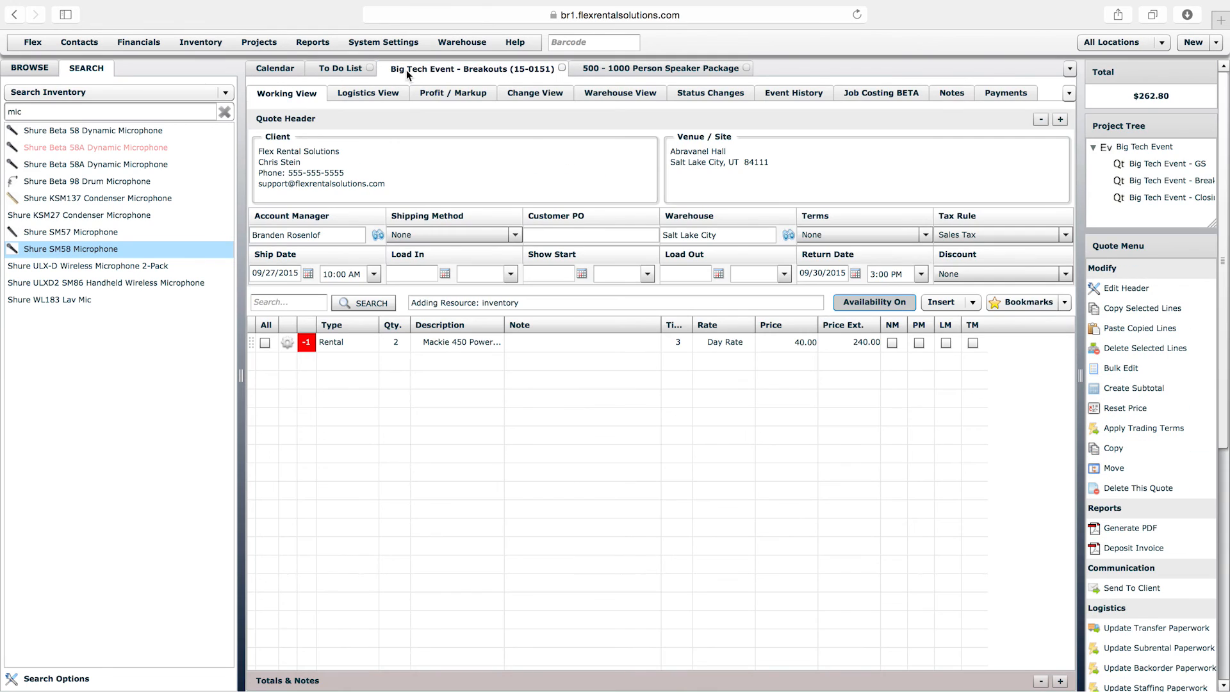
pyautogui.click(45, 112)
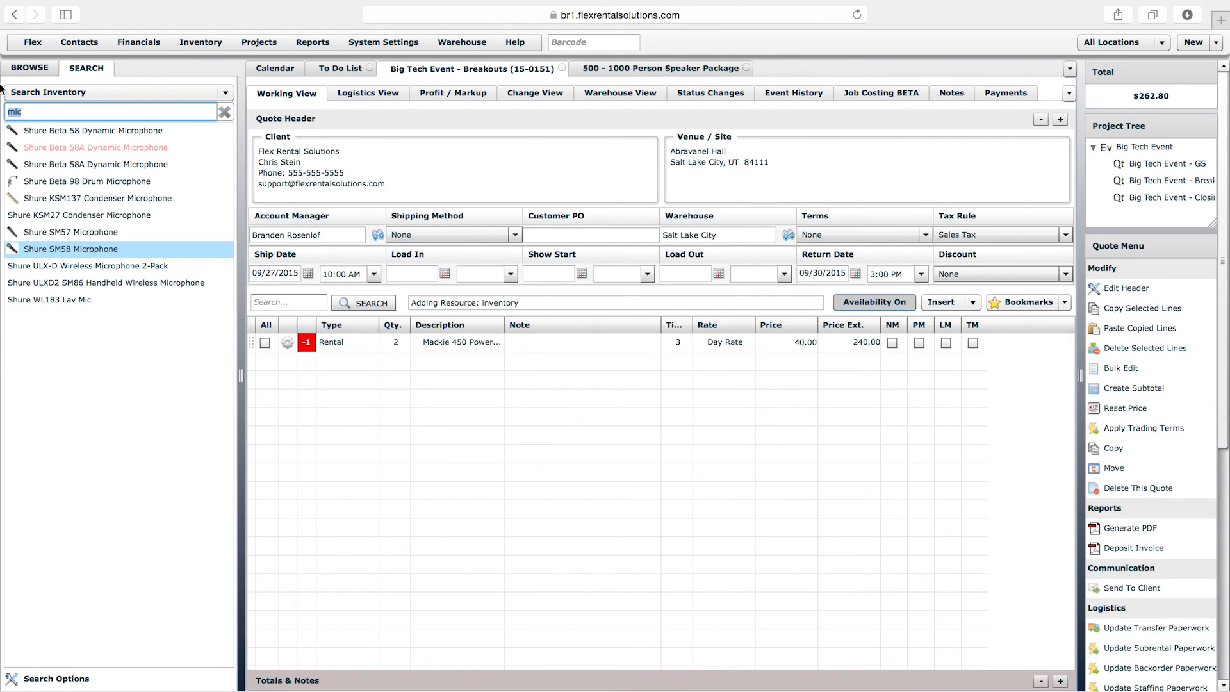
pyautogui.write('40')
pyautogui.press('BackSpace')
pyautogui.press('BackSpace')
pyautogui.write('50')
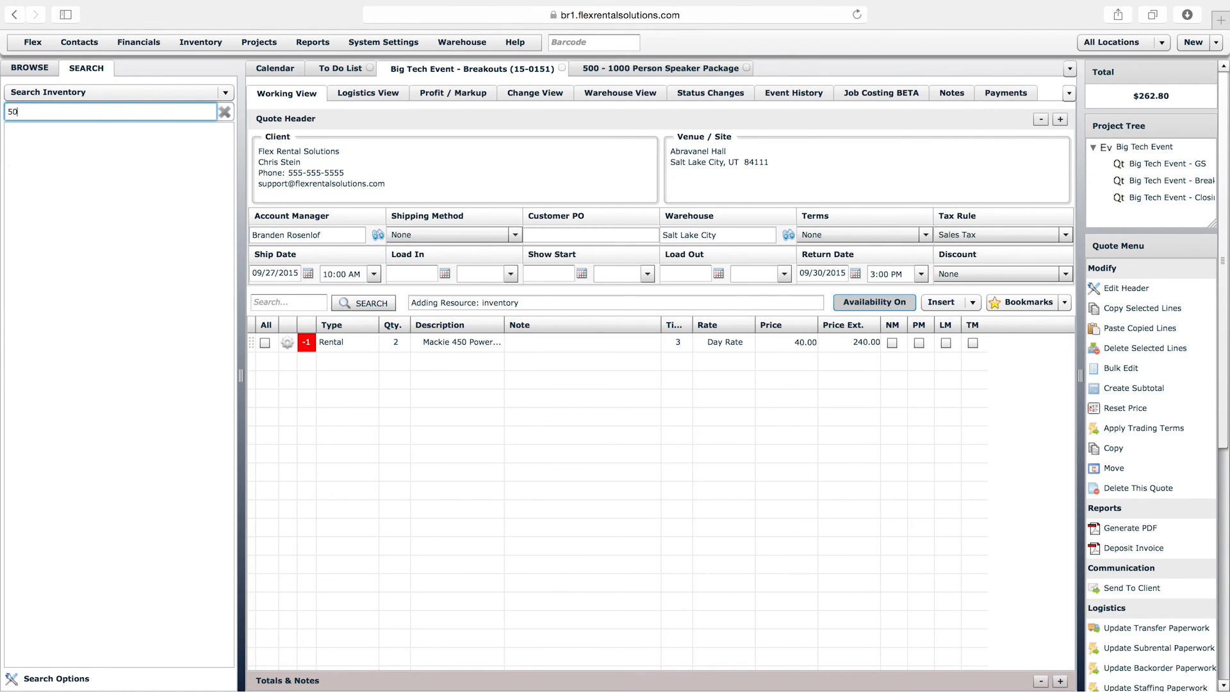
pyautogui.write('0')
pyautogui.moveTo(71, 134); pyautogui.dragTo(456, 384)
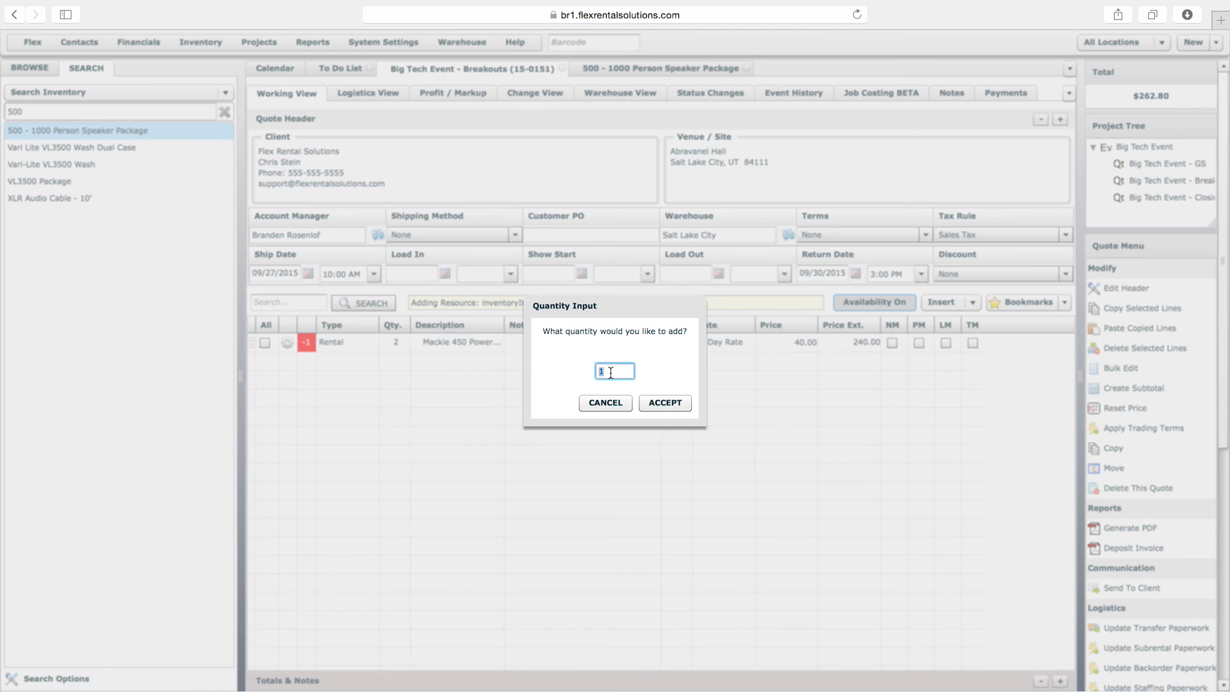
pyautogui.click(680, 403)
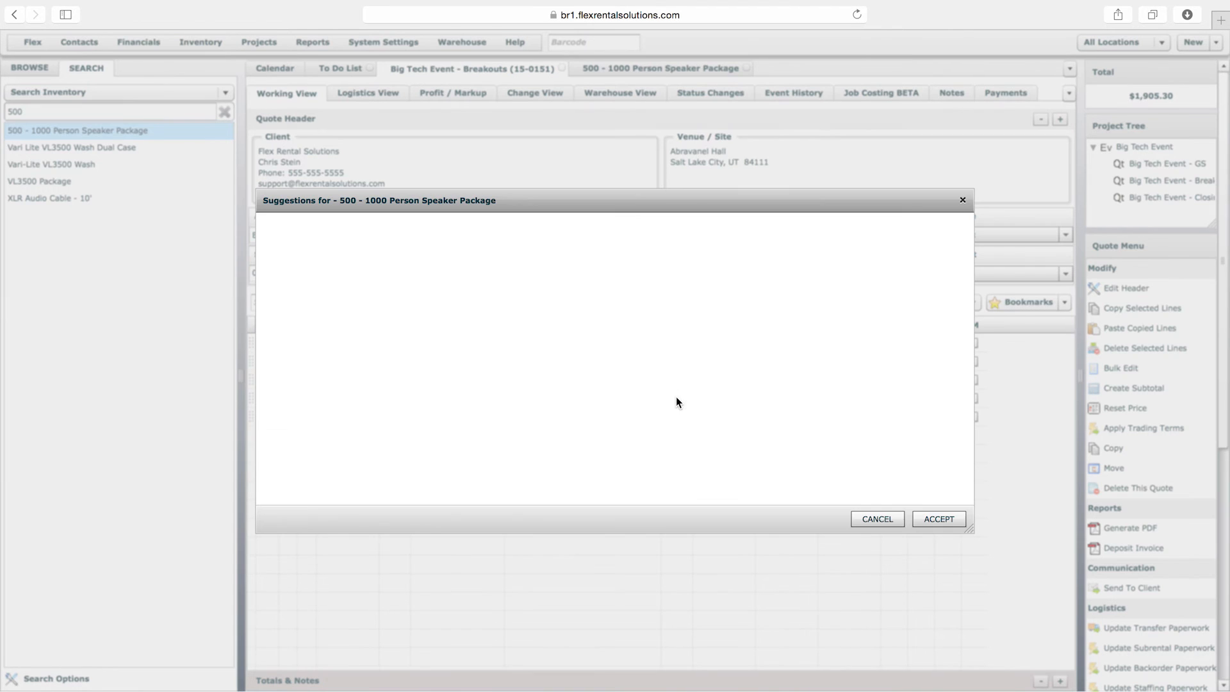
# Accept the suggested Shure SM58 Microphone for the speaker package so it is added to the quote
pyautogui.moveTo(466, 200); pyautogui.dragTo(707, 156)
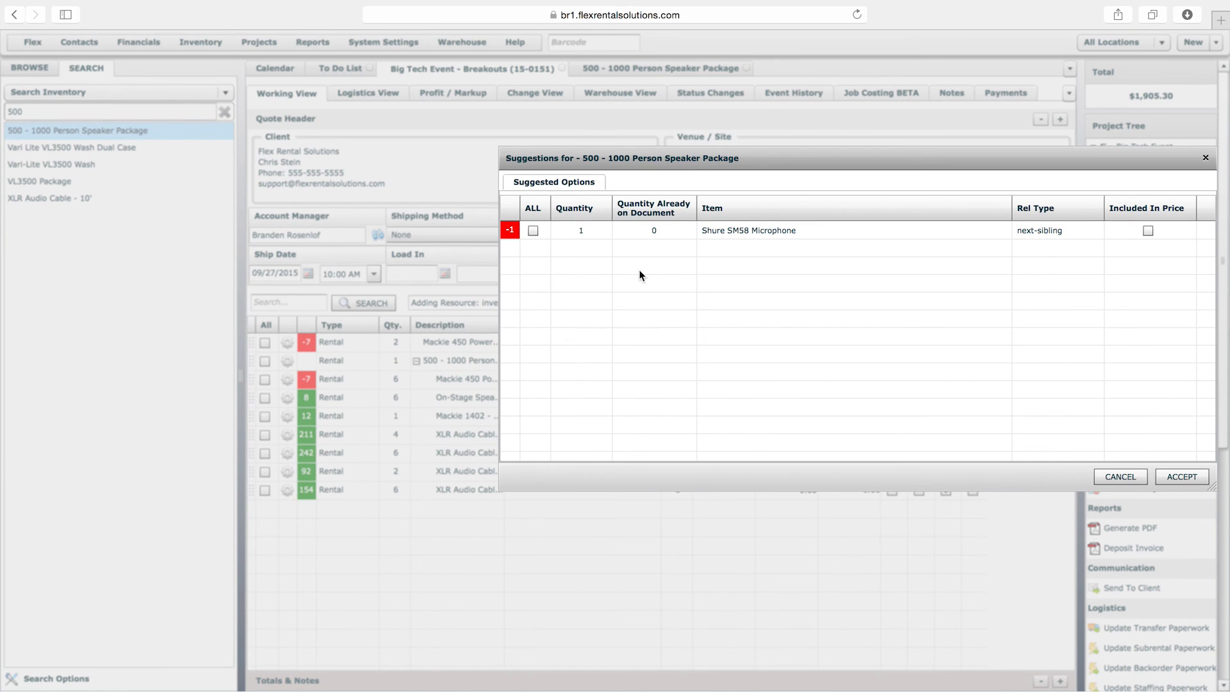
pyautogui.moveTo(713, 135); pyautogui.dragTo(552, 120)
pyautogui.click(383, 195)
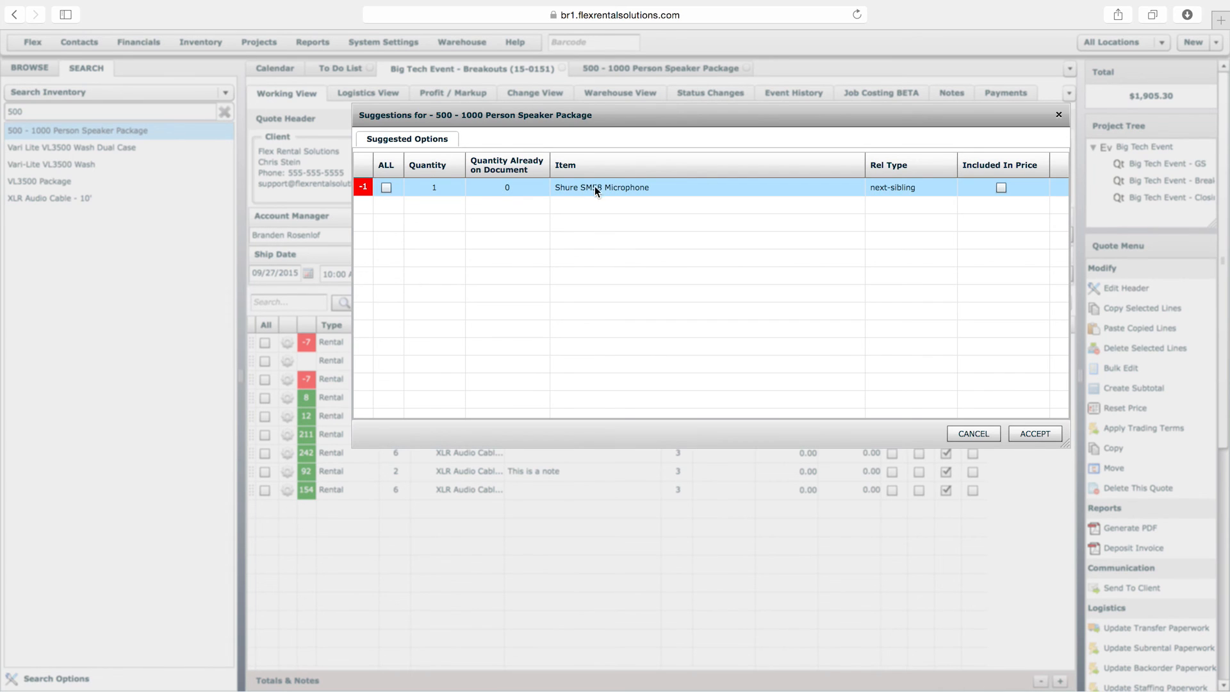
pyautogui.click(386, 188)
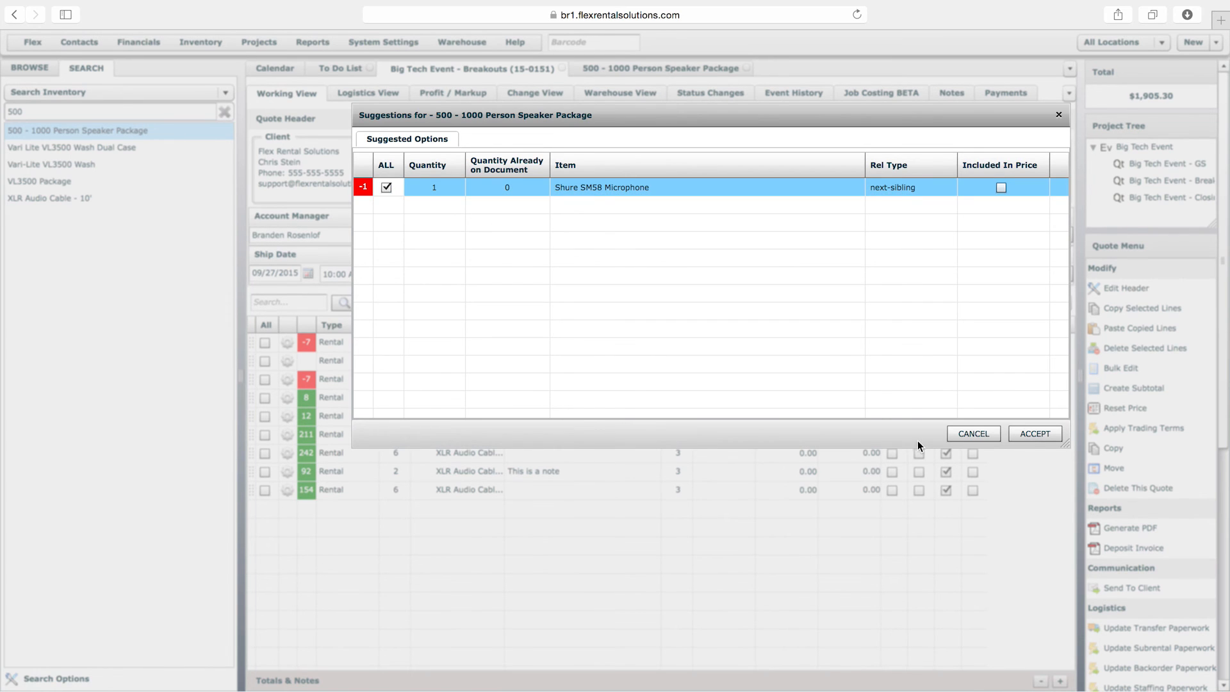
pyautogui.click(1028, 434)
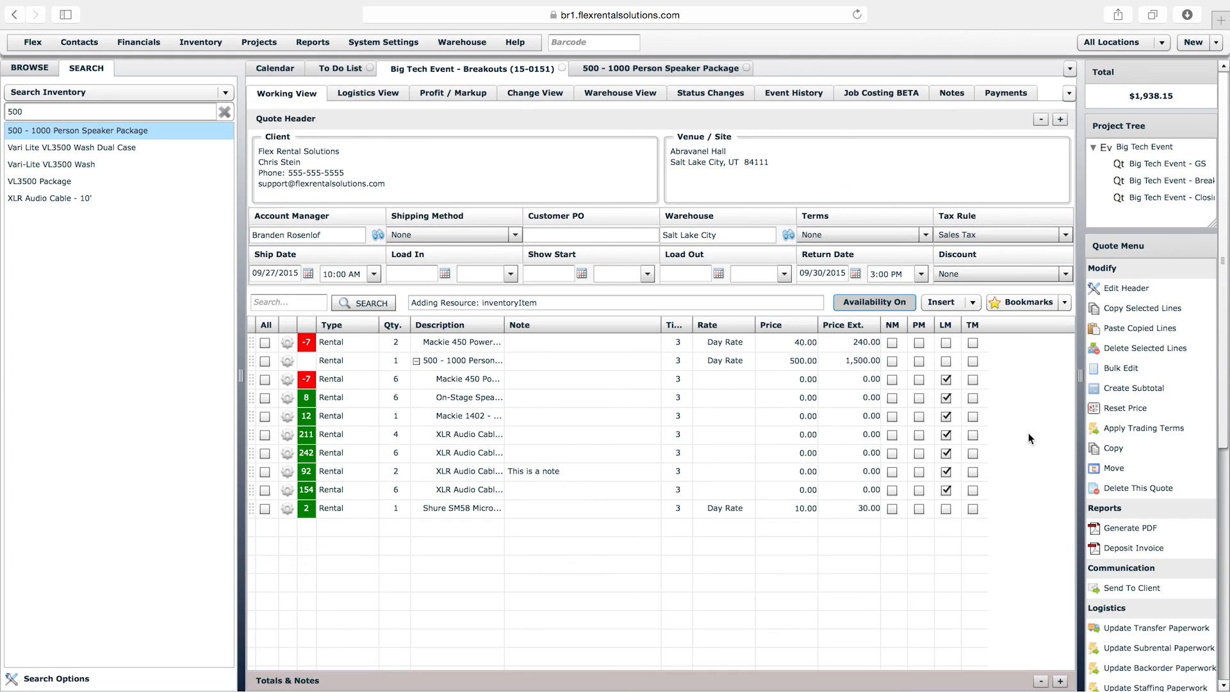
# Examine the speaker package's contents lines and its package price on the quote
pyautogui.click(466, 380)
pyautogui.click(465, 489)
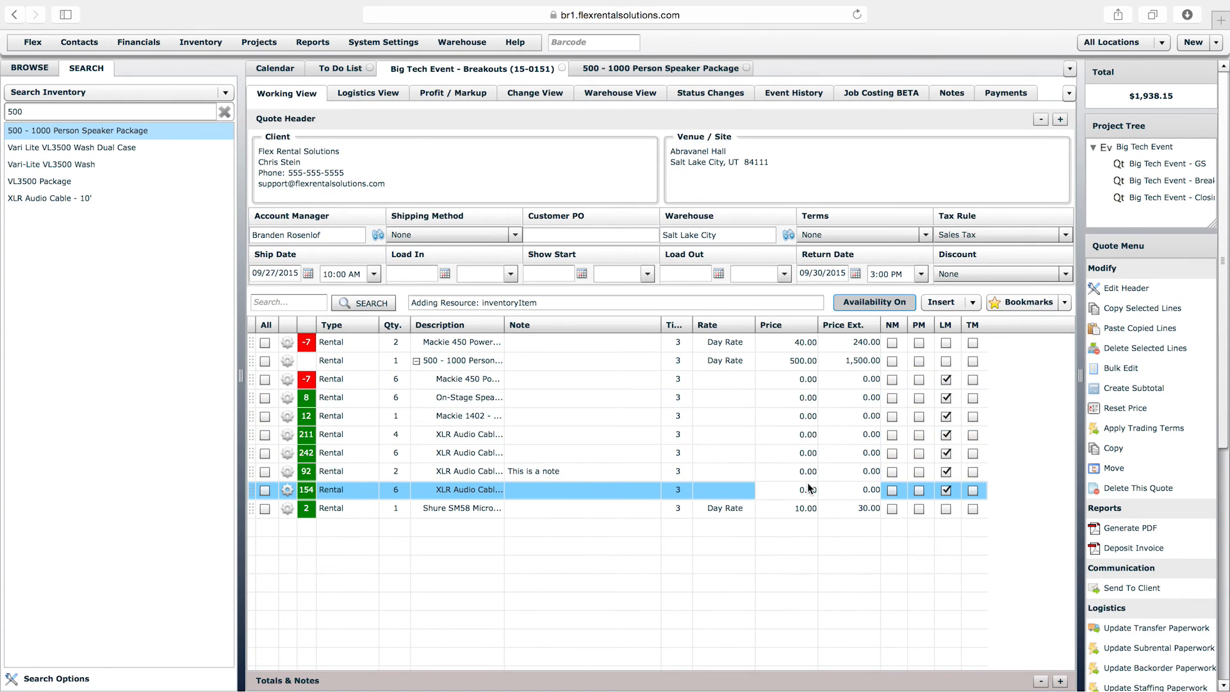
pyautogui.click(468, 381)
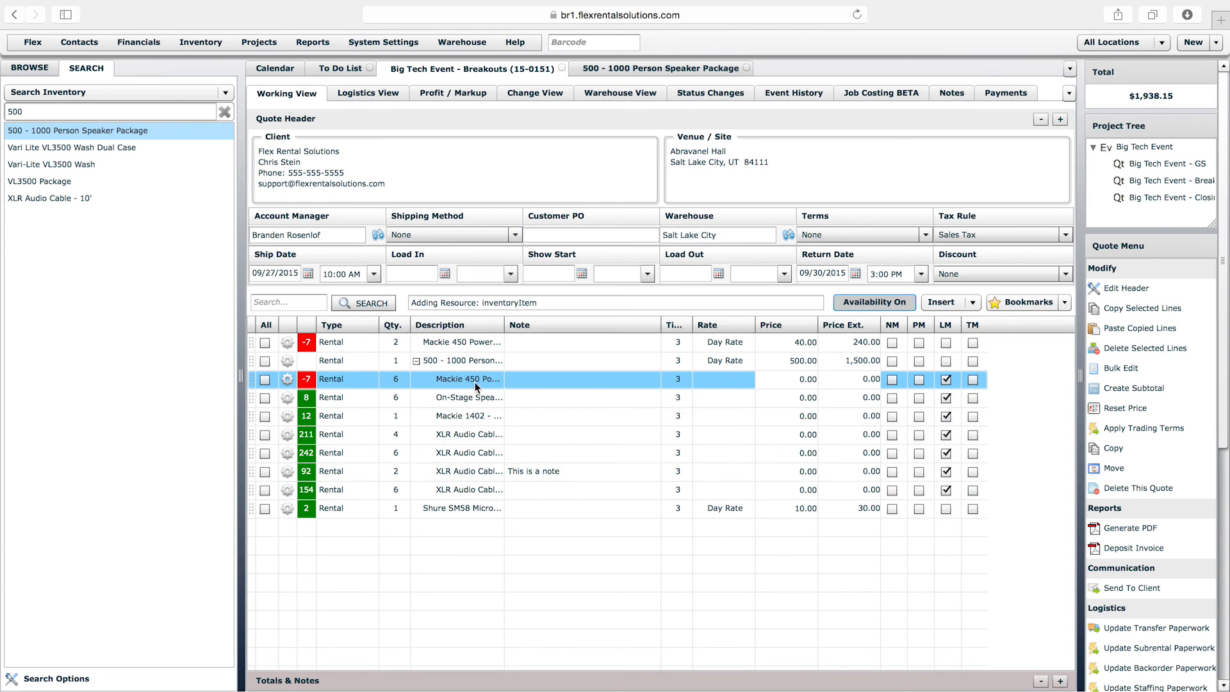
pyautogui.click(802, 367)
pyautogui.click(801, 364)
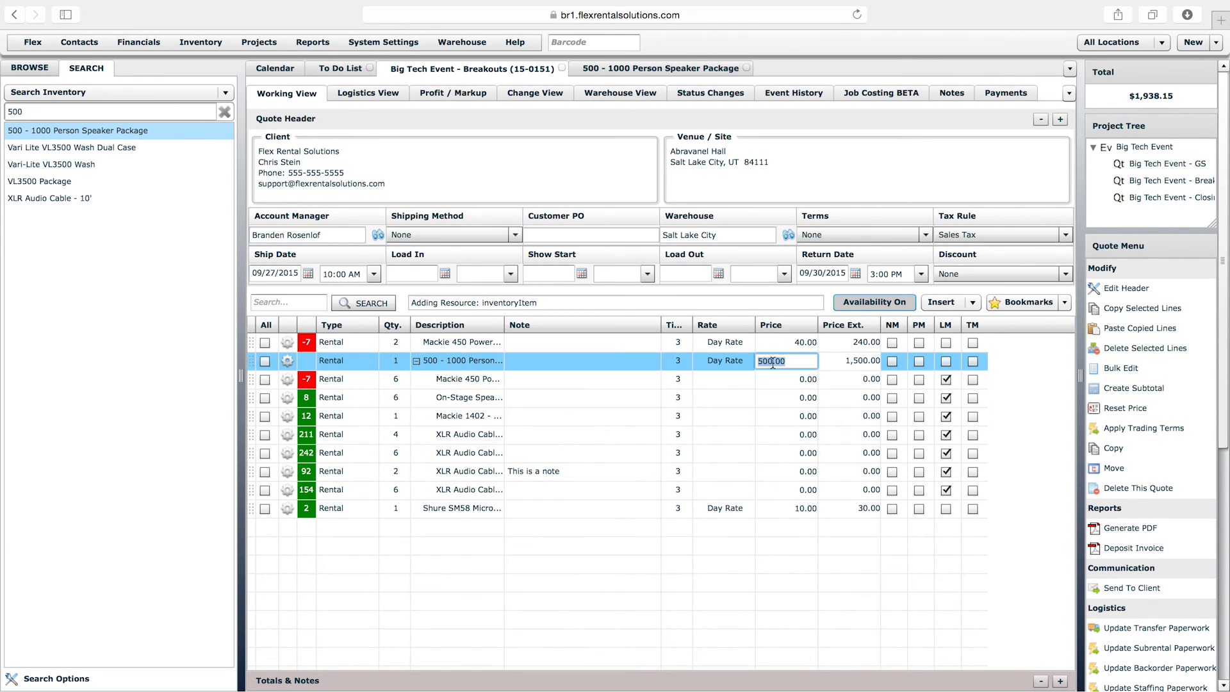
pyautogui.click(929, 575)
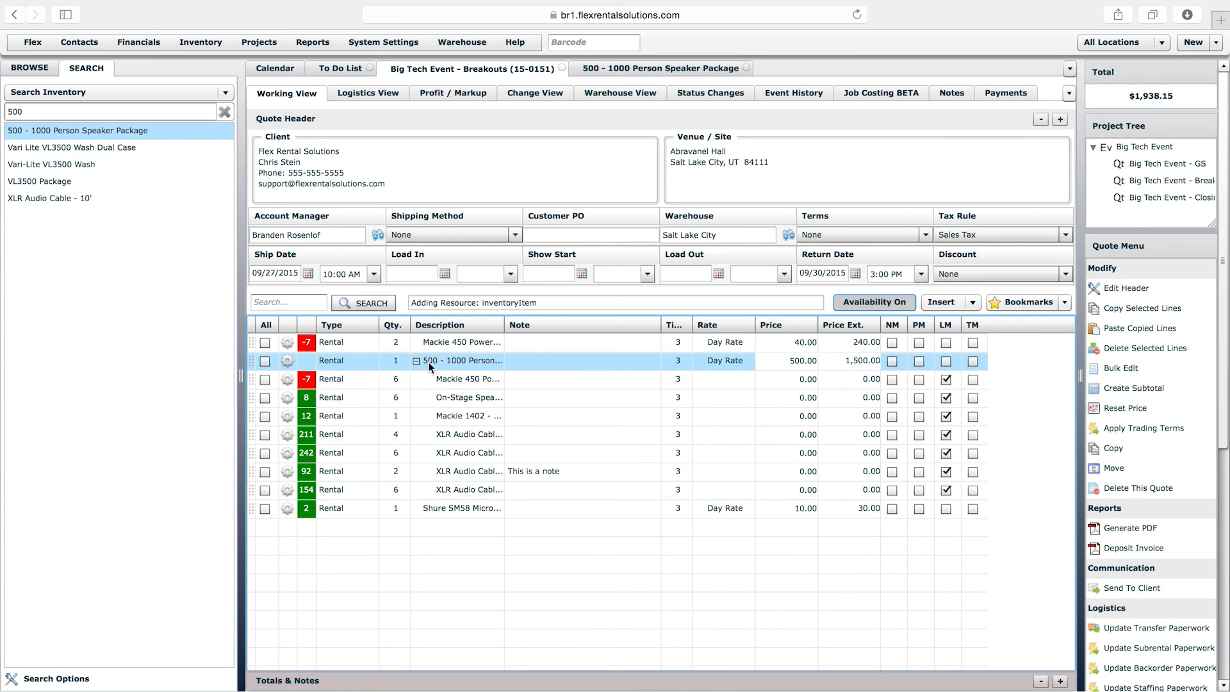
# Widen the quote's Description column and clear the LM setting on all seven contents lines of the speaker package
pyautogui.moveTo(506, 327); pyautogui.dragTo(558, 327)
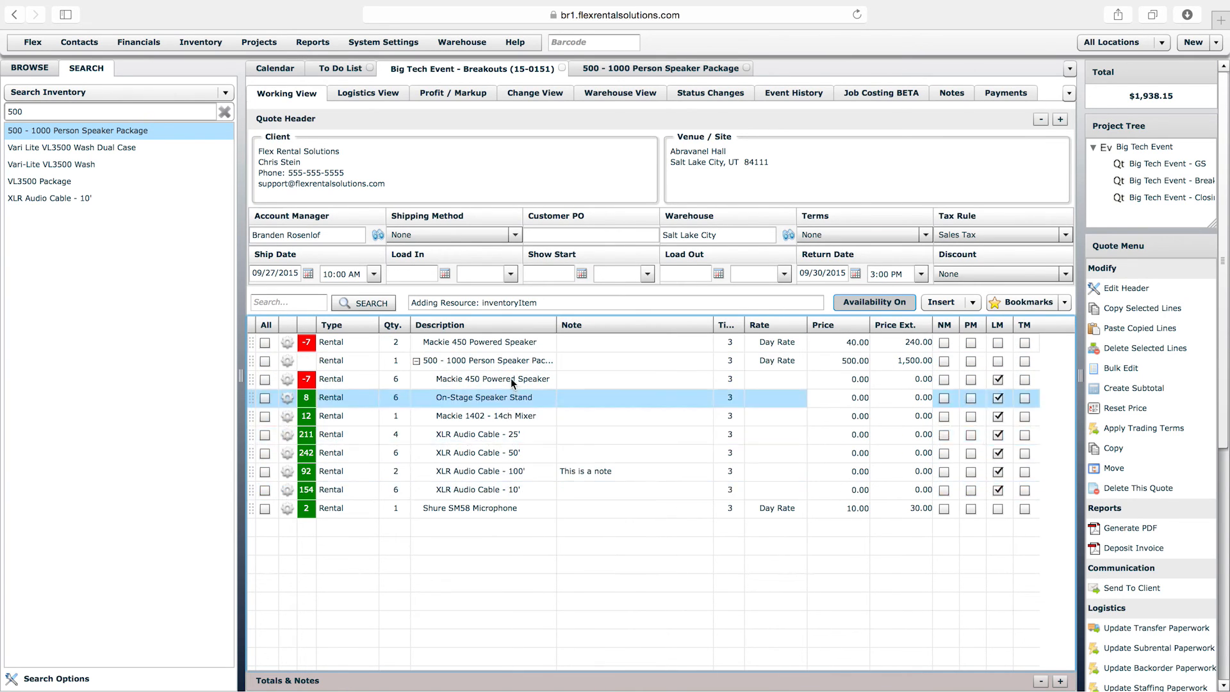
pyautogui.click(997, 379)
pyautogui.click(998, 398)
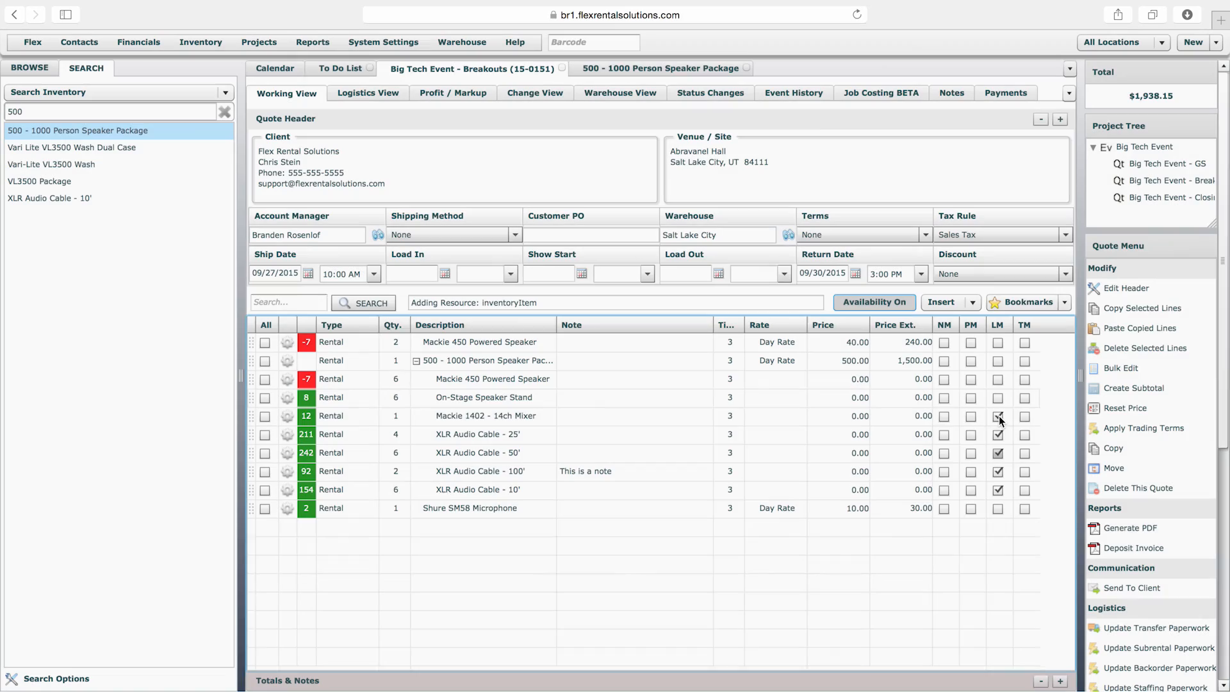
pyautogui.click(998, 417)
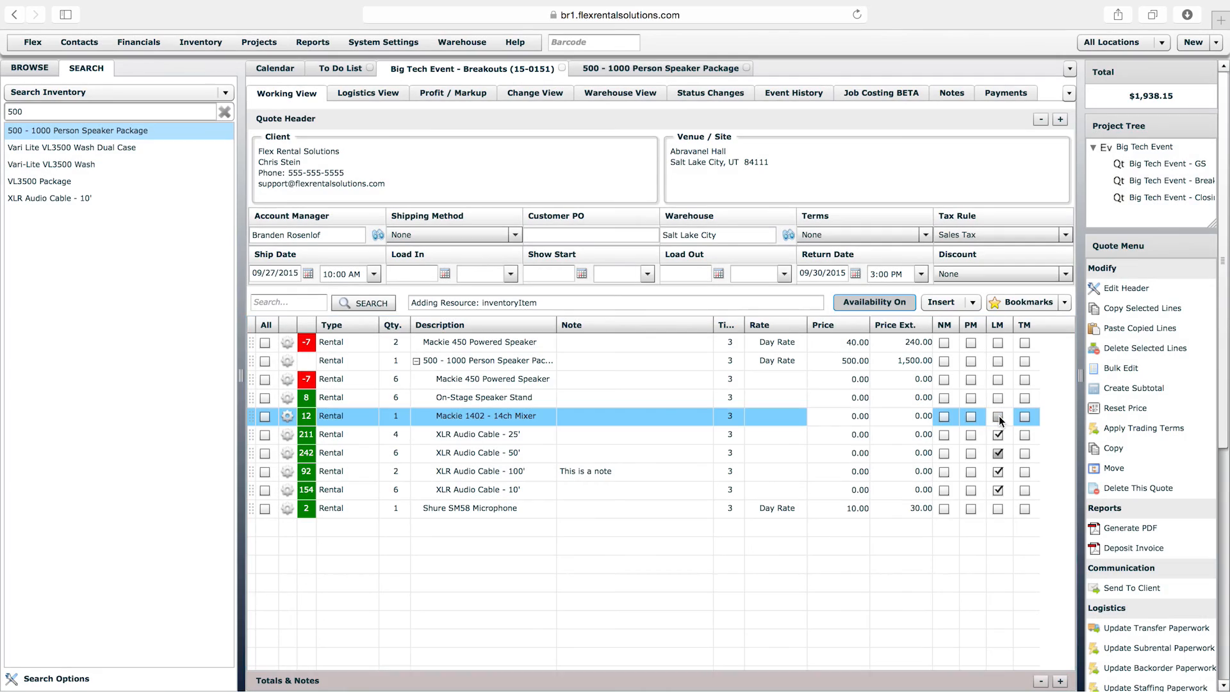
pyautogui.click(1000, 436)
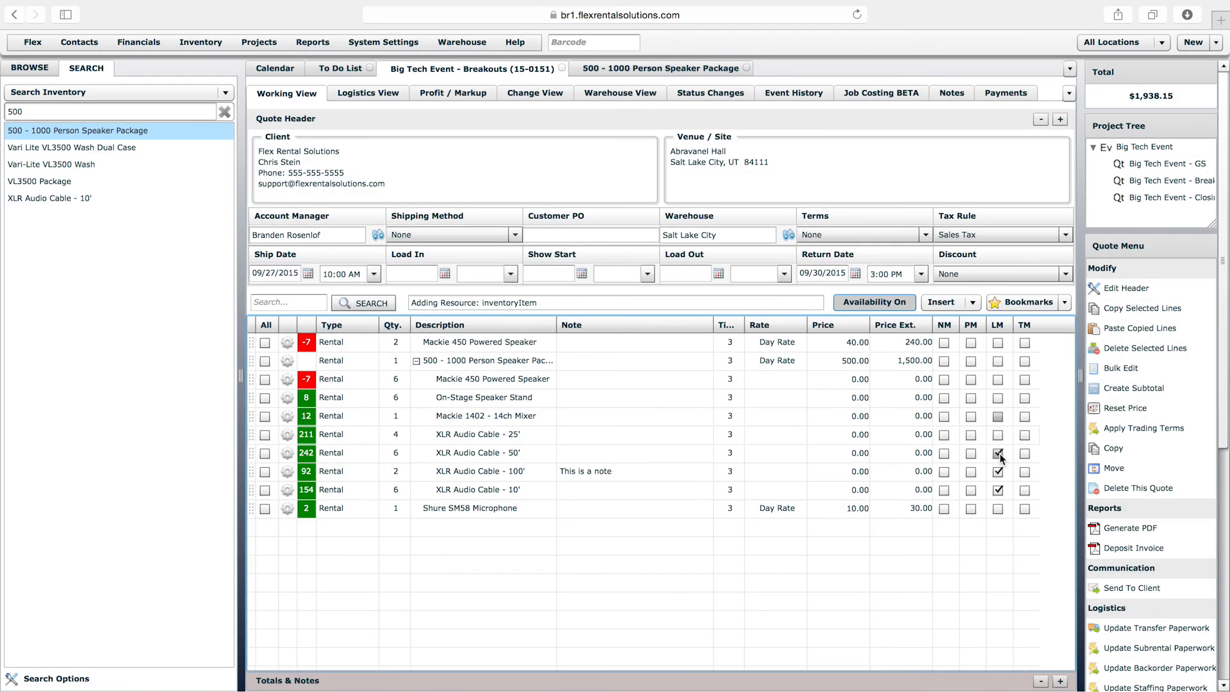
pyautogui.click(998, 453)
pyautogui.click(998, 473)
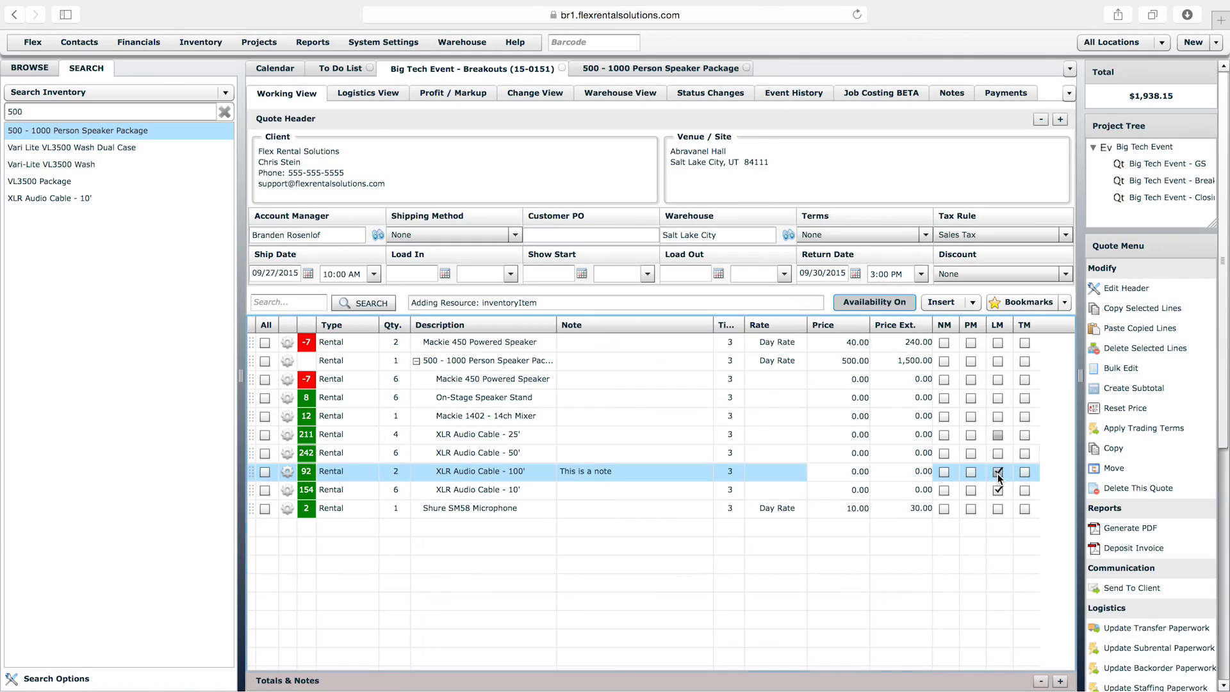
pyautogui.click(1000, 491)
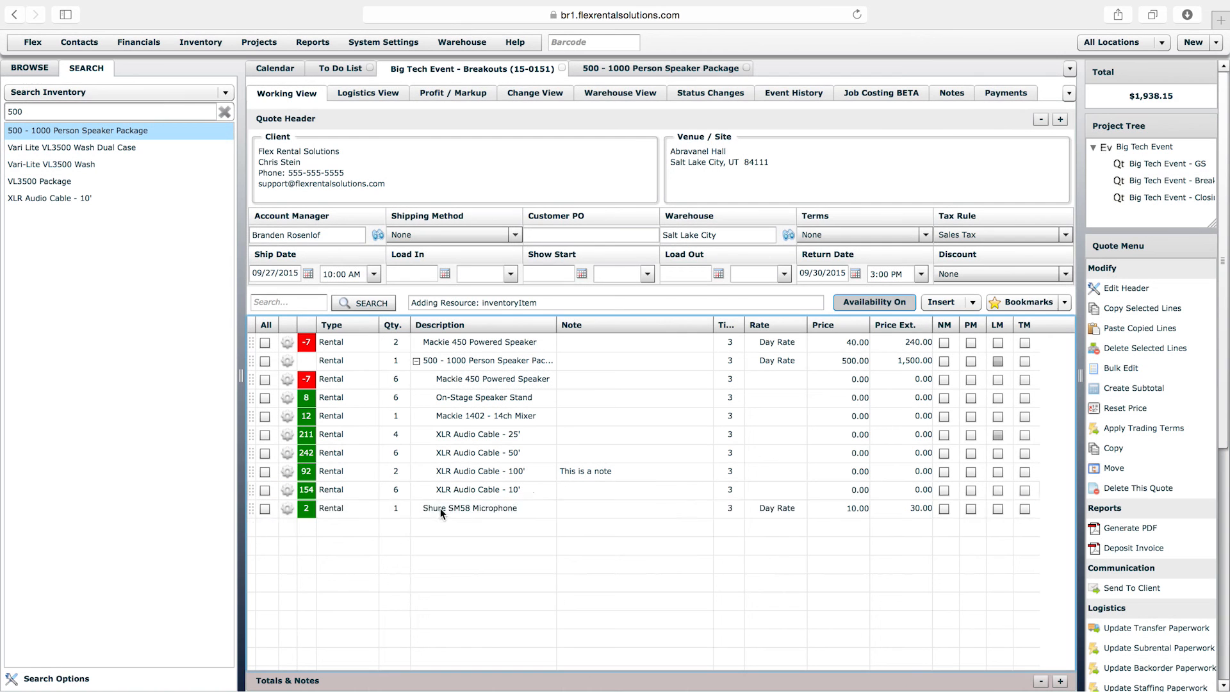
# Browse the Speakers inventory group and the Labor services for items that could go into a package
pyautogui.click(447, 510)
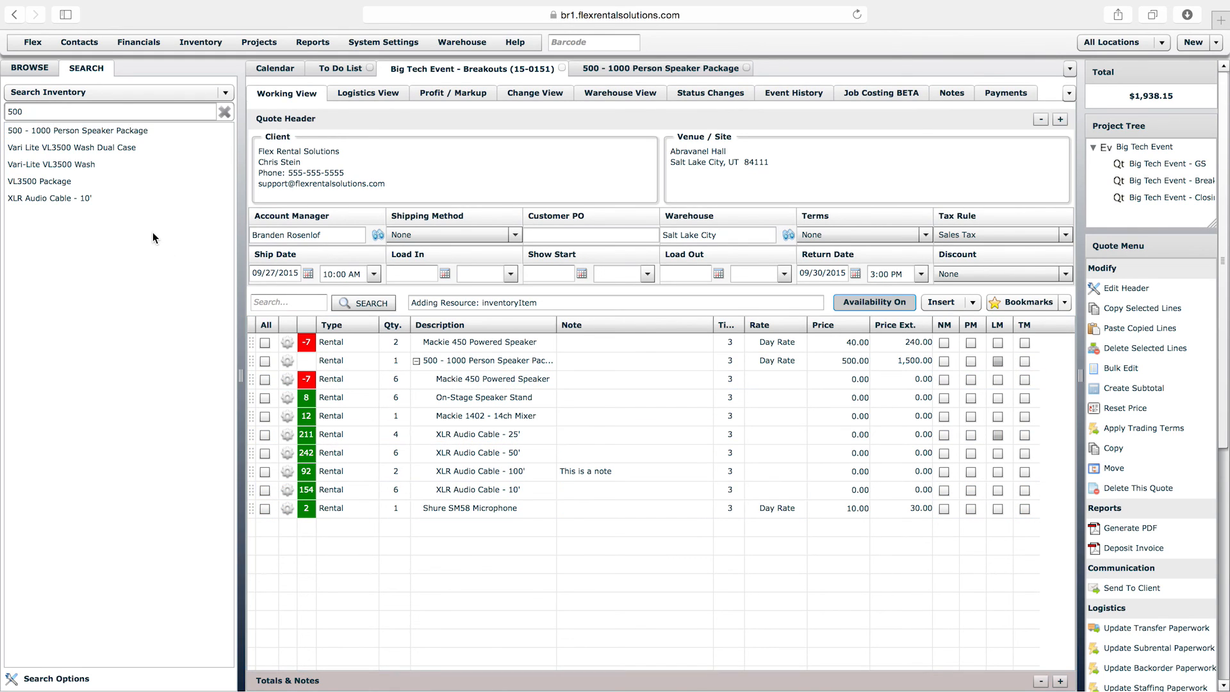
pyautogui.click(29, 67)
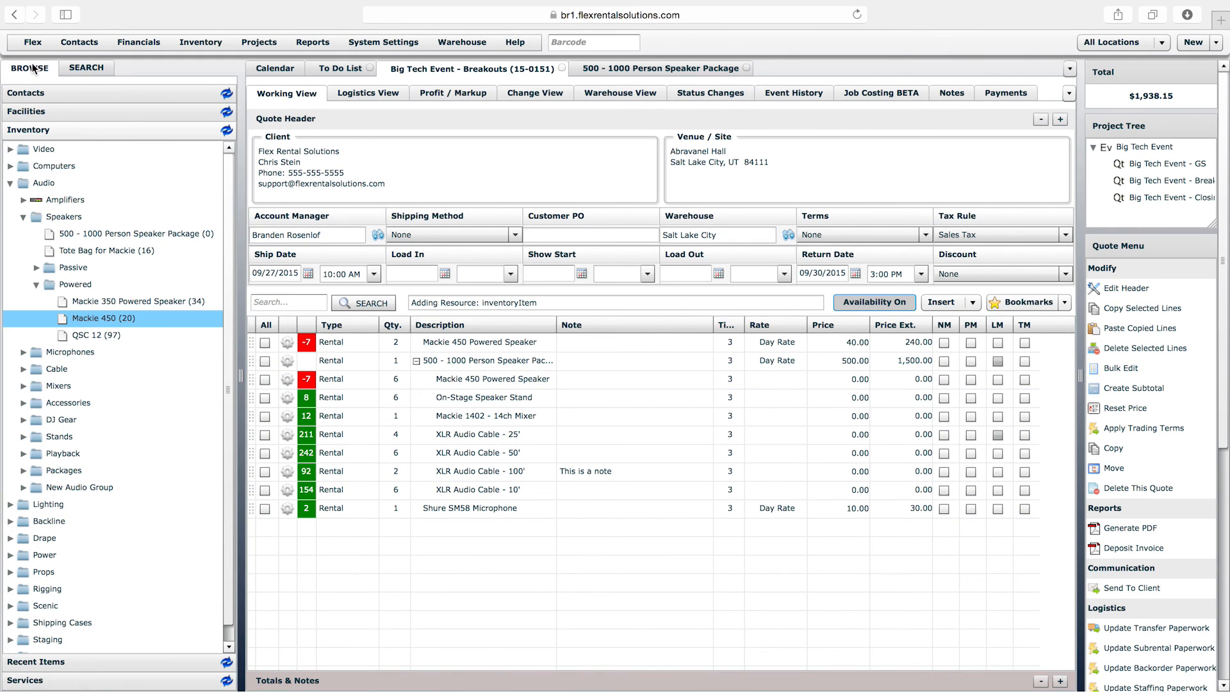
pyautogui.click(36, 285)
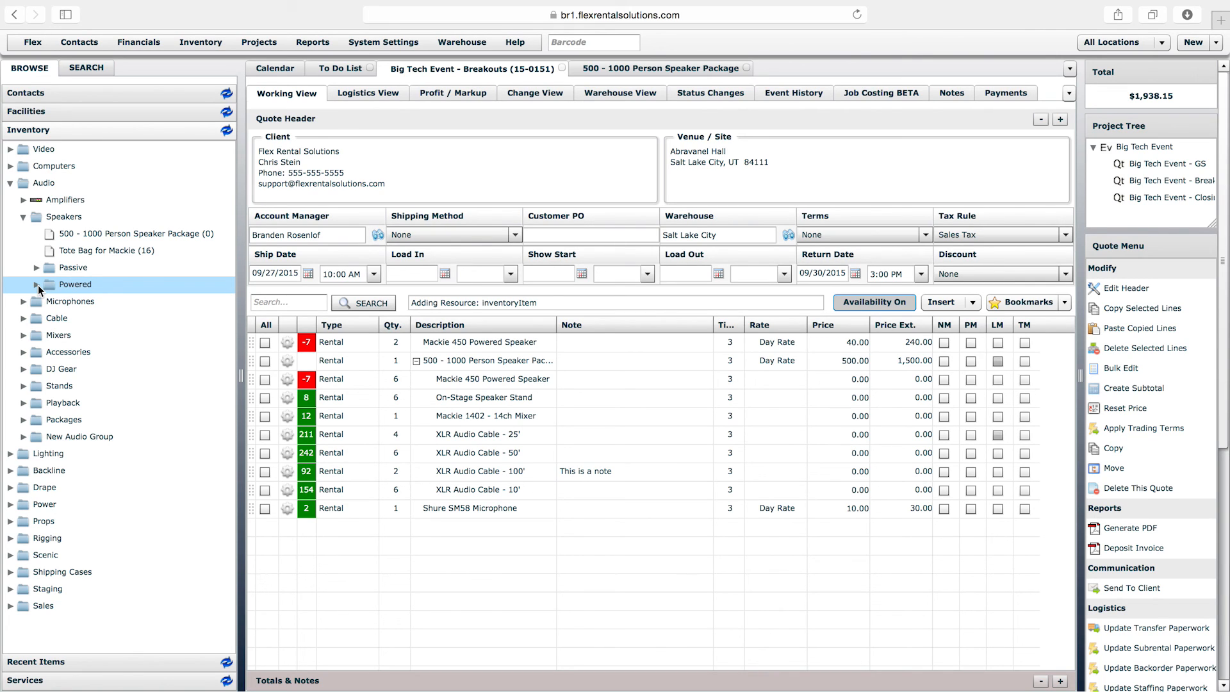
pyautogui.click(37, 286)
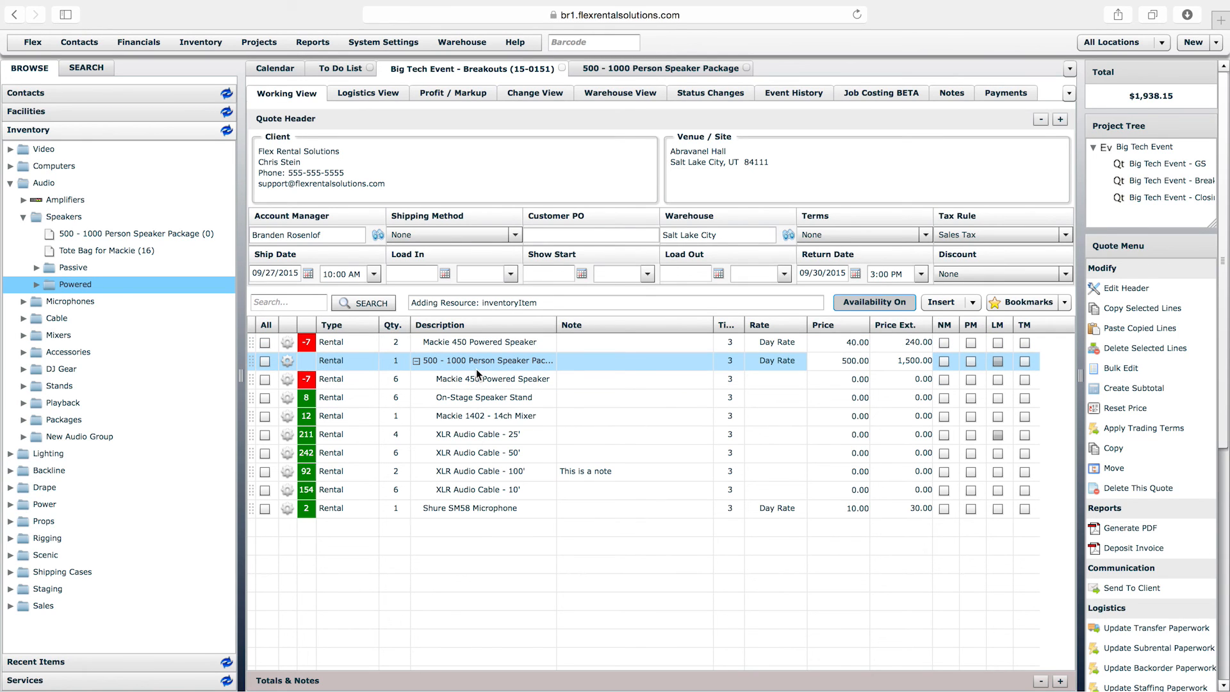
pyautogui.click(507, 415)
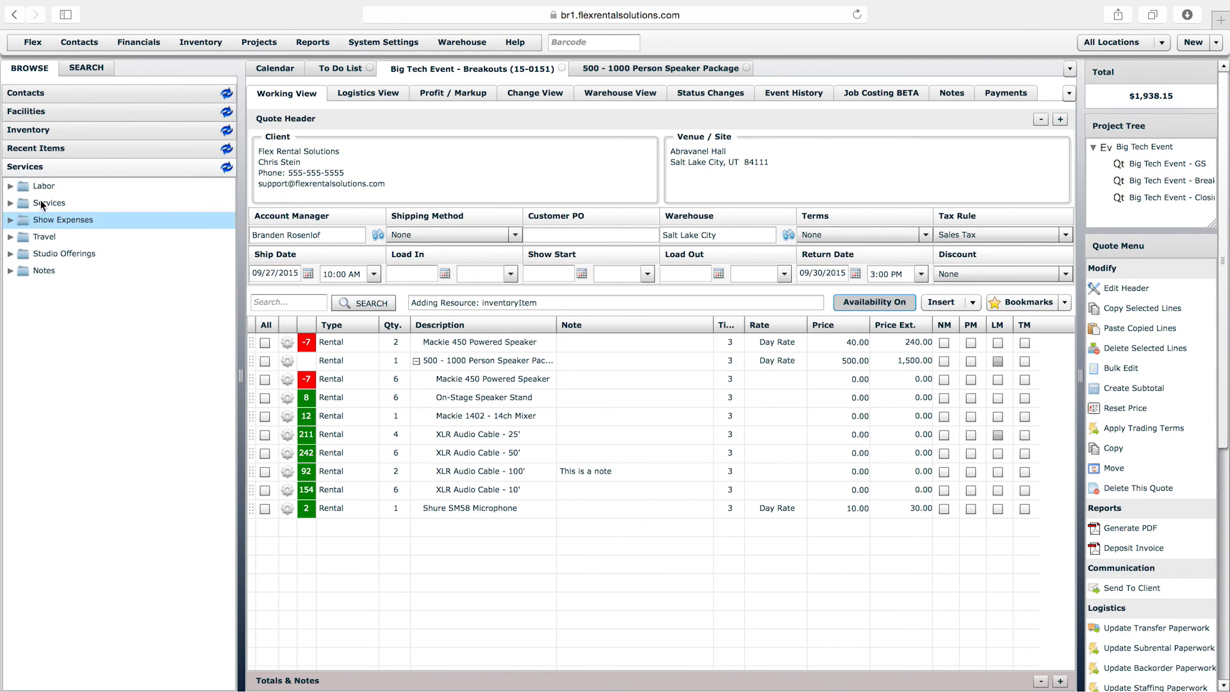
pyautogui.click(11, 187)
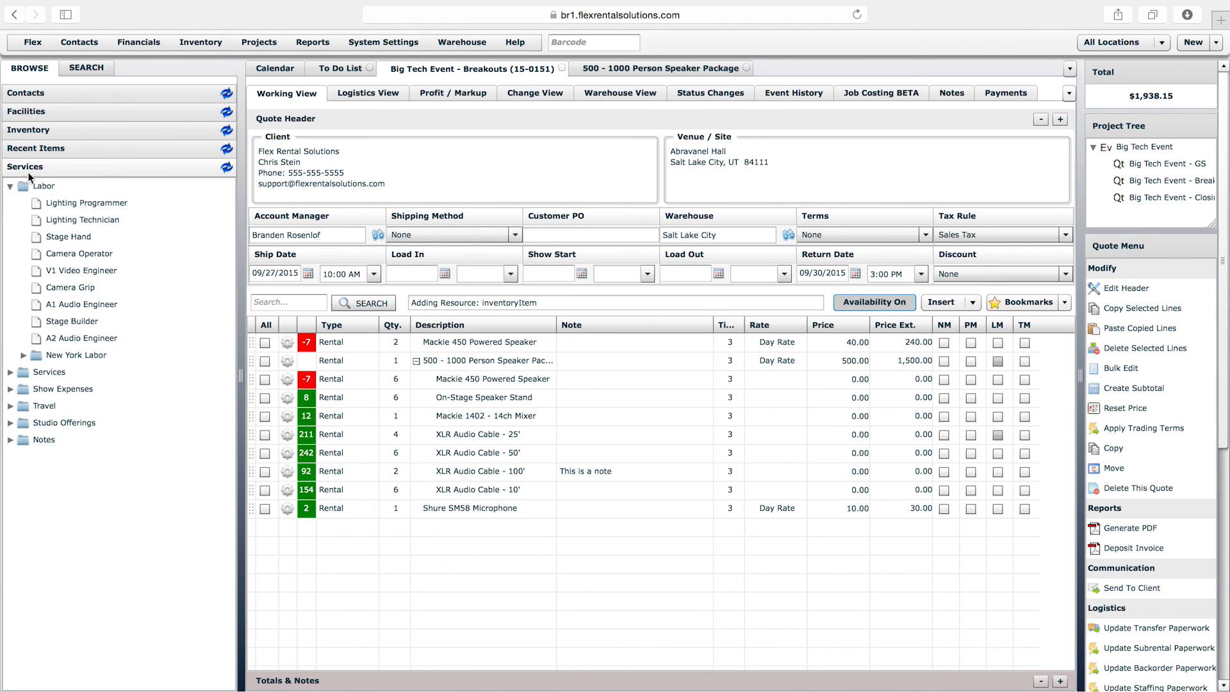
# Create a new inventory item named "Labor Package" in the Video group using the Virtual Model preset
pyautogui.click(54, 132)
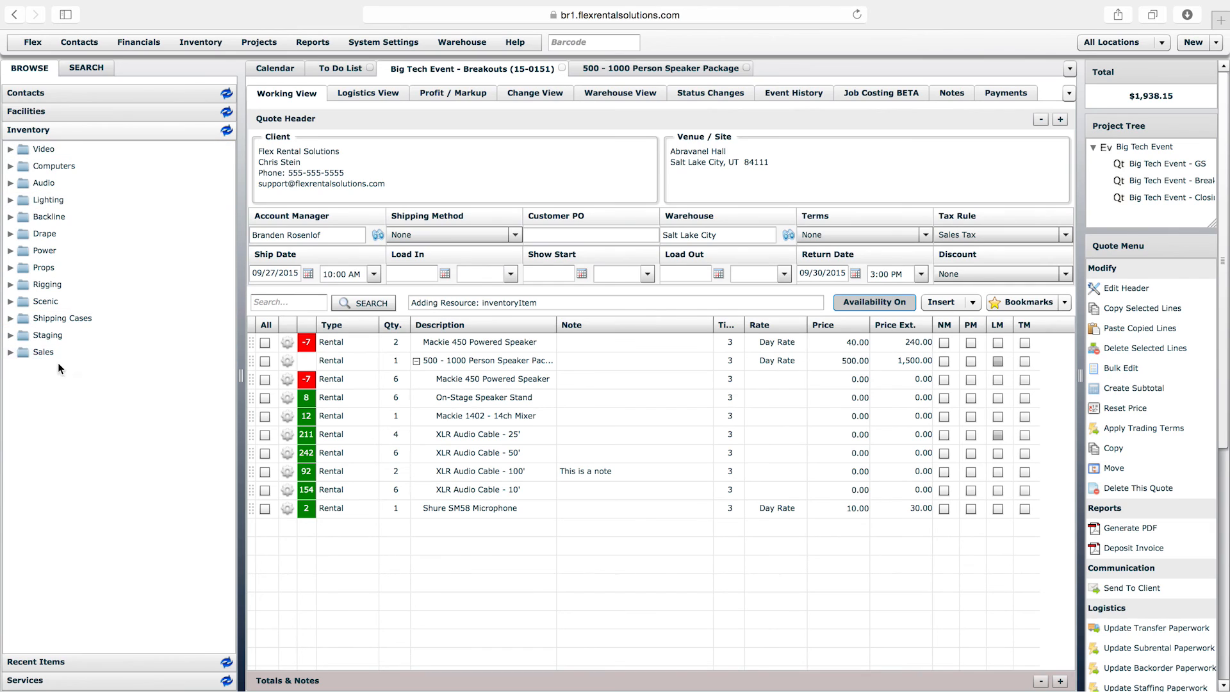
pyautogui.rightClick(49, 152)
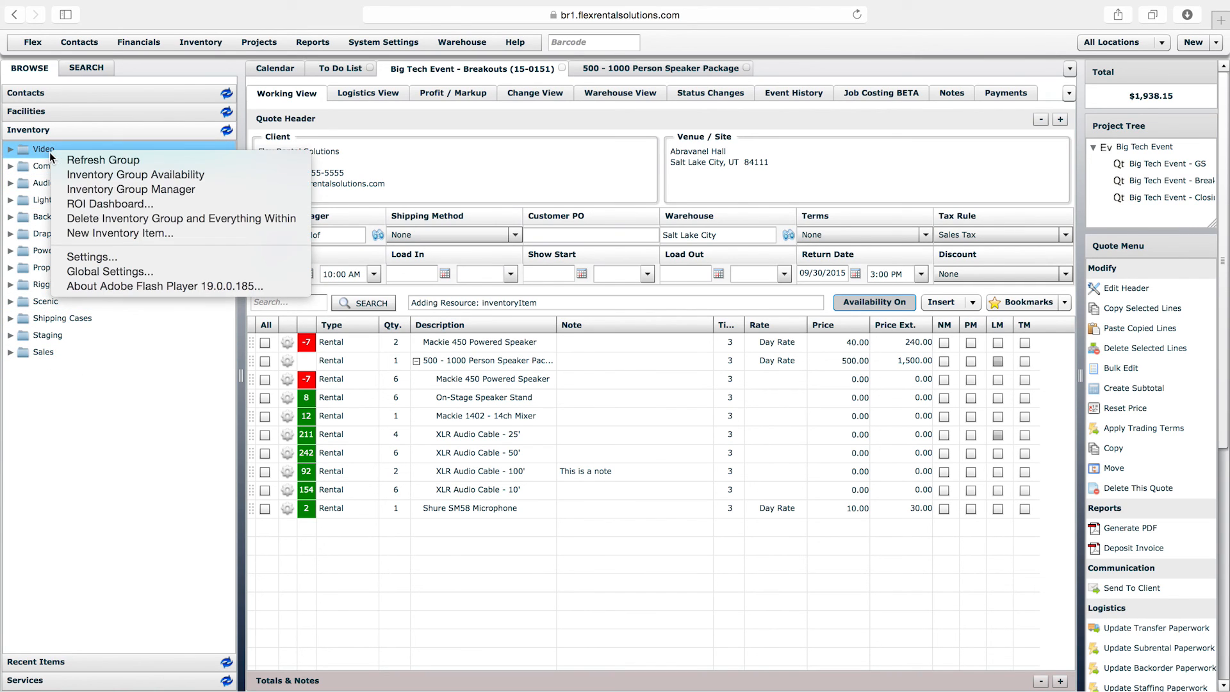
pyautogui.click(105, 232)
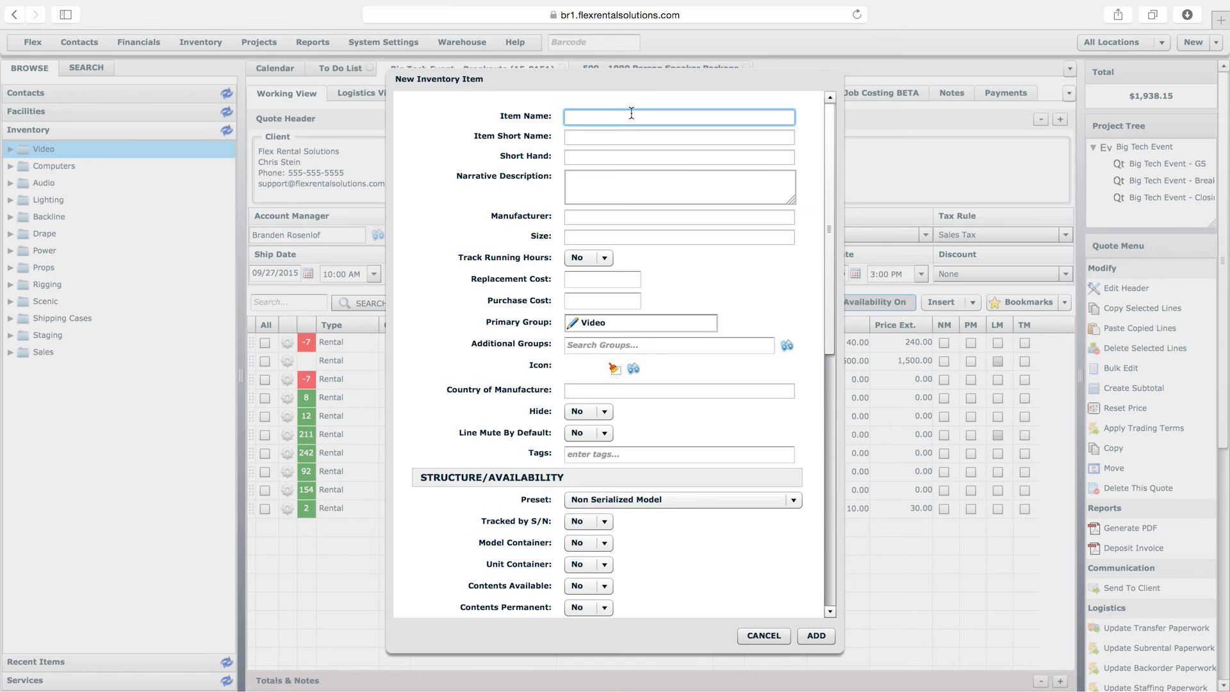
pyautogui.write('Labor Package')
pyautogui.click(714, 500)
pyautogui.click(698, 559)
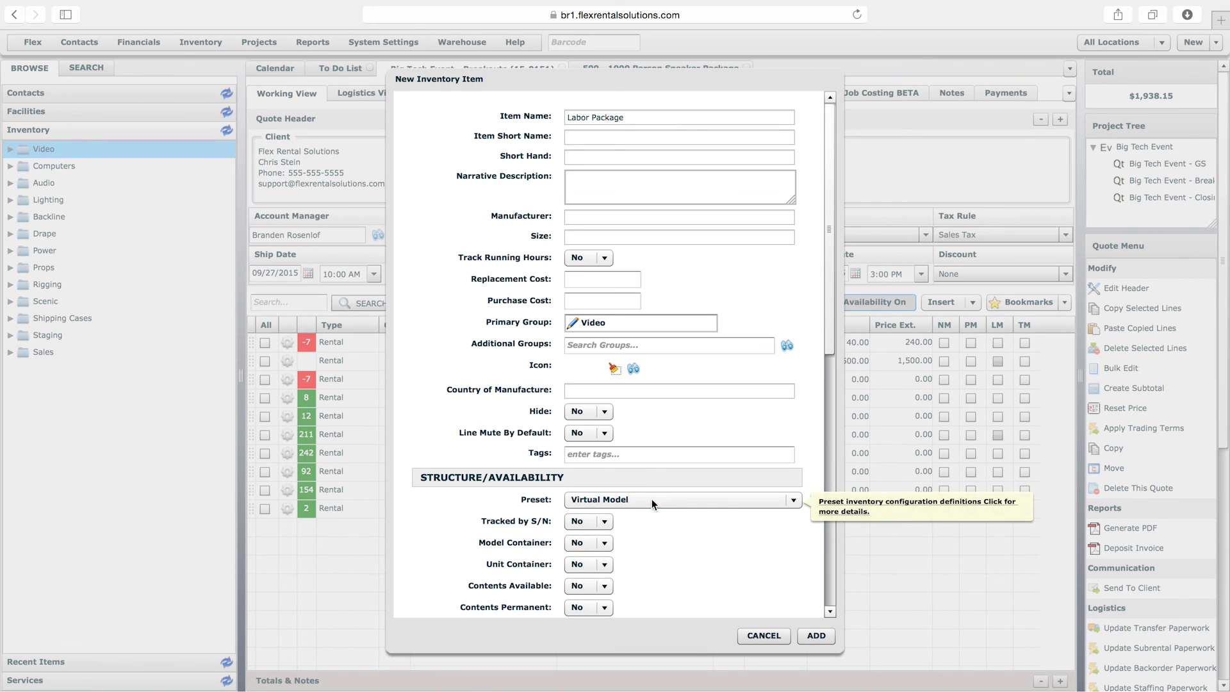
pyautogui.click(830, 643)
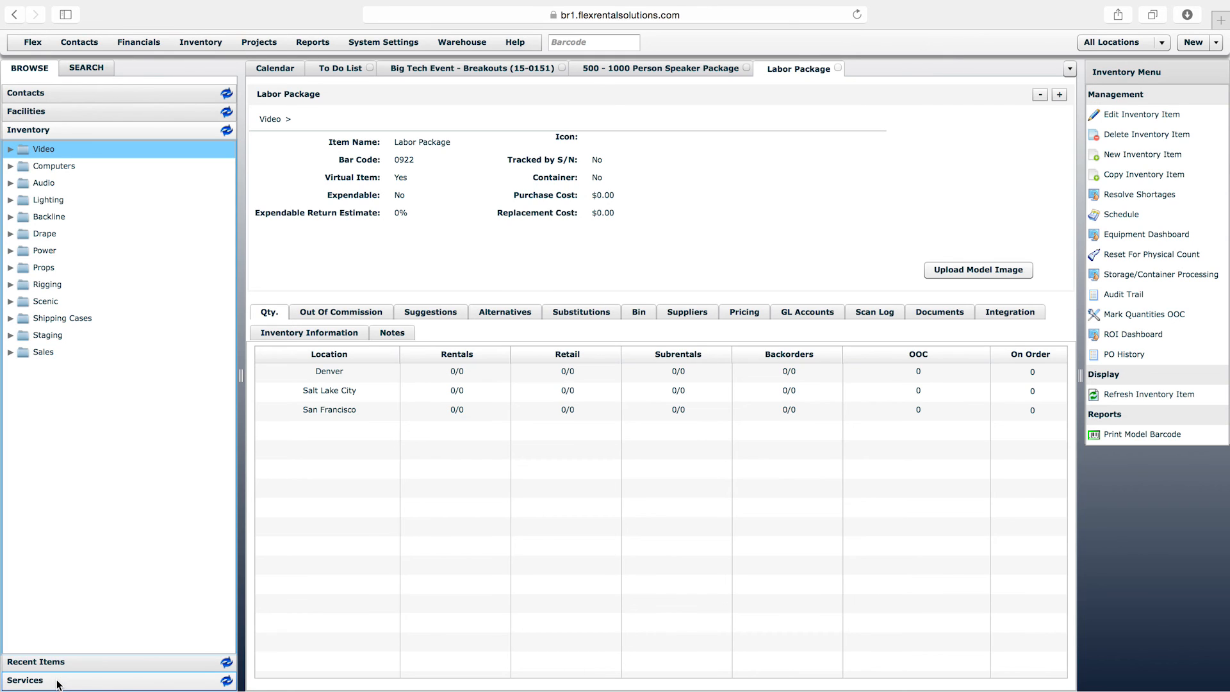
# Add the Lighting Programmer, Lighting Technician and Stage Hand labor services to the Labor Package's suggestions, quantity 1 each
pyautogui.click(69, 681)
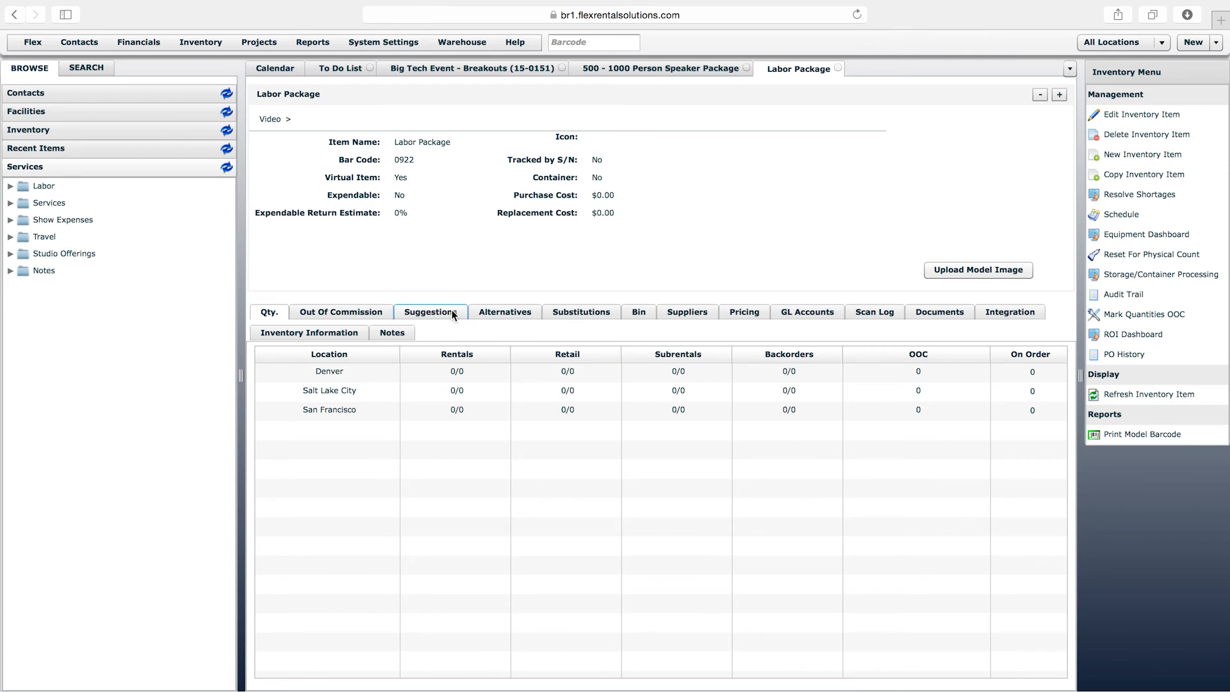
pyautogui.click(431, 312)
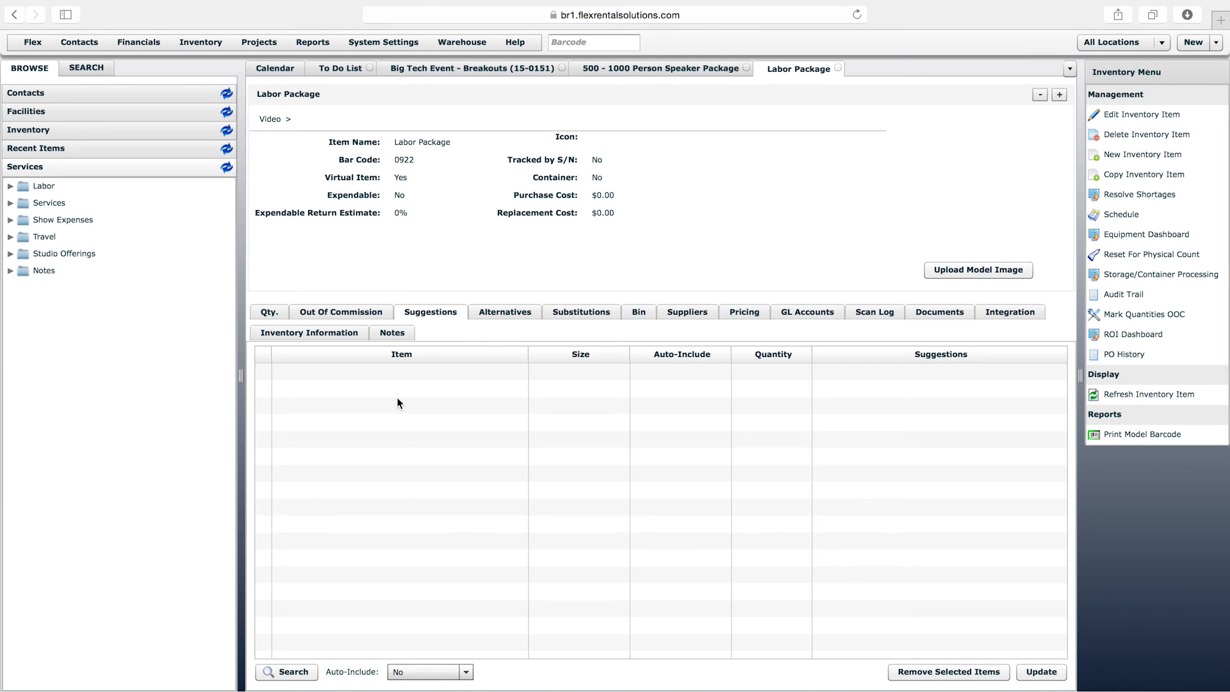
pyautogui.click(10, 185)
pyautogui.moveTo(64, 202); pyautogui.dragTo(344, 391)
pyautogui.click(664, 403)
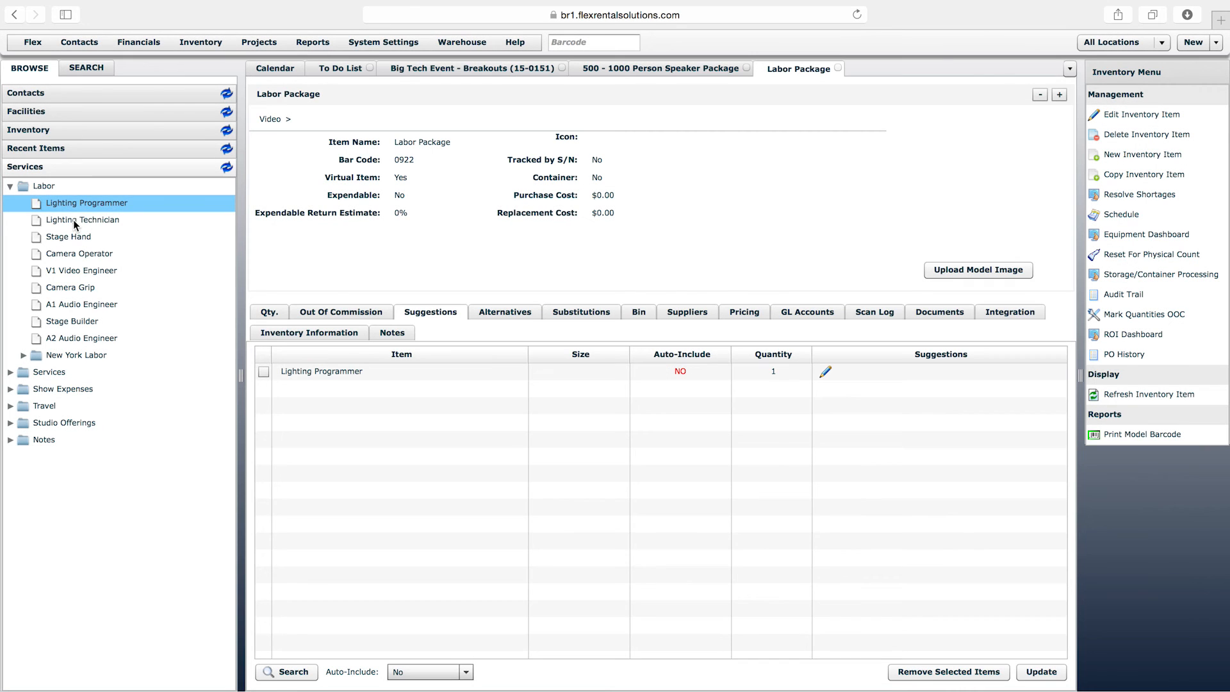
pyautogui.moveTo(73, 220); pyautogui.dragTo(280, 403)
pyautogui.click(680, 405)
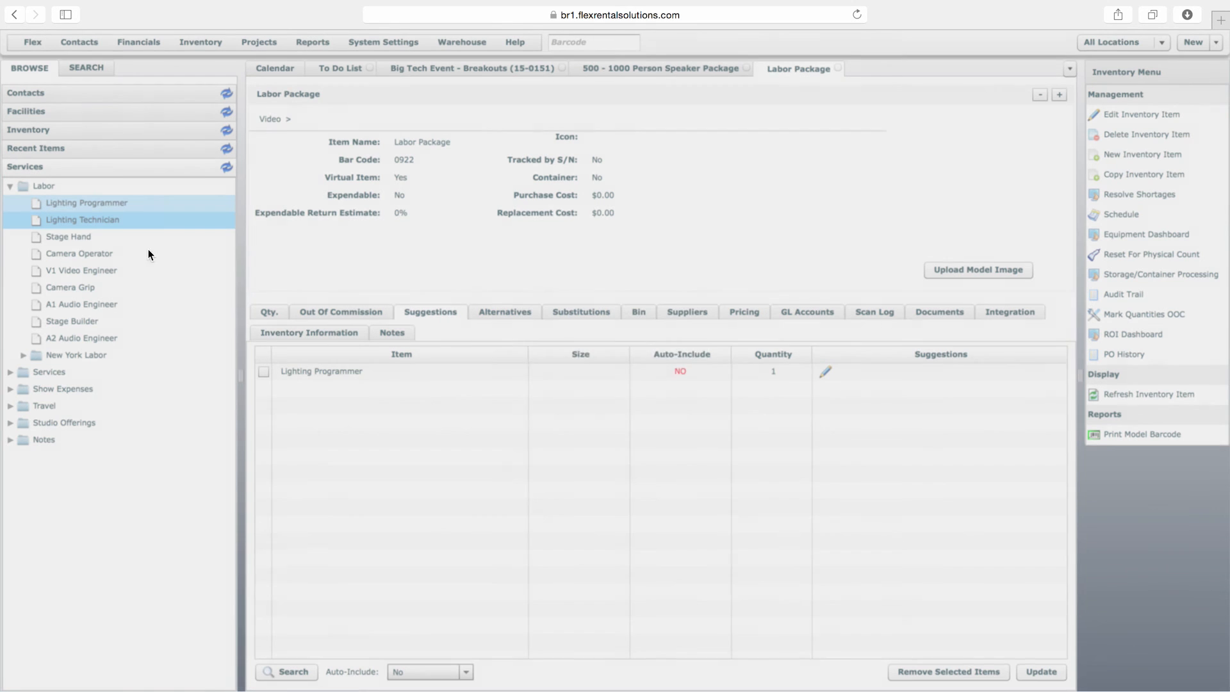
pyautogui.moveTo(71, 236); pyautogui.dragTo(355, 441)
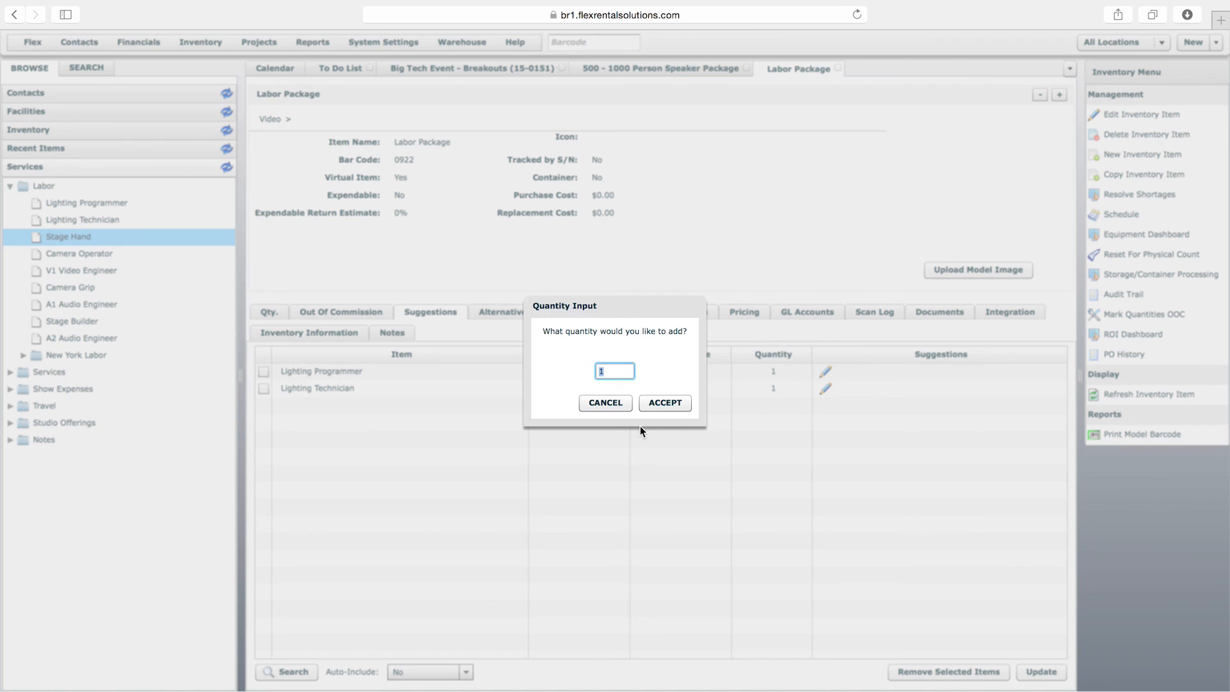
pyautogui.click(674, 405)
# Add the Camera Operator, V1 Video Engineer and A1 Audio Engineer services to the package's suggestions, quantity 1 each
pyautogui.moveTo(71, 252); pyautogui.dragTo(334, 447)
pyautogui.click(664, 405)
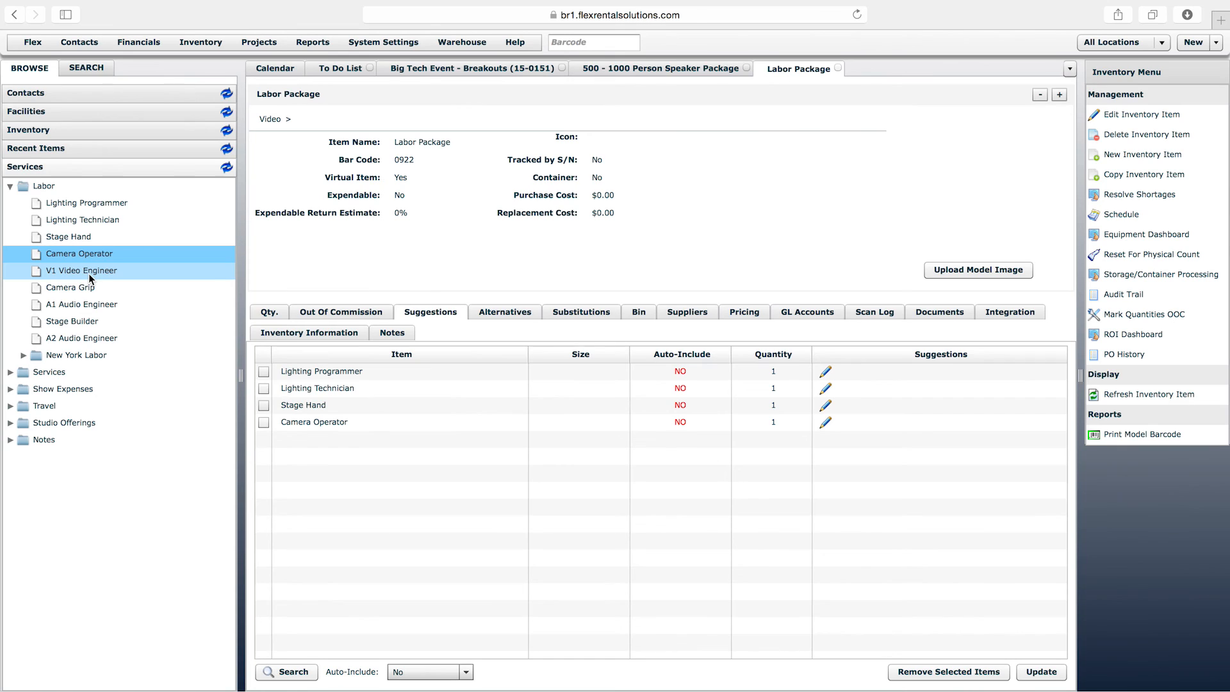
pyautogui.moveTo(89, 274); pyautogui.dragTo(333, 449)
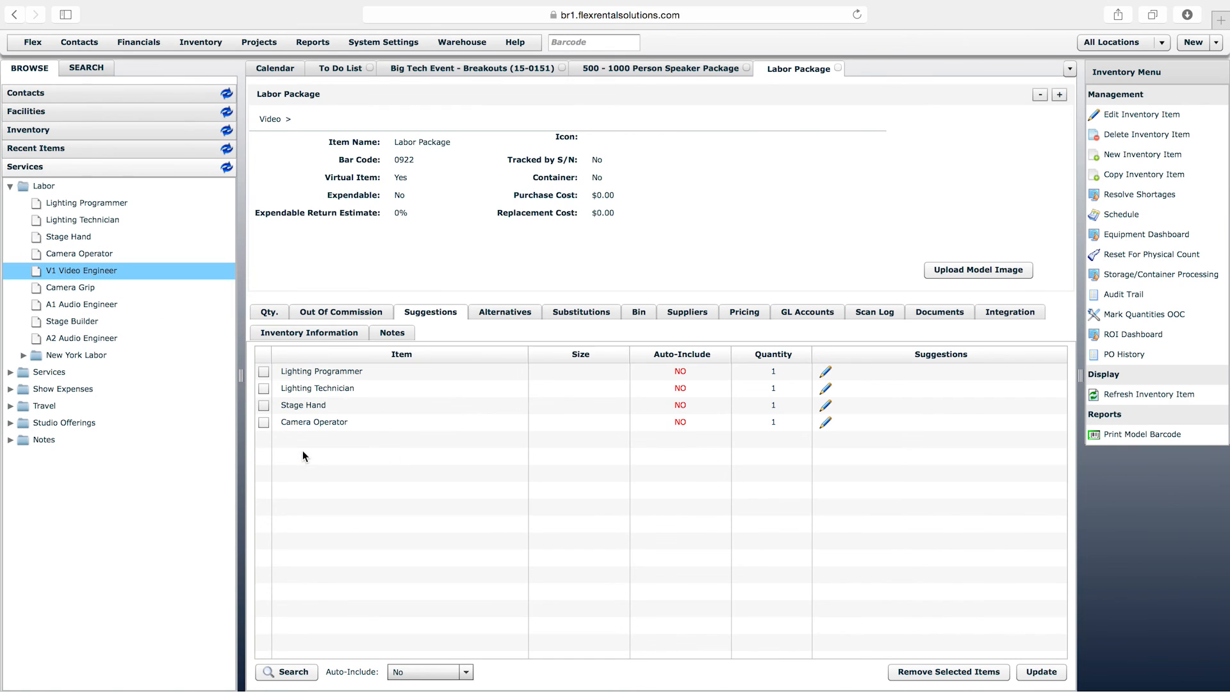
pyautogui.press('Return')
pyautogui.moveTo(81, 303); pyautogui.dragTo(314, 495)
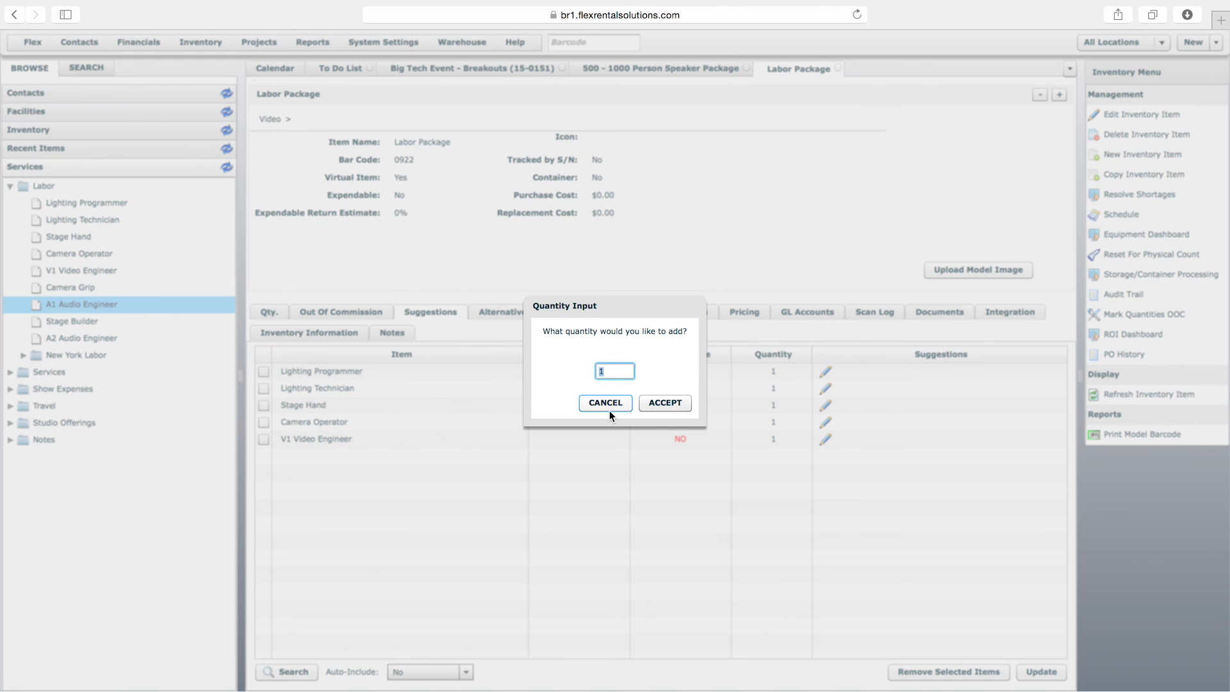
pyautogui.click(664, 404)
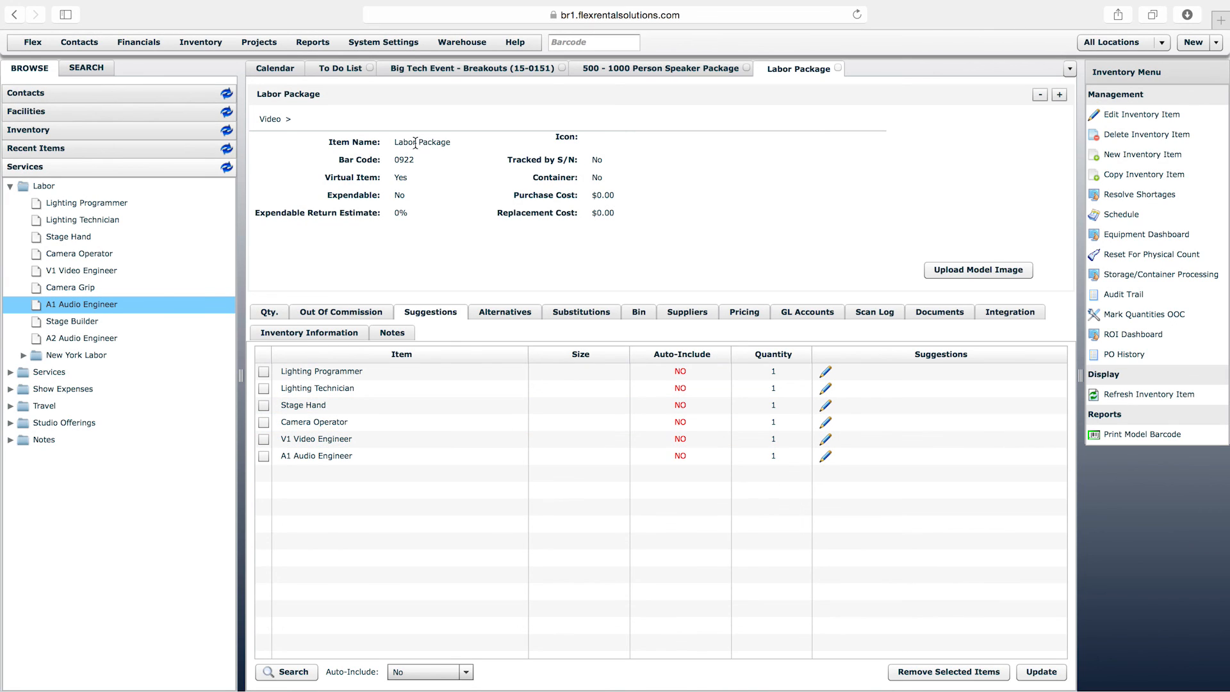
# Search the inventory for "labor" and add one Labor Package to the end of the Big Tech Event - Breakouts quote
pyautogui.click(455, 67)
pyautogui.click(75, 67)
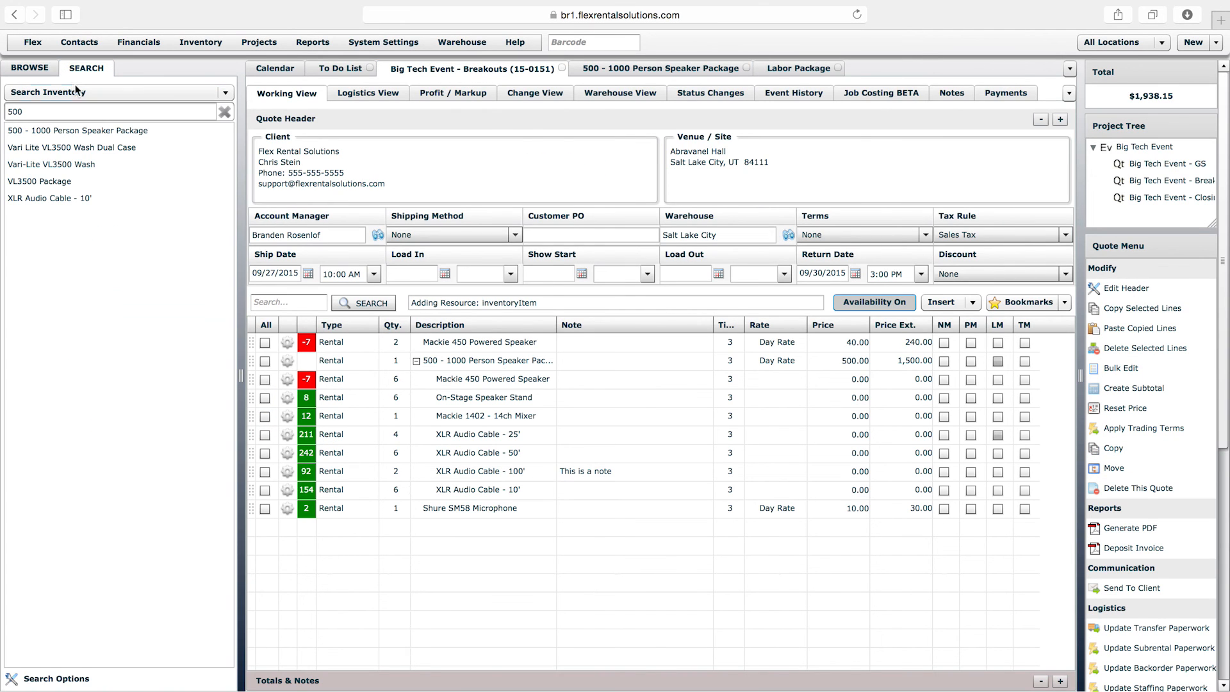
pyautogui.write('labor')
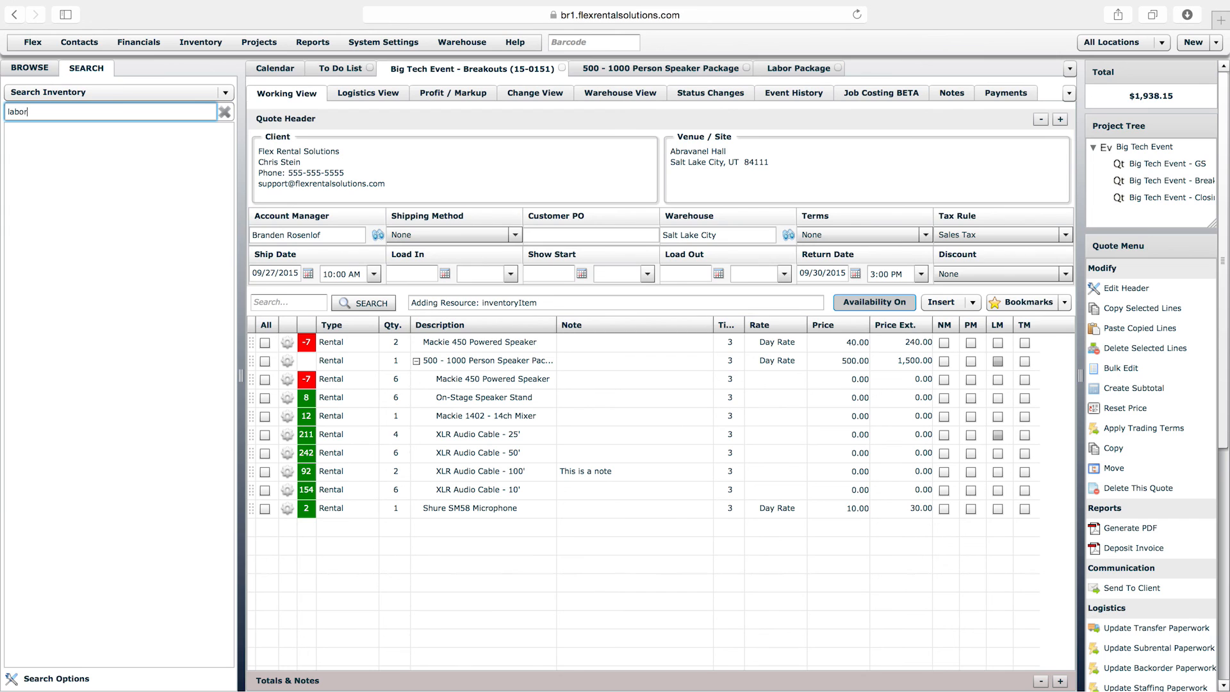
pyautogui.moveTo(42, 132); pyautogui.dragTo(514, 584)
pyautogui.click(665, 402)
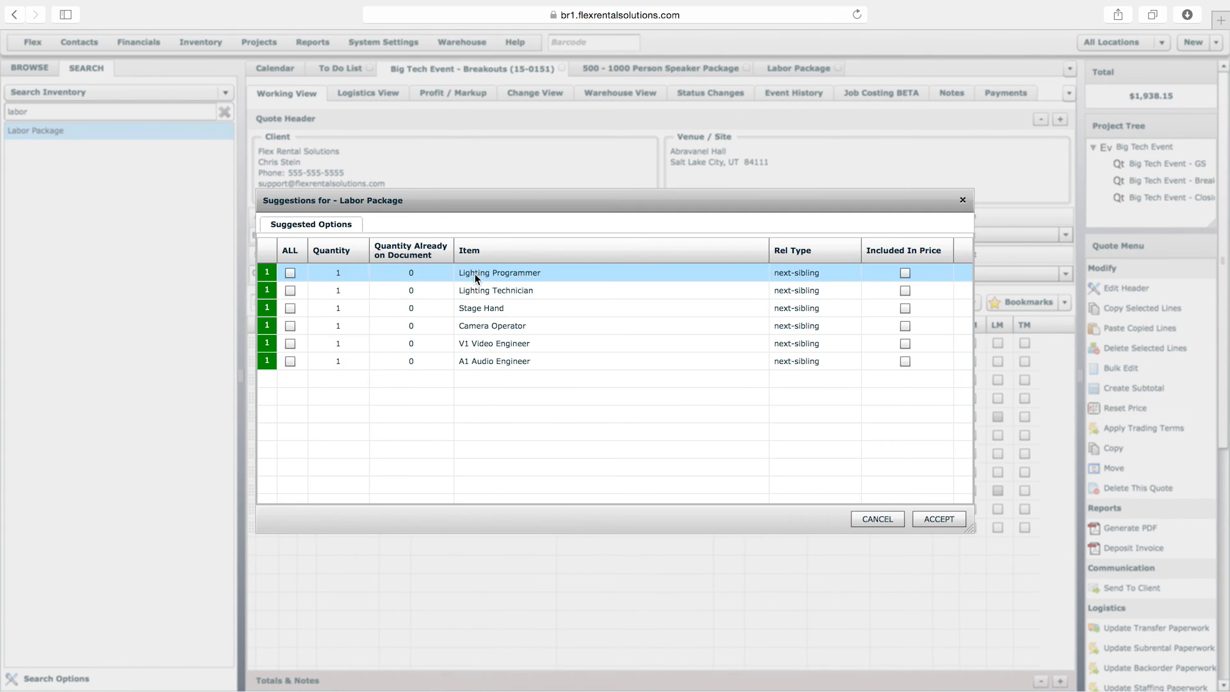
# Include all six suggested labor roles, from Lighting Programmer to A1 Audio Engineer, with the Labor Package on the quote
pyautogui.click(290, 361)
pyautogui.click(291, 343)
pyautogui.click(290, 325)
pyautogui.click(291, 308)
pyautogui.click(290, 290)
pyautogui.click(290, 273)
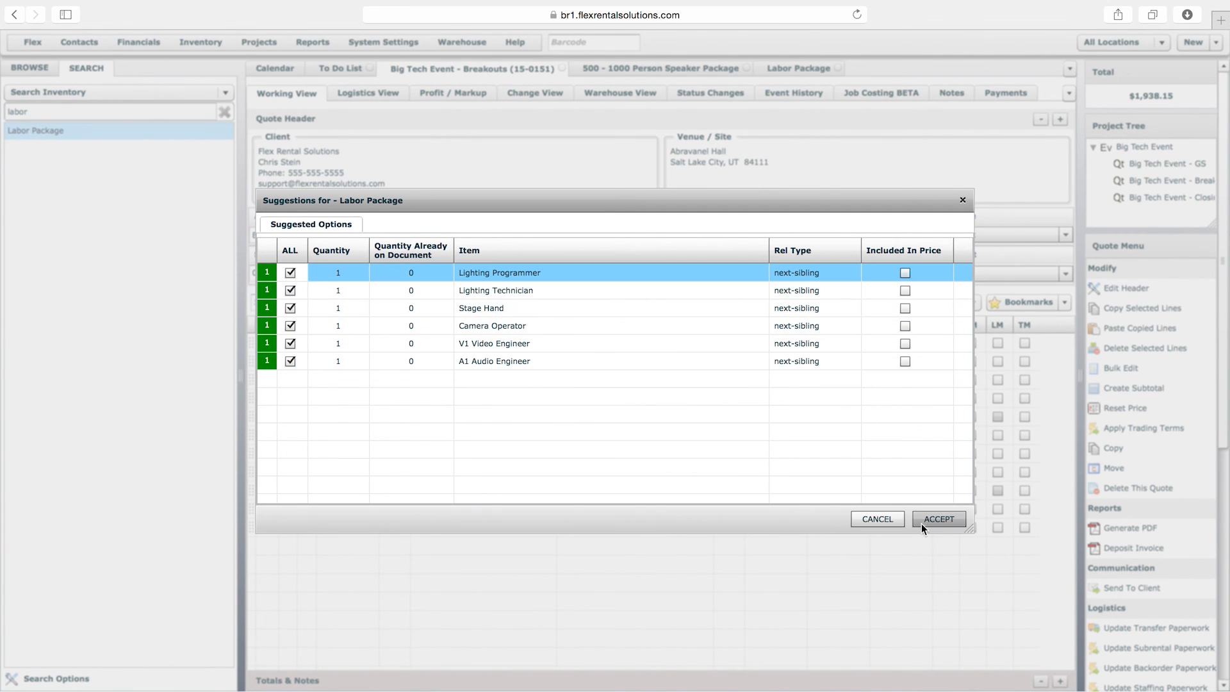
pyautogui.click(920, 517)
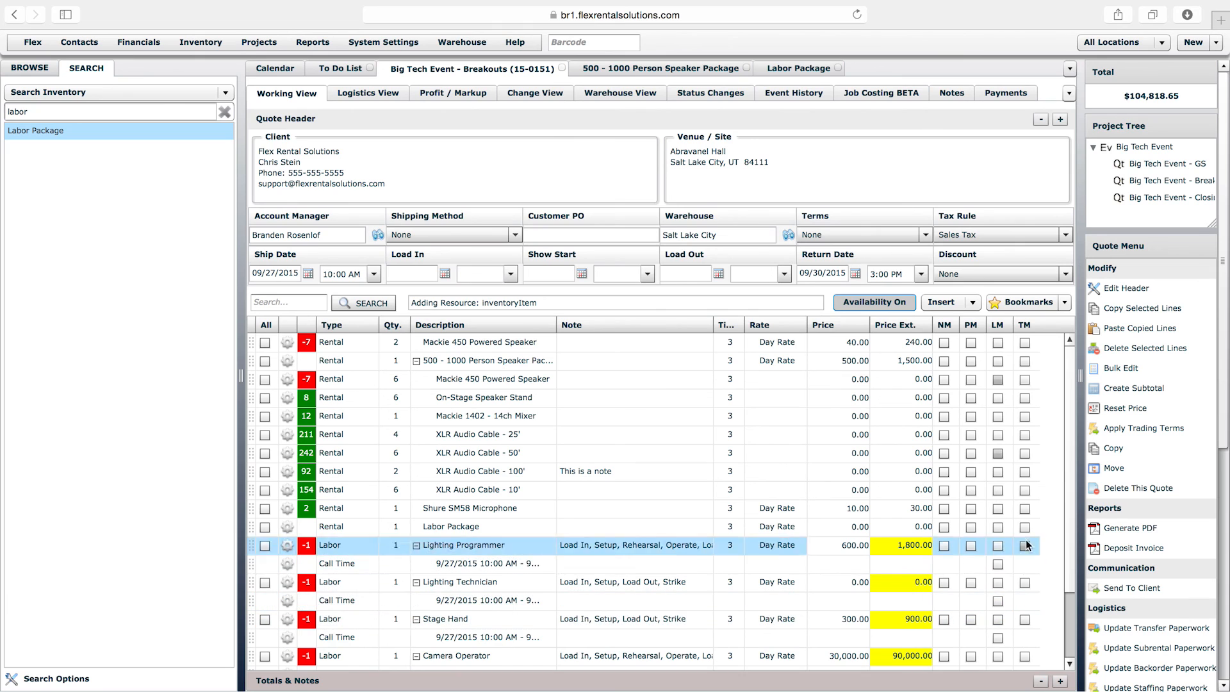
# Review the Labor Package and its labor lines on the quote, and return to the package's suggestions and the Labor services list
pyautogui.scroll(-3, 1072, 498)
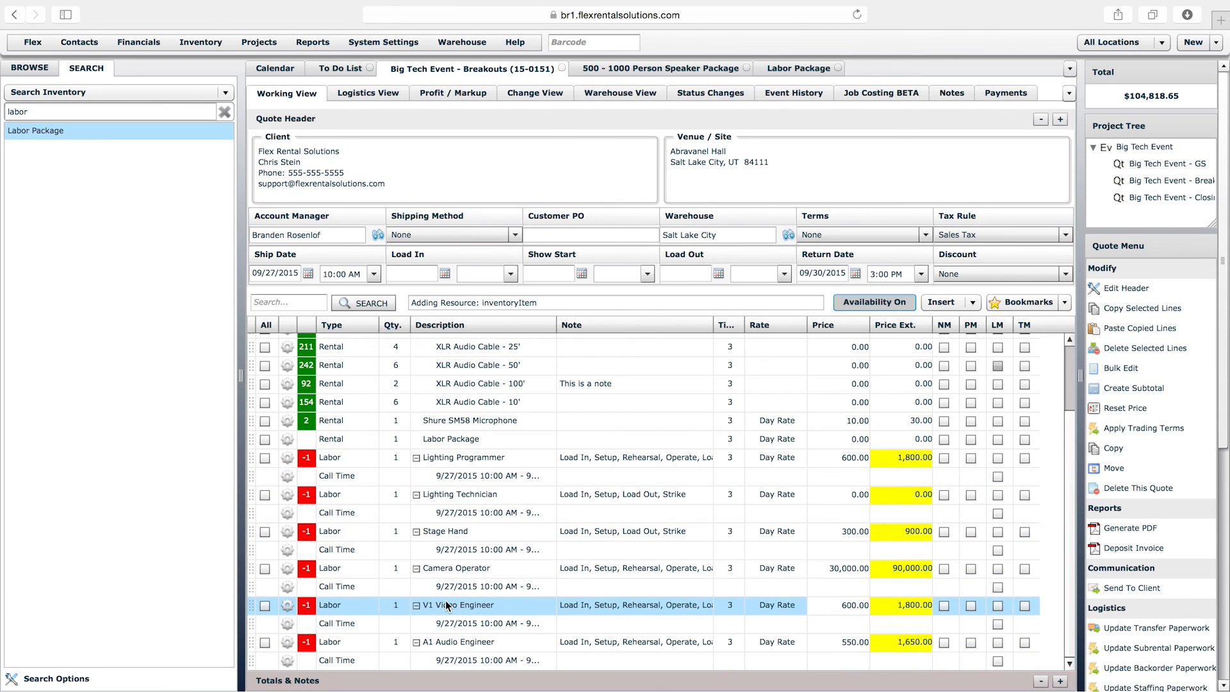
pyautogui.click(456, 444)
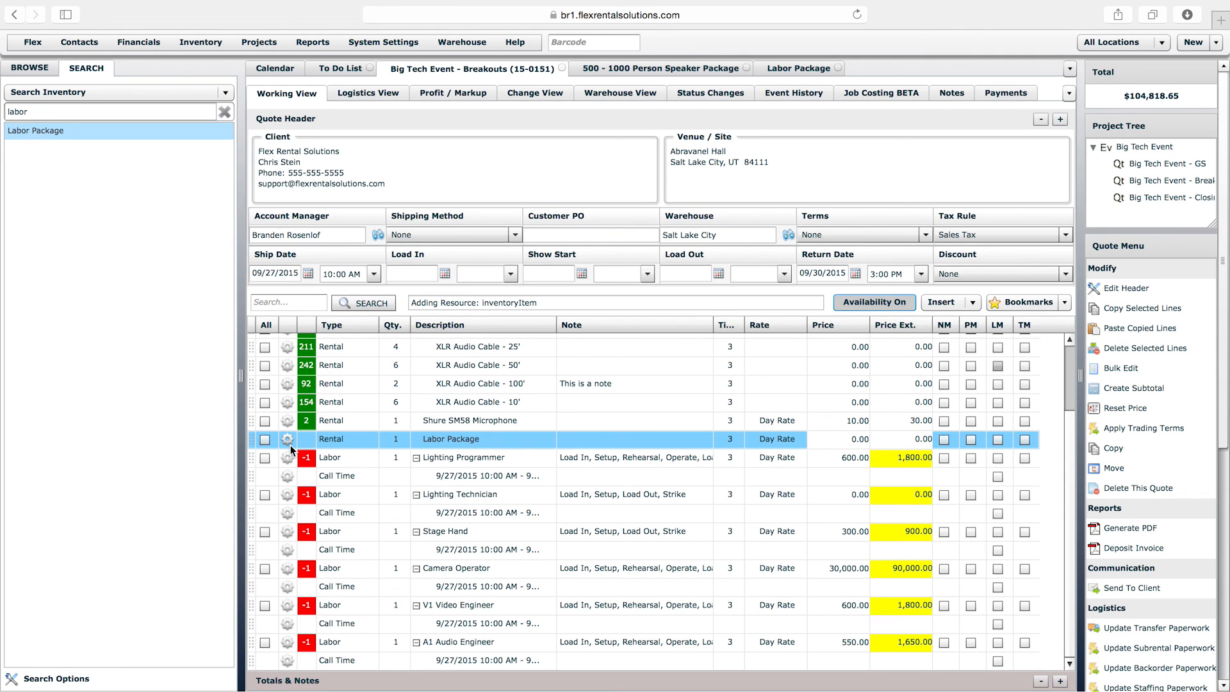
pyautogui.click(793, 71)
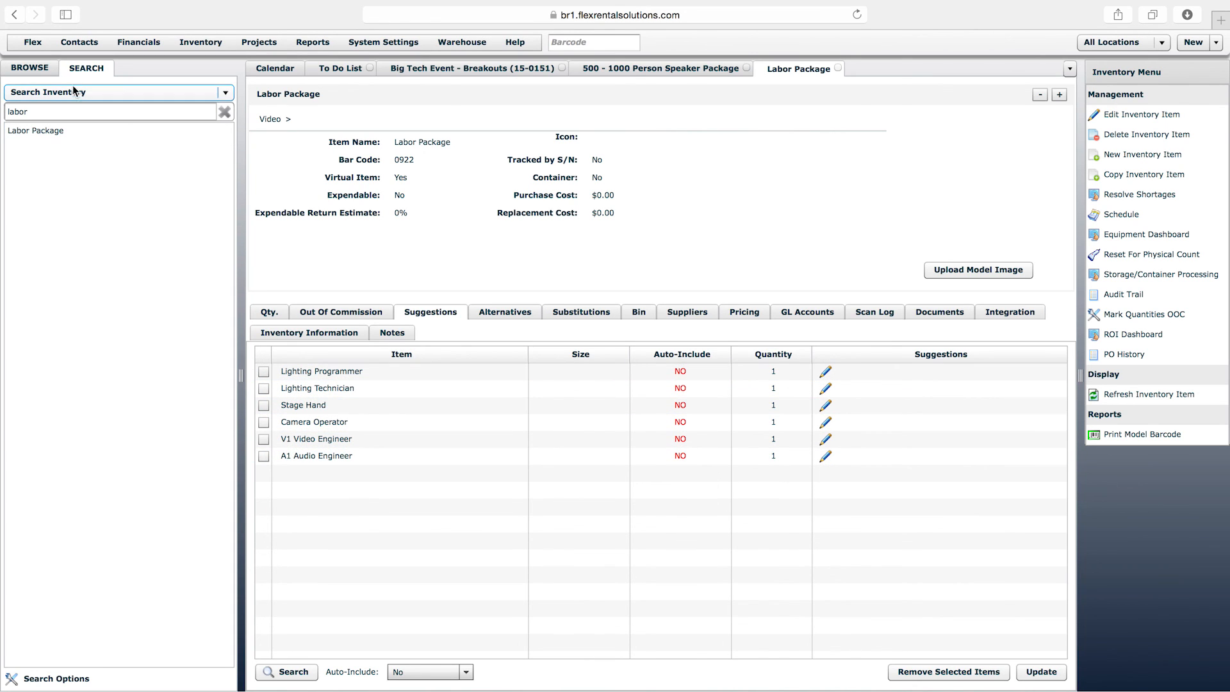
pyautogui.click(29, 71)
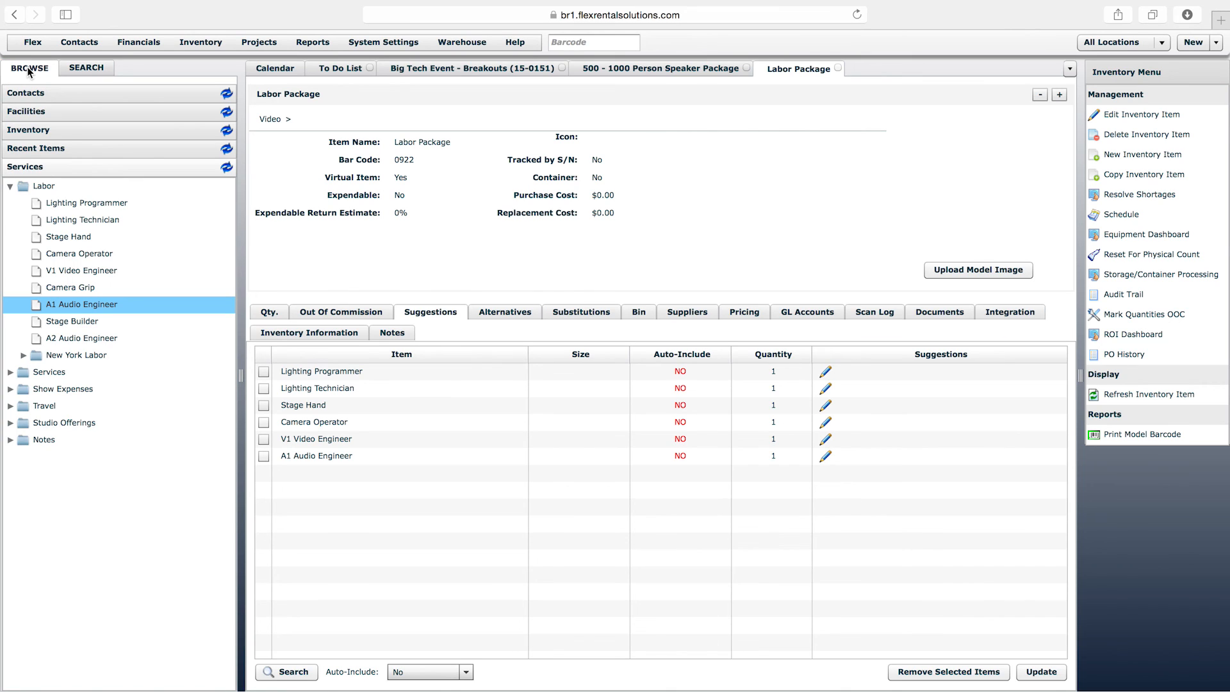